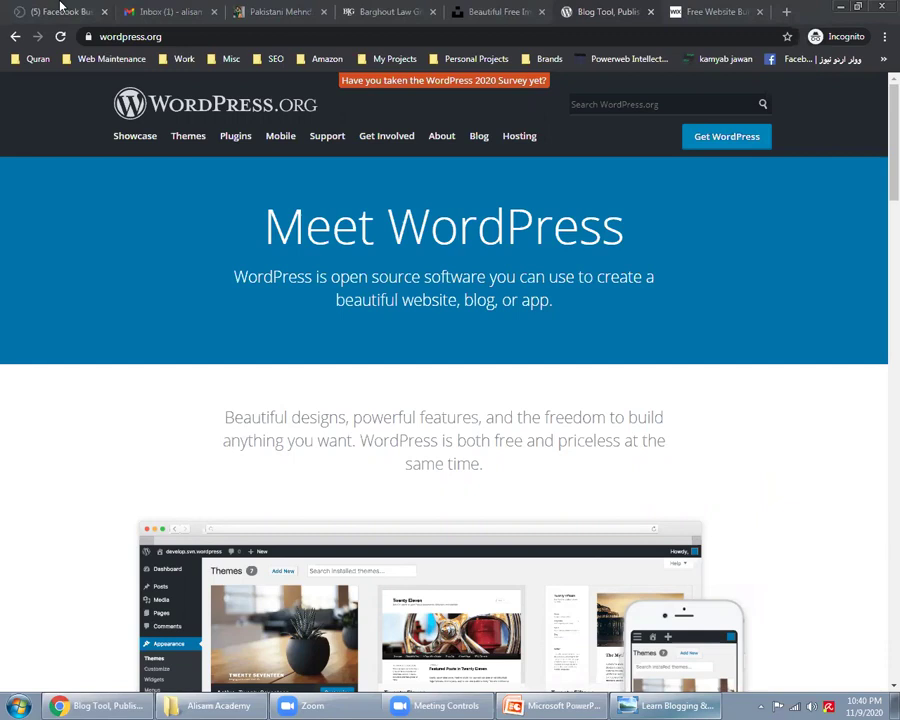
Step: Go through the open Chrome tabs and return to the WordPress.org tab
click(38, 10)
click(678, 11)
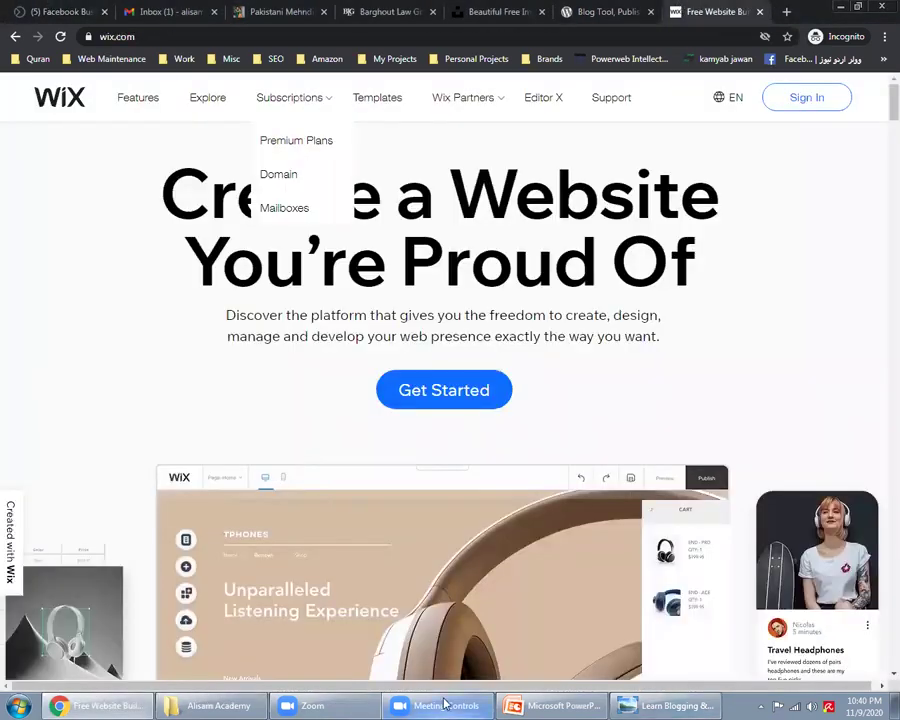
key(ctrl+shift+Tab)
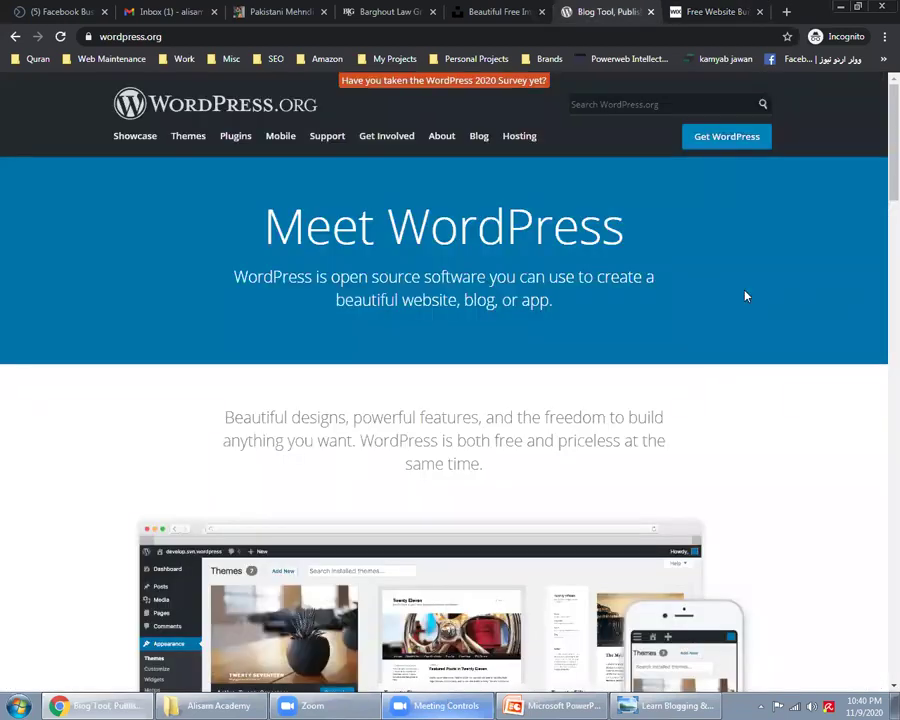
Step: Start downloading WordPress 5.5.3 from the wordpress.org download page
click(751, 138)
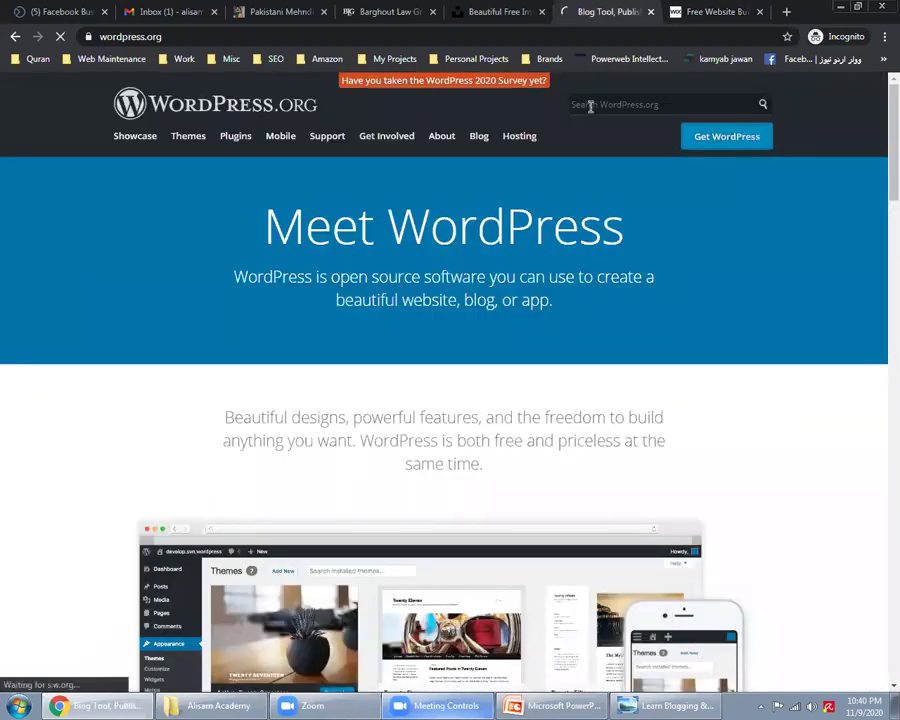
click(363, 38)
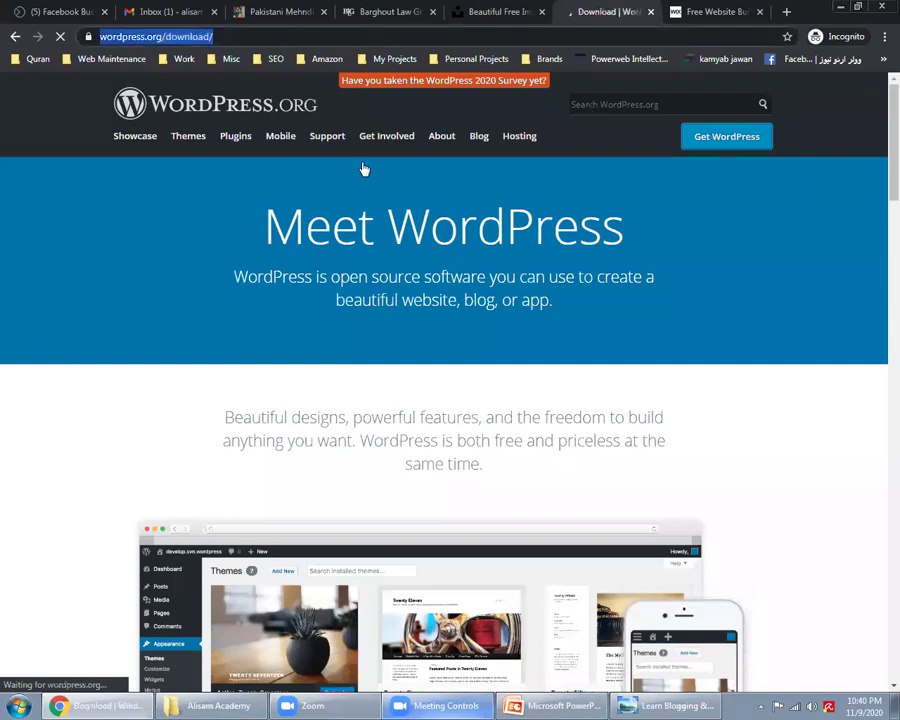
click(403, 706)
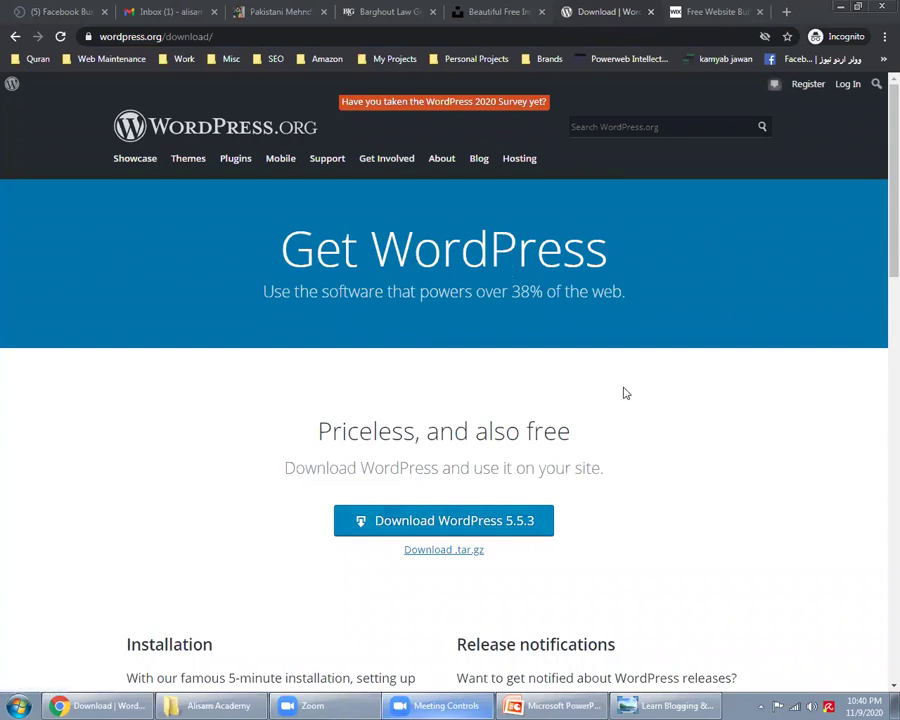
click(455, 528)
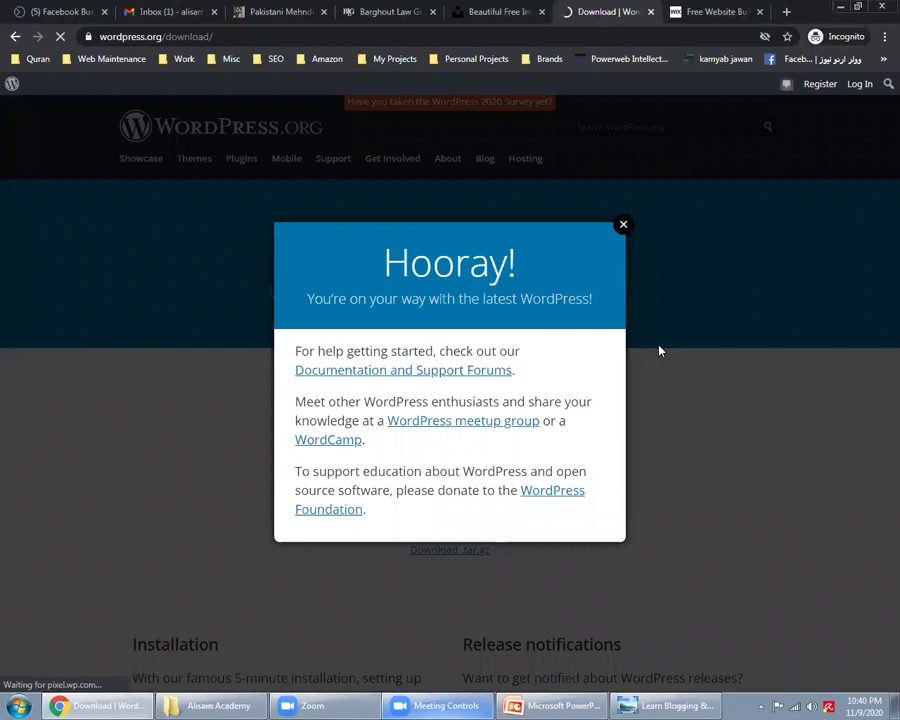
click(212, 705)
Step: Browse to the D:\Wordpress folder holding the wordpress-5.5.1 archive
click(74, 123)
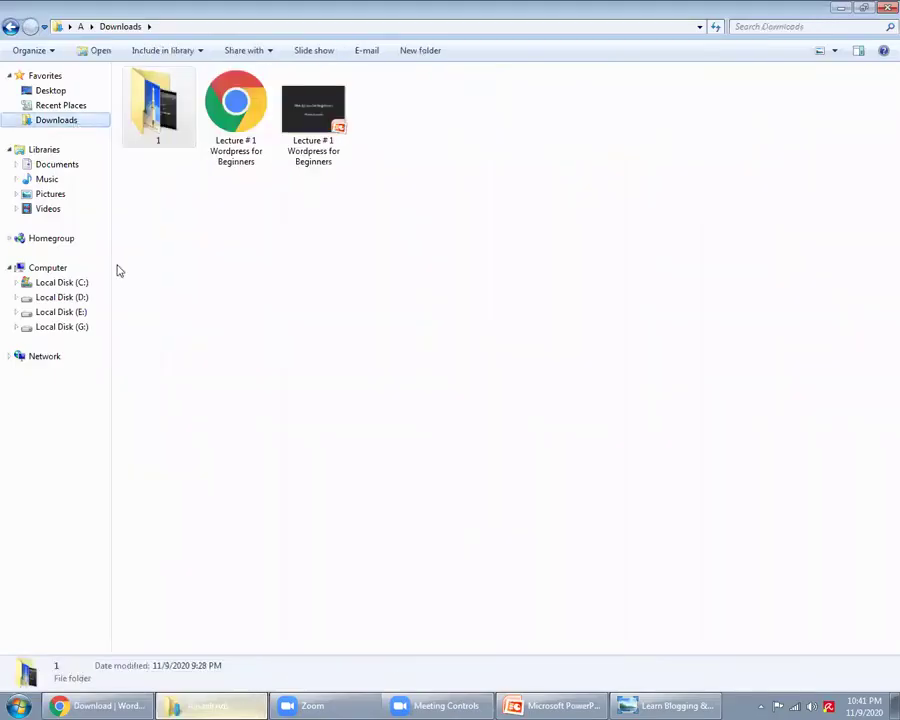
click(72, 297)
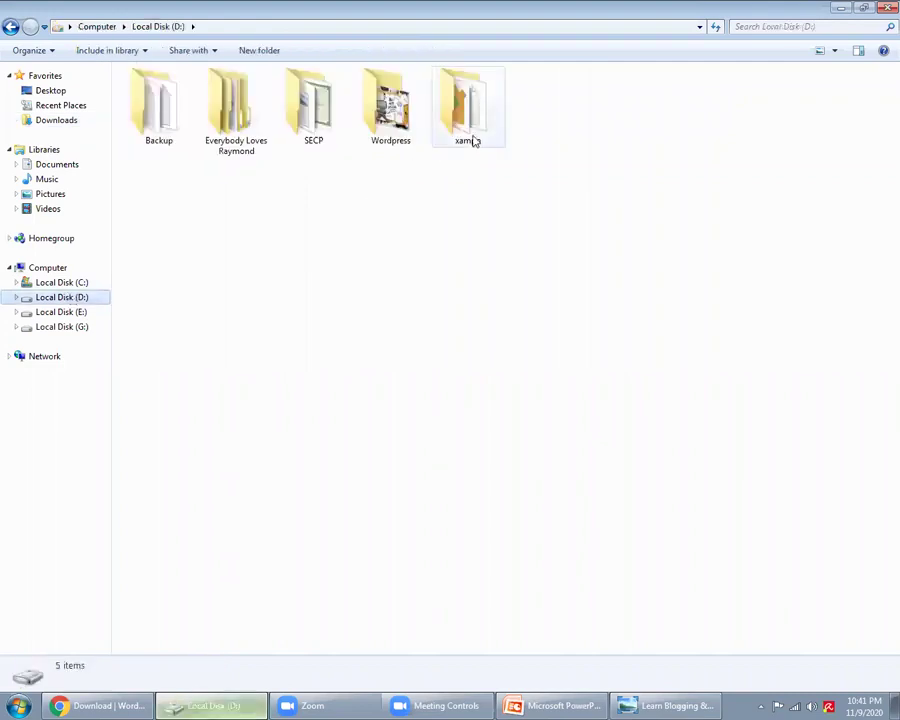
double_click(409, 125)
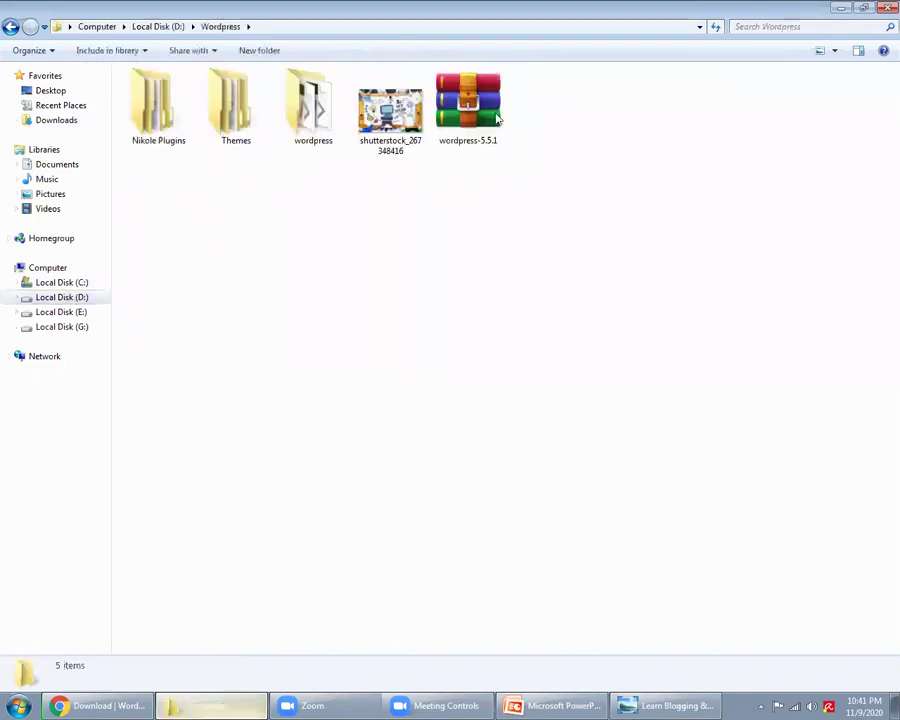
click(494, 103)
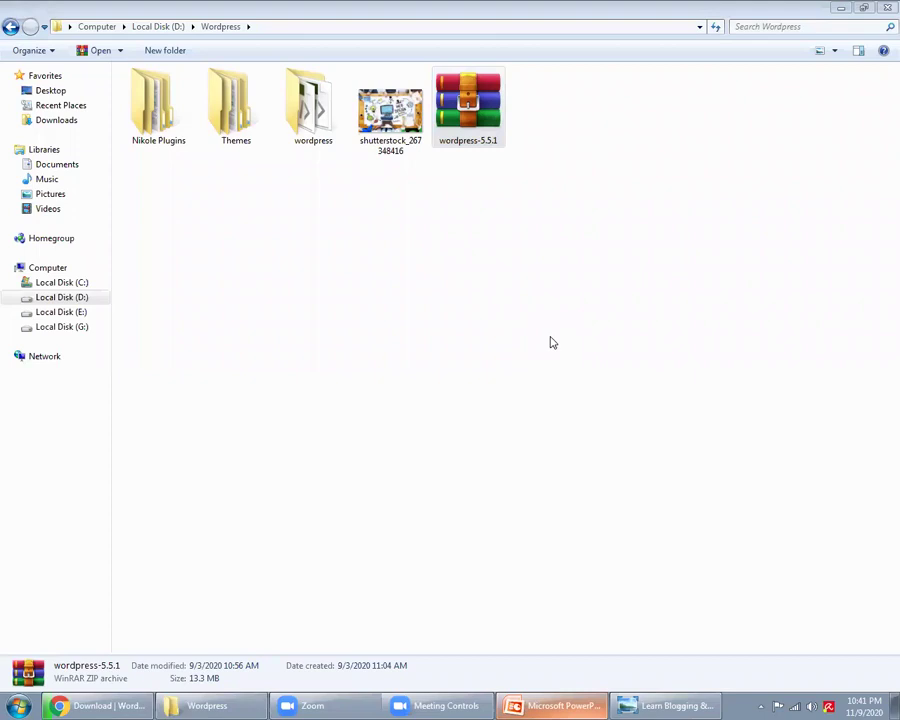
click(198, 646)
click(110, 704)
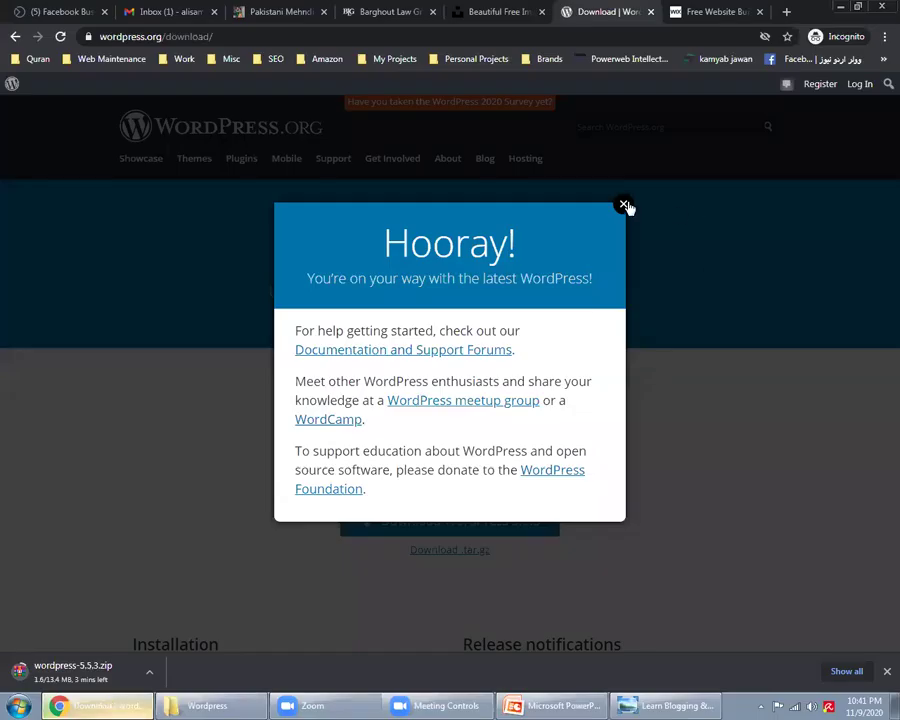
Step: Close the Hooray message and cancel the wordpress-5.5.3.zip download
click(624, 205)
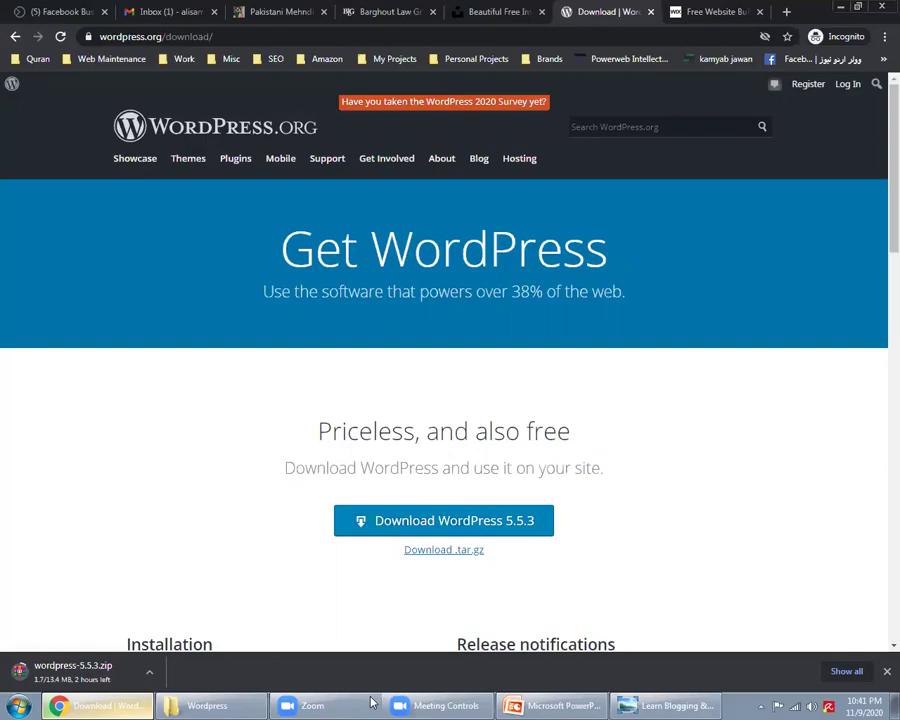
click(207, 705)
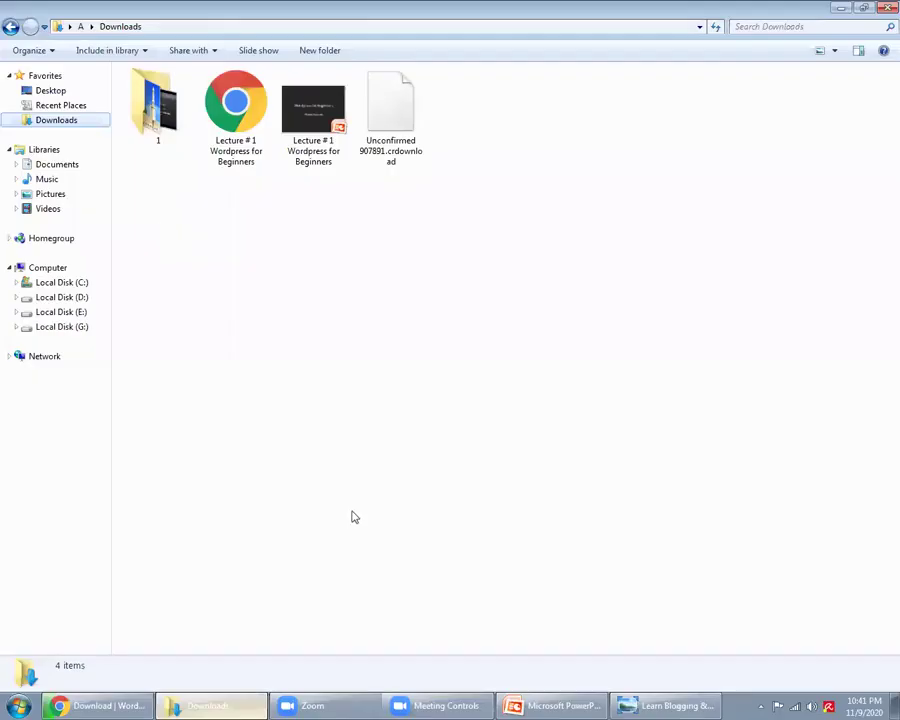
click(127, 704)
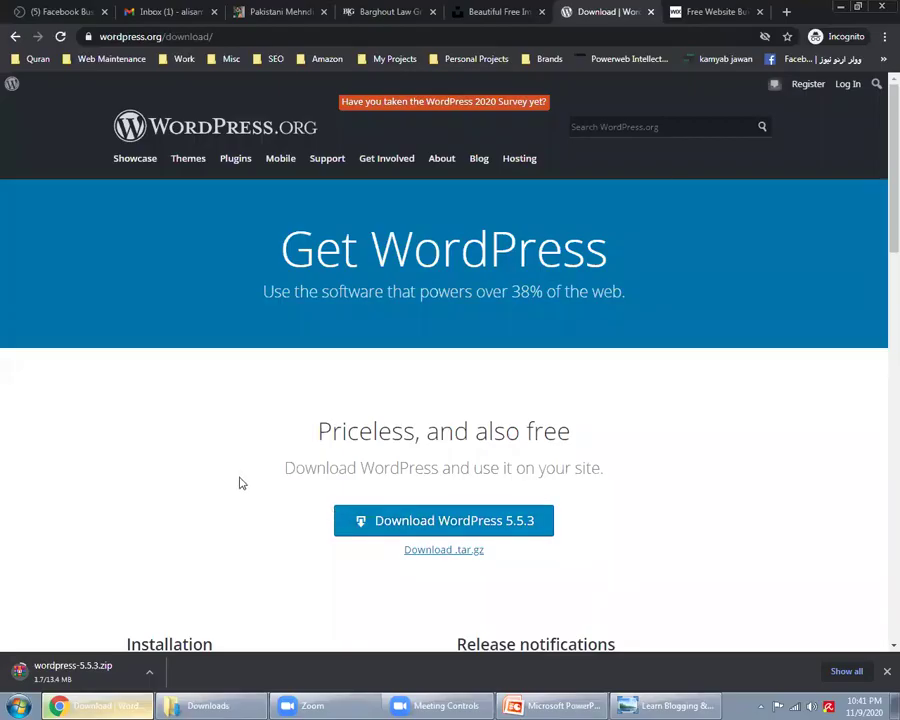
click(149, 672)
click(176, 649)
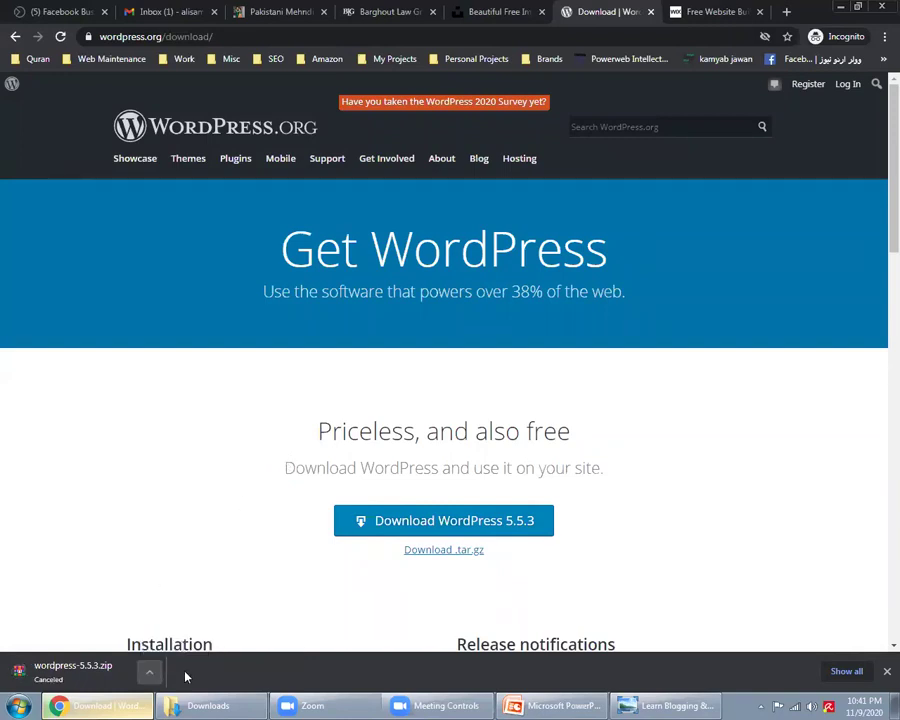
Step: Reopen the Wordpress folder on drive D: in Explorer
click(205, 704)
click(40, 296)
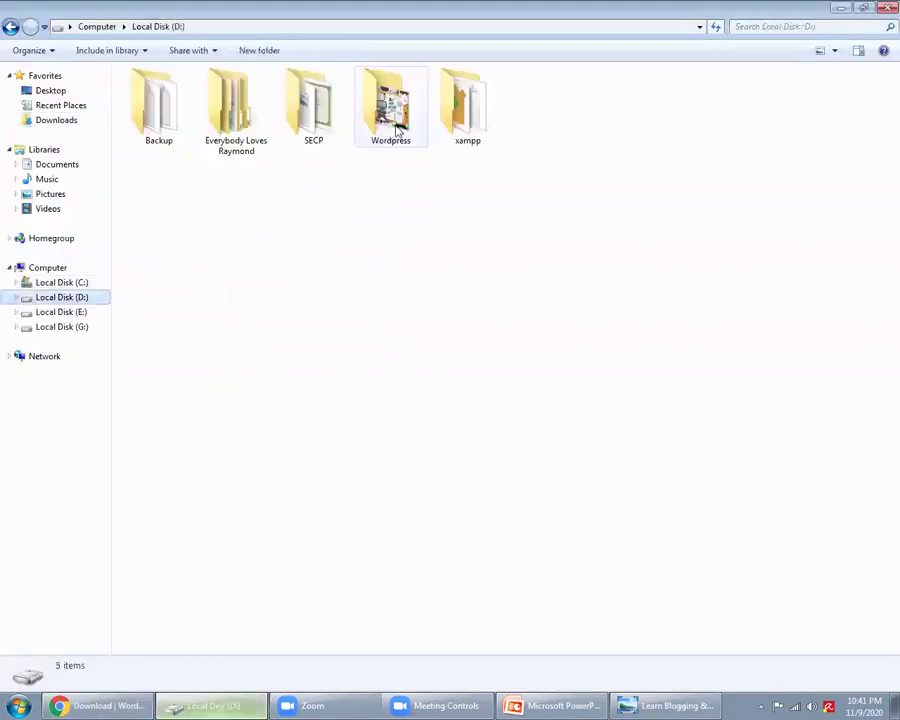
click(409, 143)
double_click(409, 143)
click(118, 705)
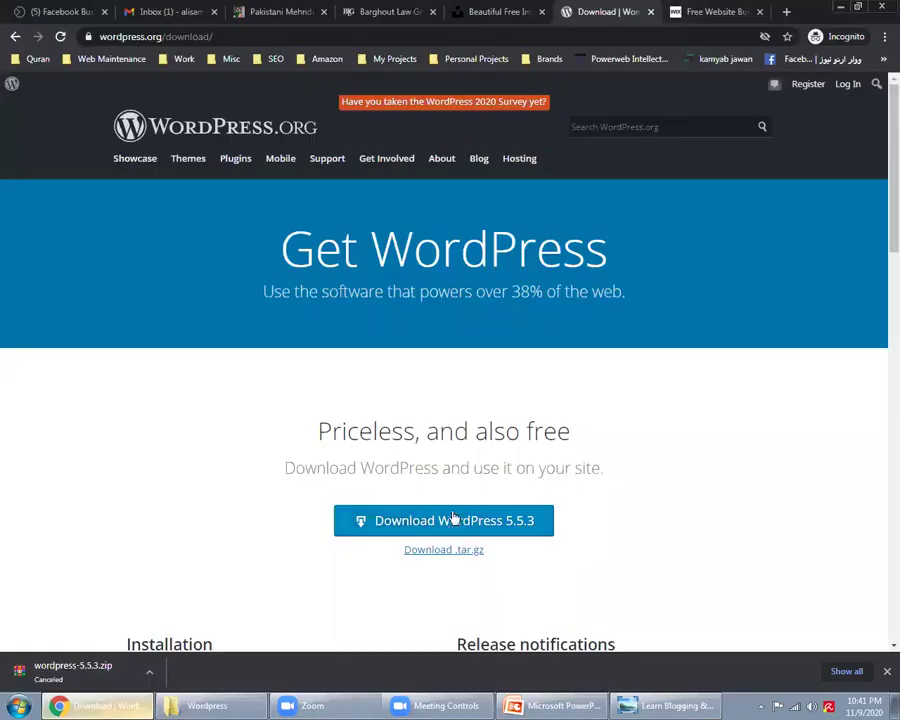
key(alt+Tab)
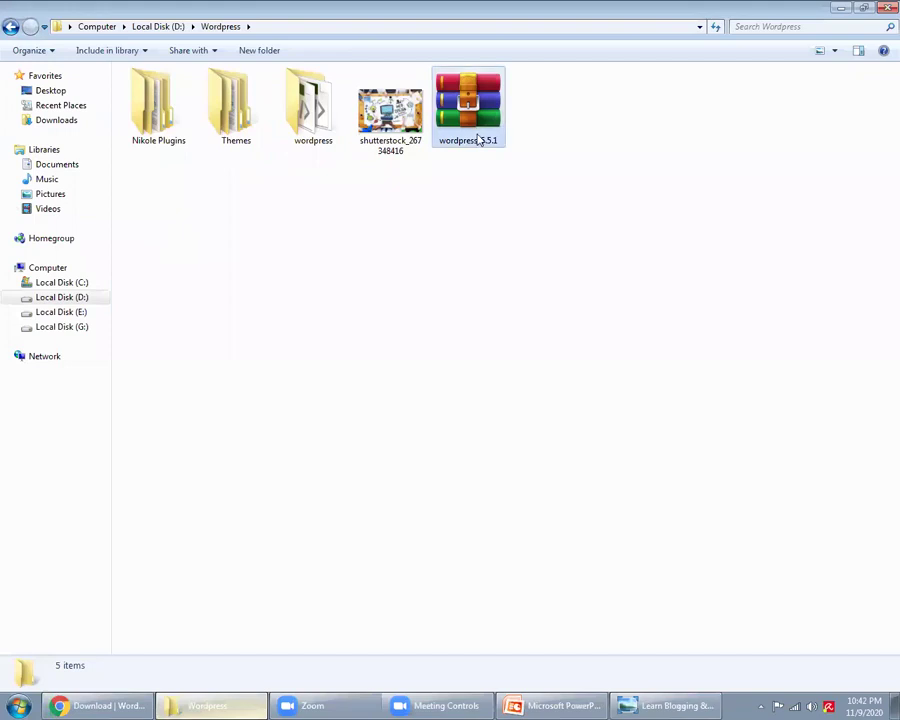
click(478, 140)
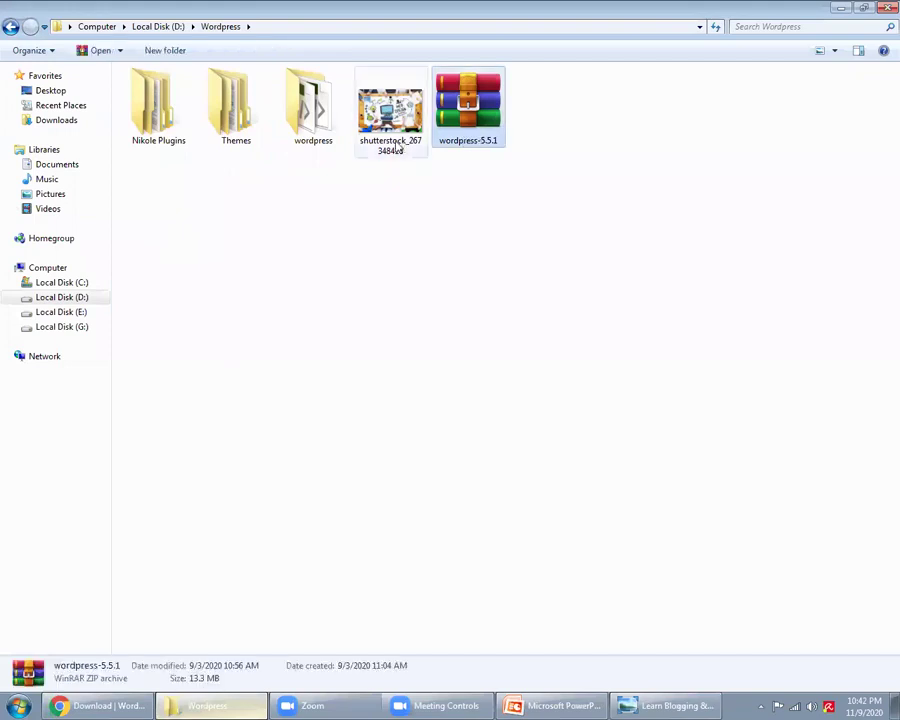
double_click(313, 105)
drag(422, 579, 222, 82)
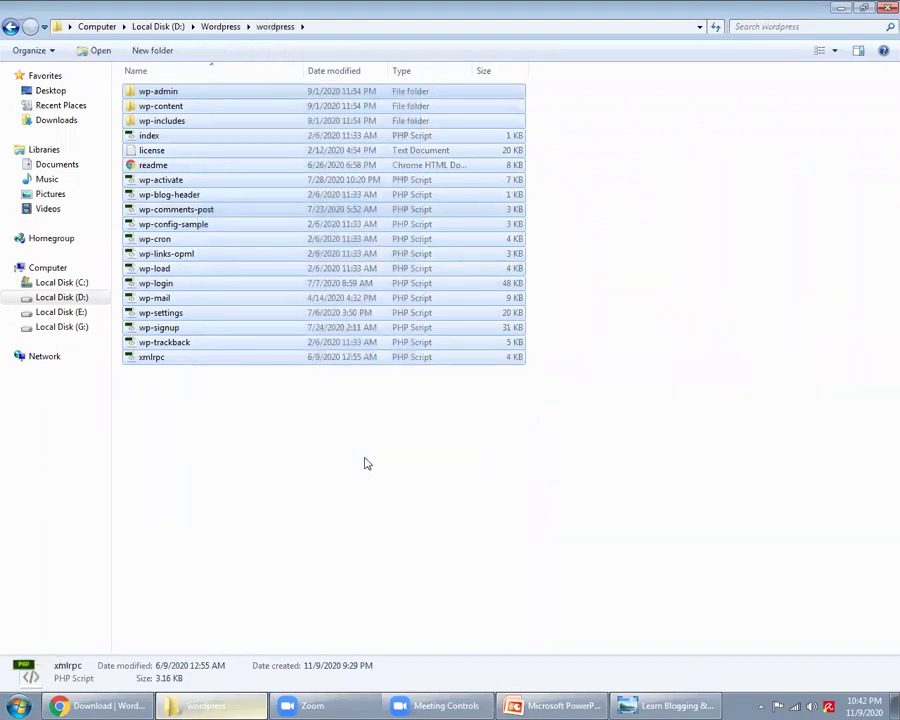
click(365, 463)
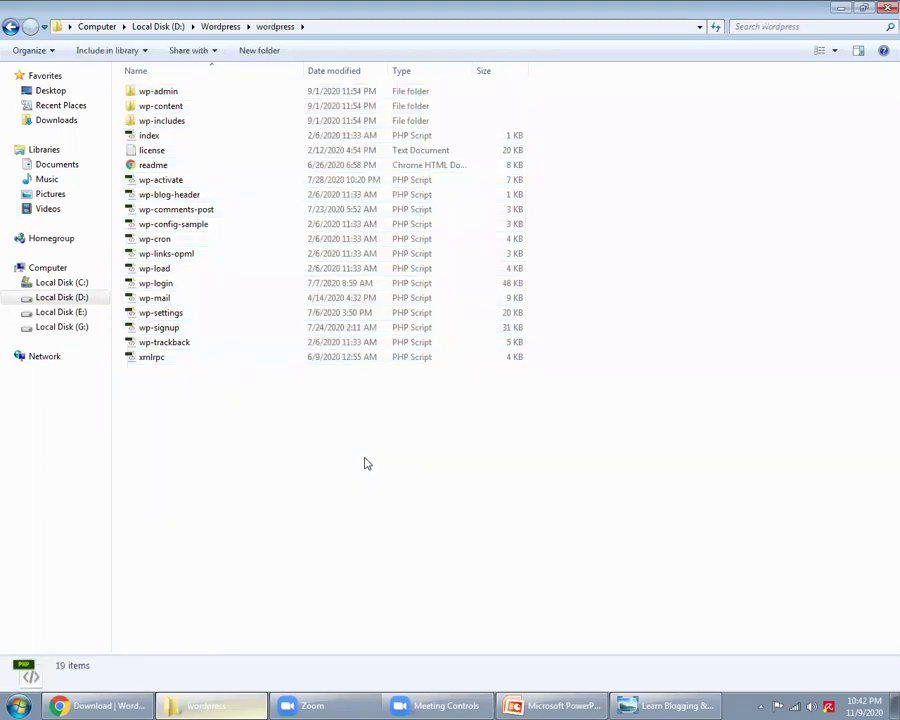
click(185, 96)
click(190, 109)
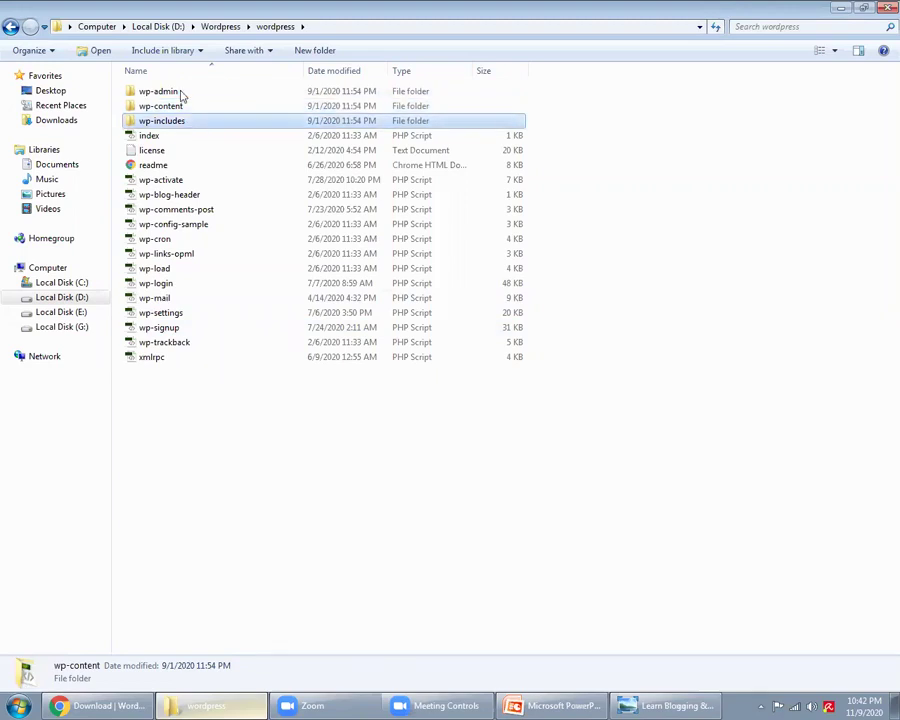
drag(217, 411, 181, 104)
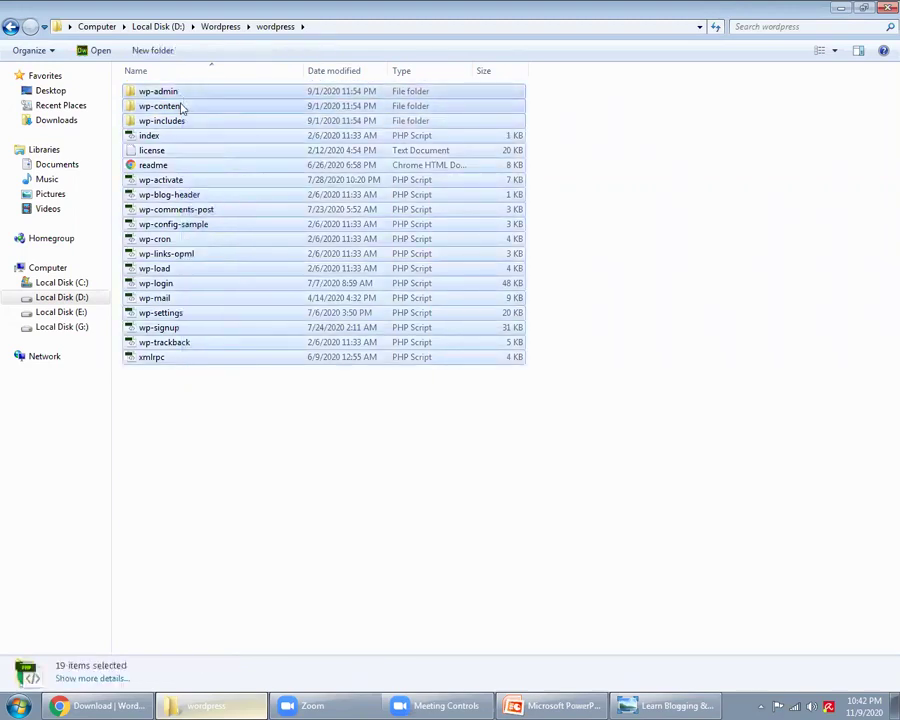
click(282, 432)
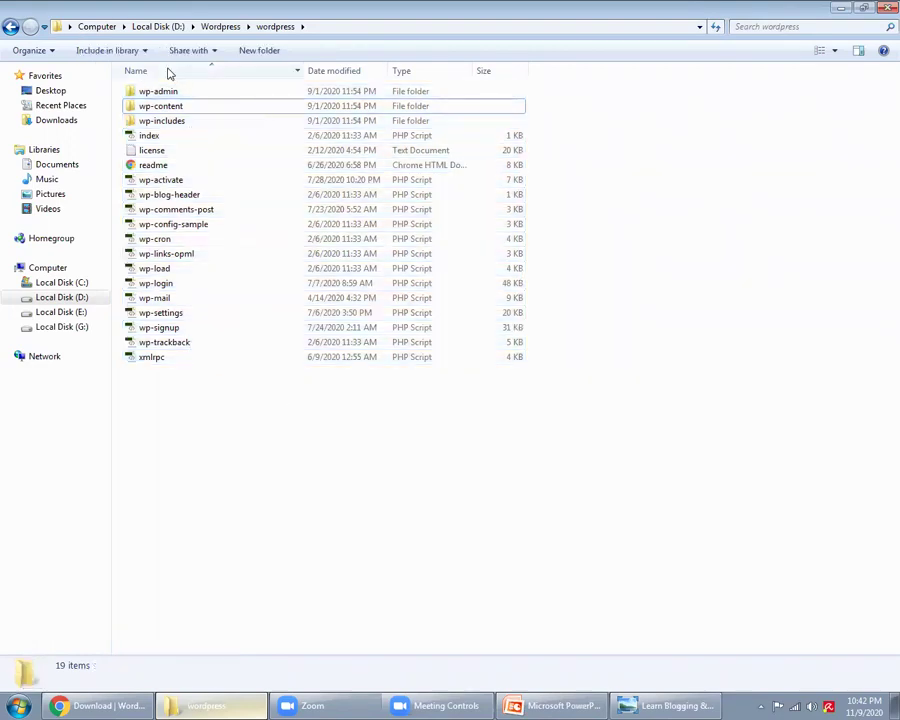
double_click(160, 107)
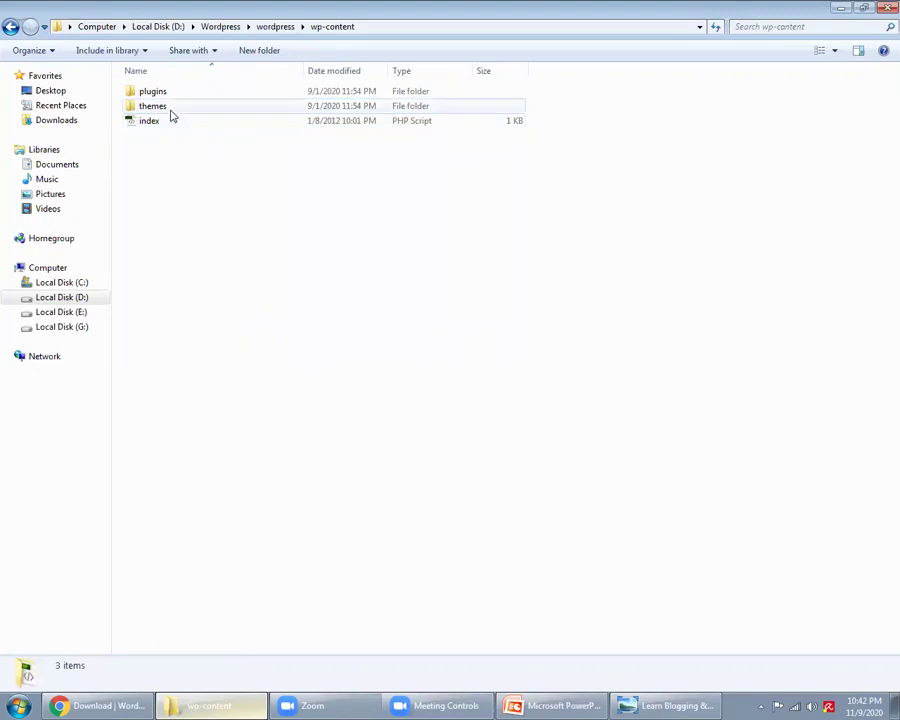
double_click(169, 114)
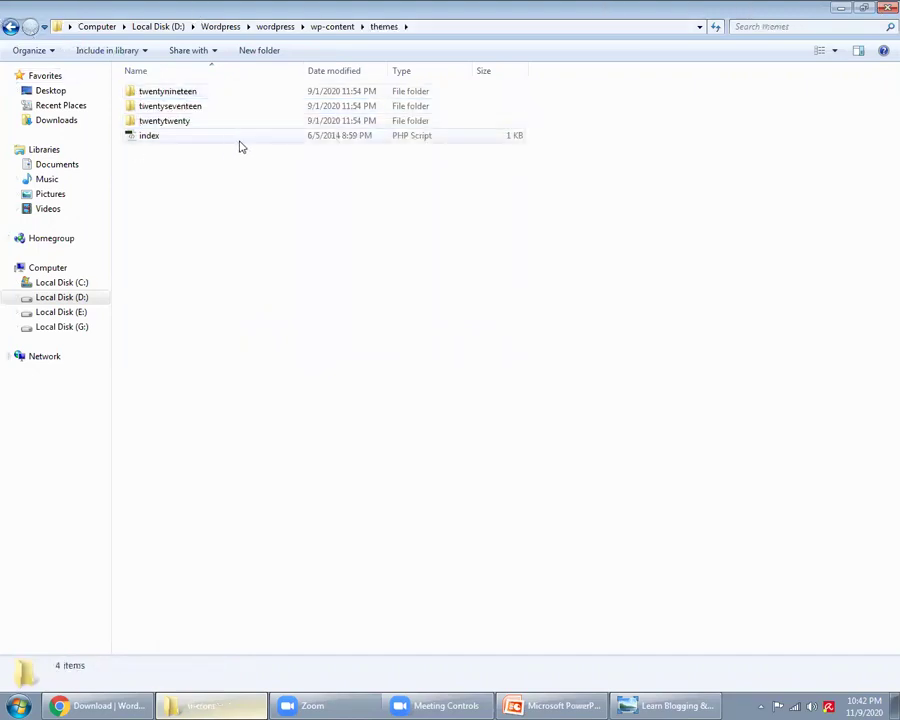
click(10, 27)
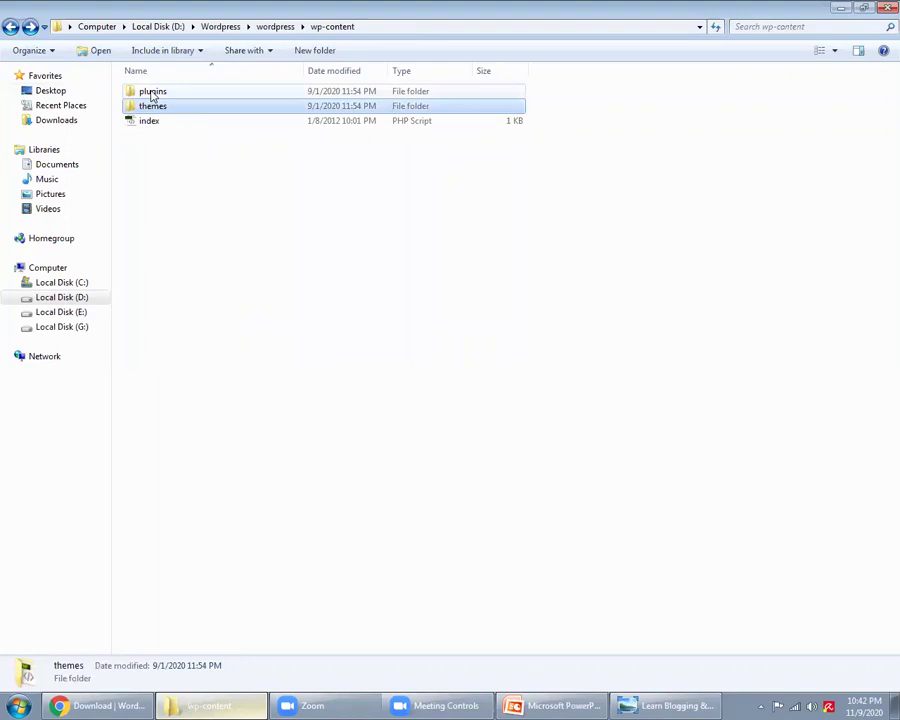
double_click(154, 93)
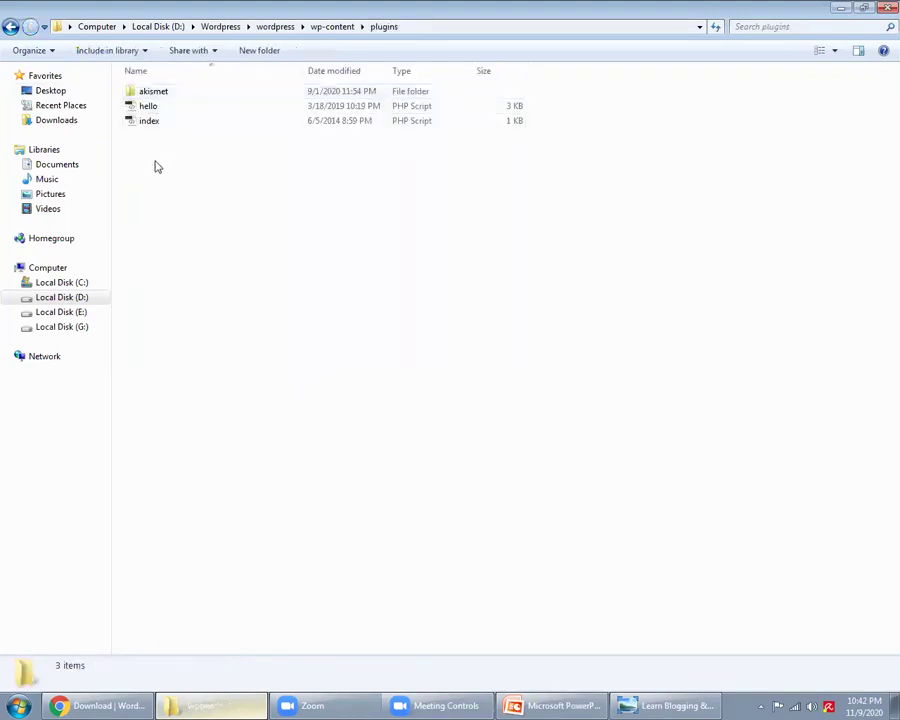
click(162, 109)
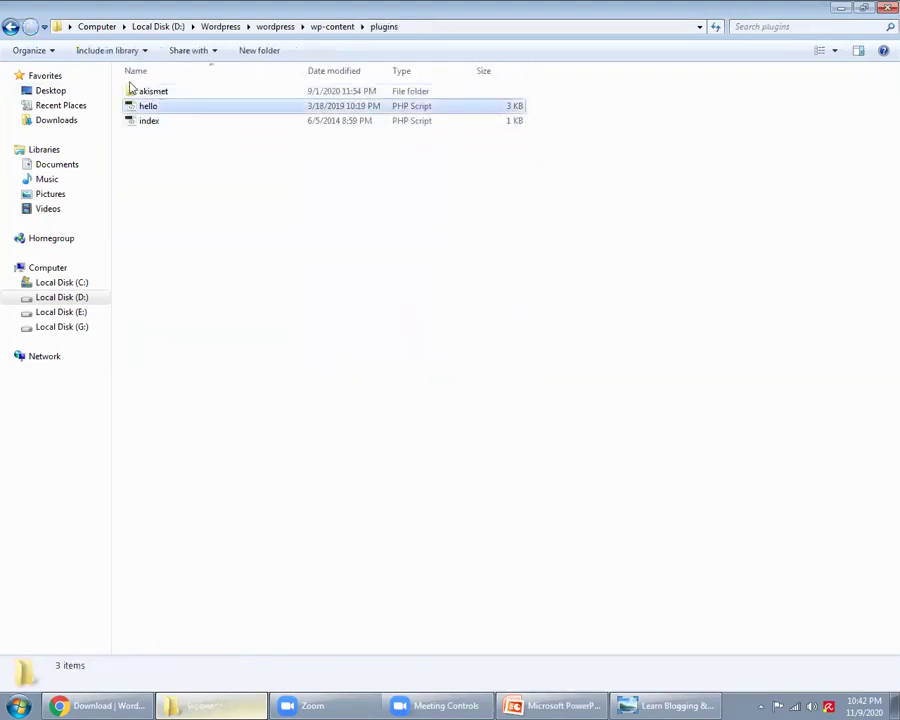
click(10, 27)
click(10, 27)
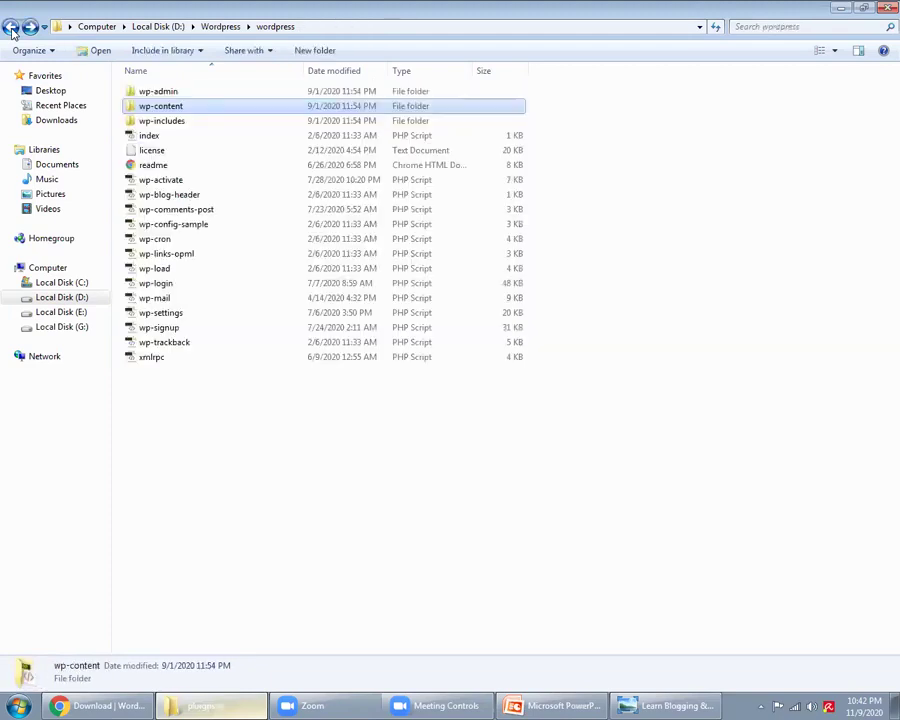
click(10, 27)
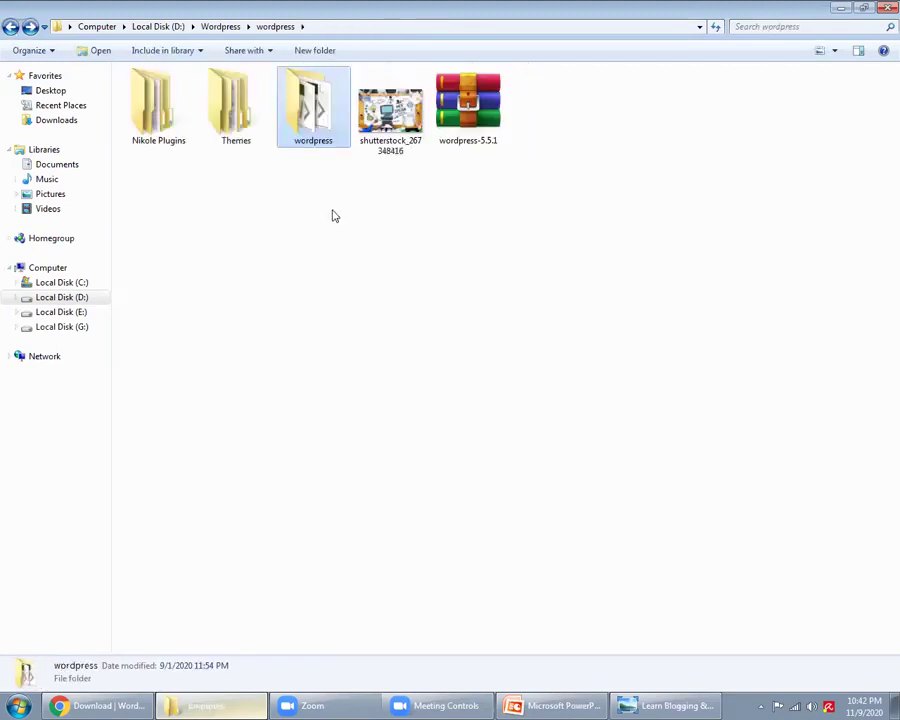
Step: Rename the extracted wordpress folder to nov9, then open D:\xampp
click(318, 141)
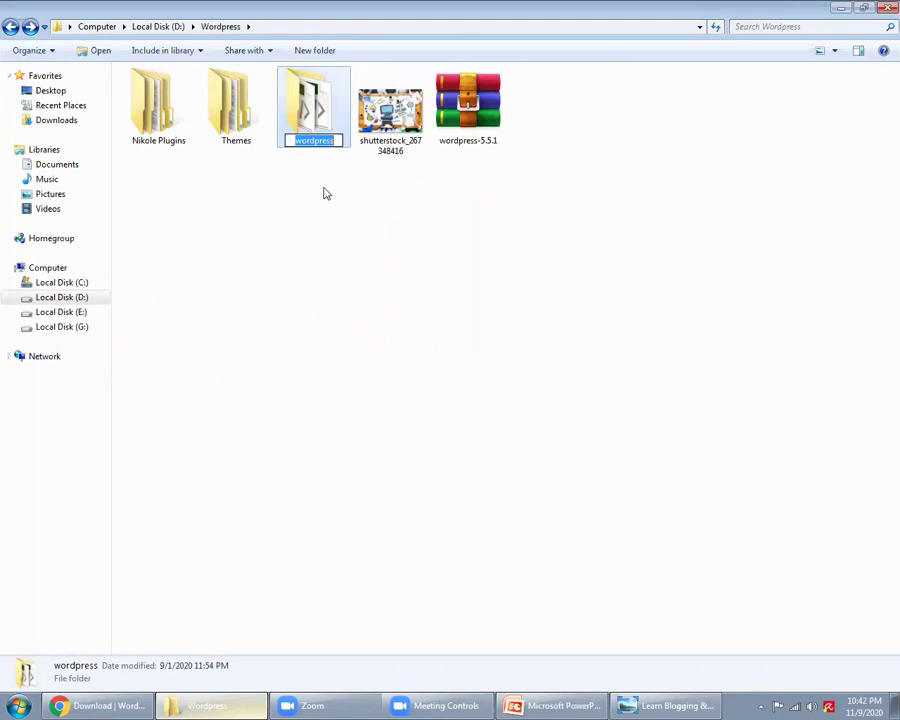
text(nov9)
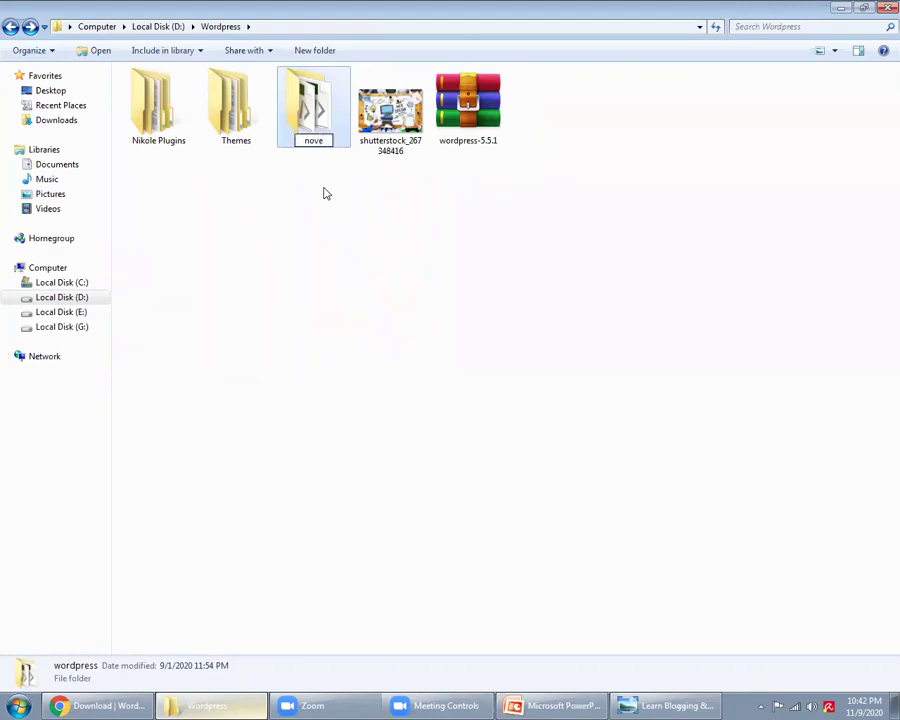
key(Return)
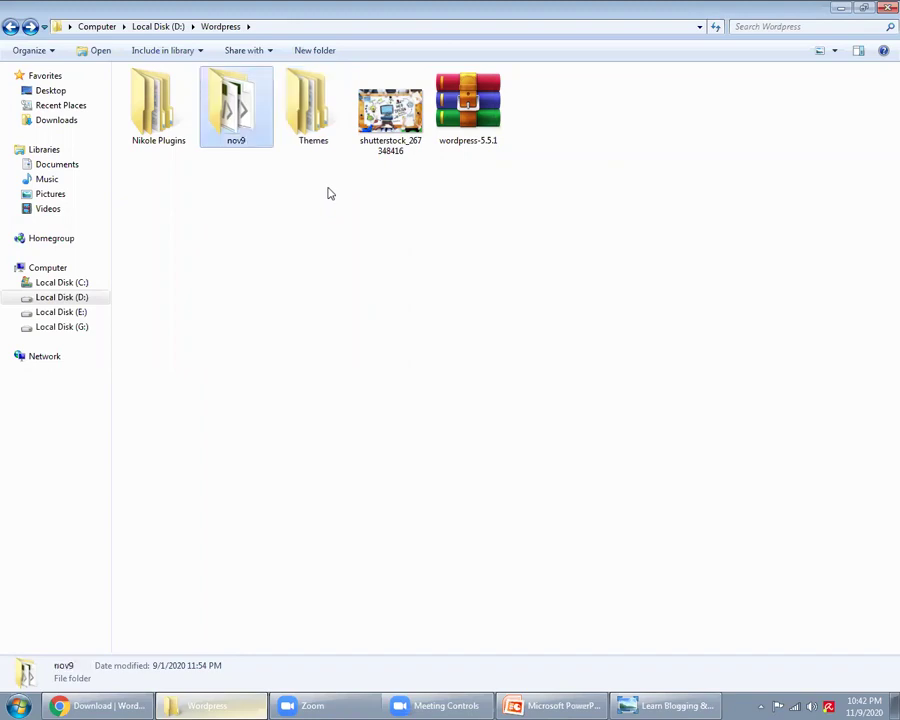
click(9, 28)
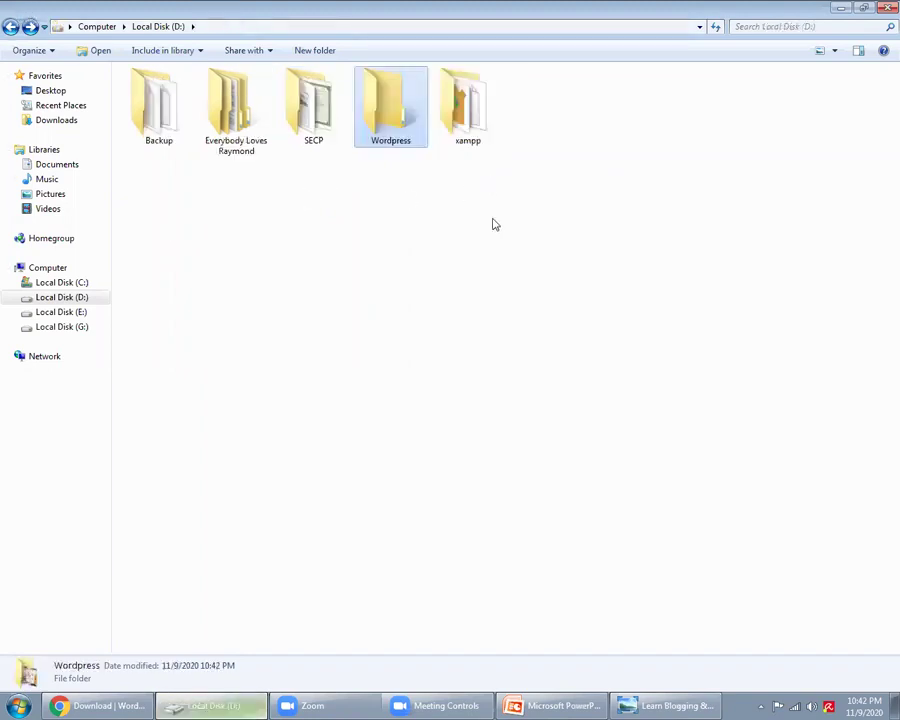
double_click(468, 108)
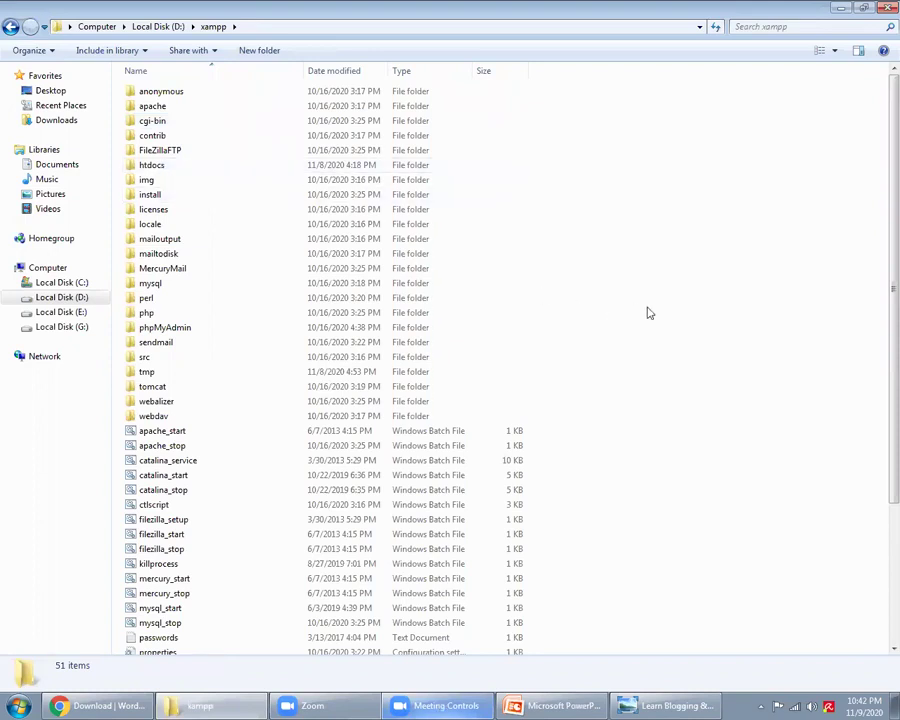
Step: Browse drive D's folders and open the xampp folder
click(12, 26)
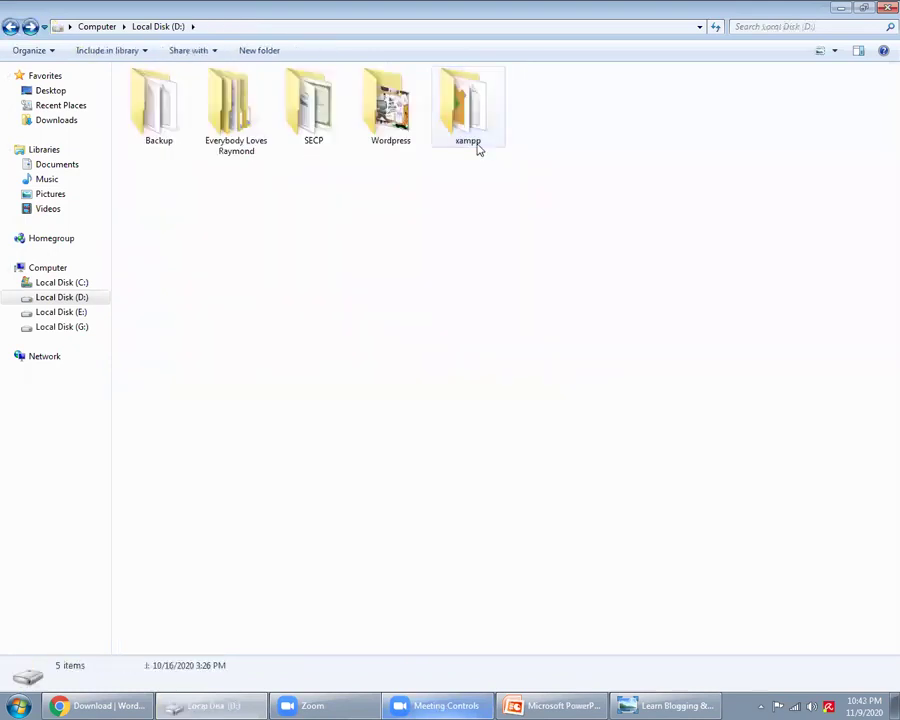
click(56, 120)
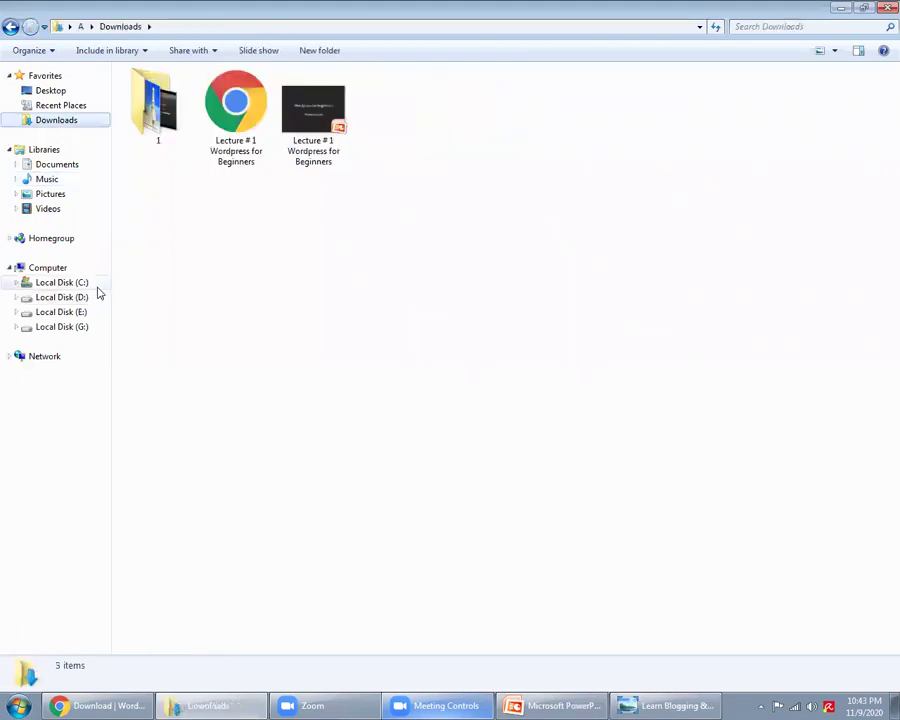
click(88, 297)
double_click(182, 128)
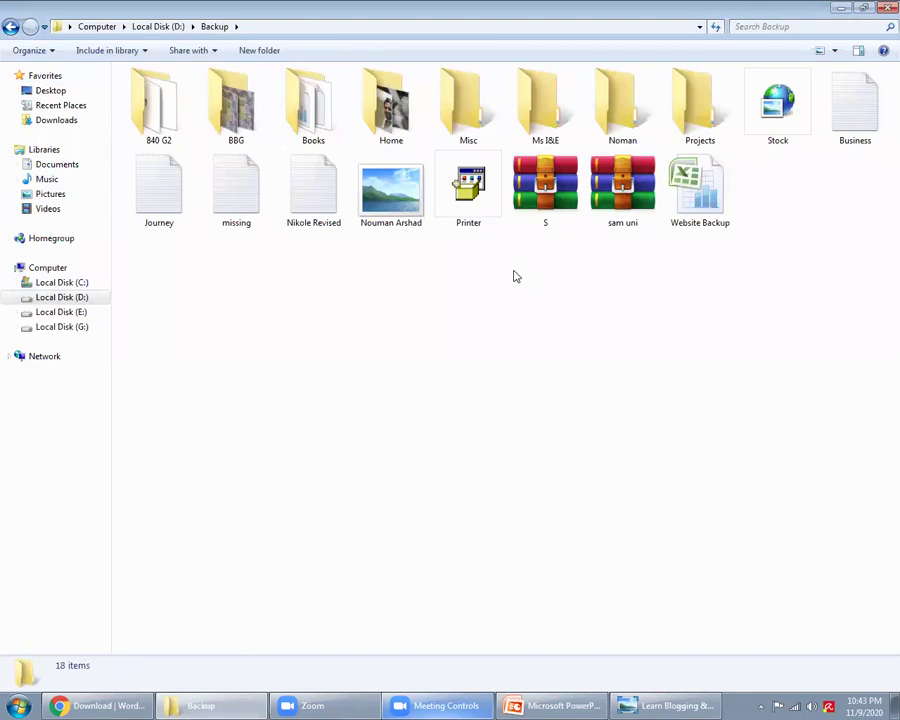
click(10, 27)
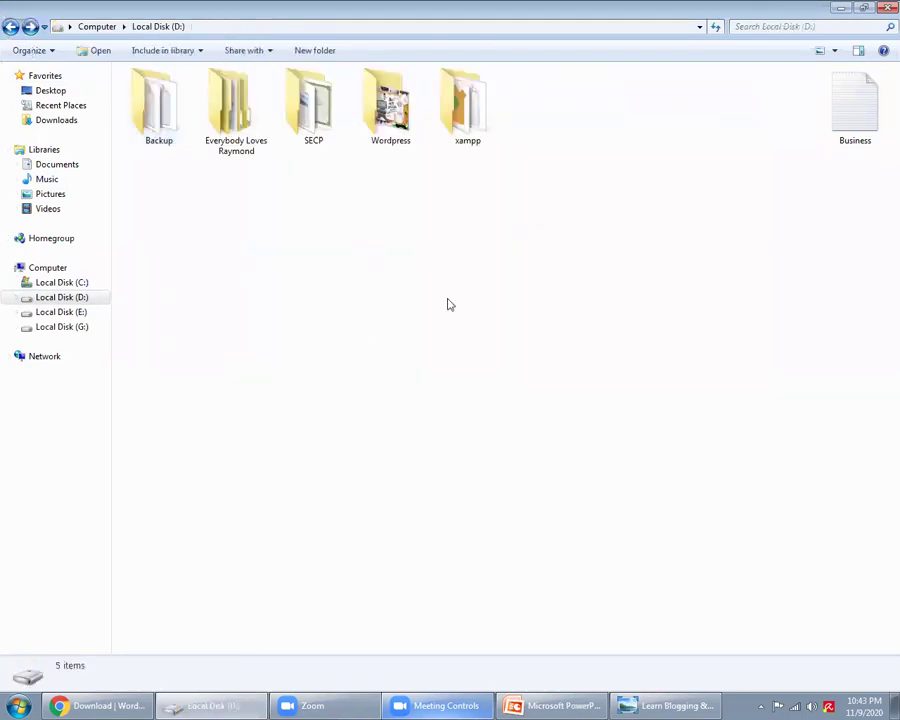
double_click(467, 105)
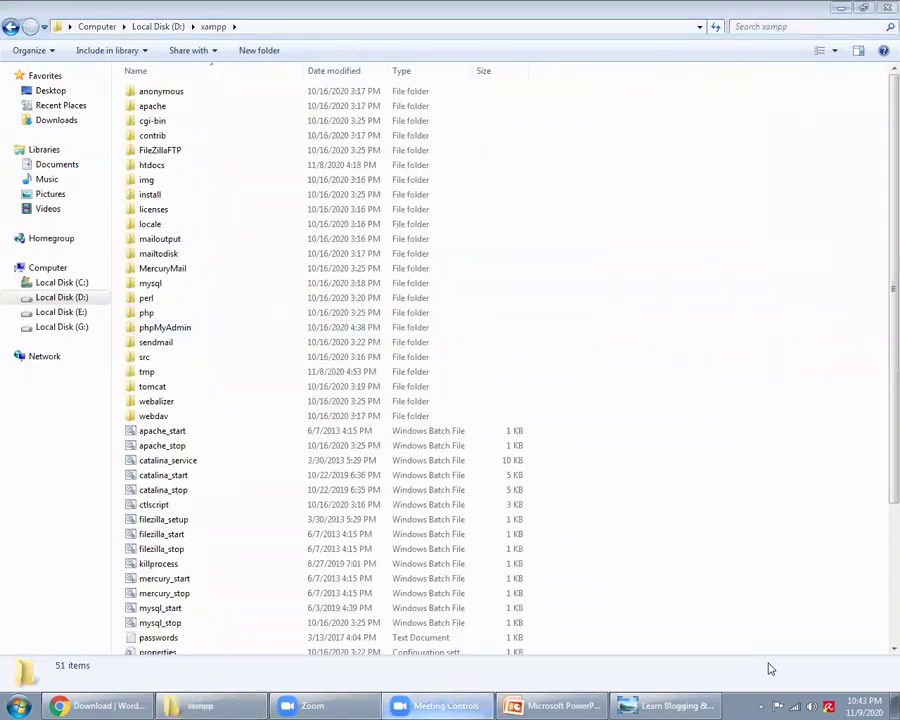
click(10, 26)
double_click(458, 118)
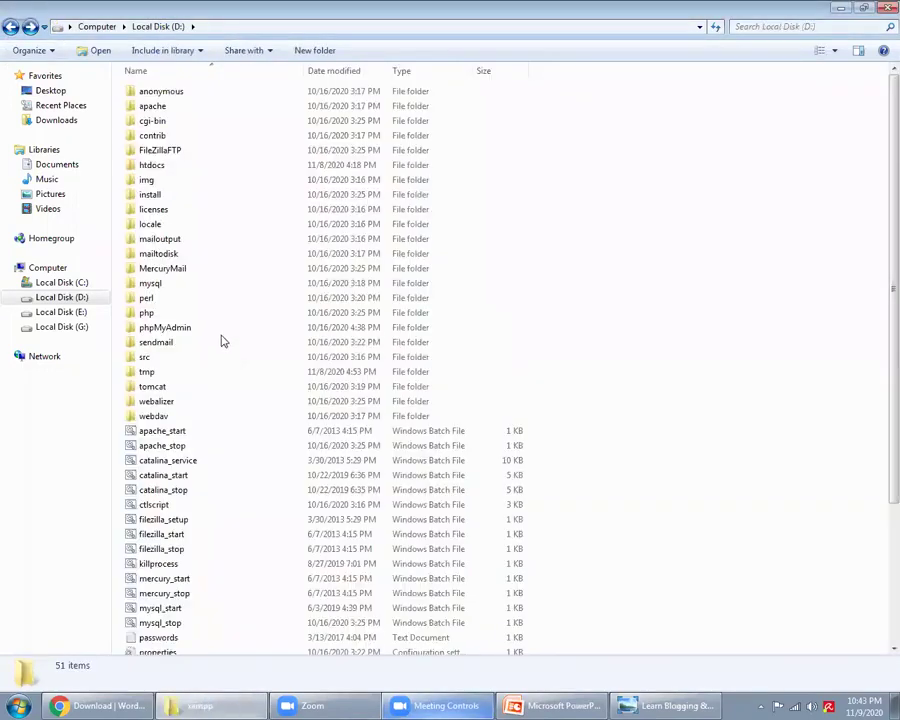
Step: Paste the nov9 folder into D:\xampp\htdocs
double_click(155, 166)
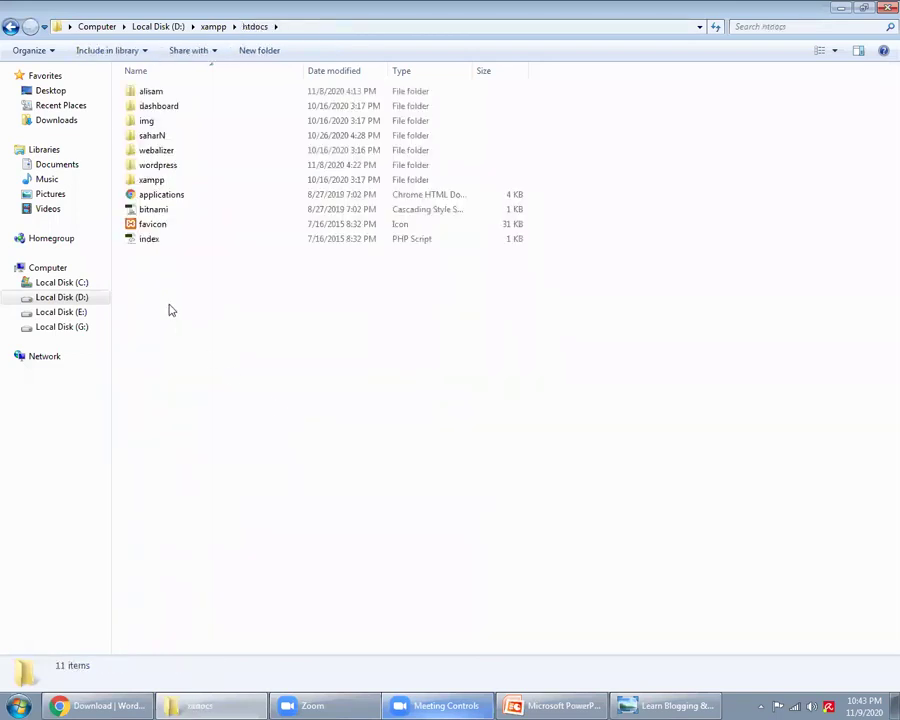
key(ctrl+v)
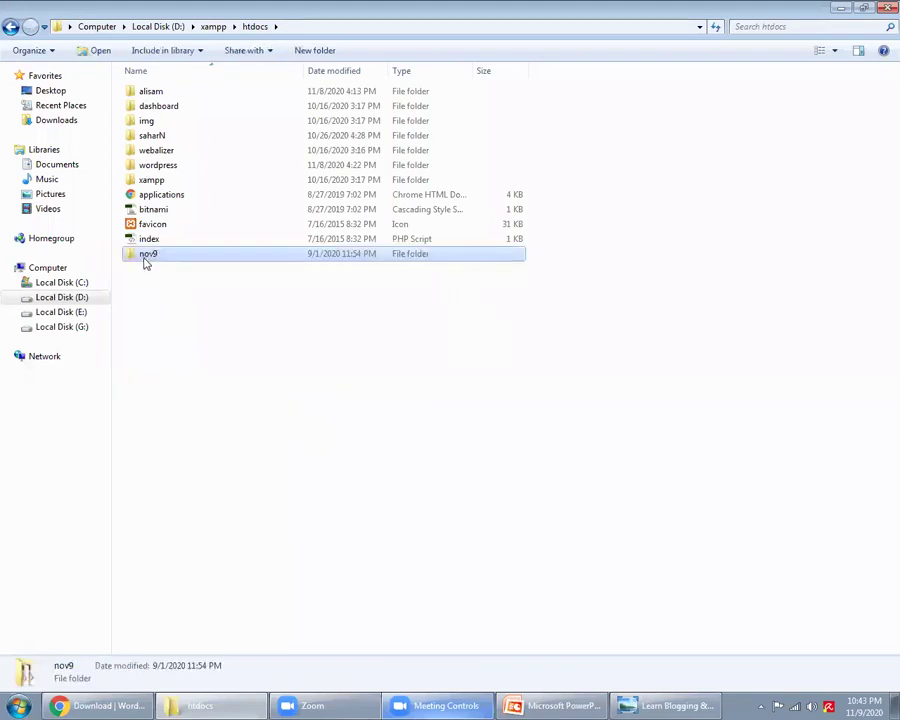
click(212, 270)
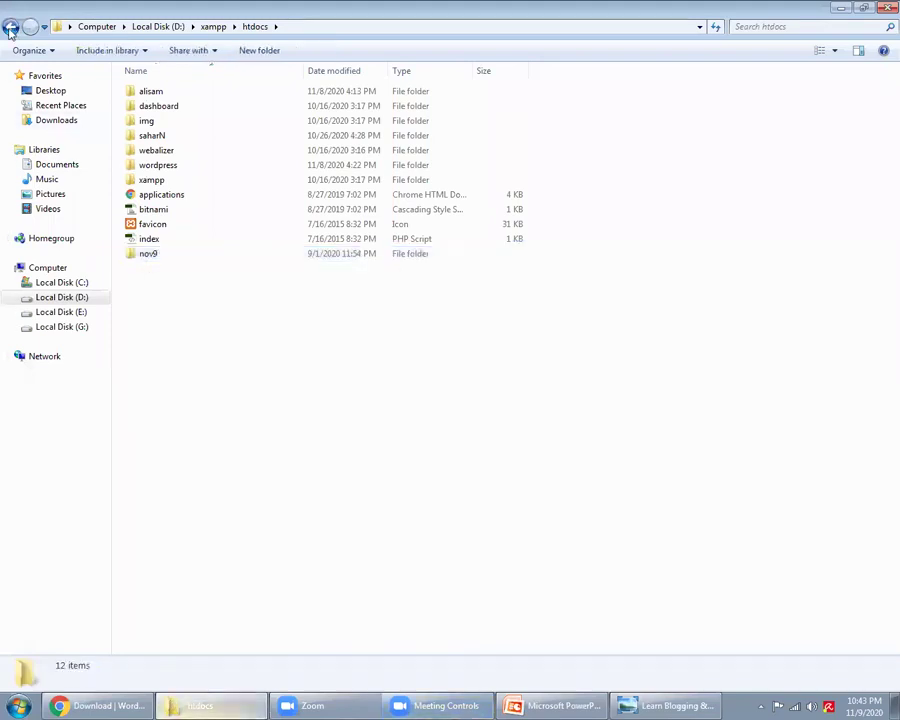
click(10, 28)
Step: Run xampp-control from the xampp folder to open XAMPP Control Panel v3.2.4
scroll(695, 539, down, 4)
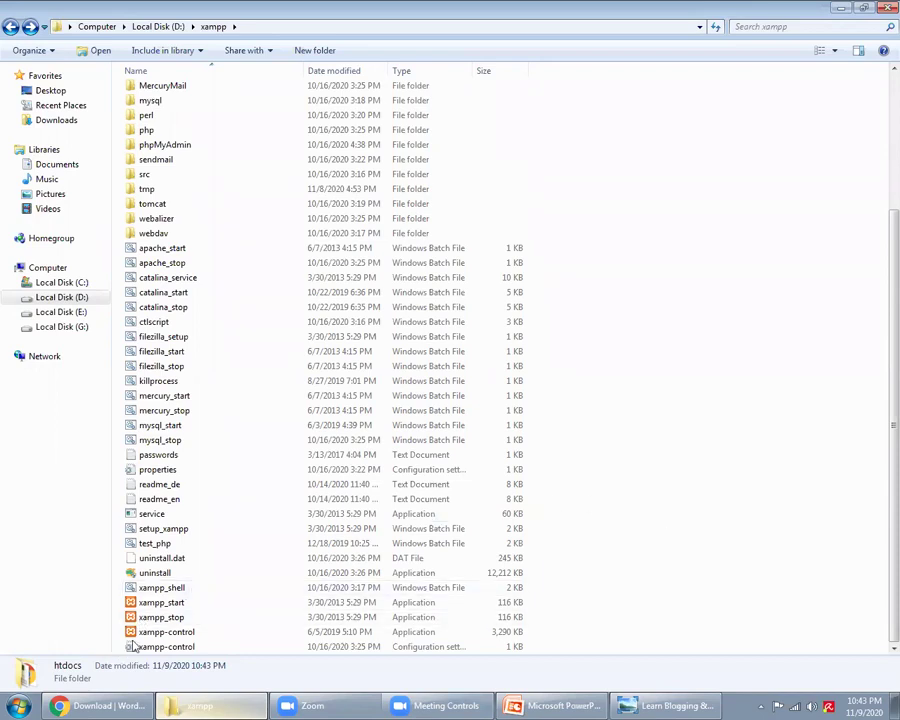
double_click(211, 634)
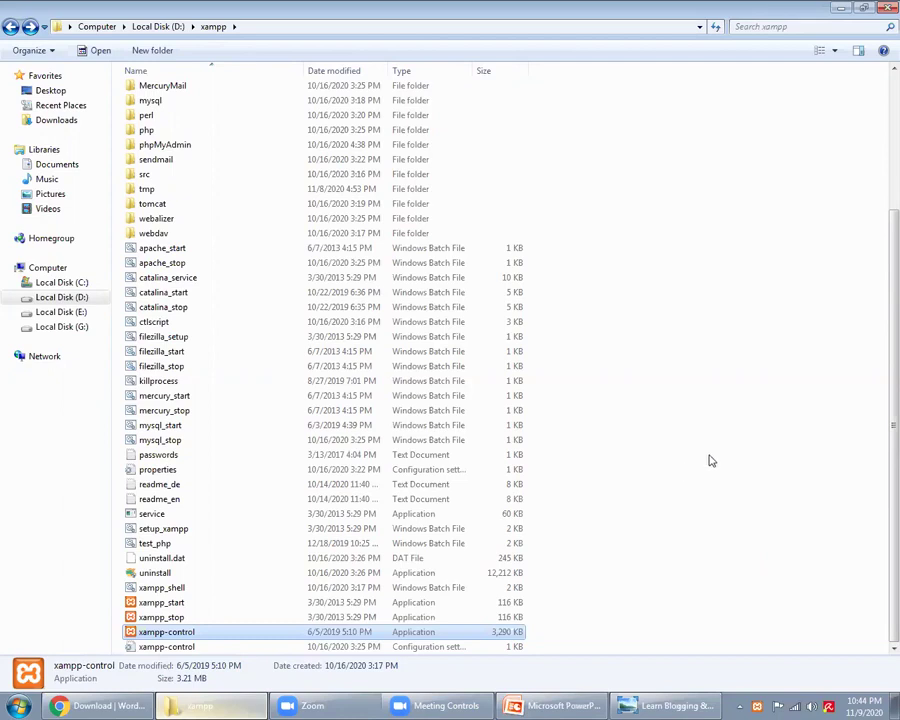
double_click(172, 642)
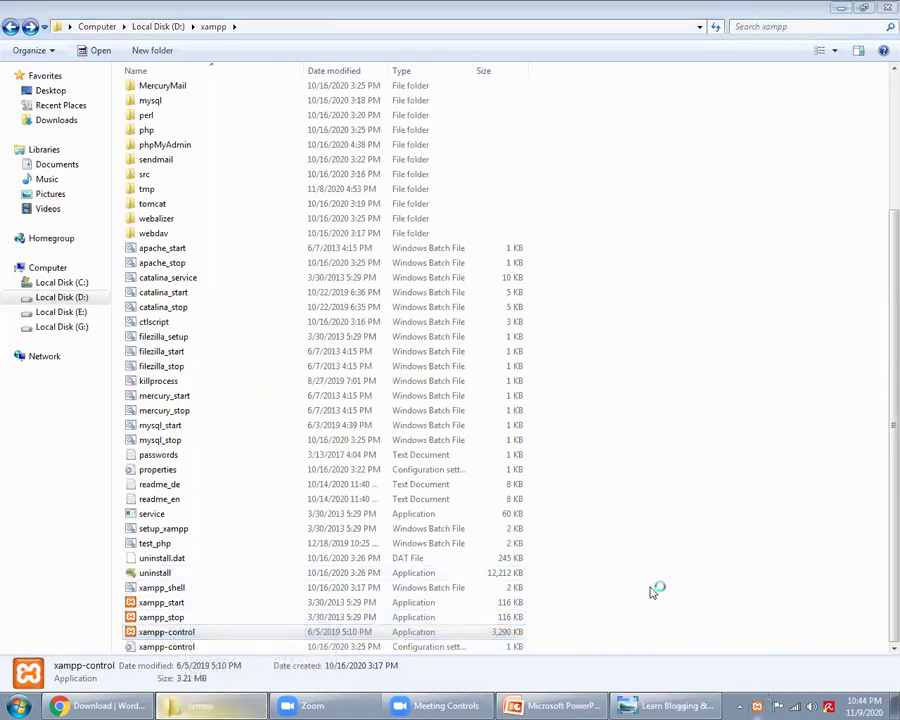
Step: Switch to Chrome's Facebook Business and Wix website builder tabs
key(alt+Tab)
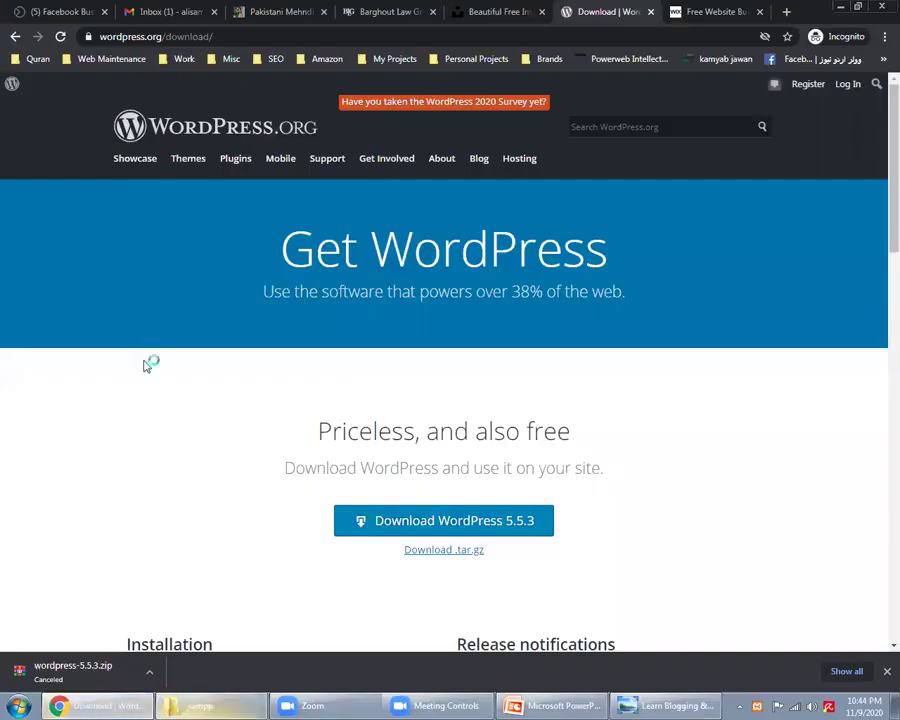
click(72, 11)
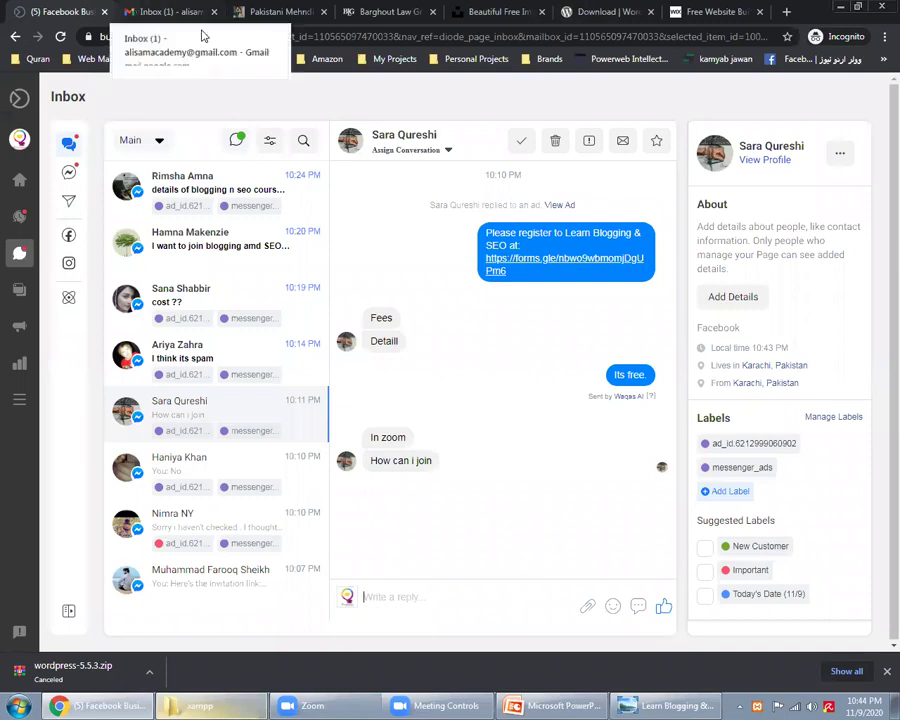
click(711, 11)
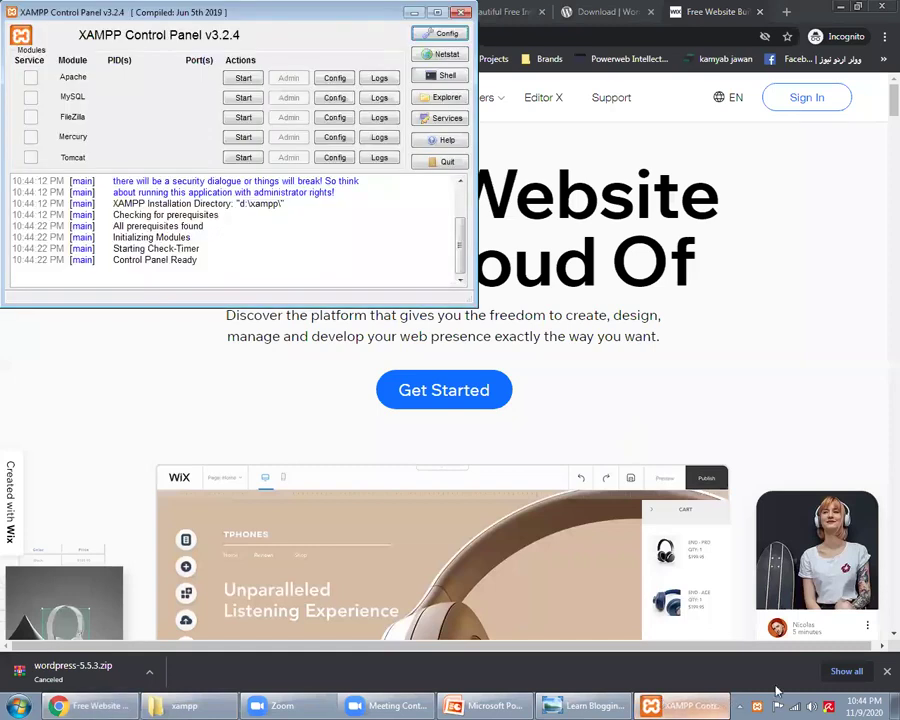
Step: Exit Zoom from its system tray icon
click(739, 706)
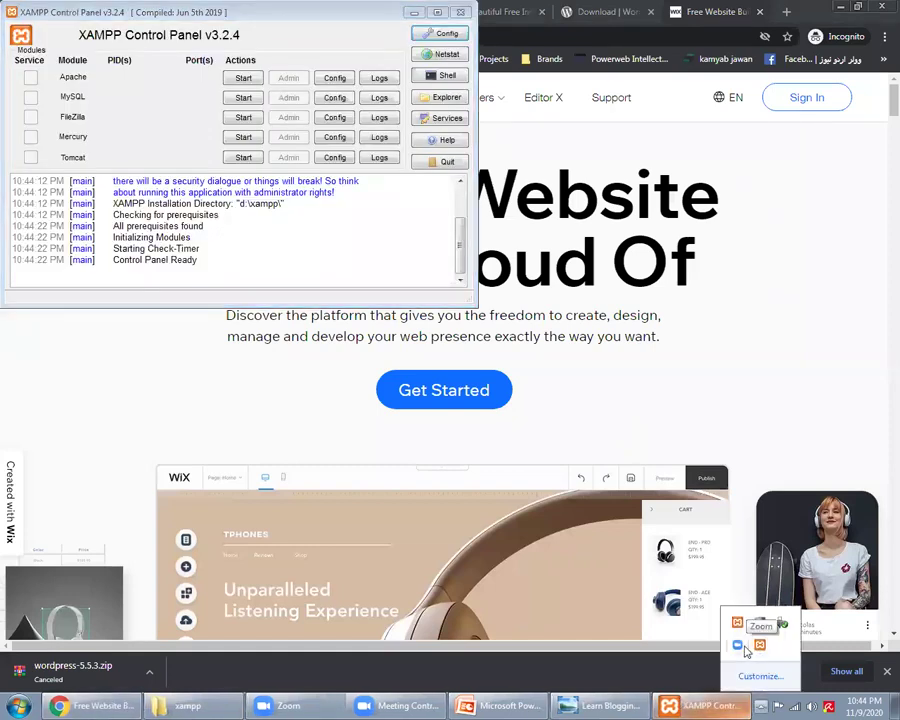
right_click(745, 650)
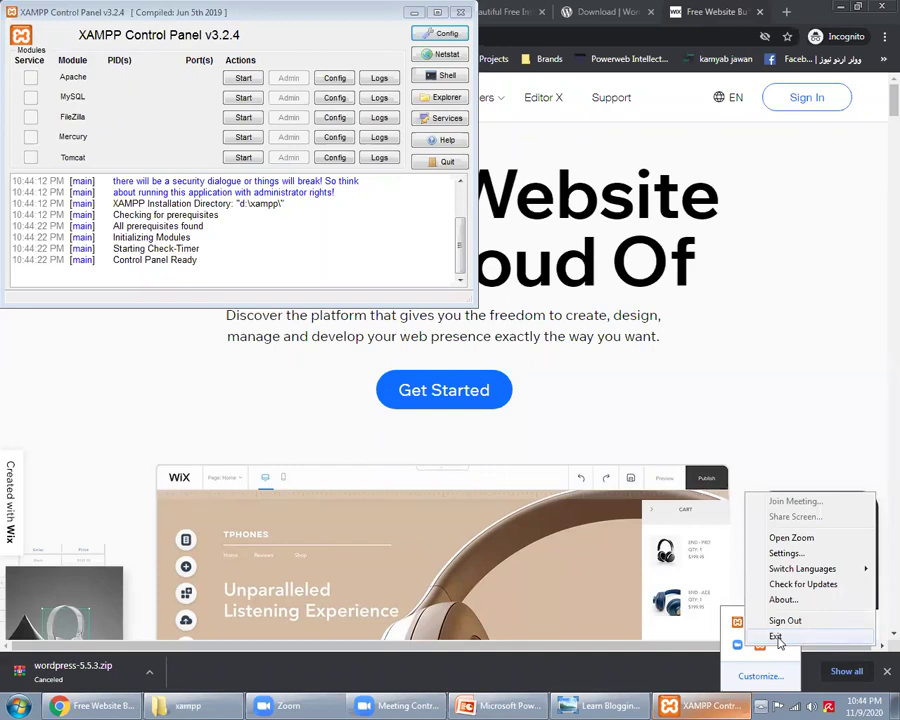
click(646, 400)
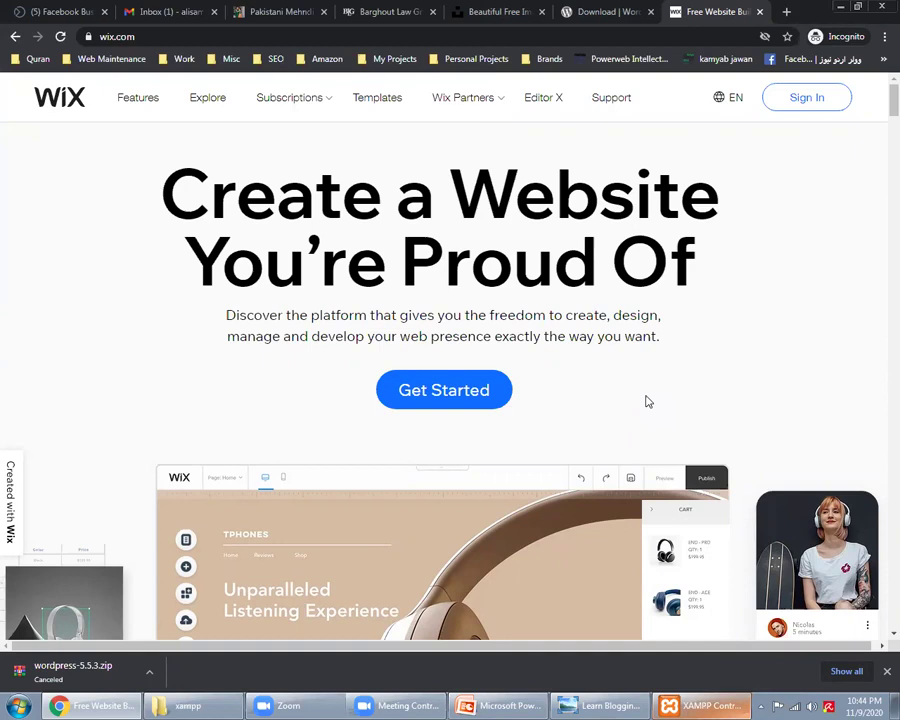
Step: Close the Wix website builder tab and bring XAMPP Control Panel forward
click(620, 10)
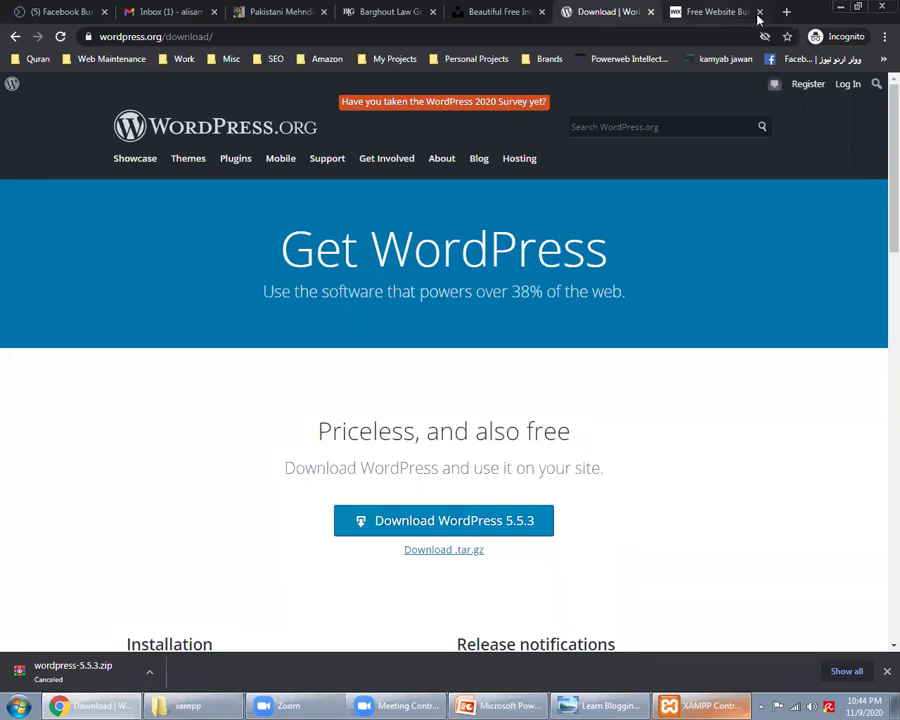
click(759, 12)
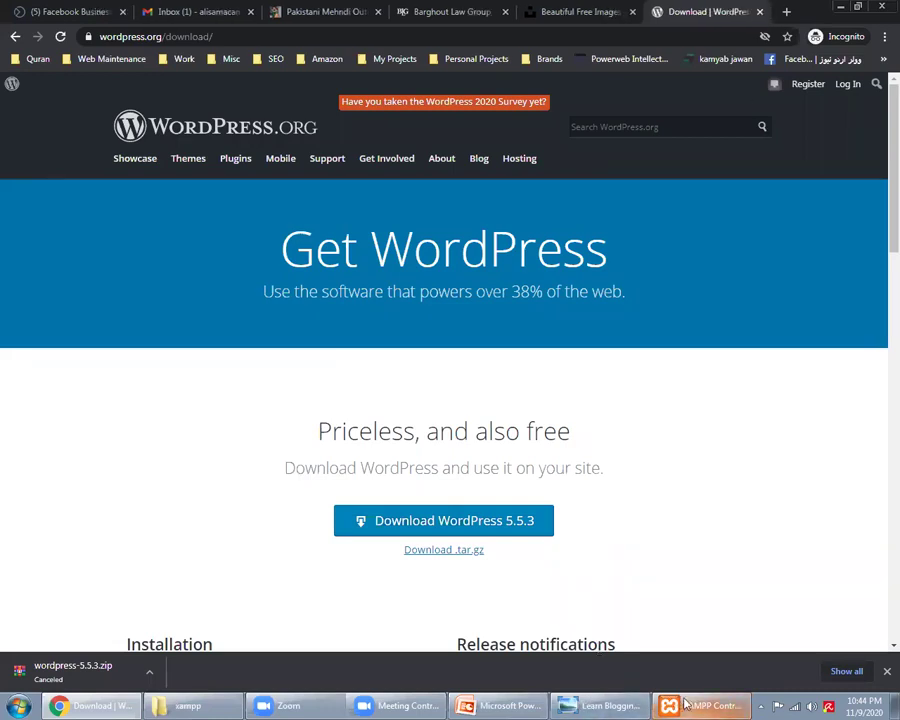
click(686, 705)
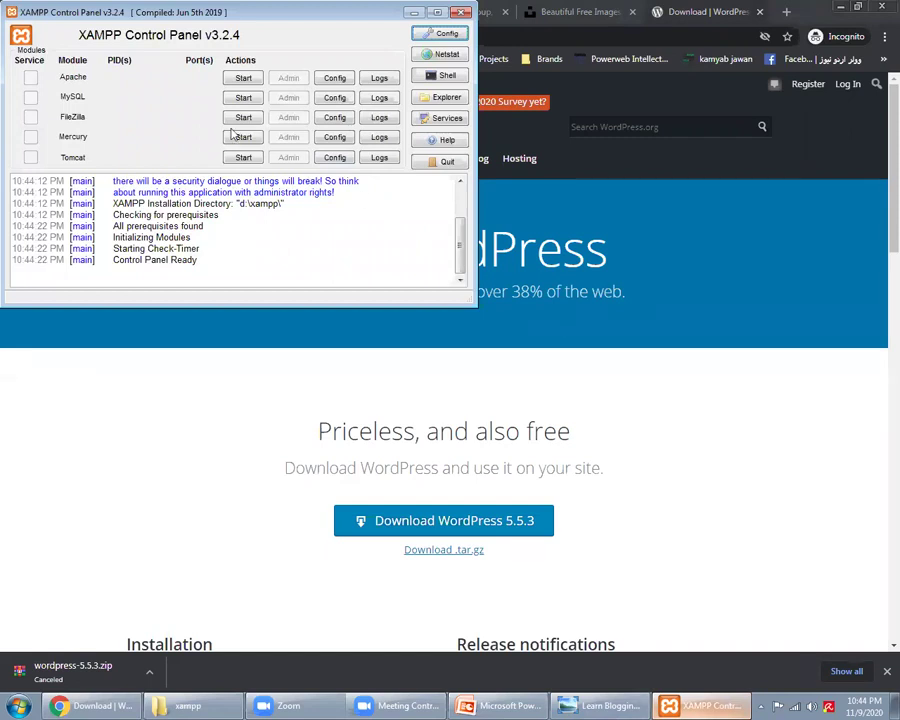
Step: Start MySQL (port 3306) and Apache (ports 80/443) in XAMPP
click(231, 98)
click(233, 79)
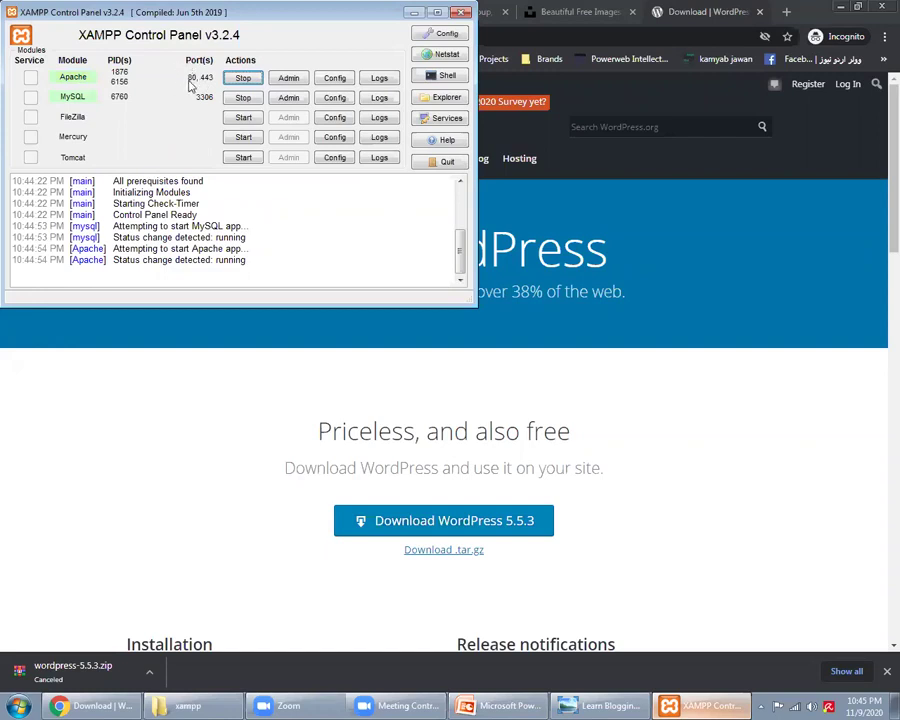
click(188, 706)
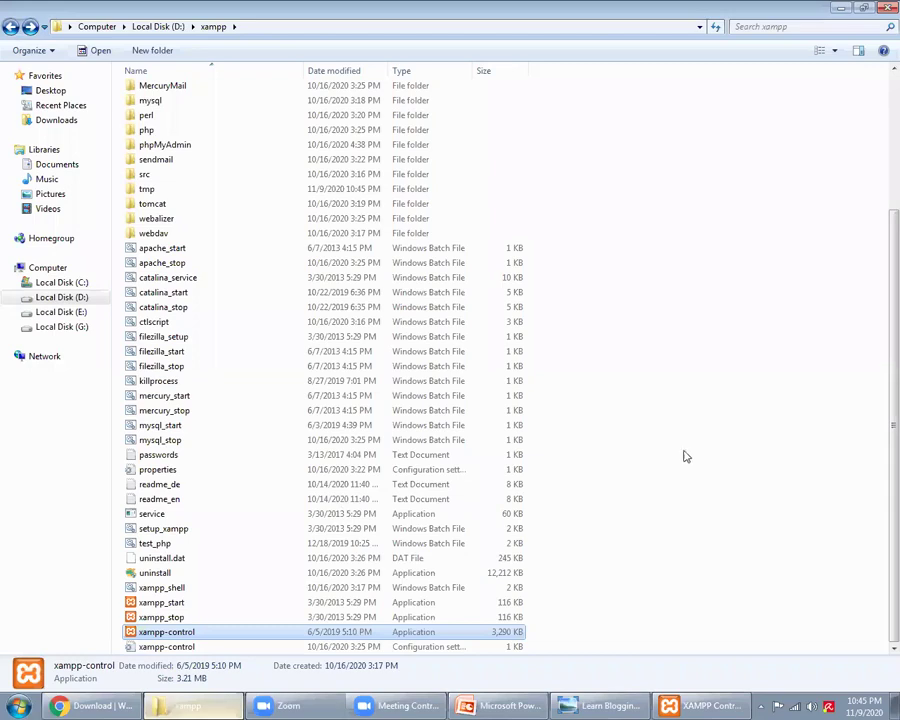
Step: Confirm nov9 is inside htdocs, then return to Chrome's address bar
scroll(683, 460, up, 4)
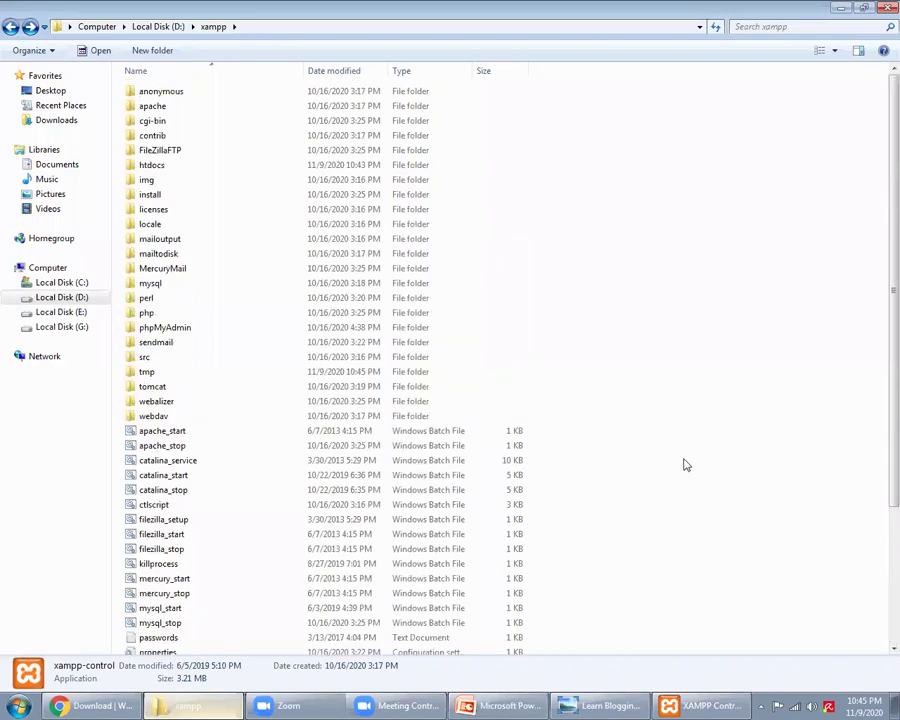
double_click(146, 172)
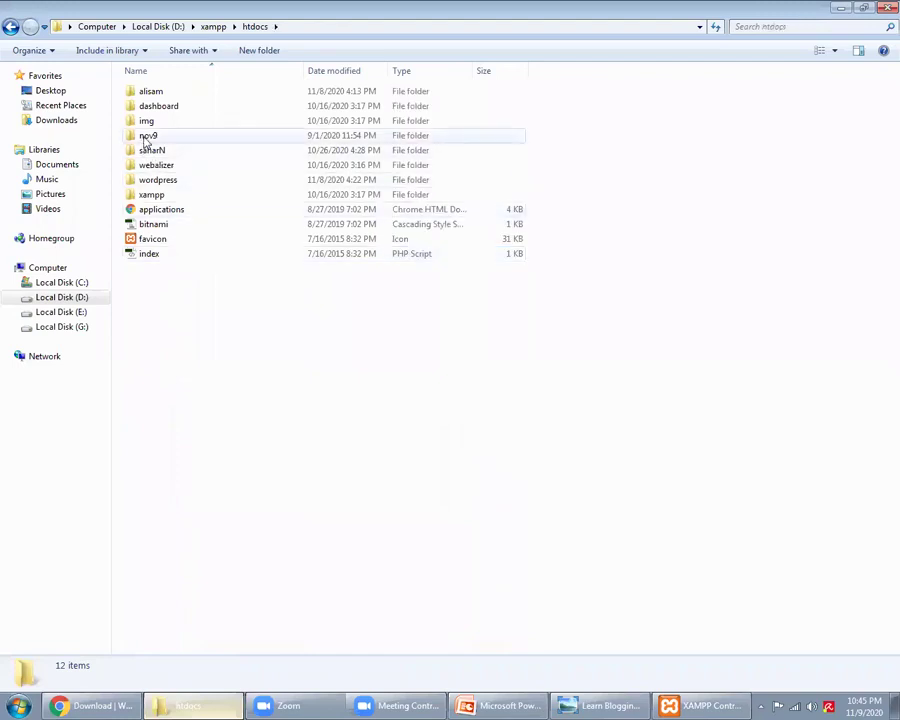
click(146, 137)
click(241, 384)
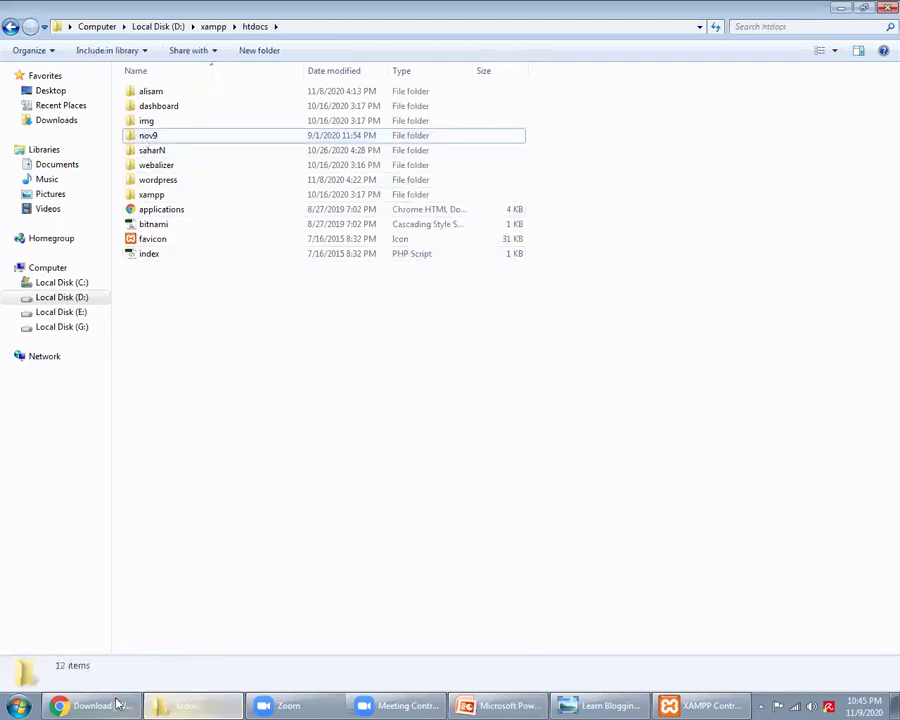
click(117, 705)
click(513, 35)
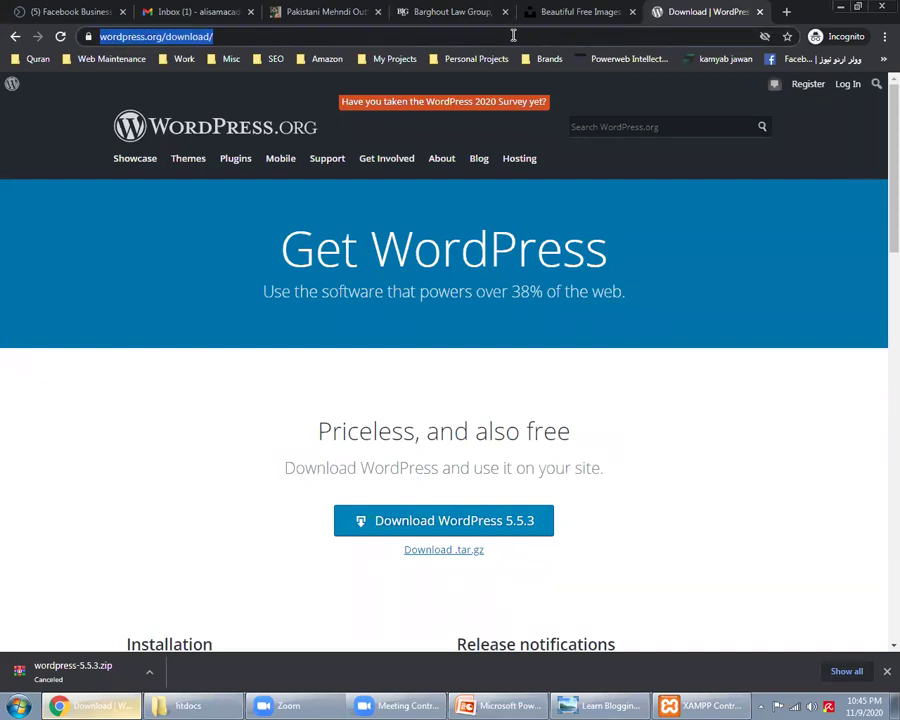
Step: Try loading localhost/, stopping Apache and MySQL in XAMPP and retrying after the error
text(localhost/)
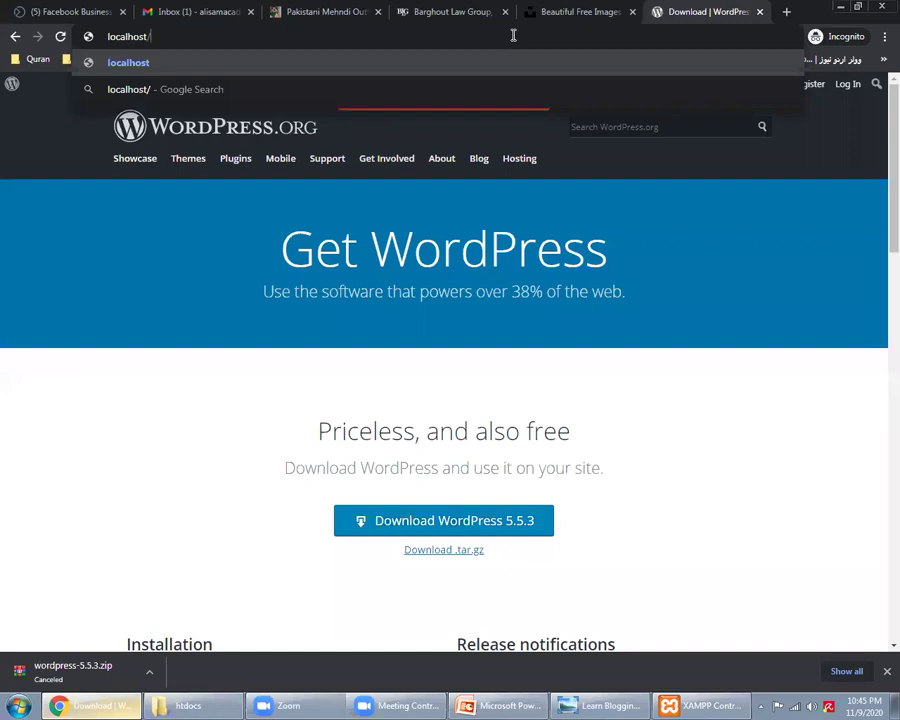
key(Return)
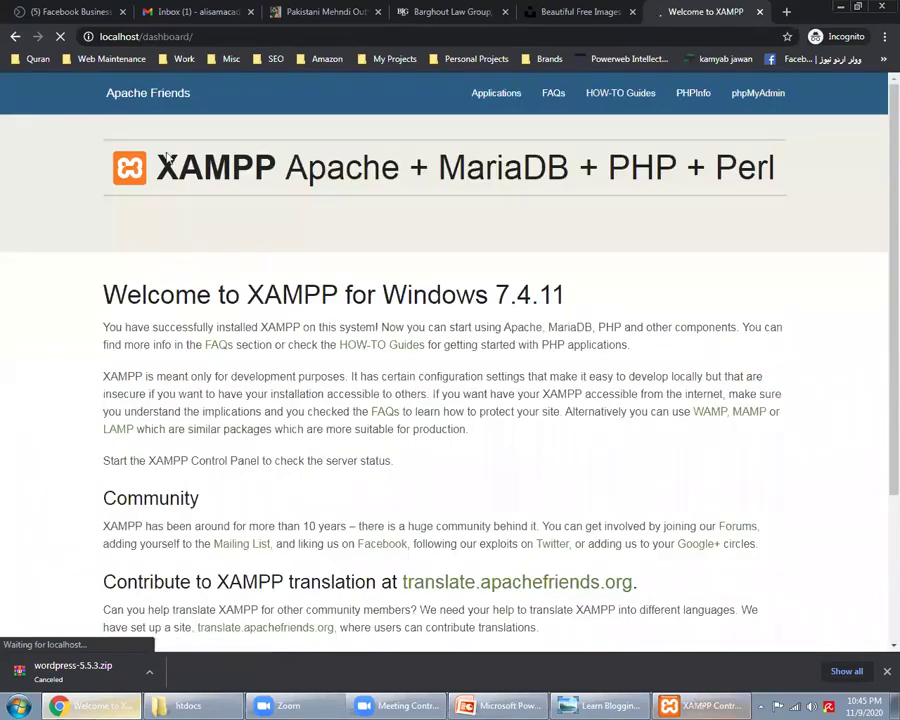
key(alt+Tab)
click(243, 97)
click(243, 77)
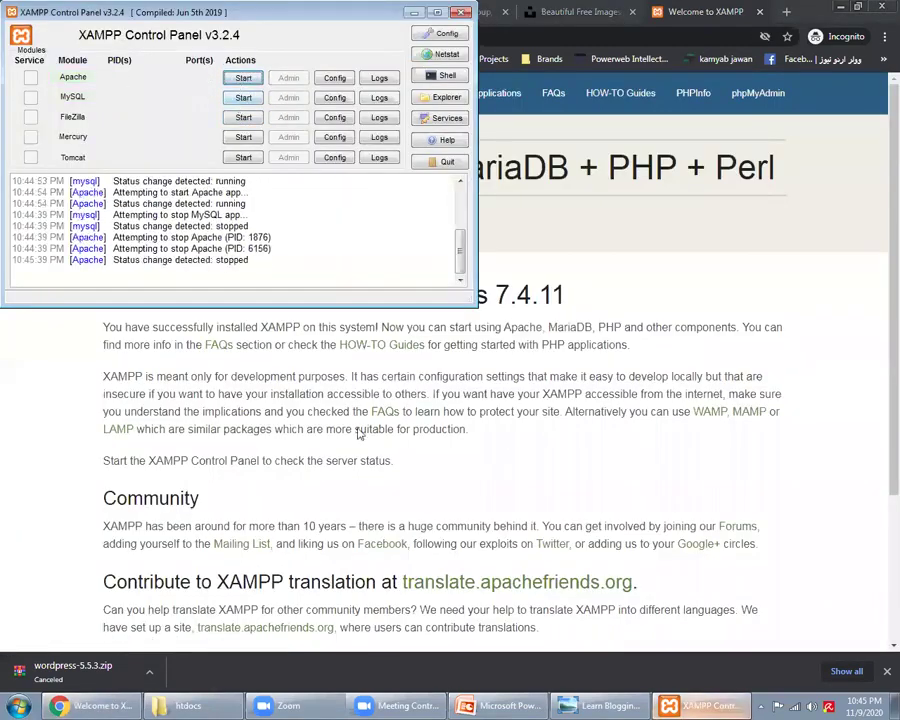
click(397, 424)
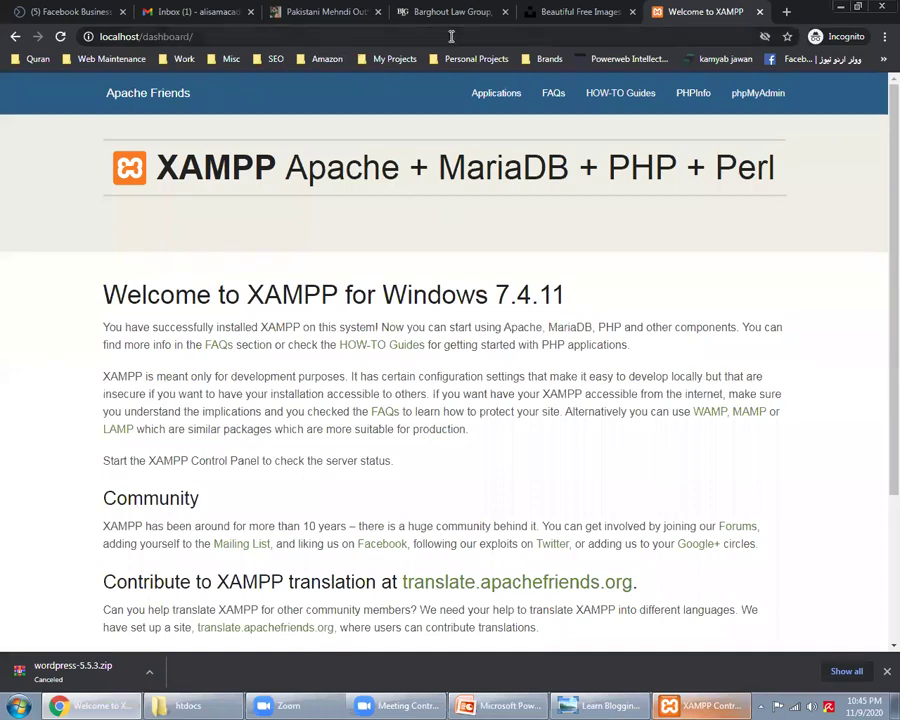
click(455, 37)
text(localhost)
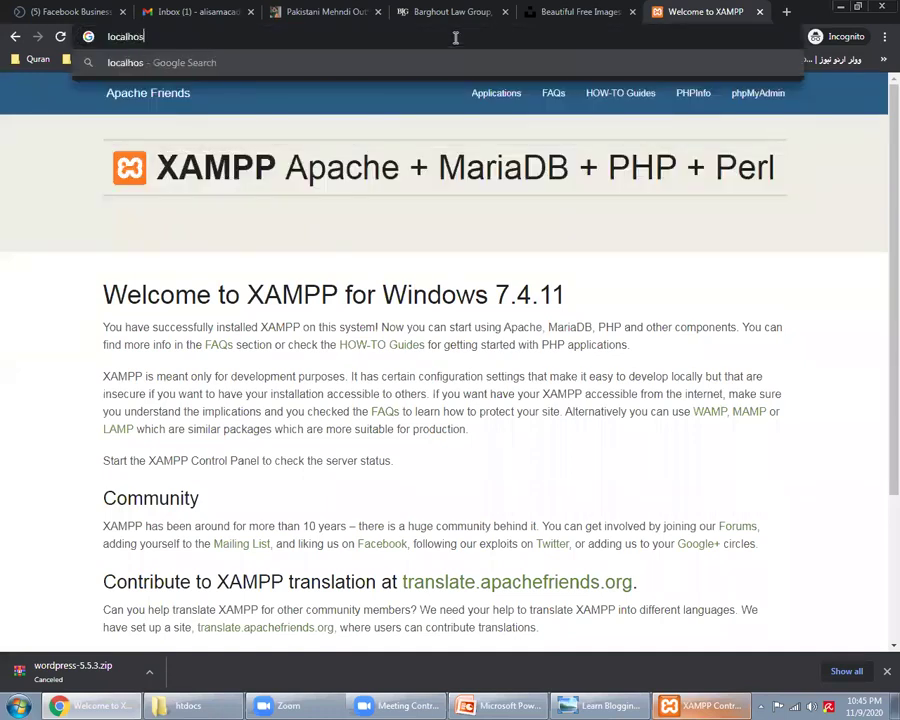
key(Return)
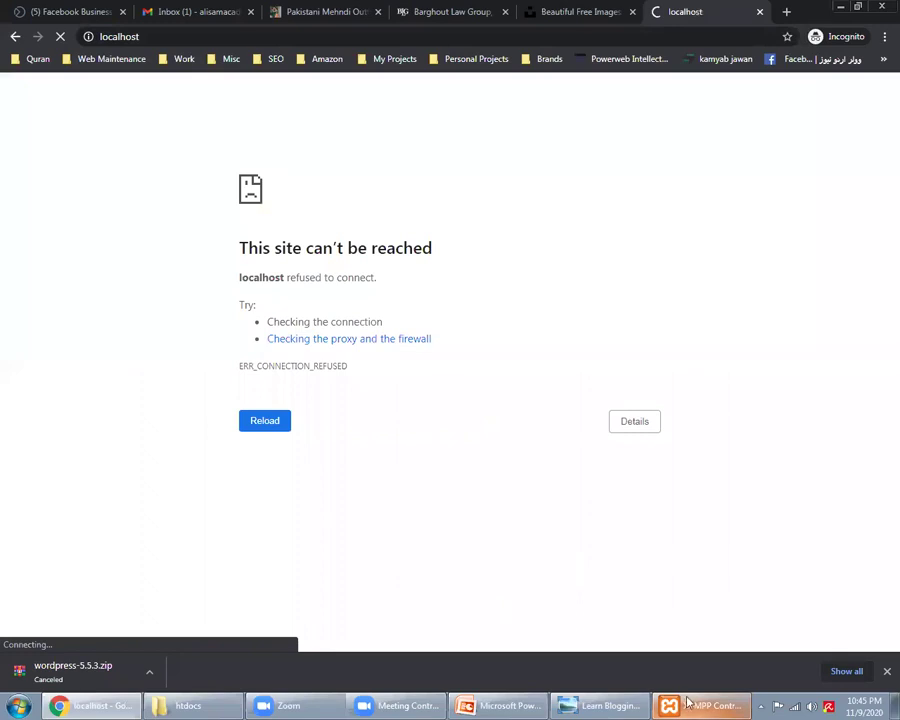
Step: Restart Apache and MySQL, then load the XAMPP 7.4.11 dashboard at localhost/
key(alt+Tab)
click(240, 78)
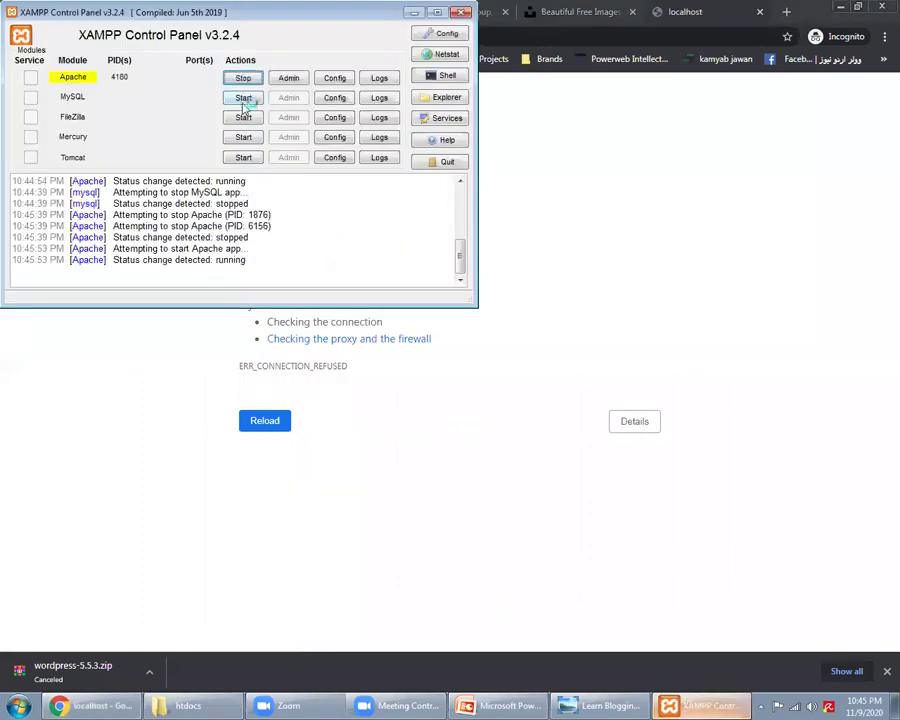
click(244, 98)
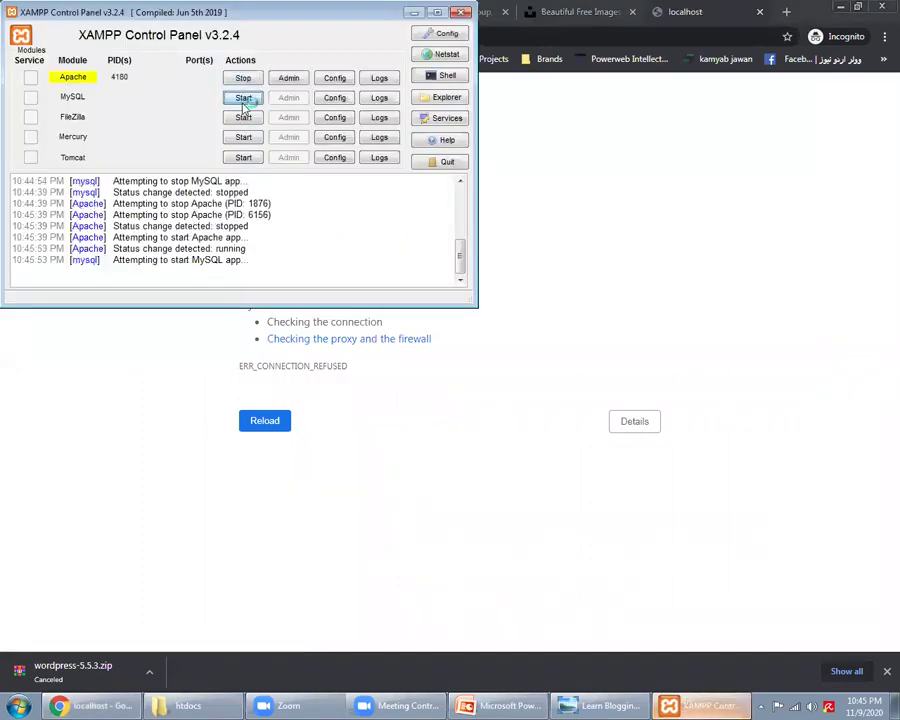
click(552, 35)
key(Return)
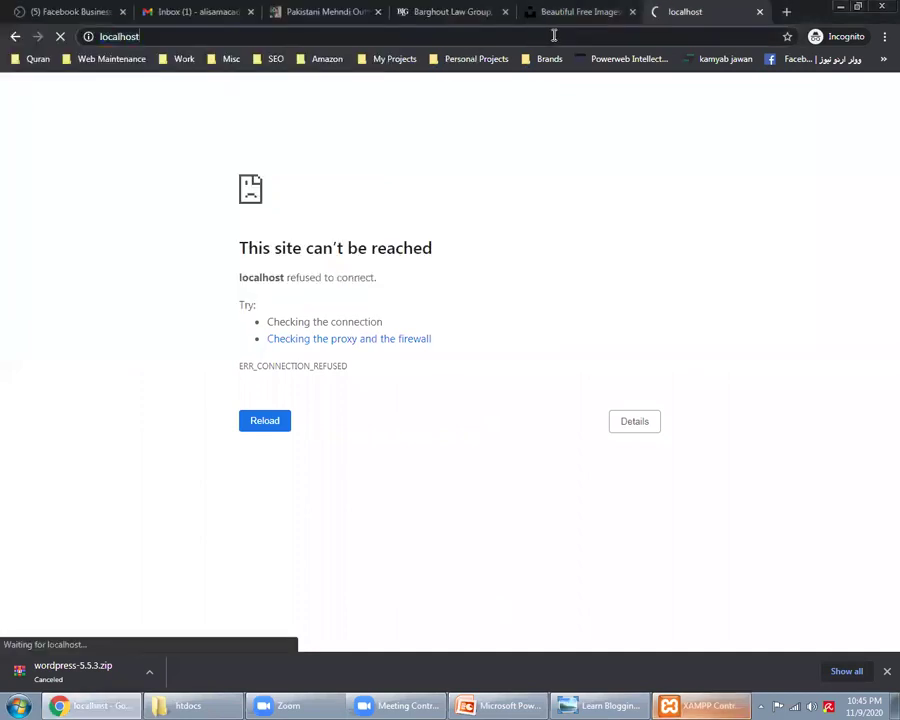
text(/)
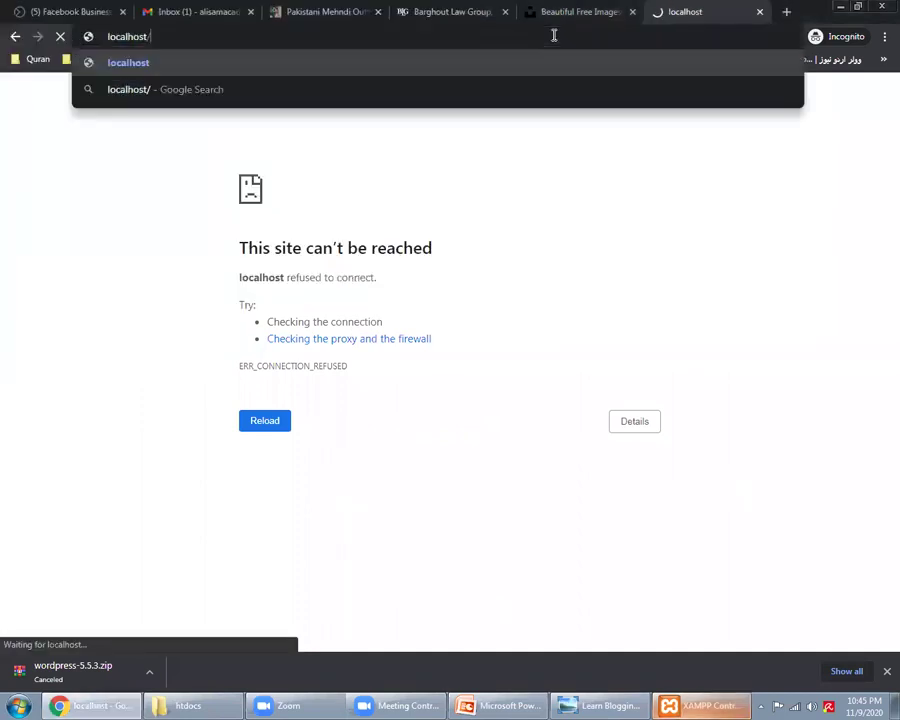
key(Return)
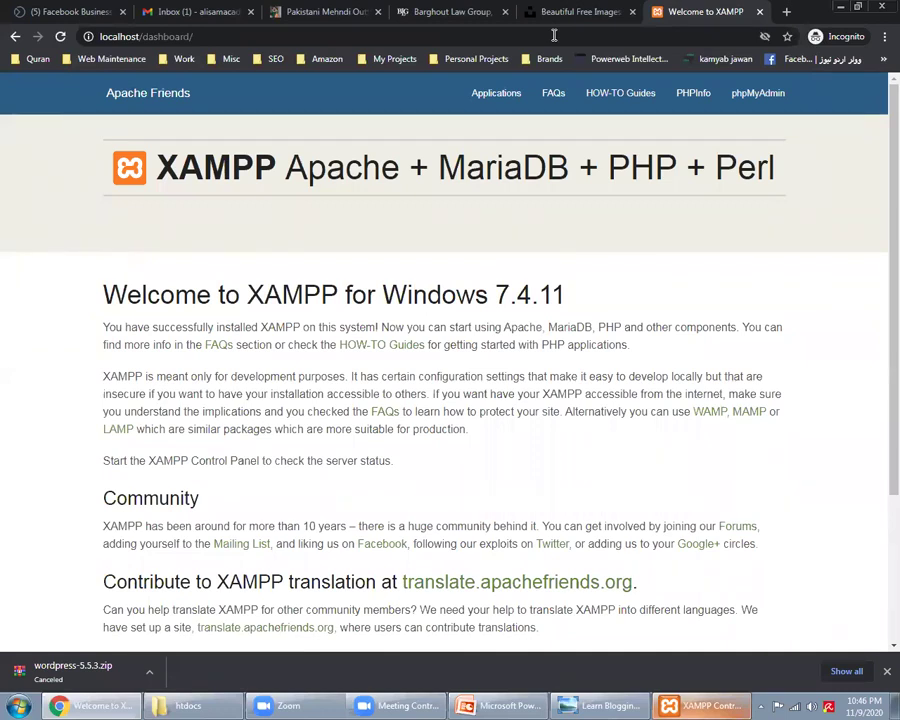
click(788, 8)
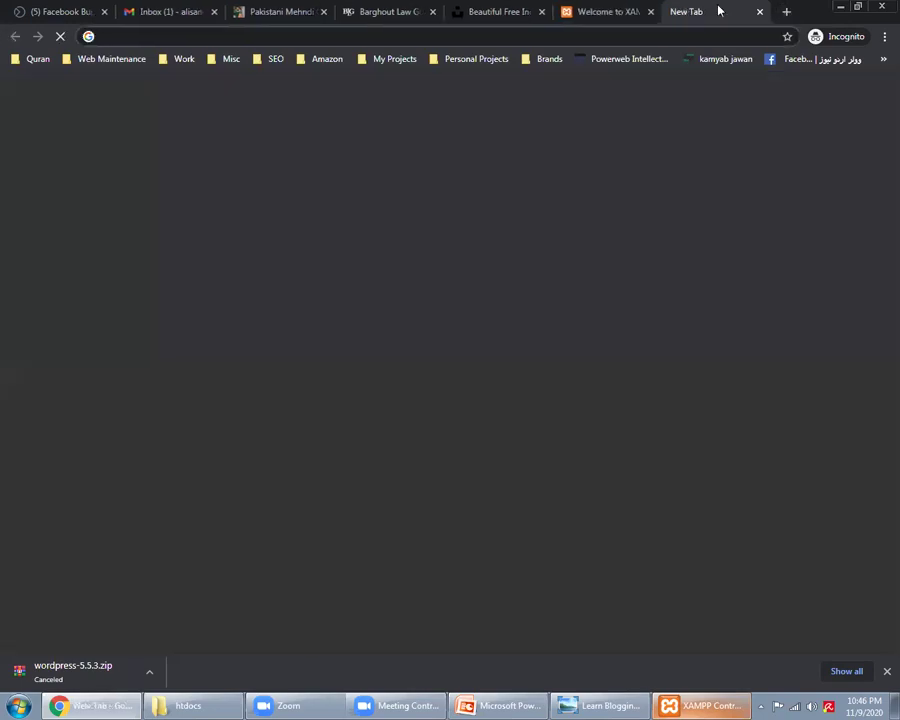
Step: Move the new Chrome tab before the XAMPP tab and check the nov9 folder in htdocs
drag(716, 10, 600, 10)
key(alt+Tab)
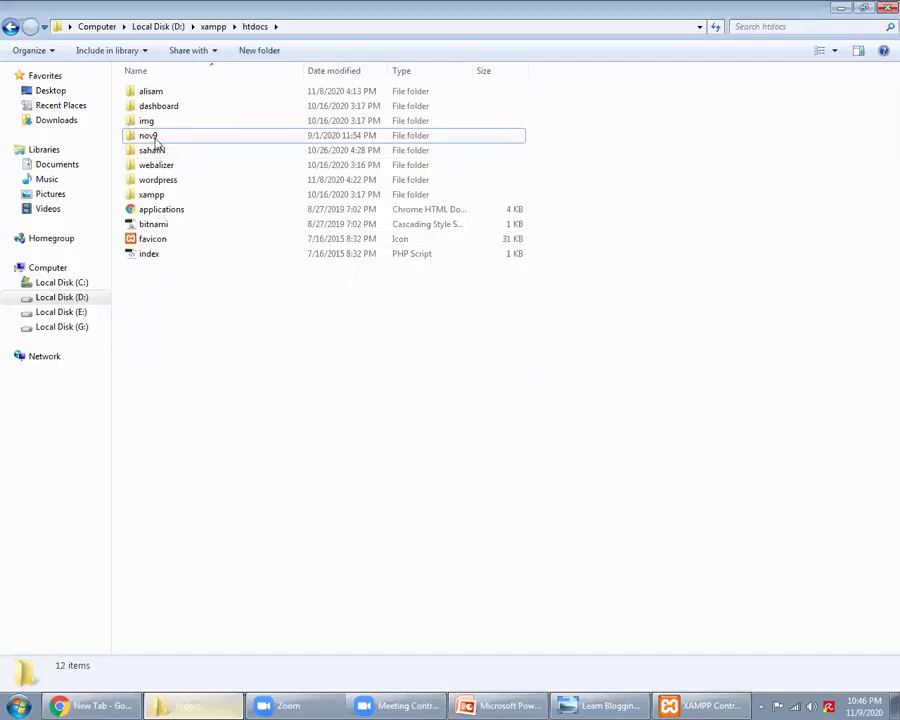
click(158, 137)
click(127, 705)
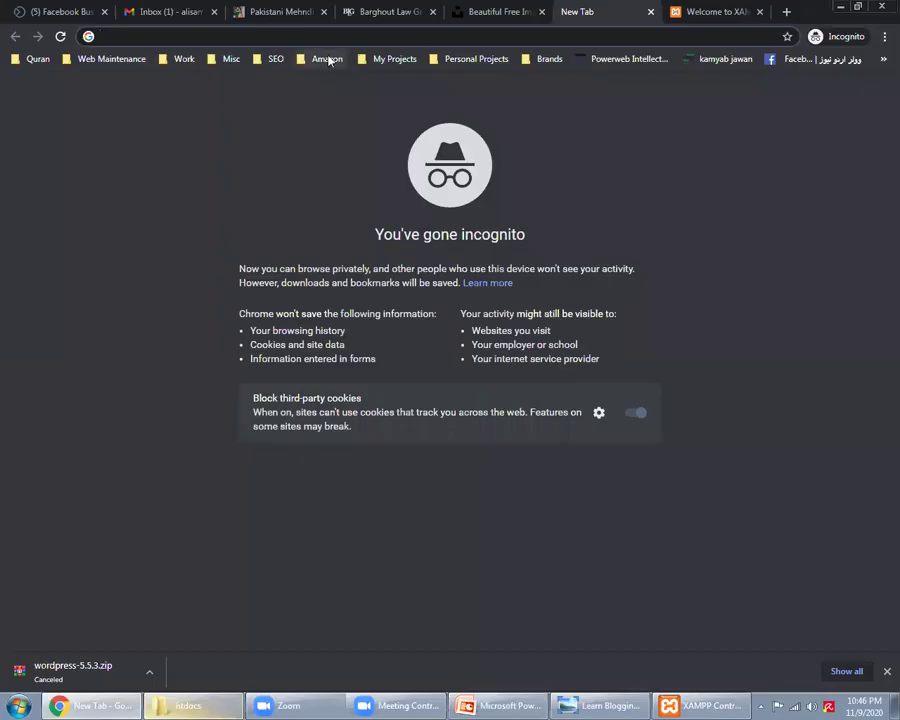
Step: Load localhost/nov9 in the new tab, then bring the PowerPoint lesson slides forward
text(localhos)
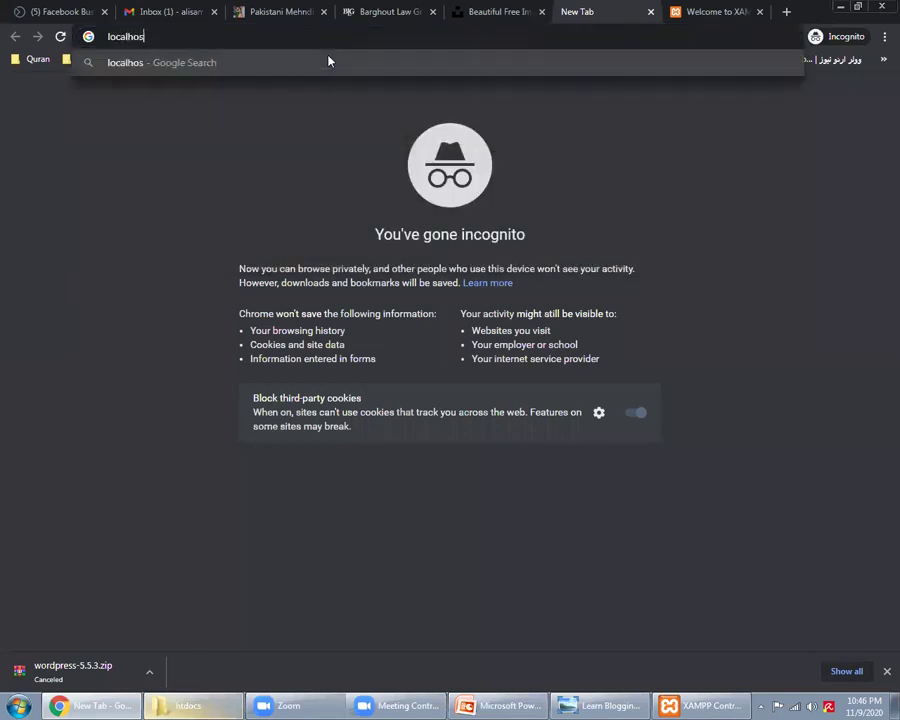
text(t/nov9)
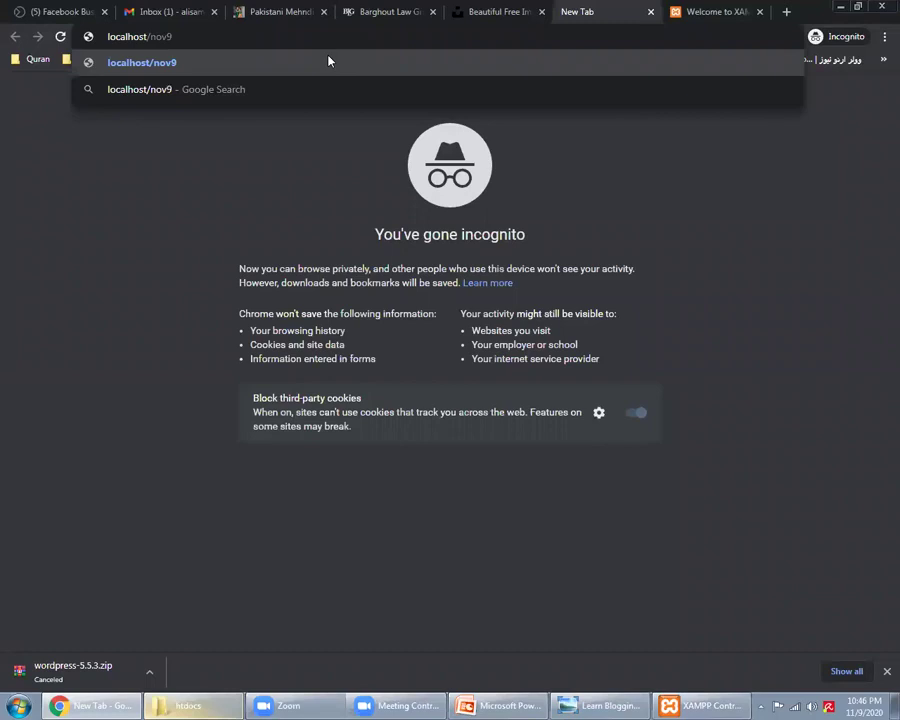
key(Return)
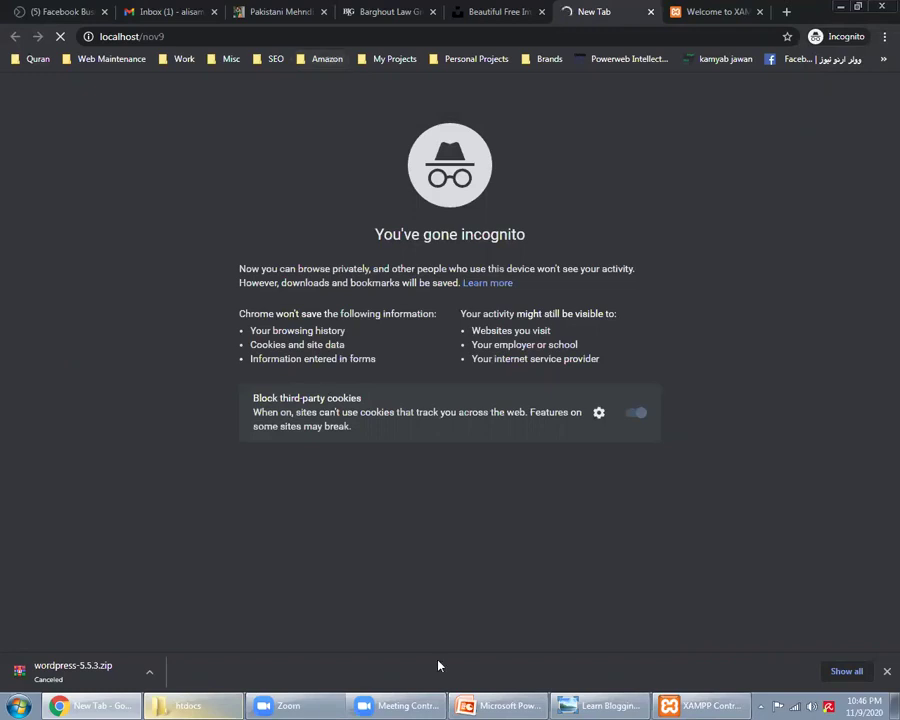
key(alt+Tab)
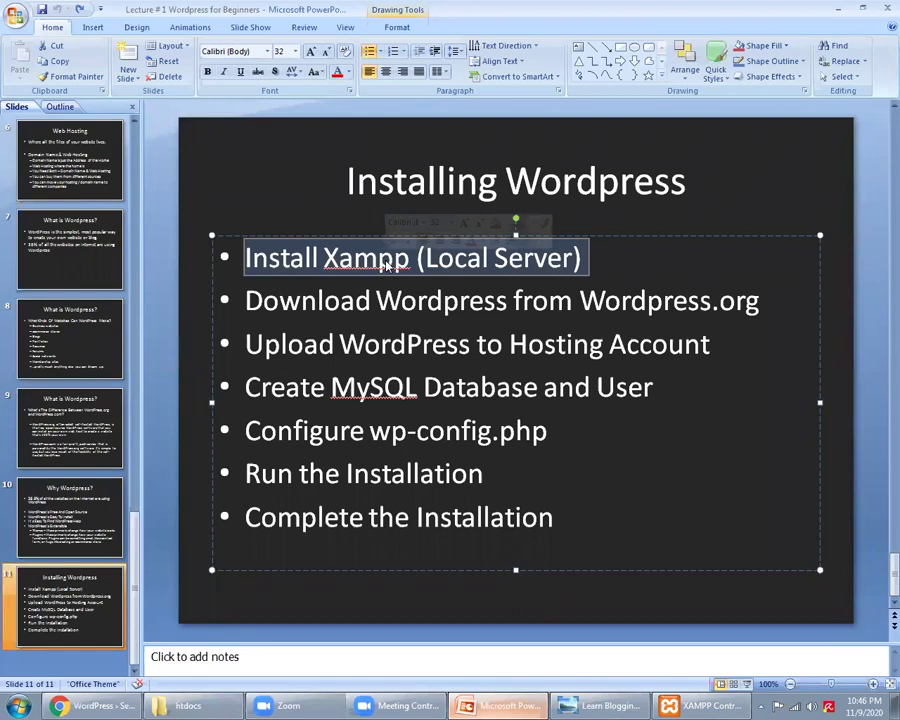
Step: Highlight the Download Wordpress, Wordpress.org and Upload WordPress to Hosting Account bullet points
triple_click(388, 302)
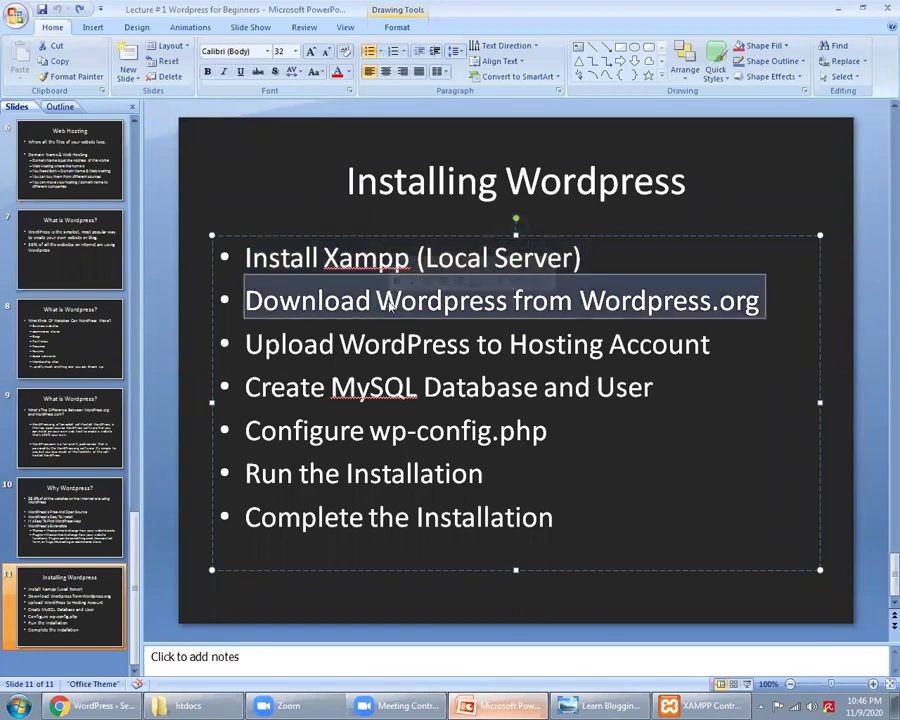
click(681, 325)
double_click(680, 312)
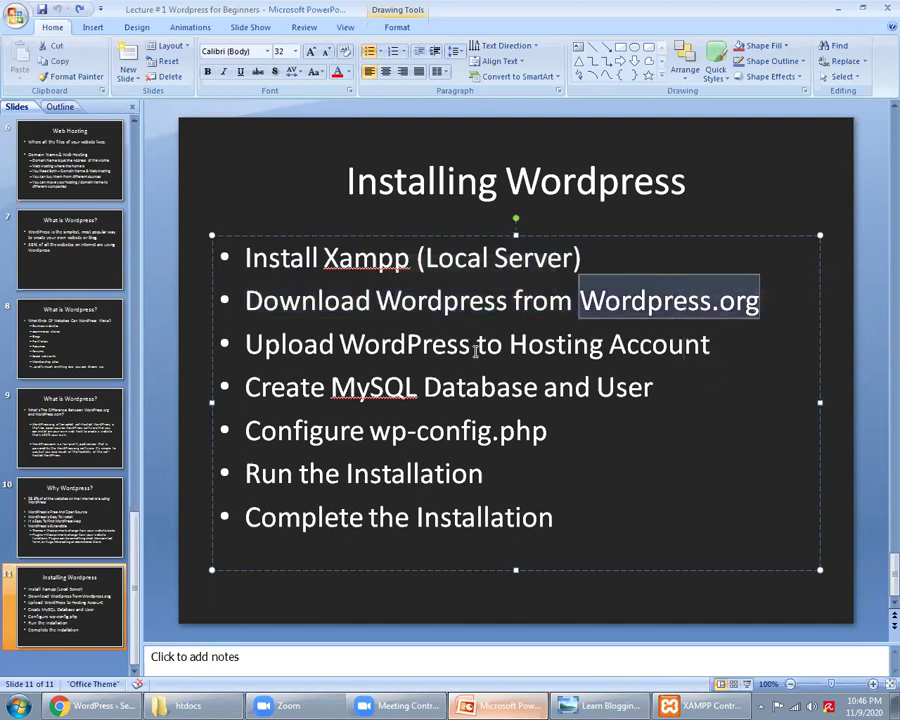
triple_click(405, 352)
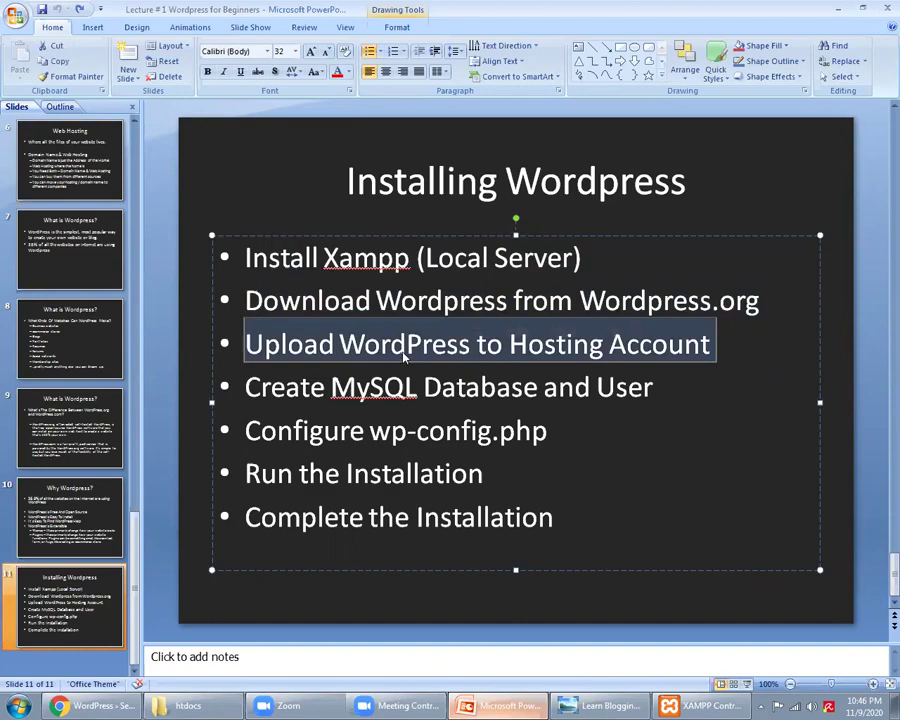
Step: Minimise the slides and go back up to the htdocs folder, selecting nov9
click(516, 704)
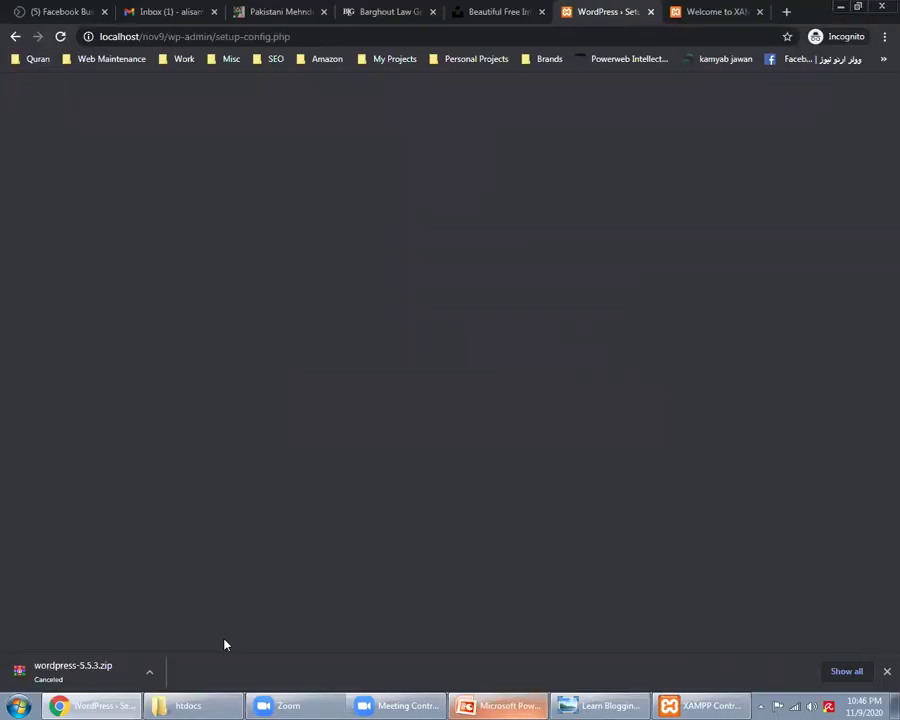
click(221, 704)
click(12, 27)
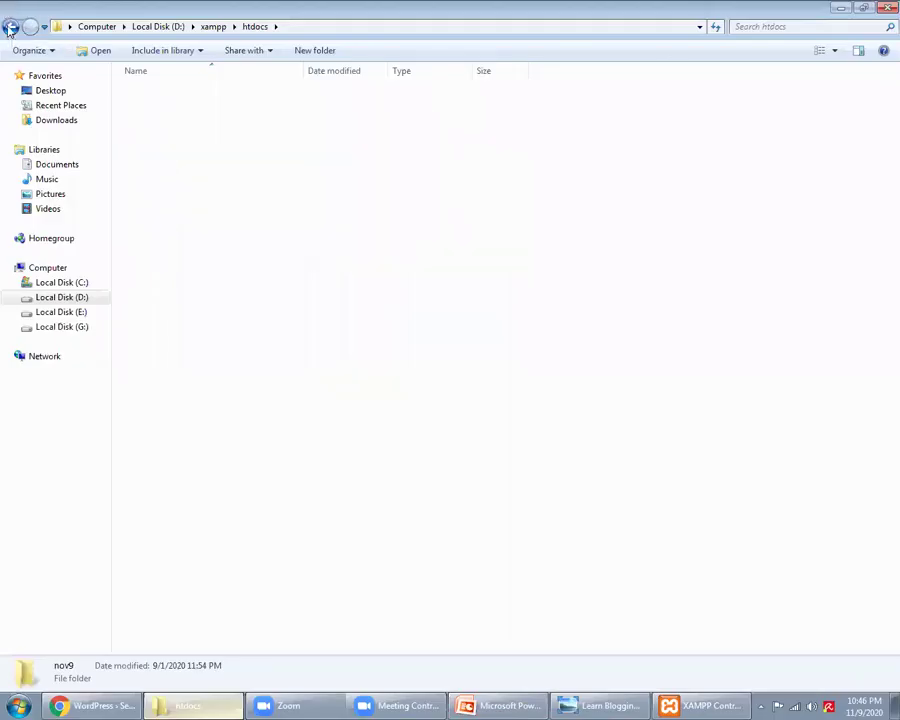
double_click(150, 167)
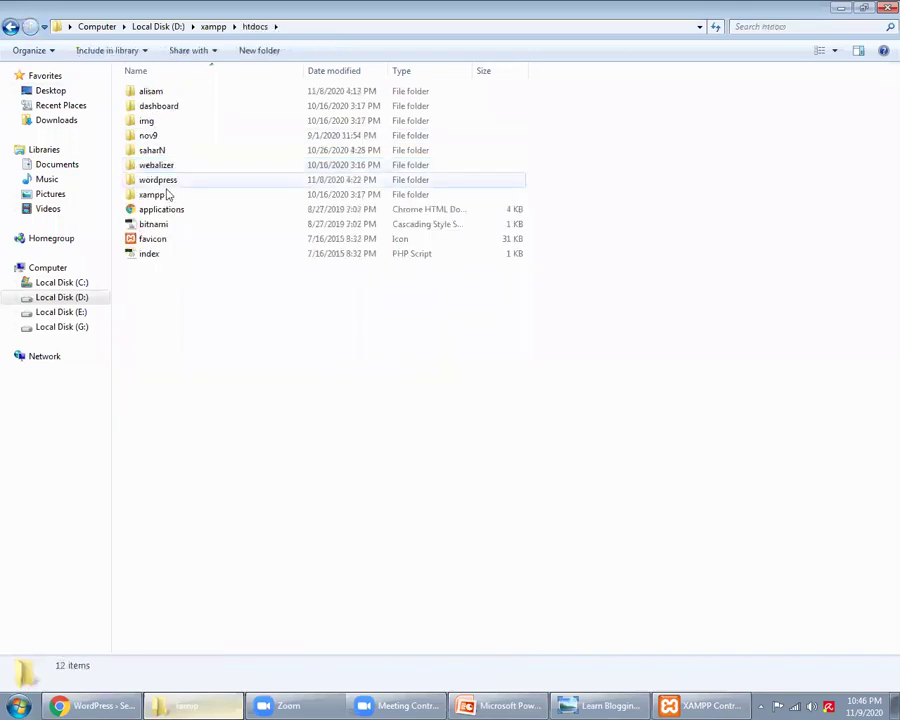
click(153, 137)
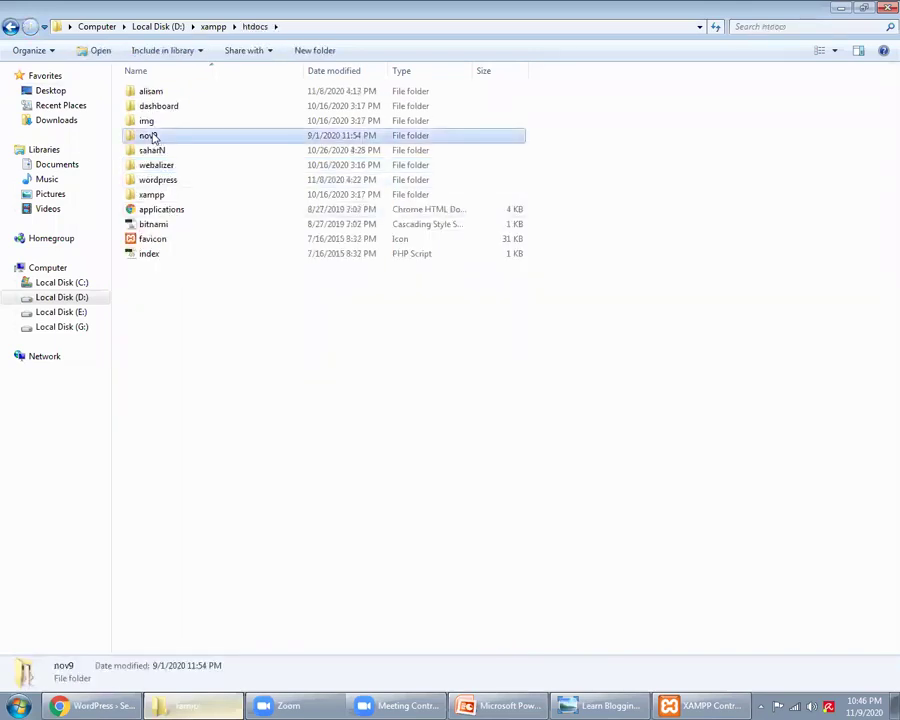
Step: Open nov9, select all its WordPress files, then return to the htdocs listing
click(286, 468)
double_click(145, 137)
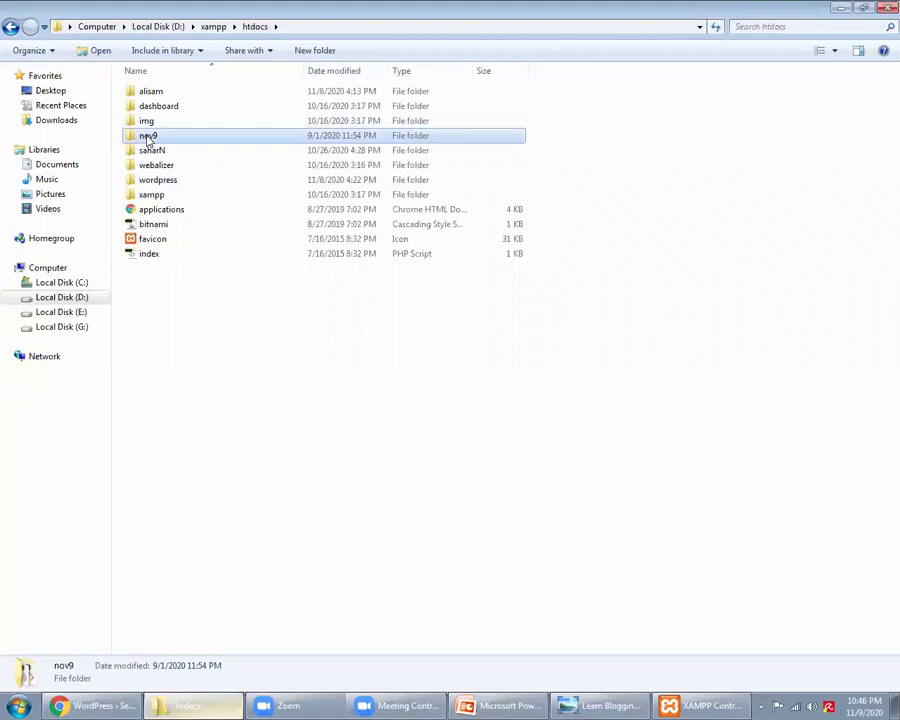
drag(340, 548, 192, 85)
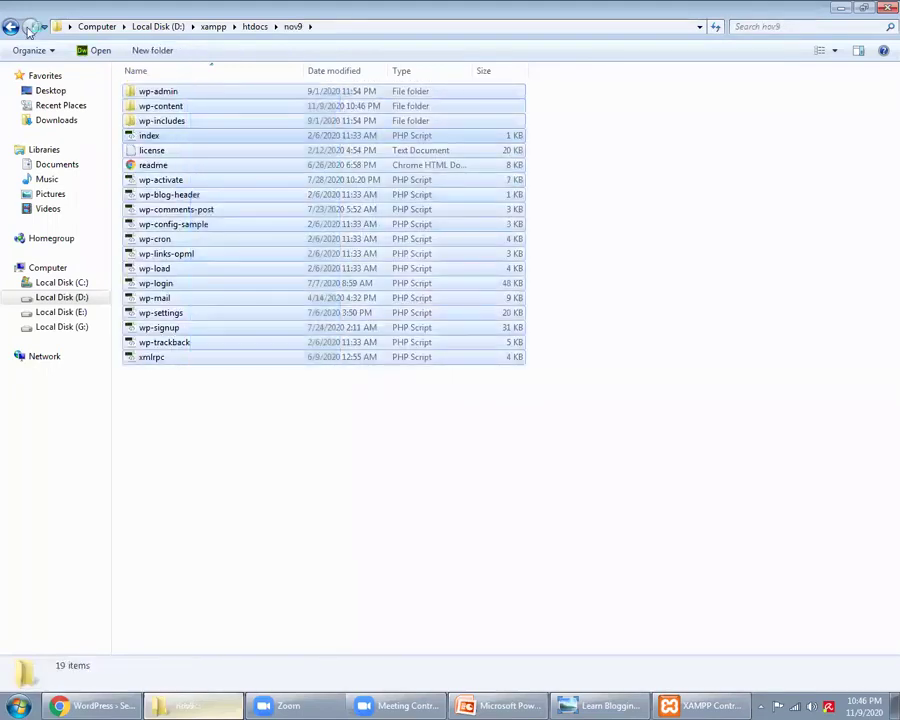
click(10, 26)
click(282, 411)
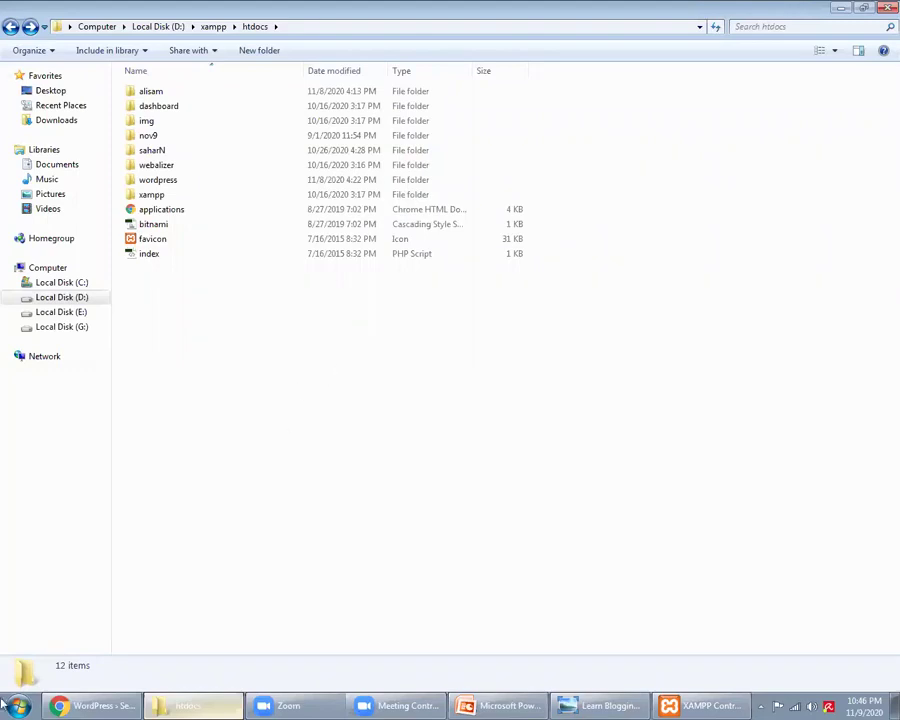
key(super)
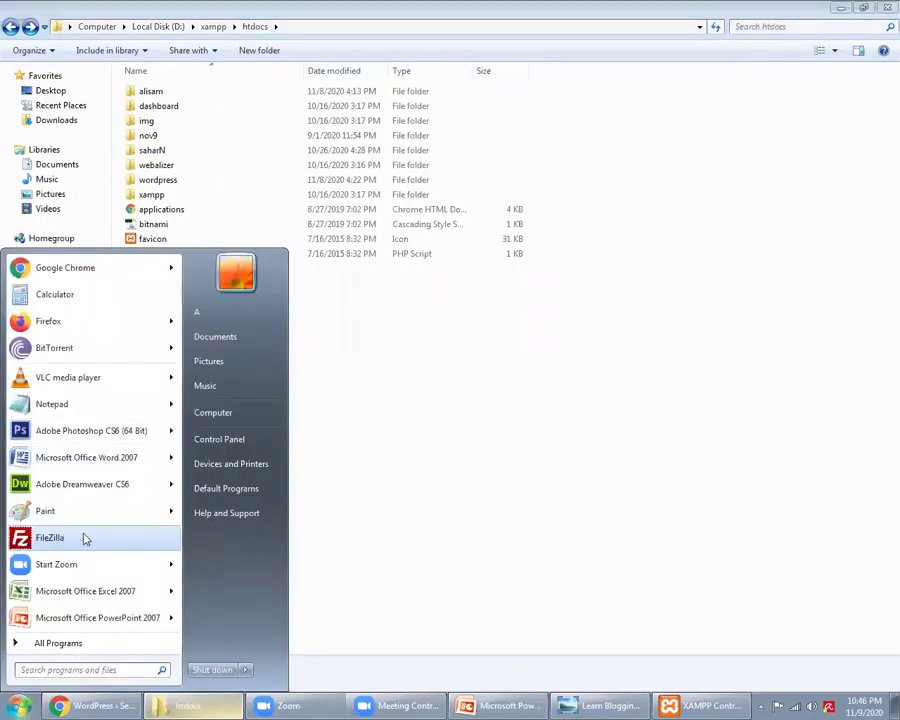
click(438, 446)
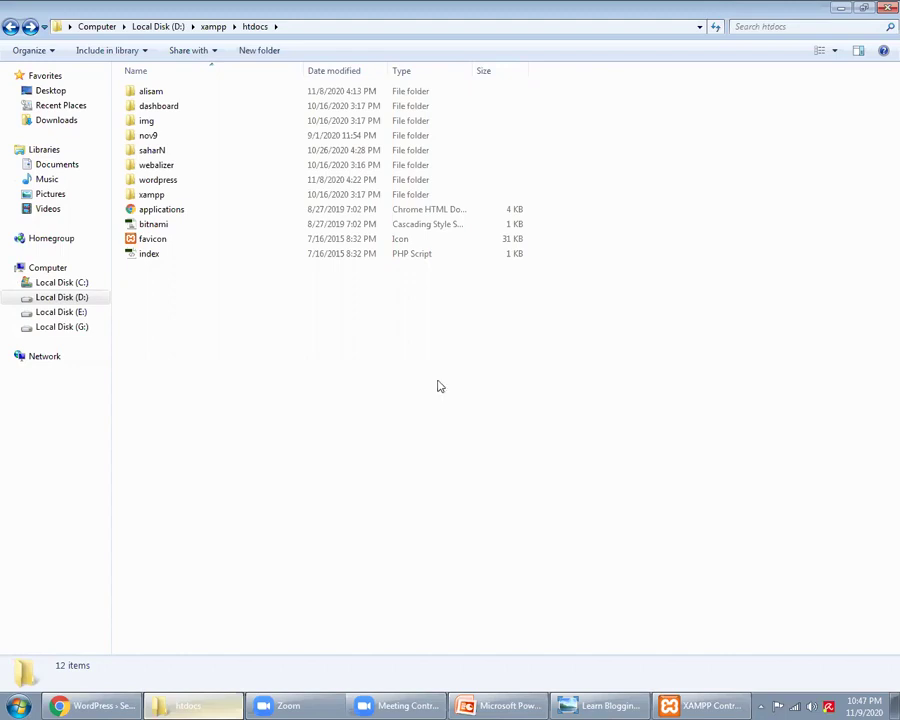
Step: Launch FileZilla from the Start menu and open its Site Manager of saved FTP sites
click(18, 706)
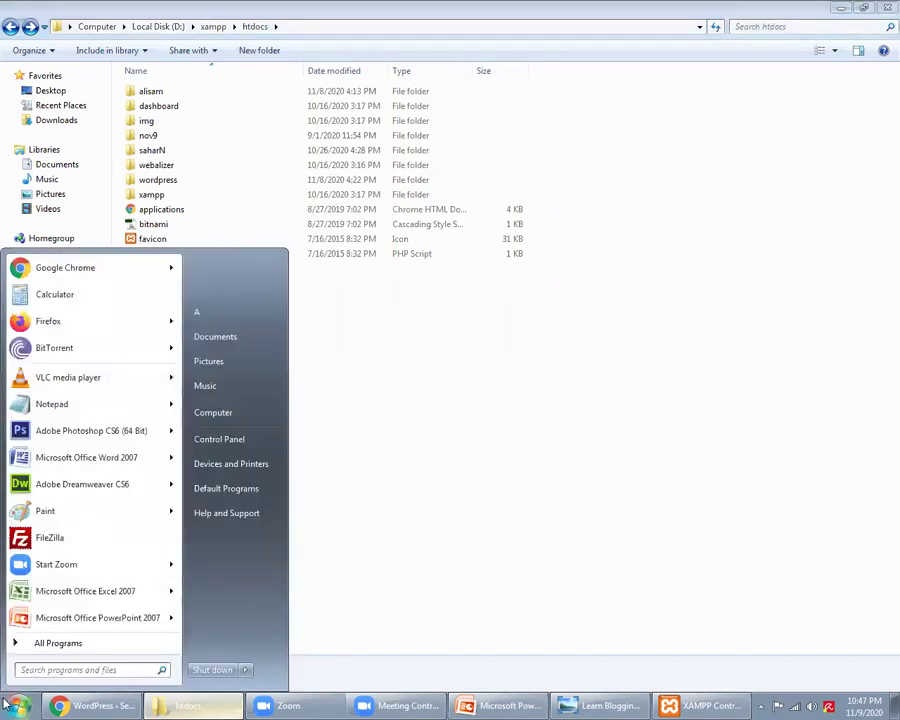
click(92, 545)
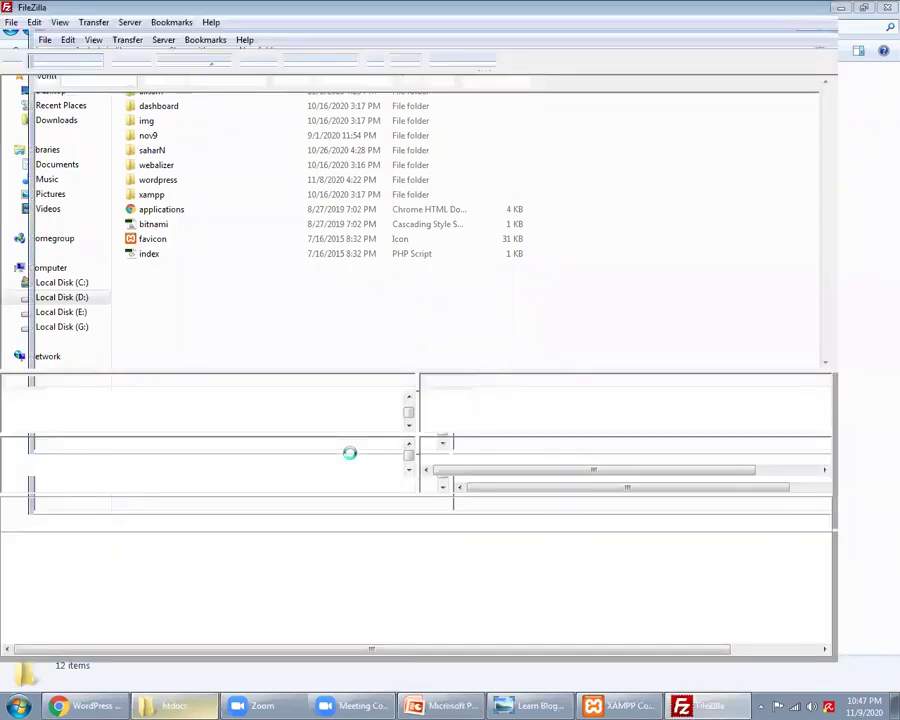
click(10, 22)
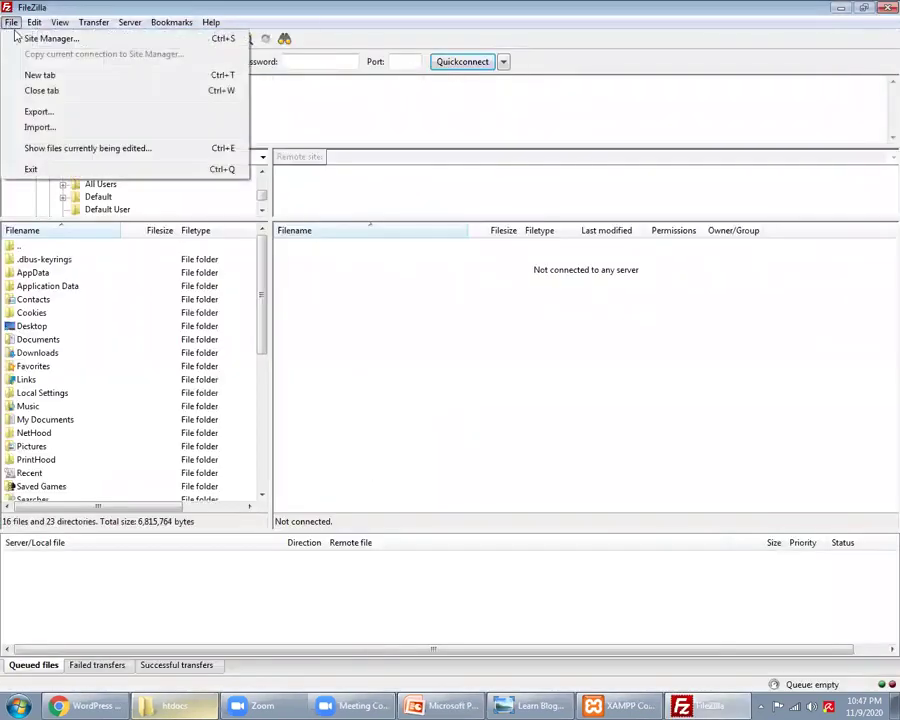
click(22, 38)
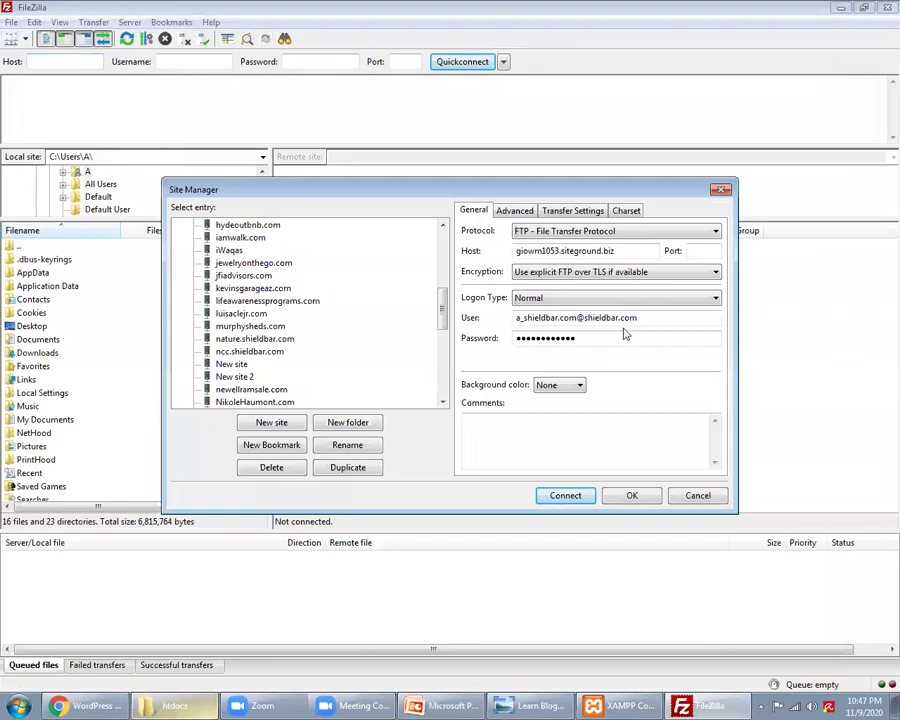
Step: Connect to the saved FTP site, trust its certificate, and open shieldbar.com > public_html
click(568, 495)
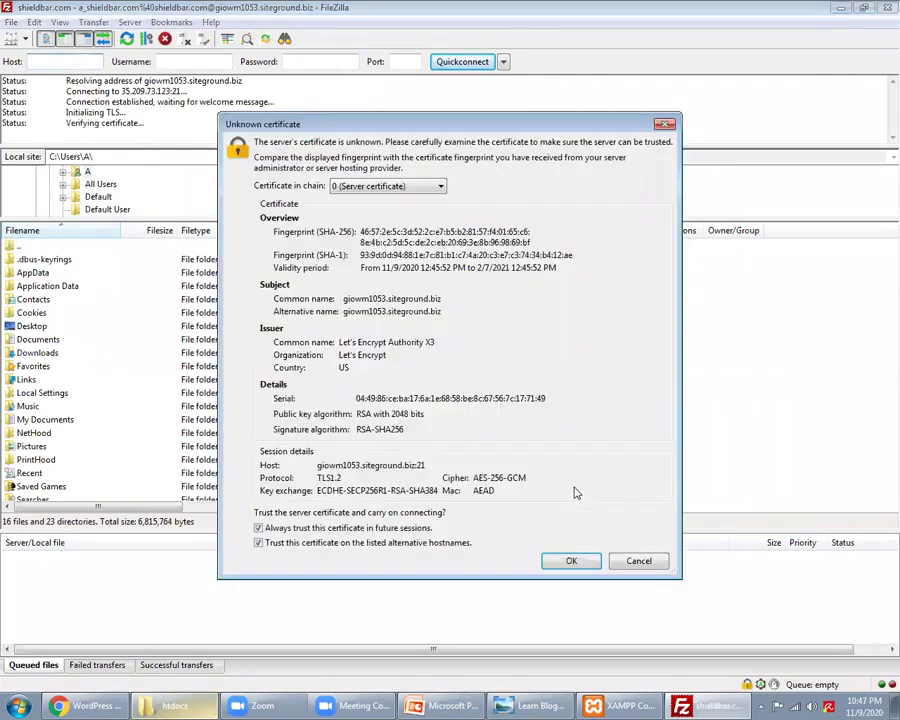
click(572, 560)
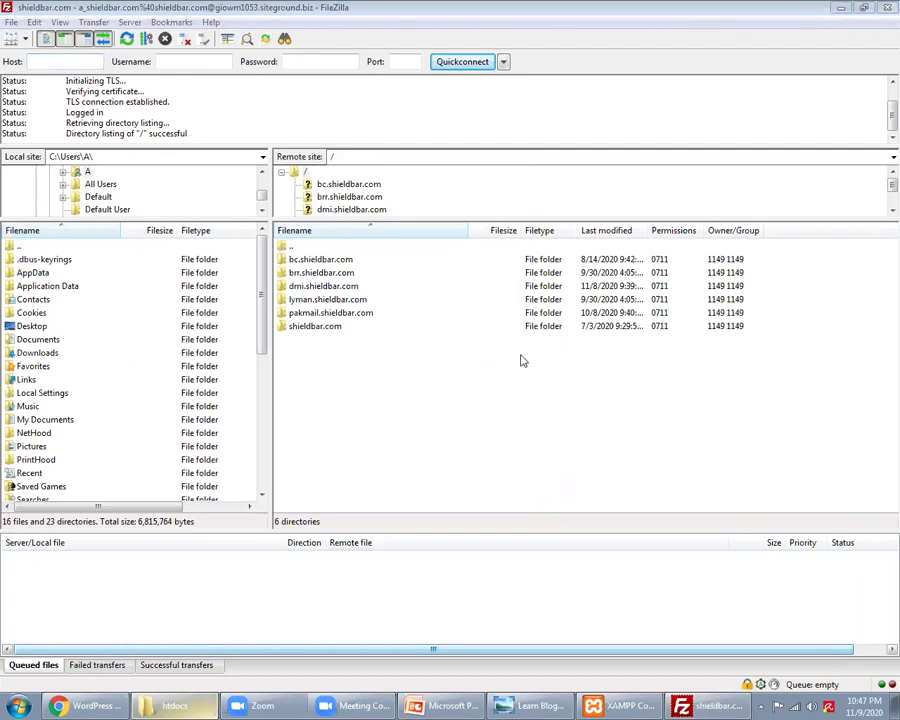
double_click(285, 326)
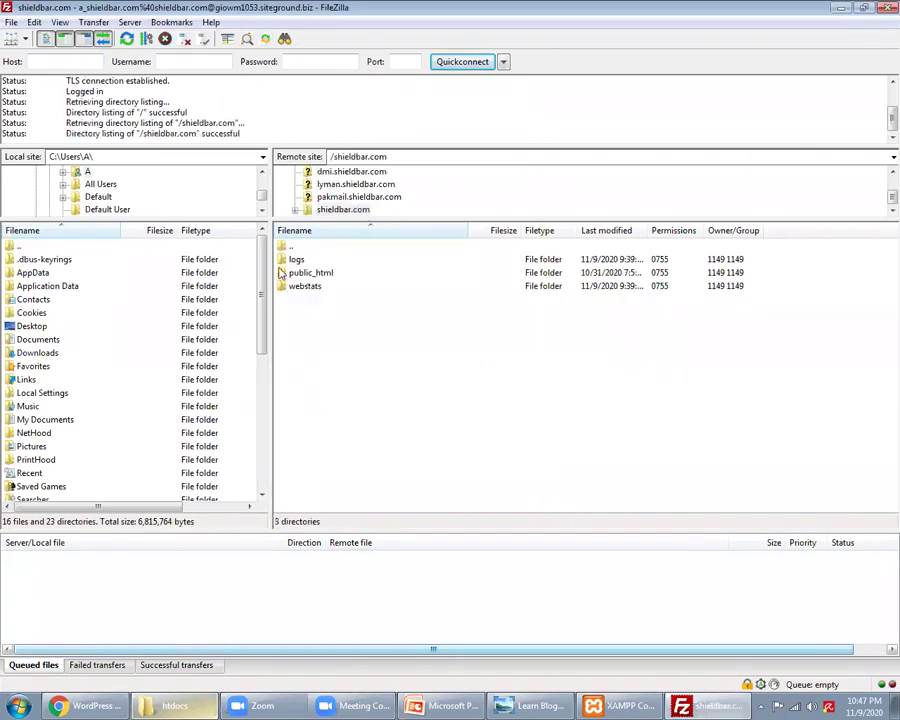
double_click(283, 272)
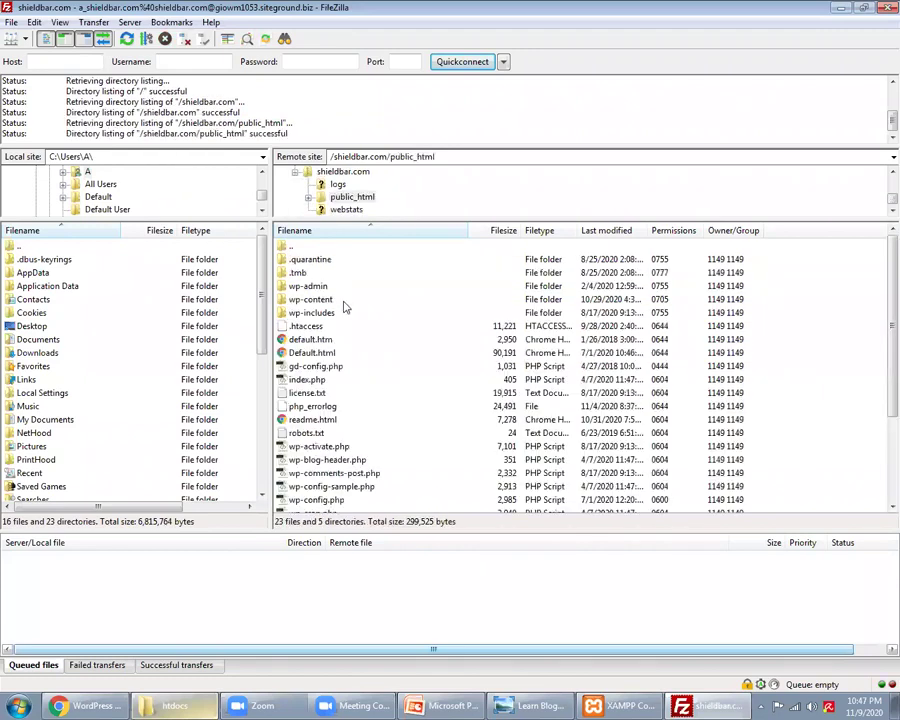
Step: Set FileZilla's local pane to the Documents folder
scroll(340, 390, down, 3)
scroll(348, 404, up, 3)
scroll(345, 380, down, 3)
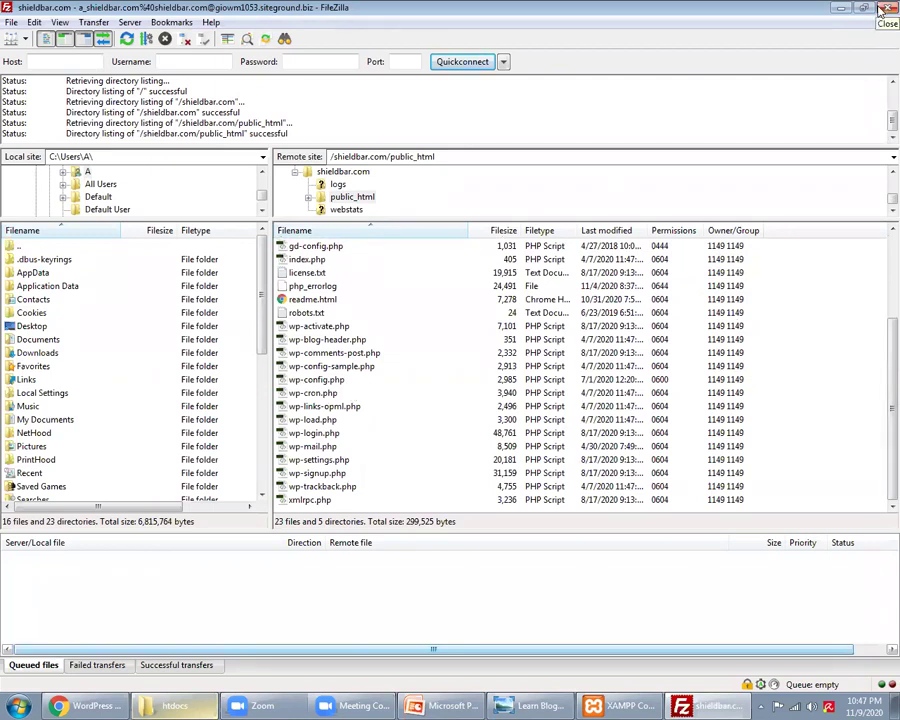
click(9, 247)
double_click(9, 247)
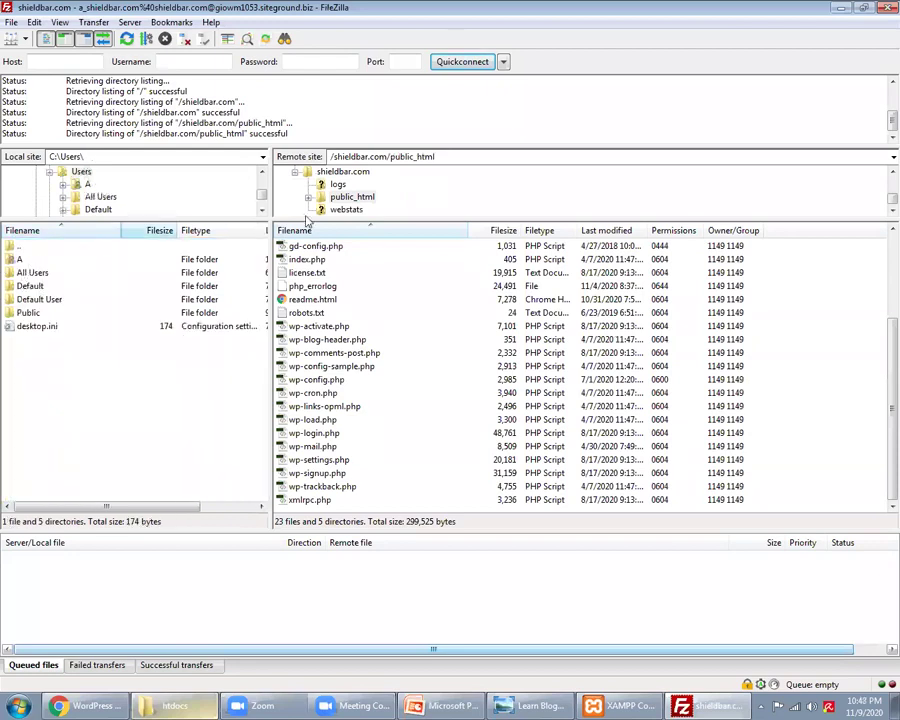
scroll(262, 176, up, 4)
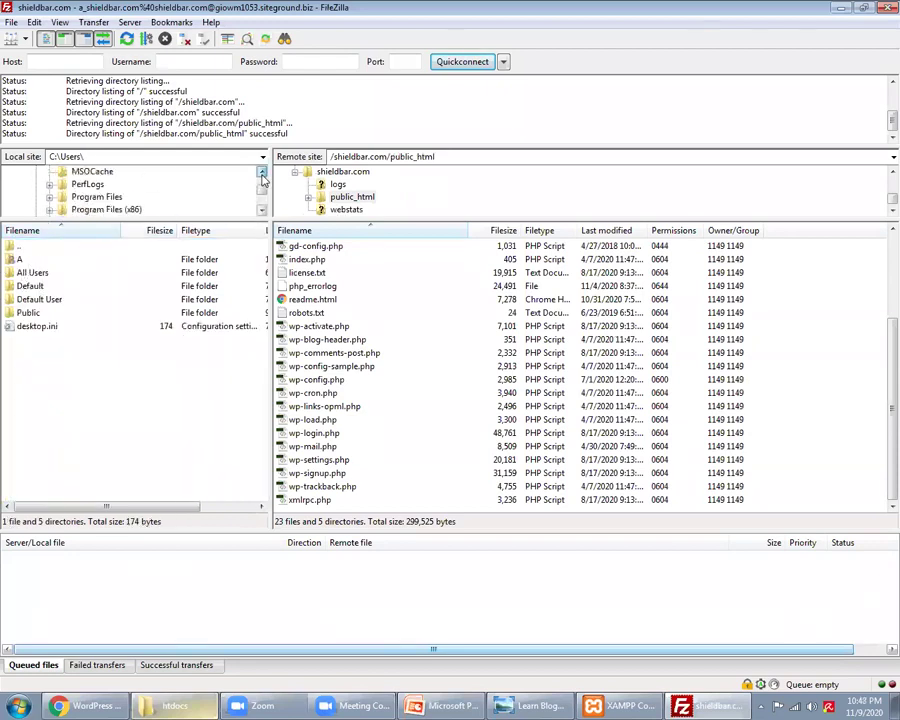
scroll(262, 178, up, 2)
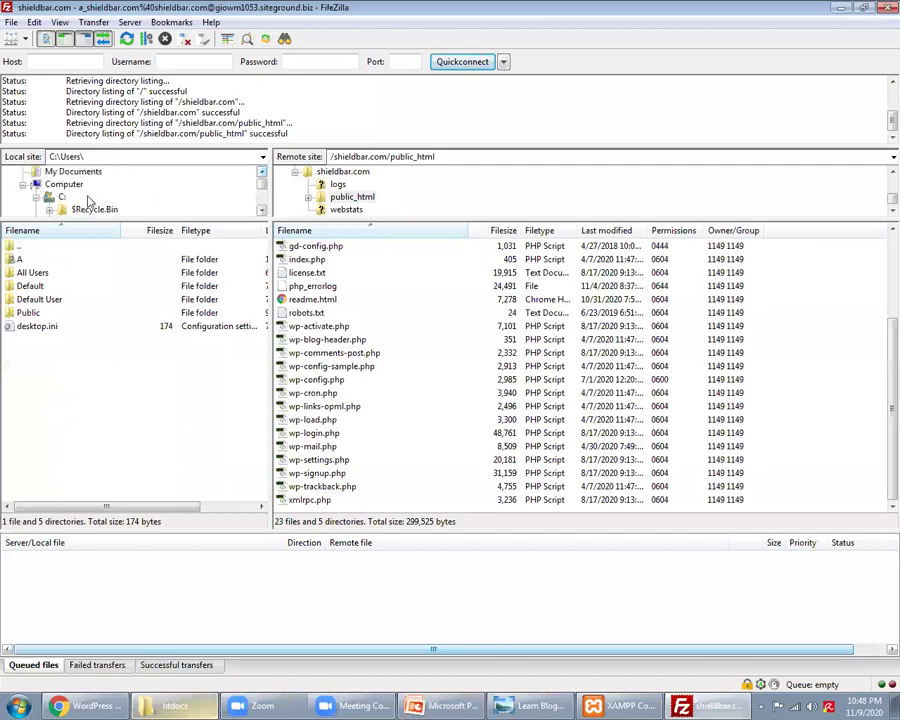
click(68, 173)
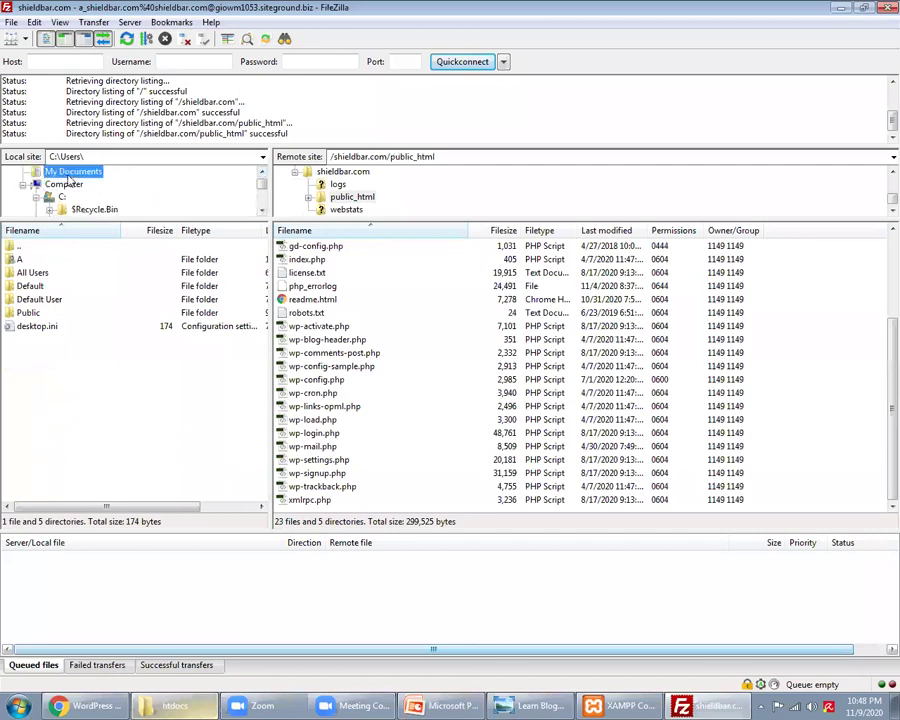
Step: Download wp-config.php from public_html into the local Documents folder
right_click(310, 380)
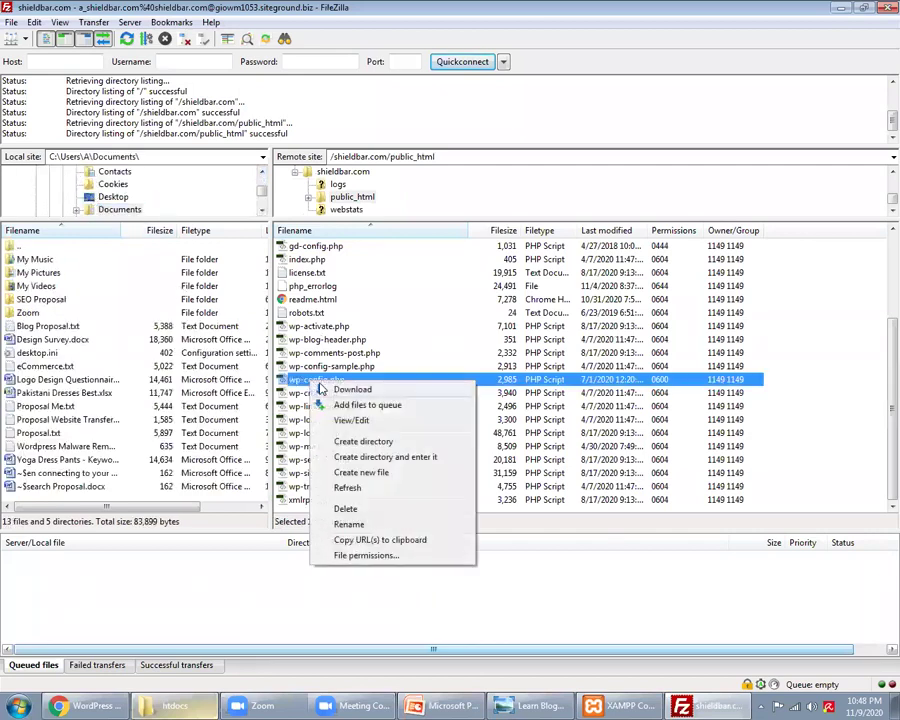
click(318, 388)
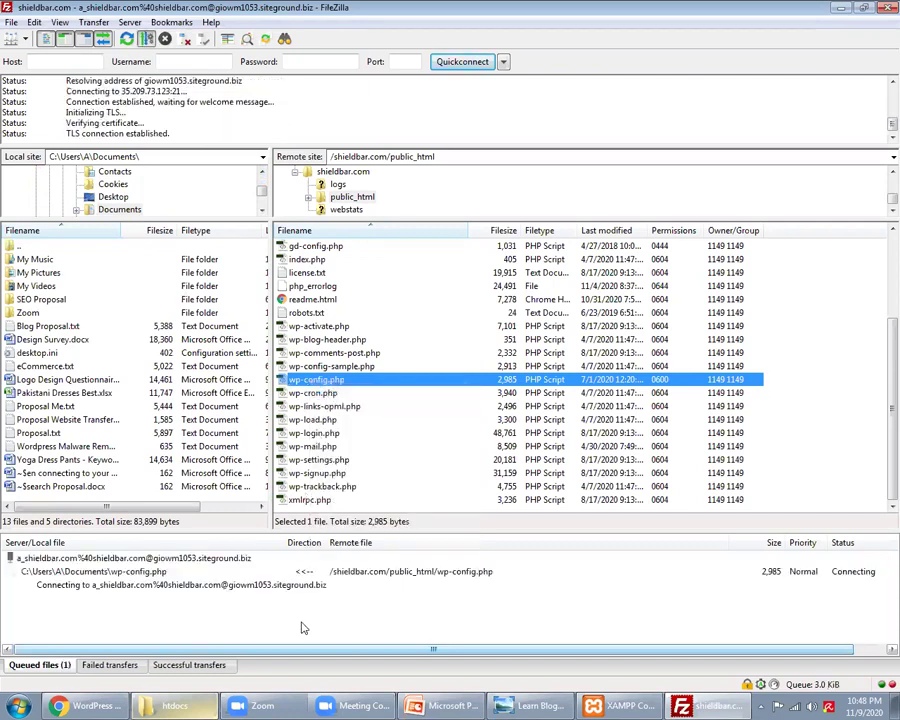
click(188, 706)
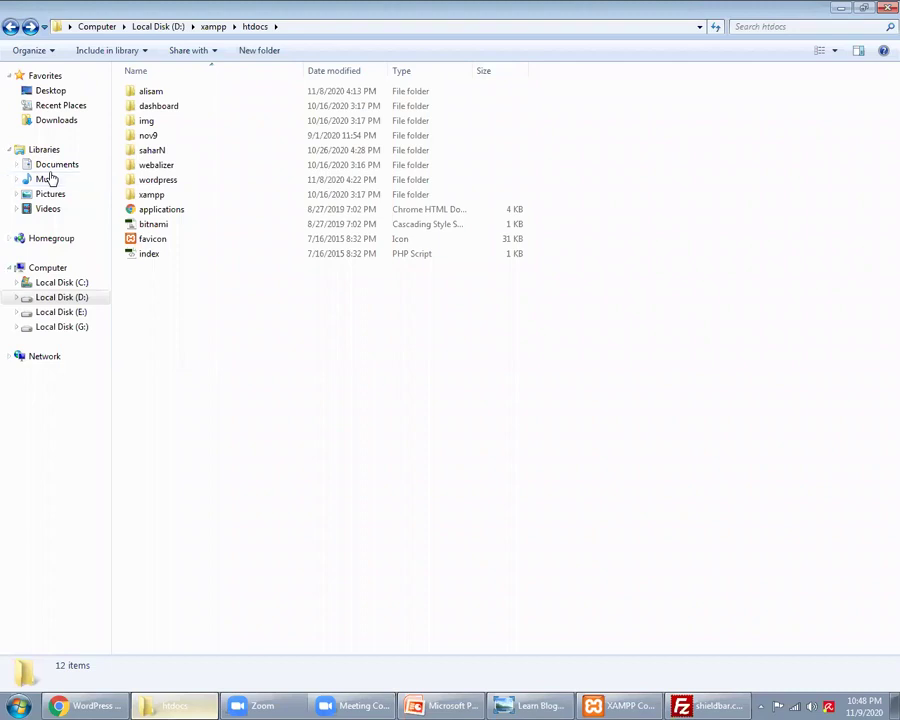
Step: Confirm wp-config is in Documents, then close FileZilla
click(56, 166)
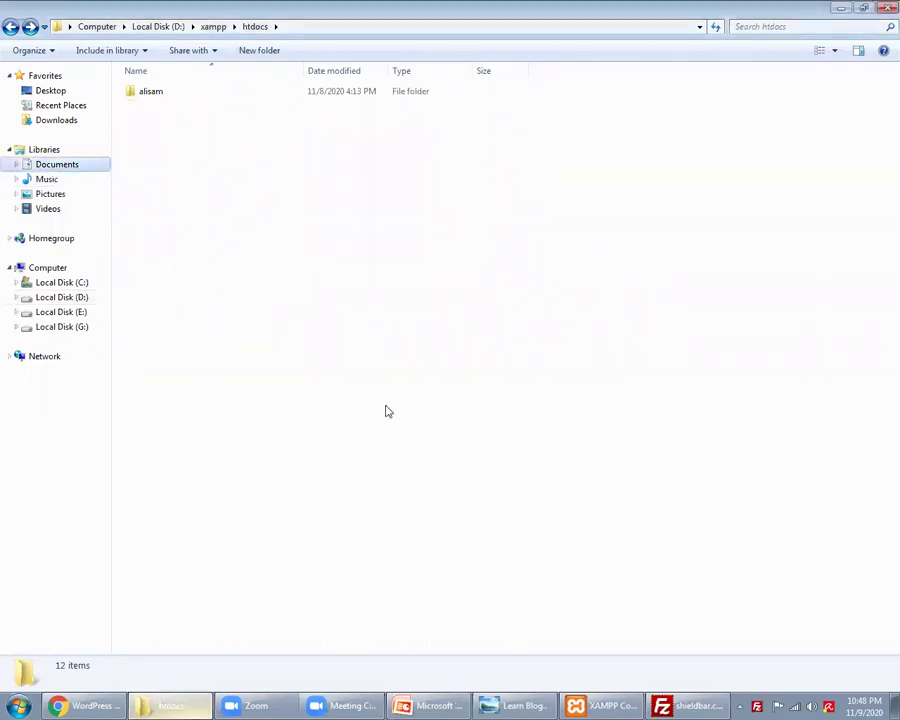
click(229, 256)
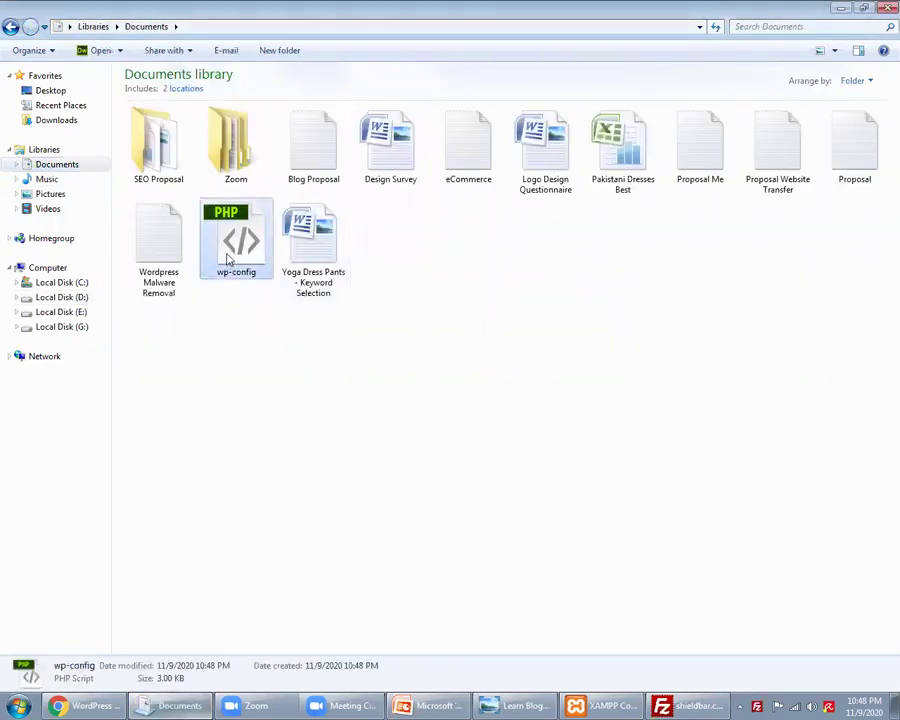
key(alt+Tab)
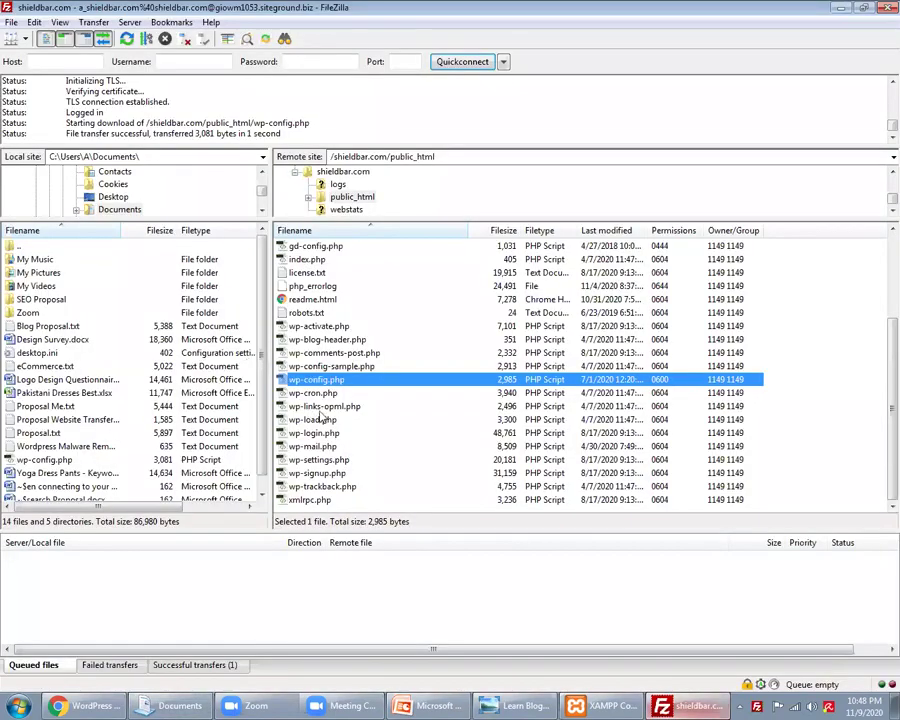
click(310, 394)
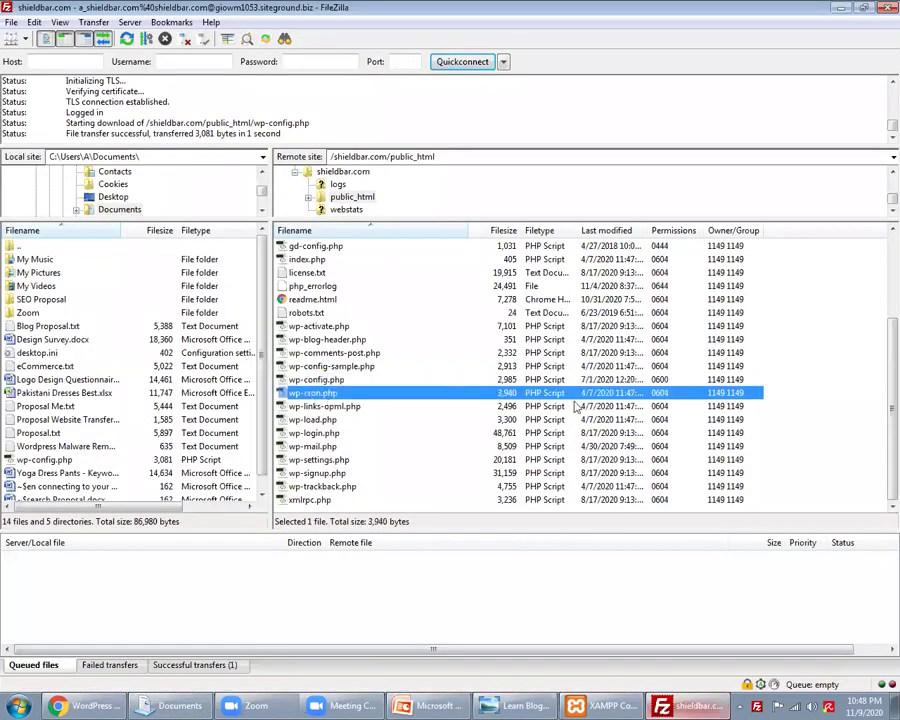
click(884, 9)
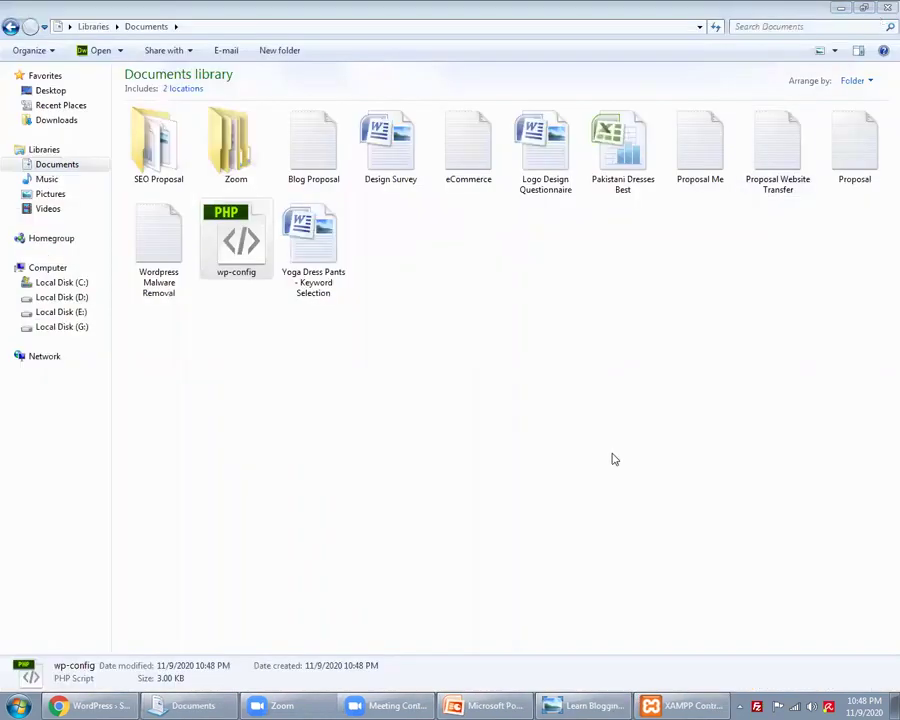
Step: Browse to D:\xampp\htdocs, select the nov9 folder, and return to Chrome's WordPress setup
click(58, 121)
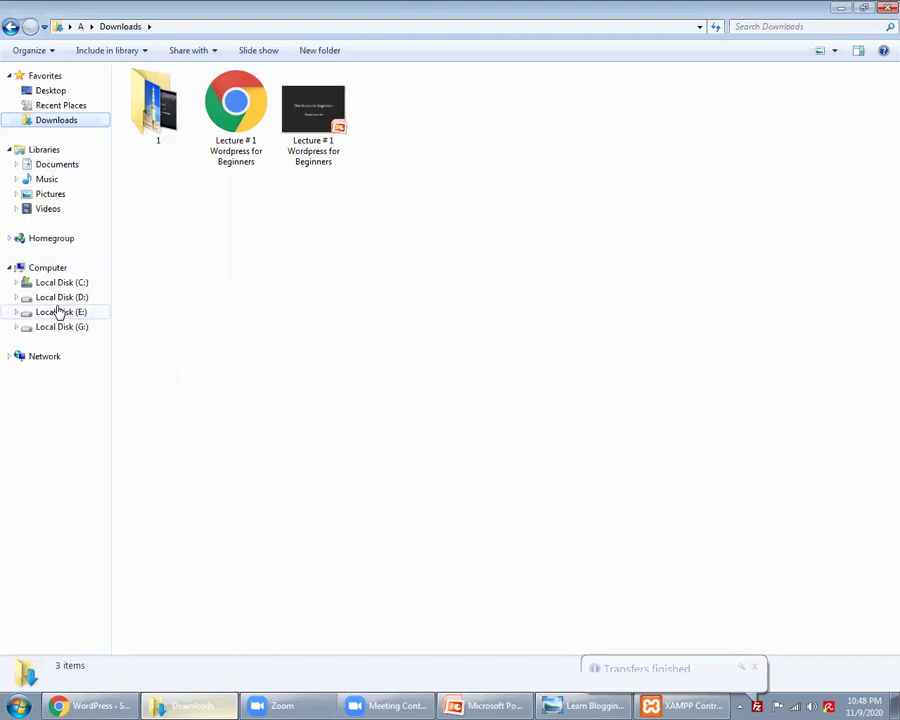
click(58, 297)
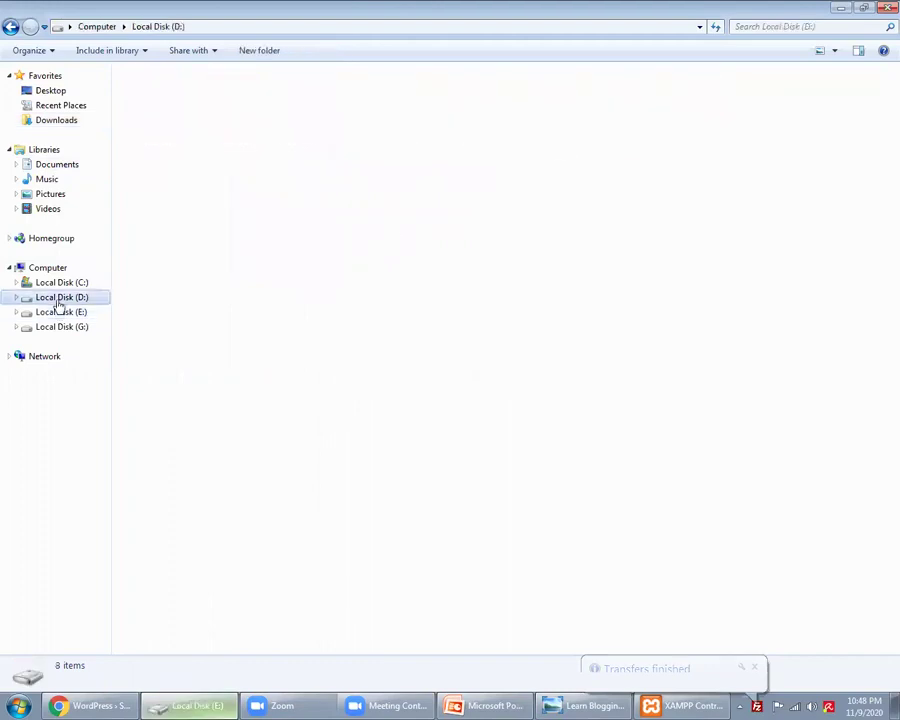
double_click(458, 132)
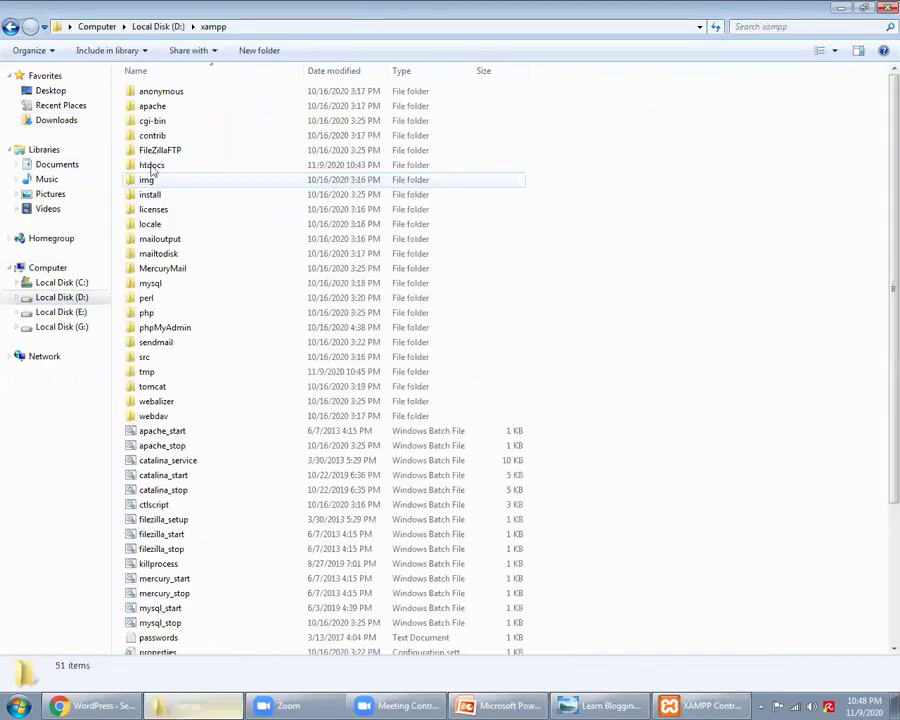
double_click(152, 168)
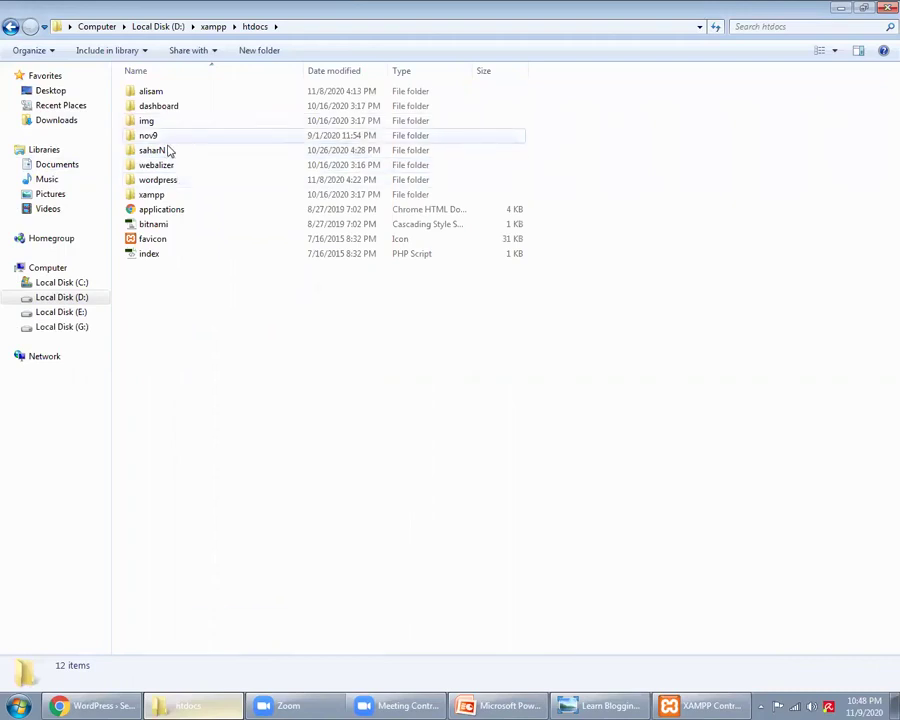
click(161, 136)
click(86, 704)
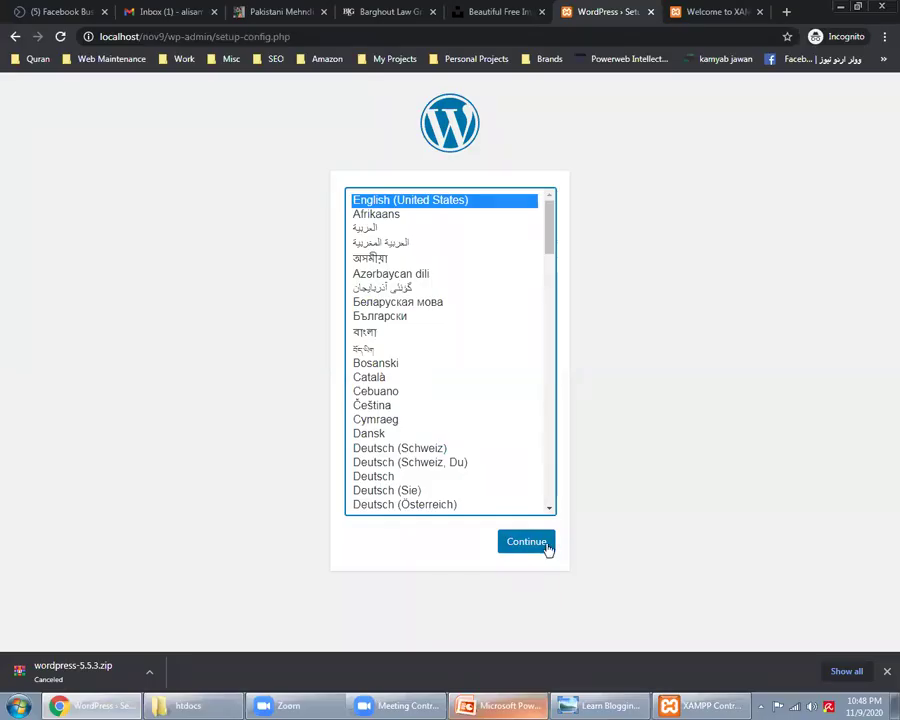
Step: Continue with English and highlight the welcome text and each database requirement line
click(546, 545)
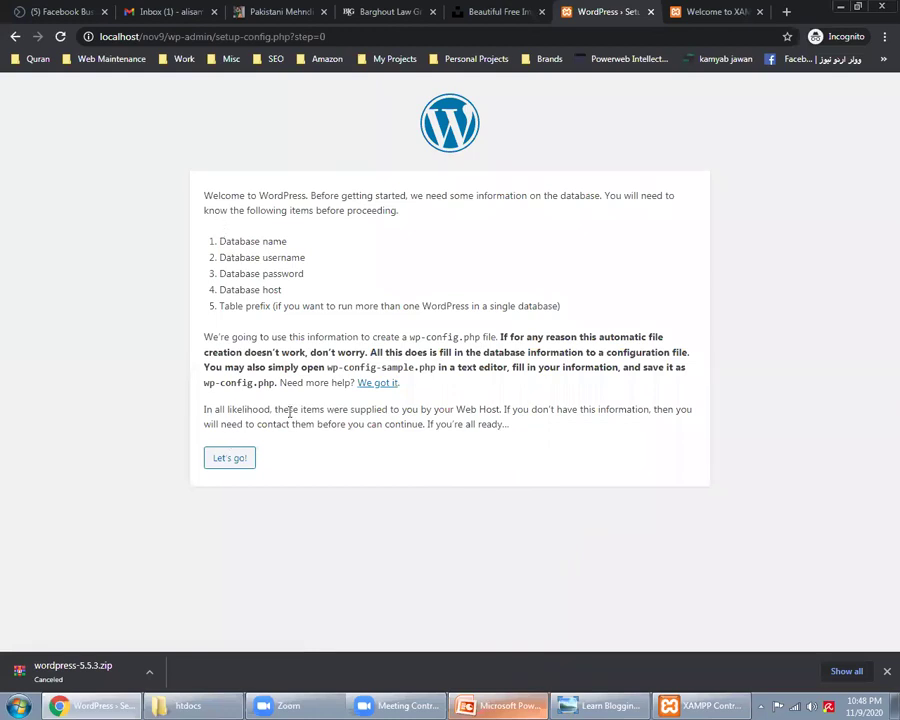
triple_click(236, 198)
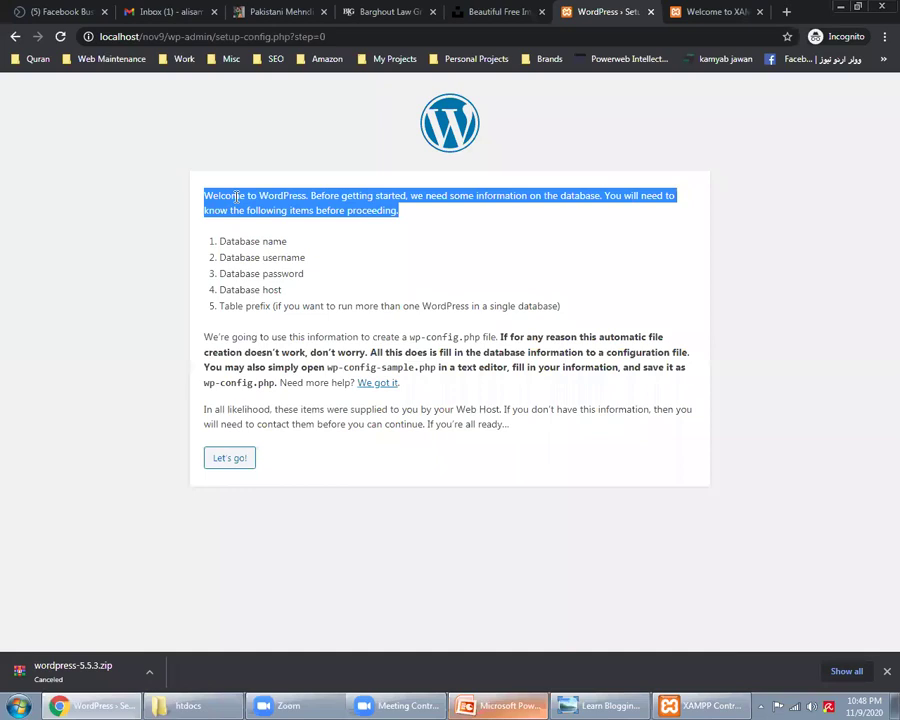
triple_click(245, 242)
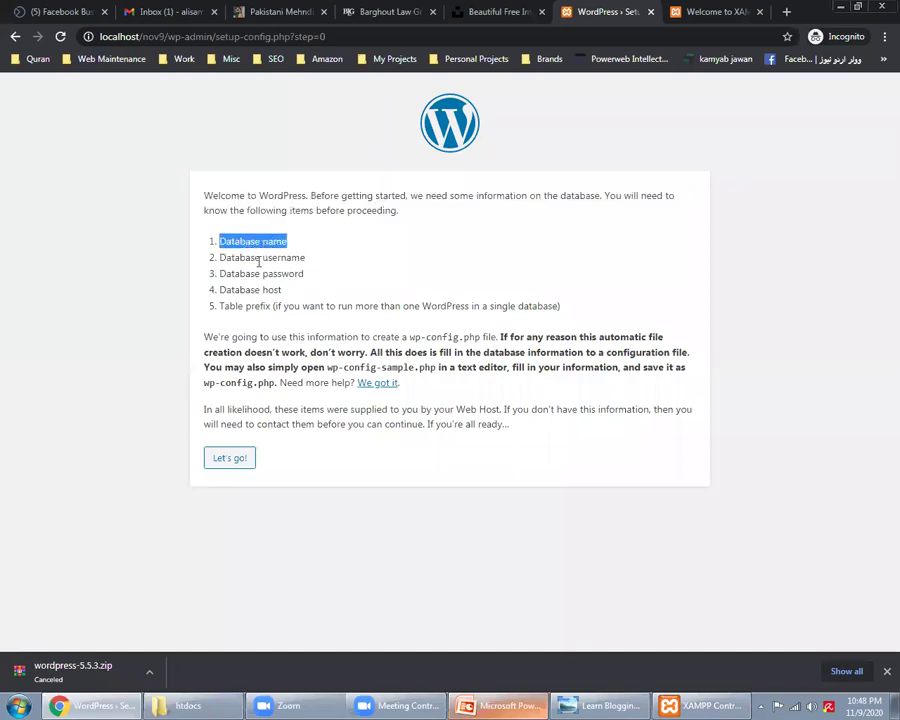
triple_click(256, 258)
triple_click(267, 274)
triple_click(269, 290)
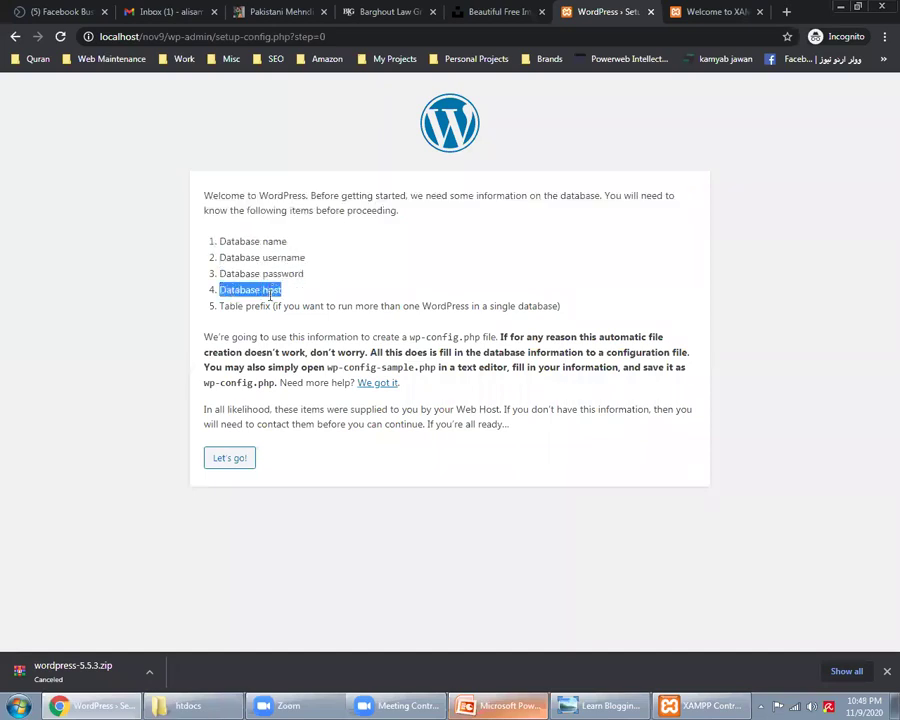
triple_click(269, 308)
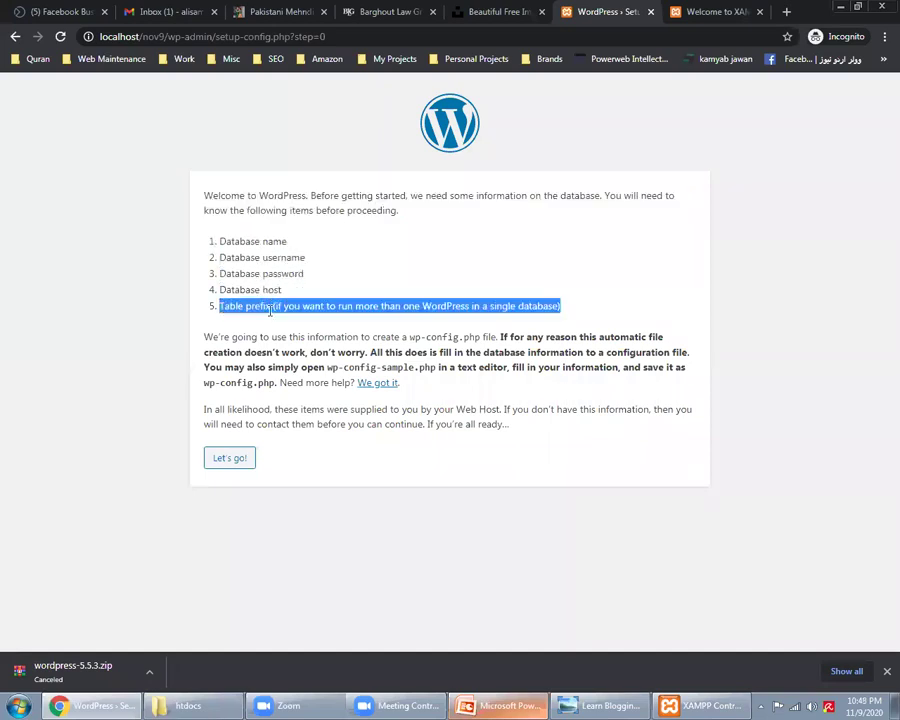
Step: Highlight the database name, username, password, host and table prefix requirements again
triple_click(257, 240)
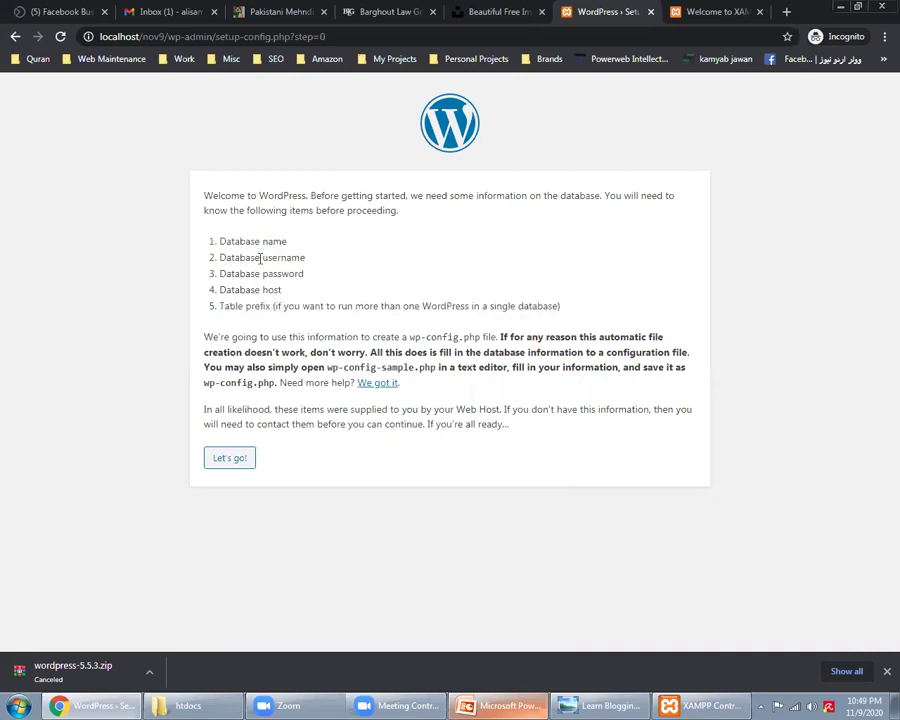
triple_click(259, 258)
triple_click(272, 273)
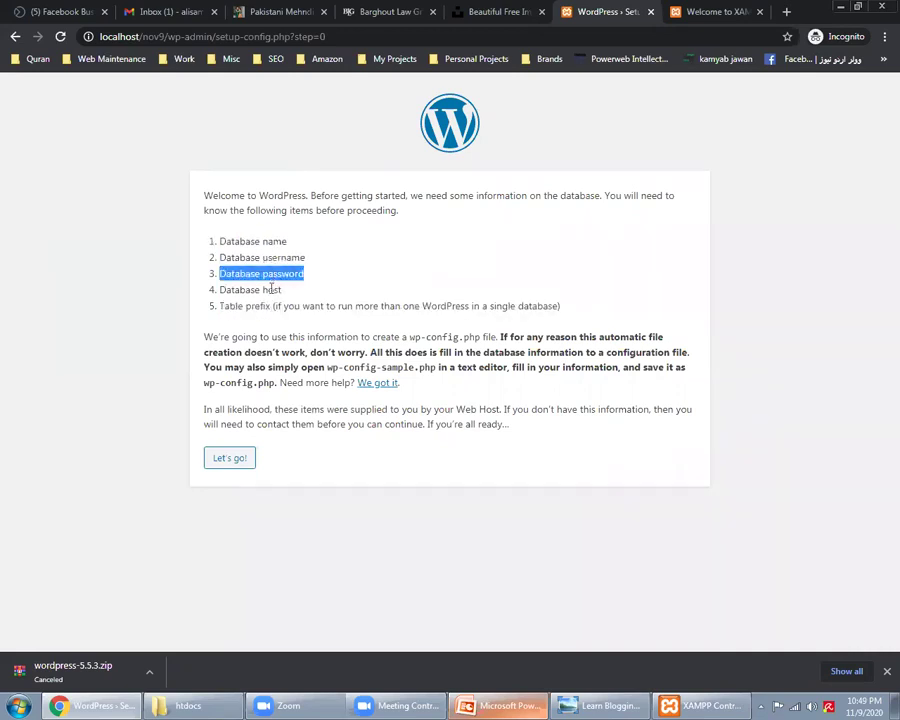
triple_click(272, 290)
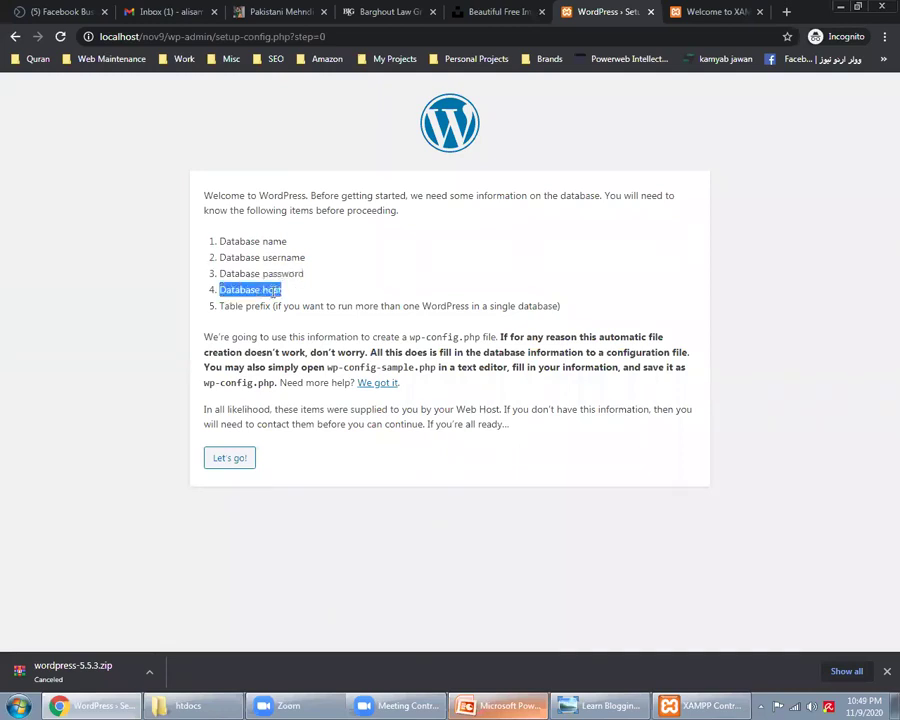
triple_click(258, 305)
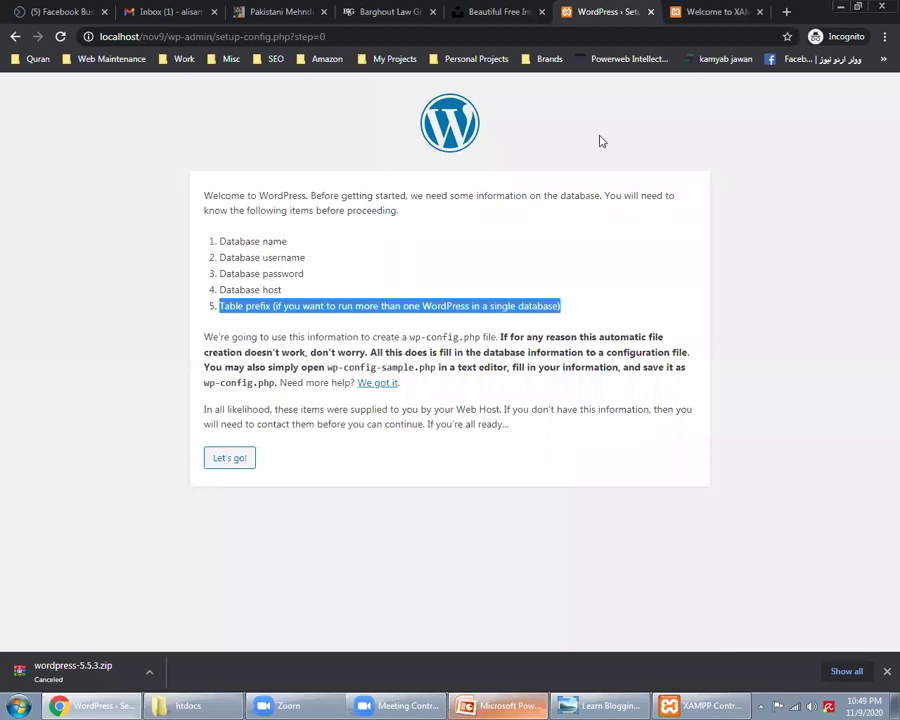
click(737, 9)
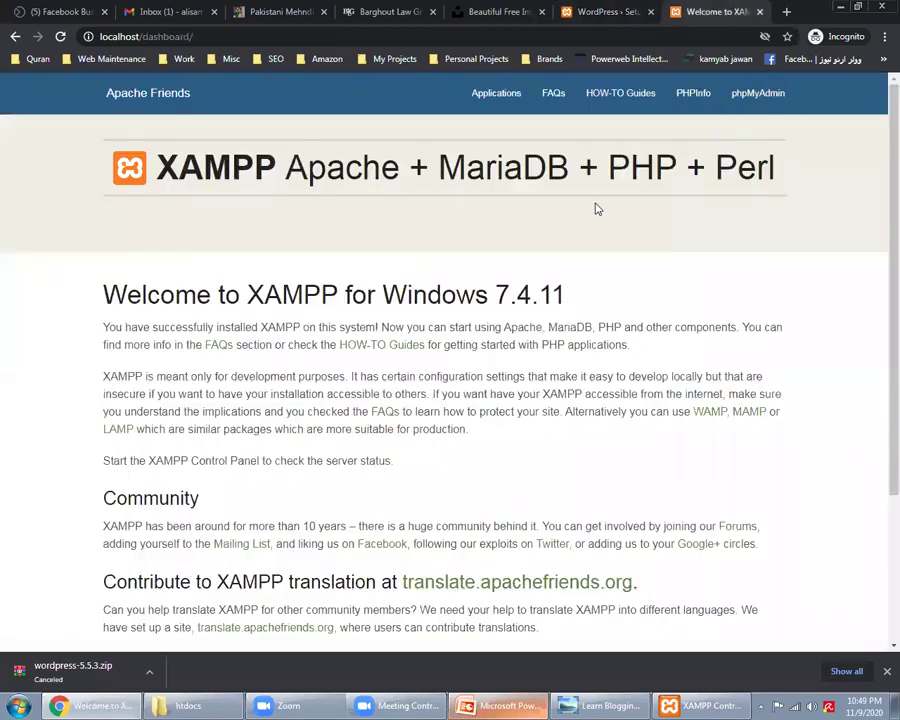
Step: Reload localhost/ in the XAMPP dashboard tab and open phpMyAdmin
click(617, 10)
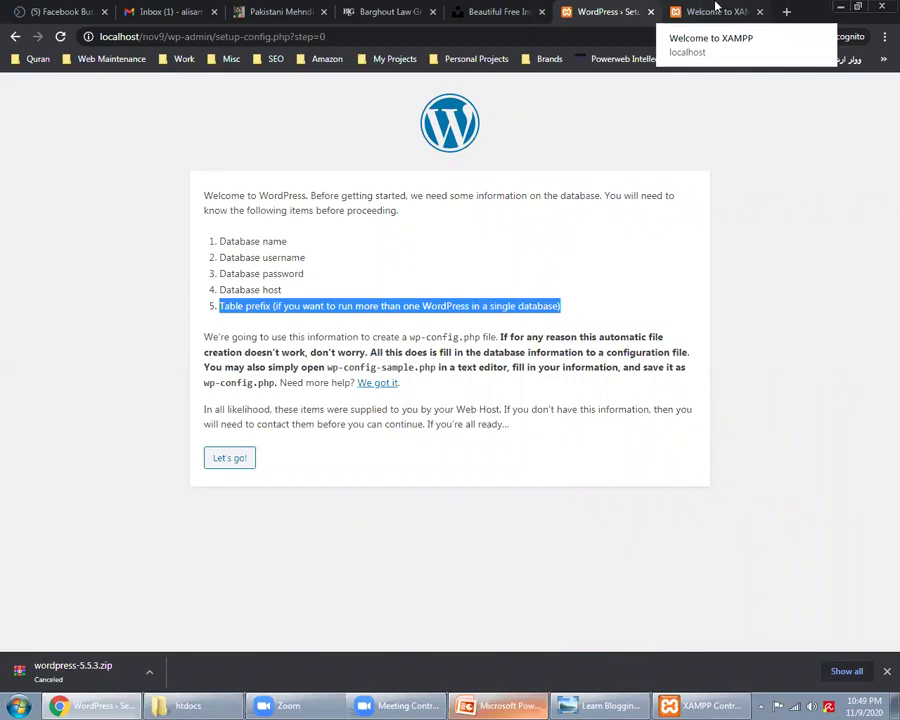
click(721, 9)
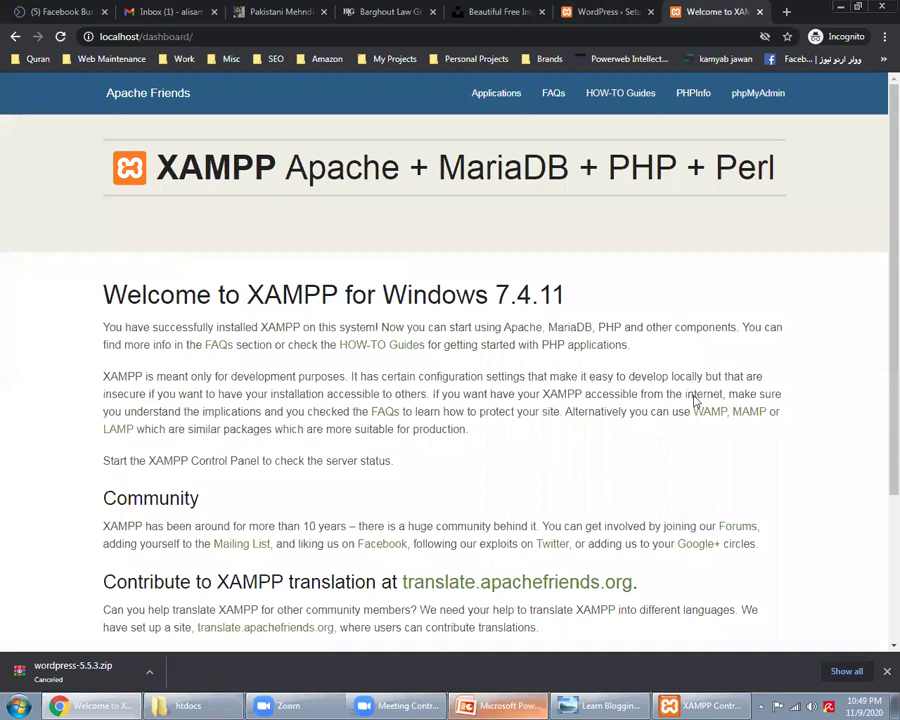
click(228, 37)
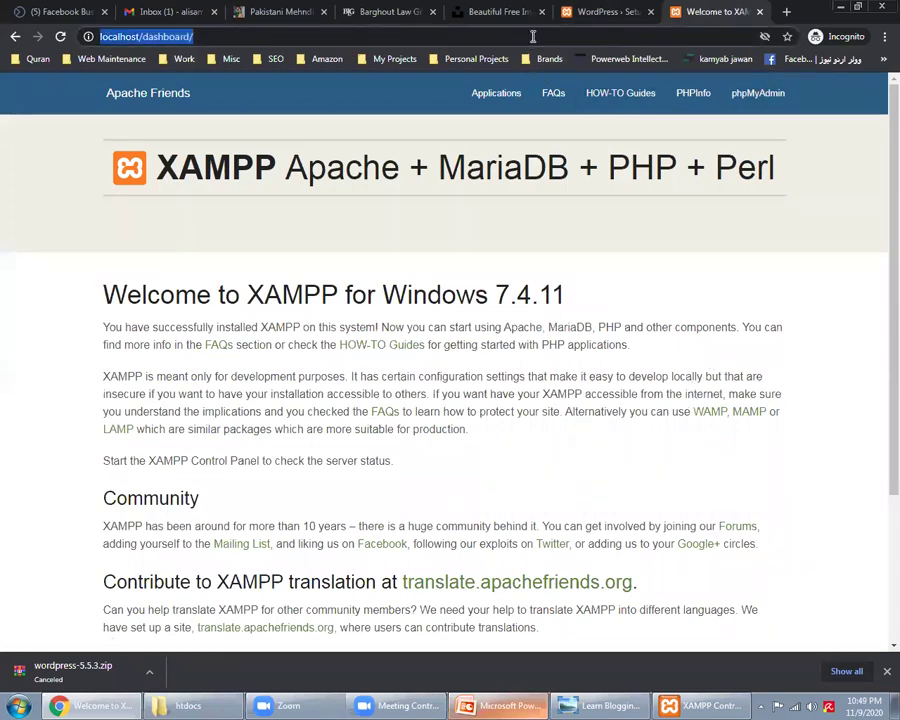
text(localhost/)
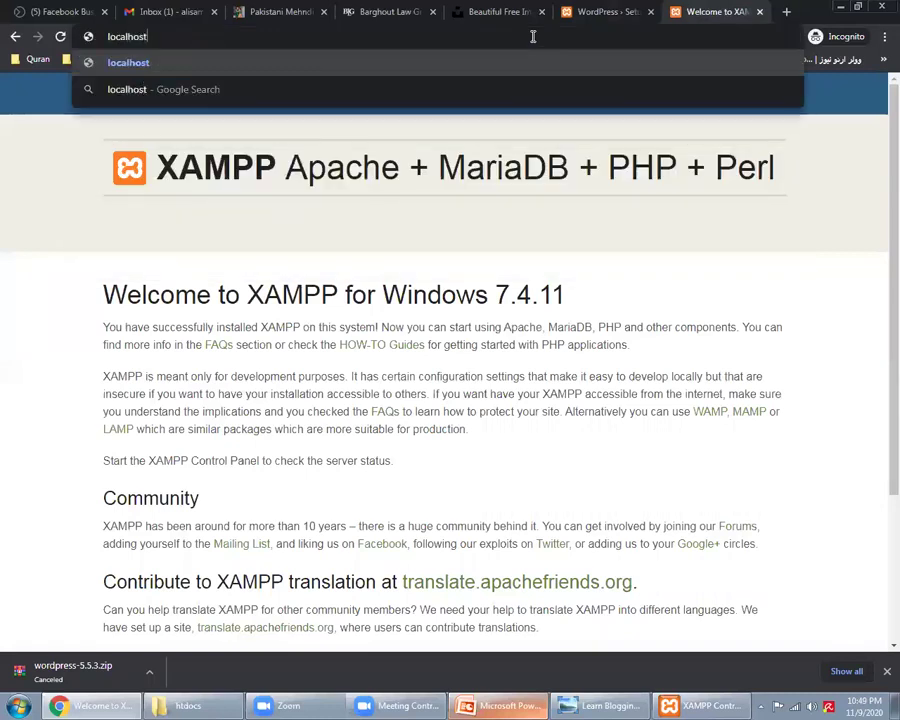
key(Return)
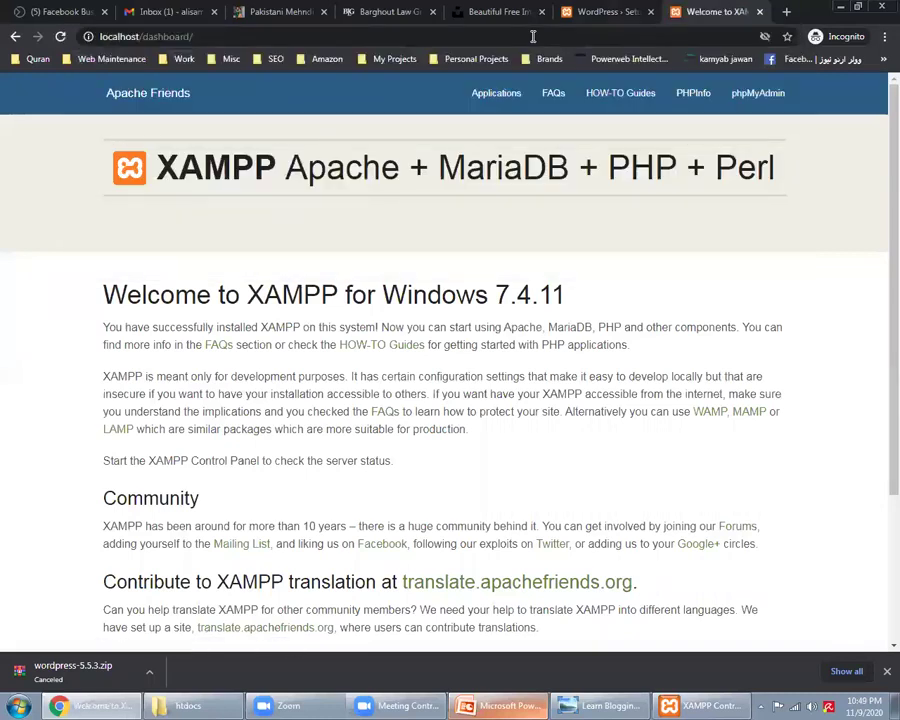
click(772, 105)
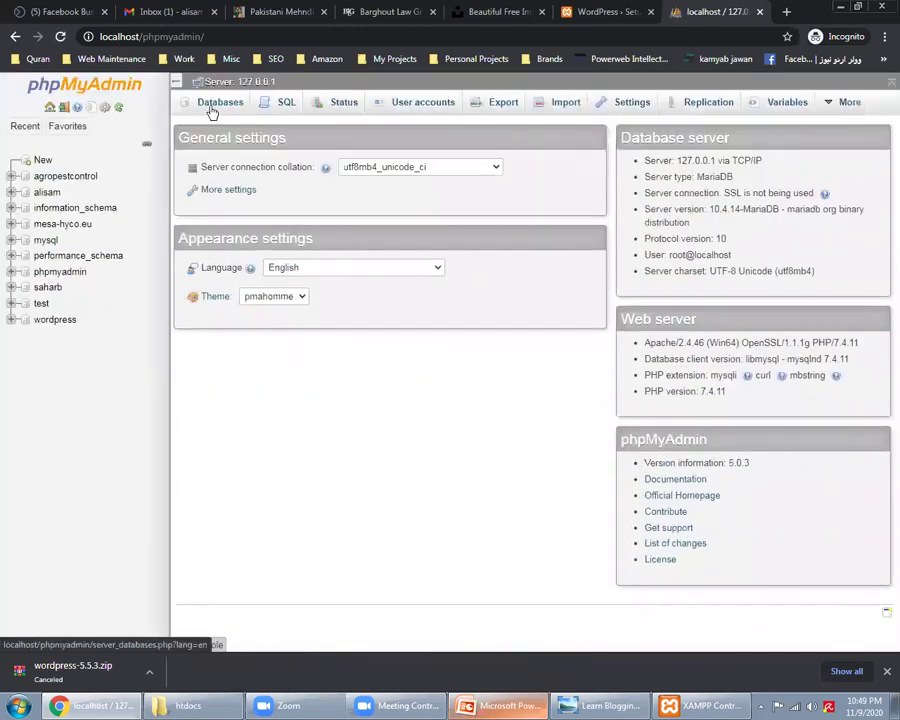
Step: Create an empty nov9 database in phpMyAdmin, then start WordPress setup's database form with Let's go
click(212, 112)
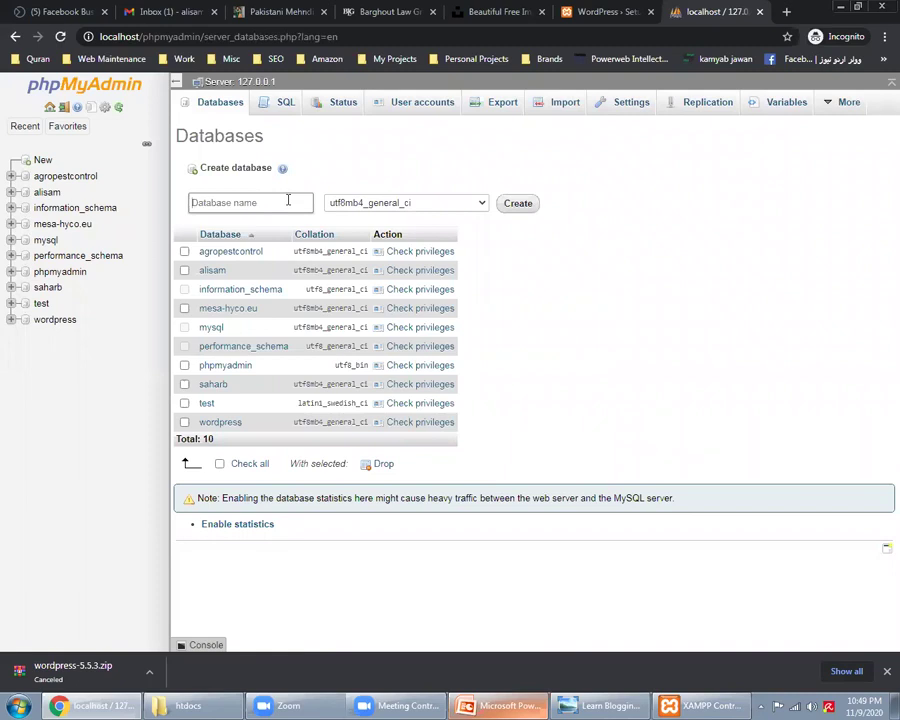
text(nov9)
click(512, 205)
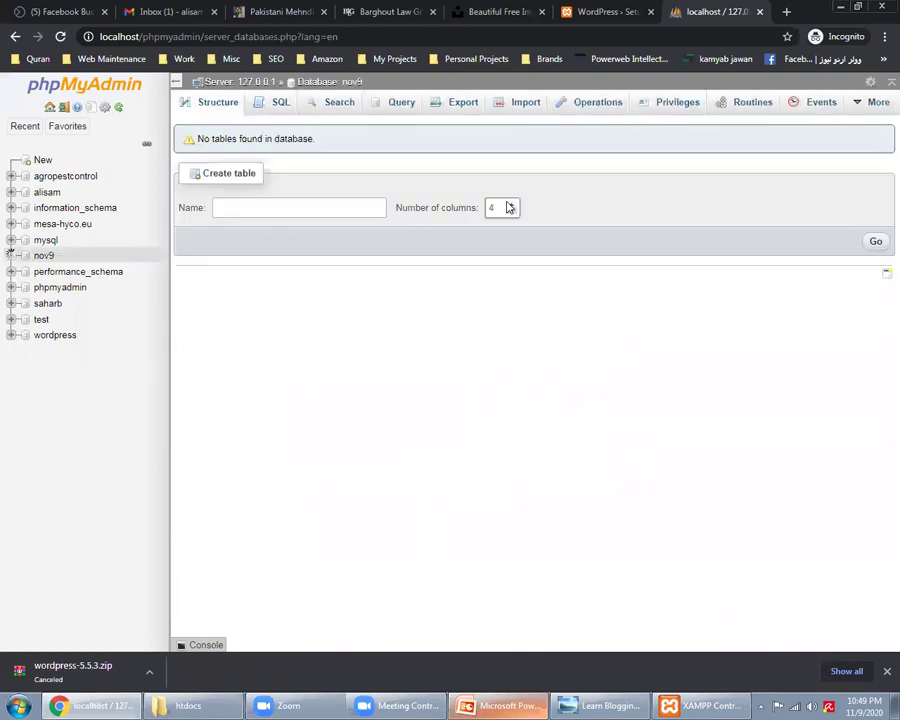
click(46, 259)
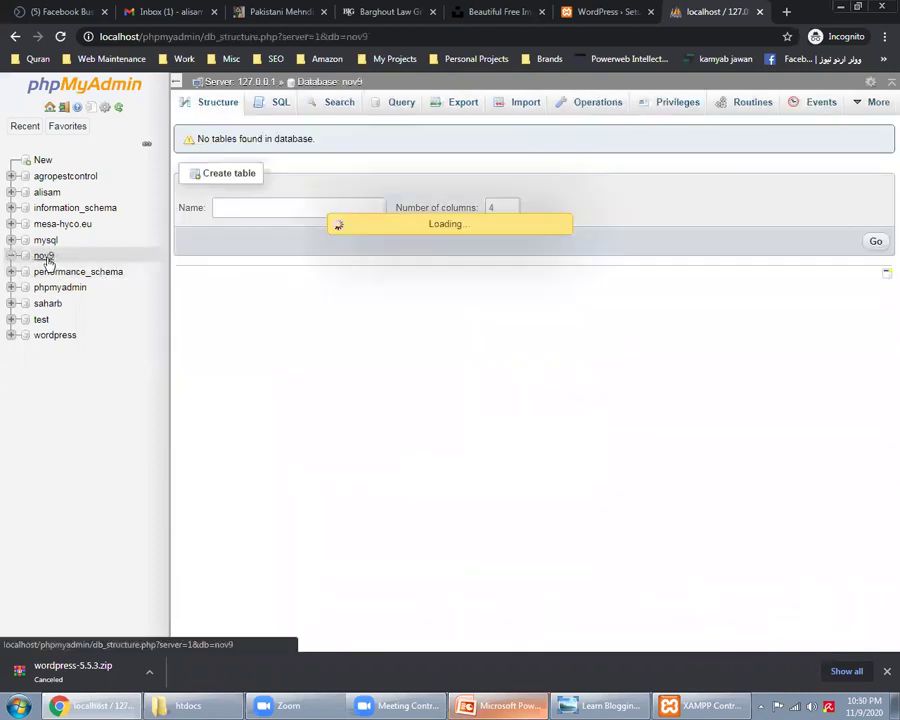
click(603, 11)
click(236, 468)
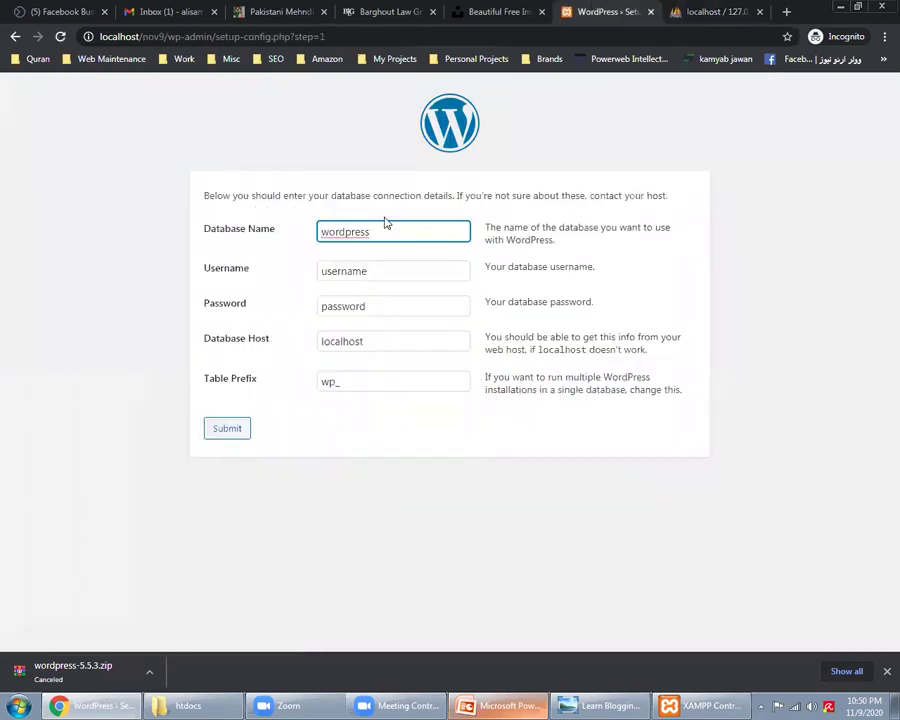
Step: Submit database nov9, user root, blank password, host localhost and table prefix nov9_
double_click(388, 231)
text(nov9)
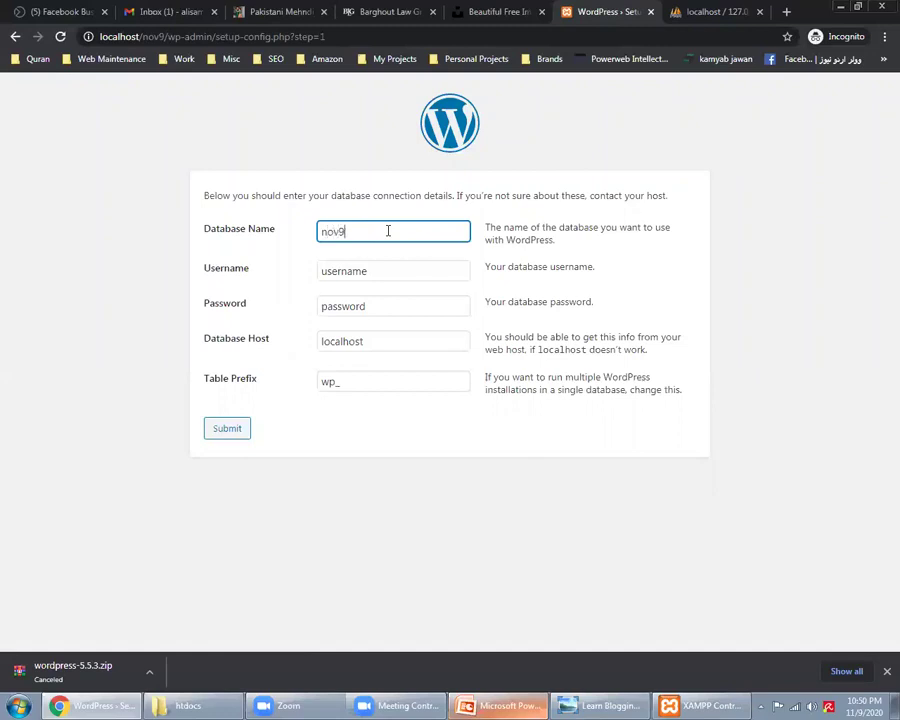
key(Tab)
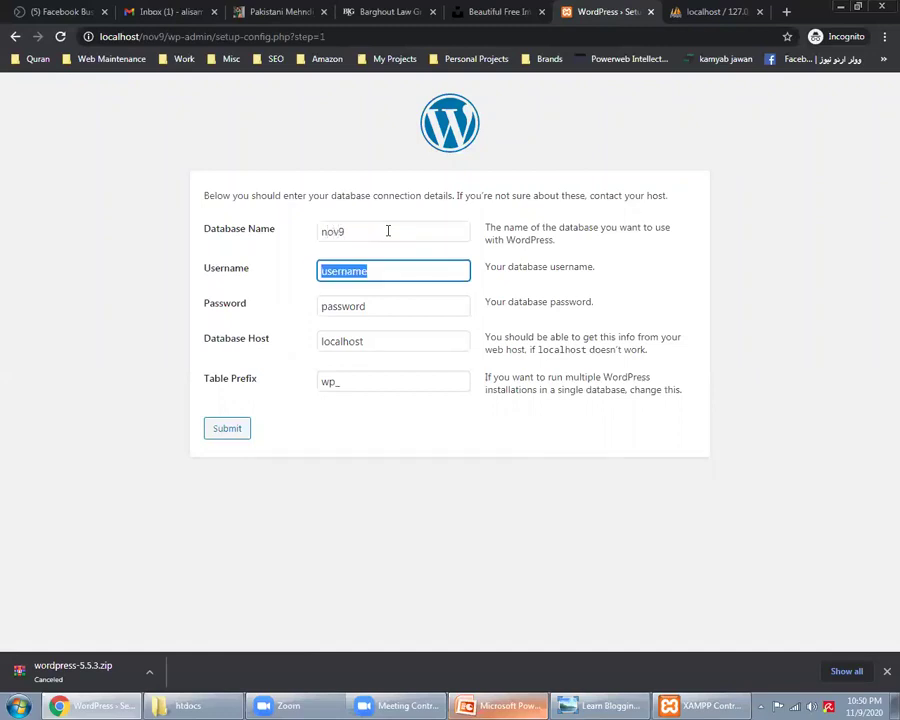
text(root)
key(Tab)
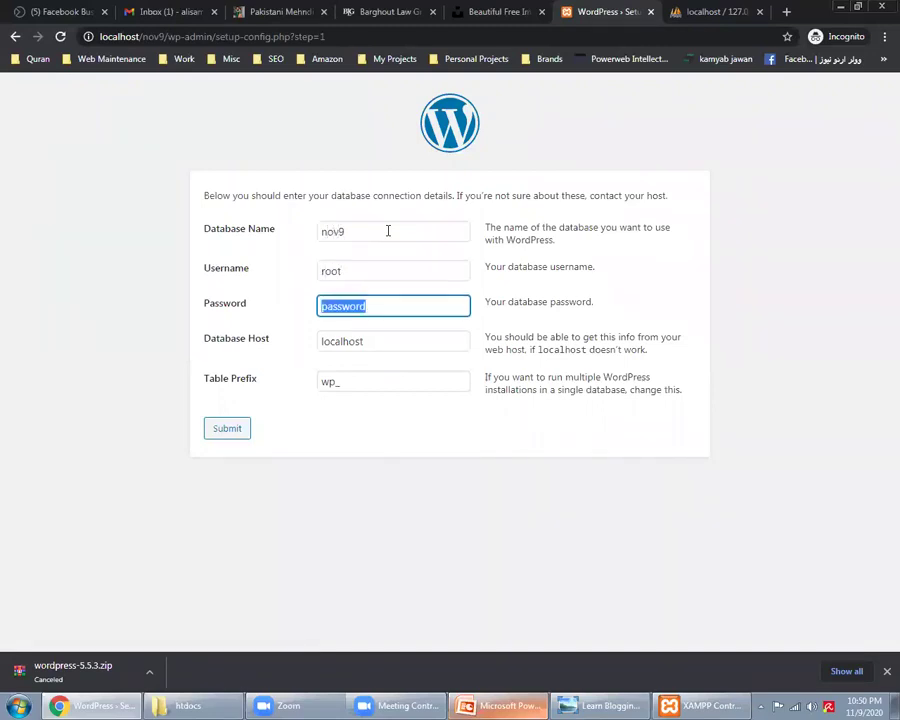
key(BackSpace)
key(Tab)
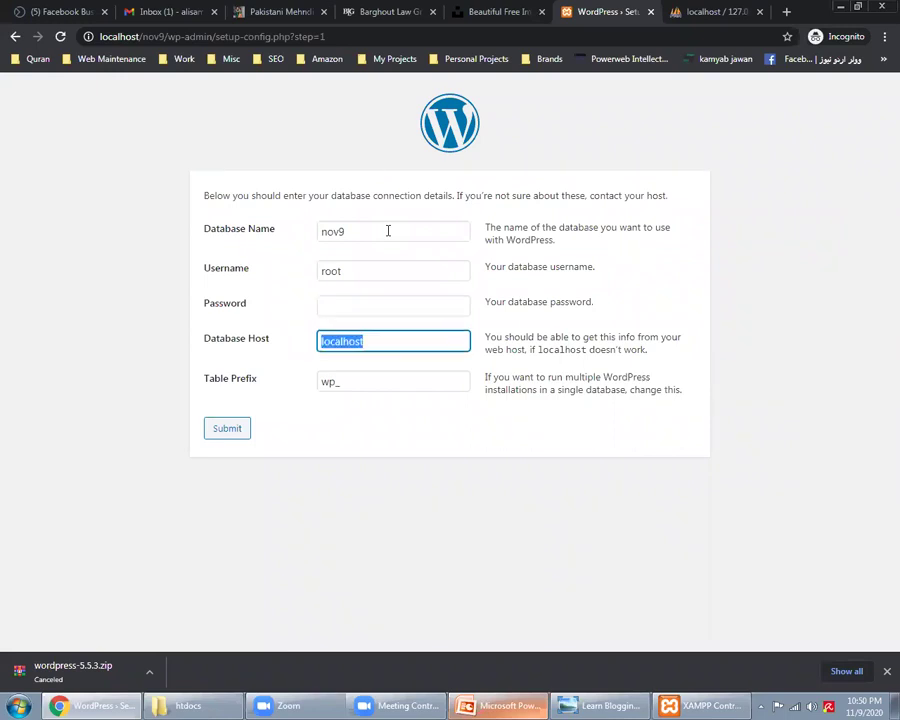
key(Tab)
key(End)
key(BackSpace)
key(BackSpace)
key(BackSpace)
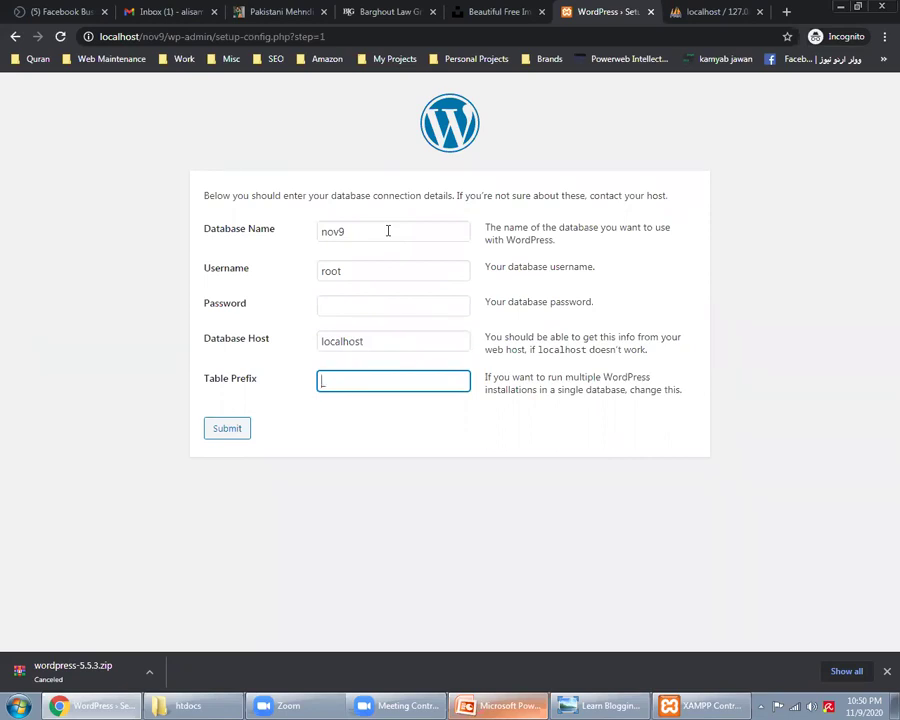
text(nov9_)
click(229, 428)
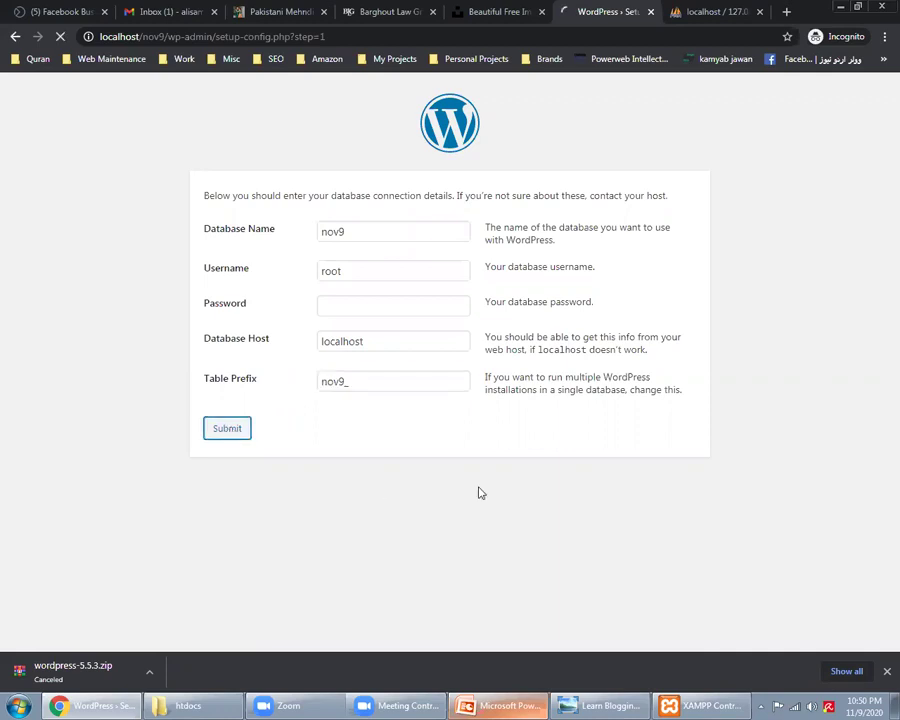
Step: Resubmit with username root33, then change it back to root and submit again
triple_click(216, 206)
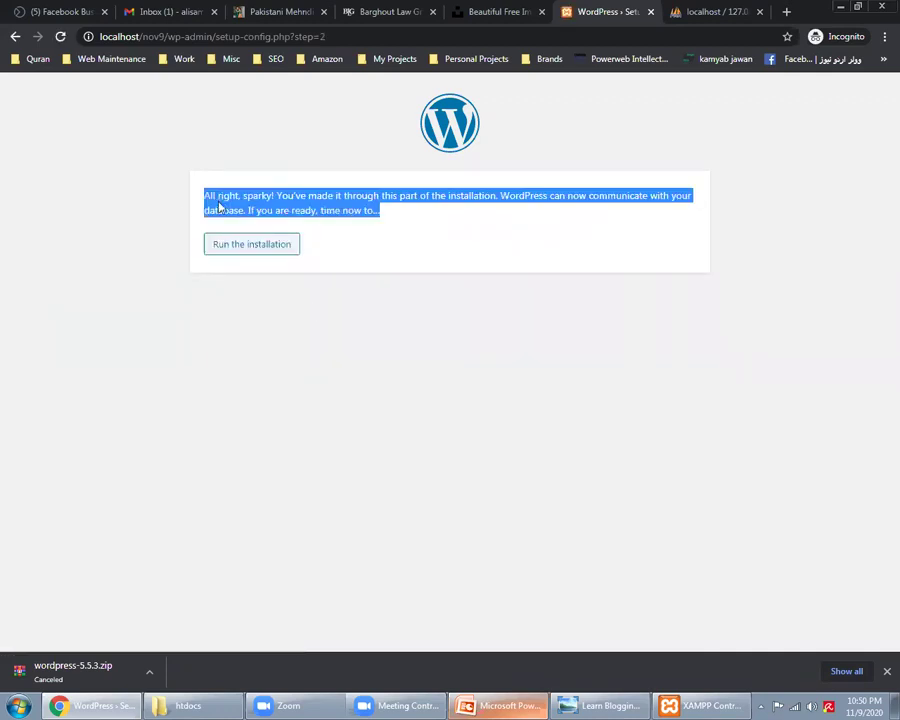
click(16, 37)
click(363, 268)
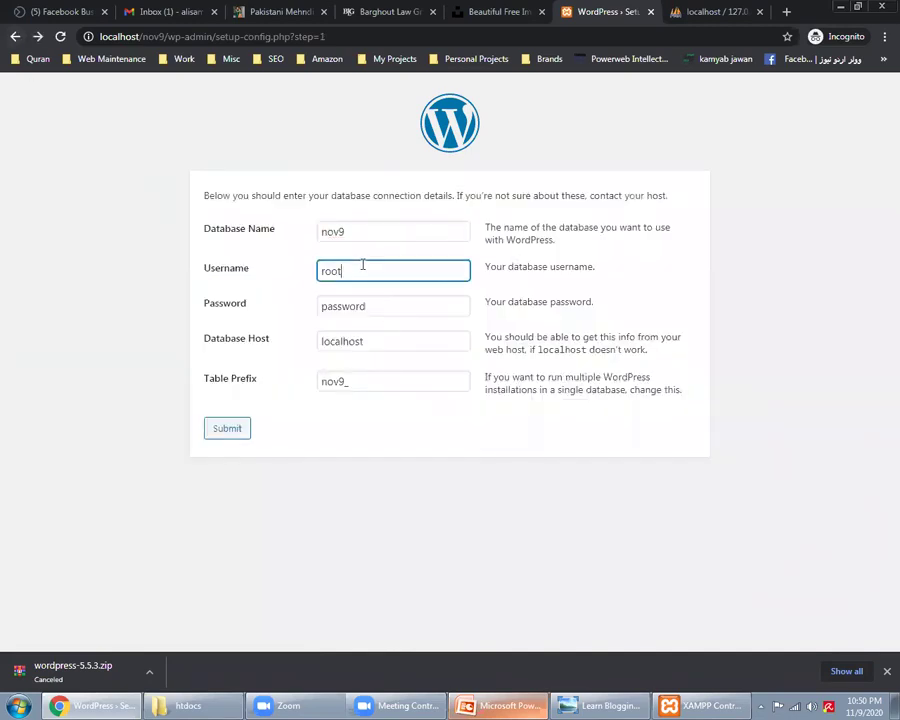
text(33)
click(225, 430)
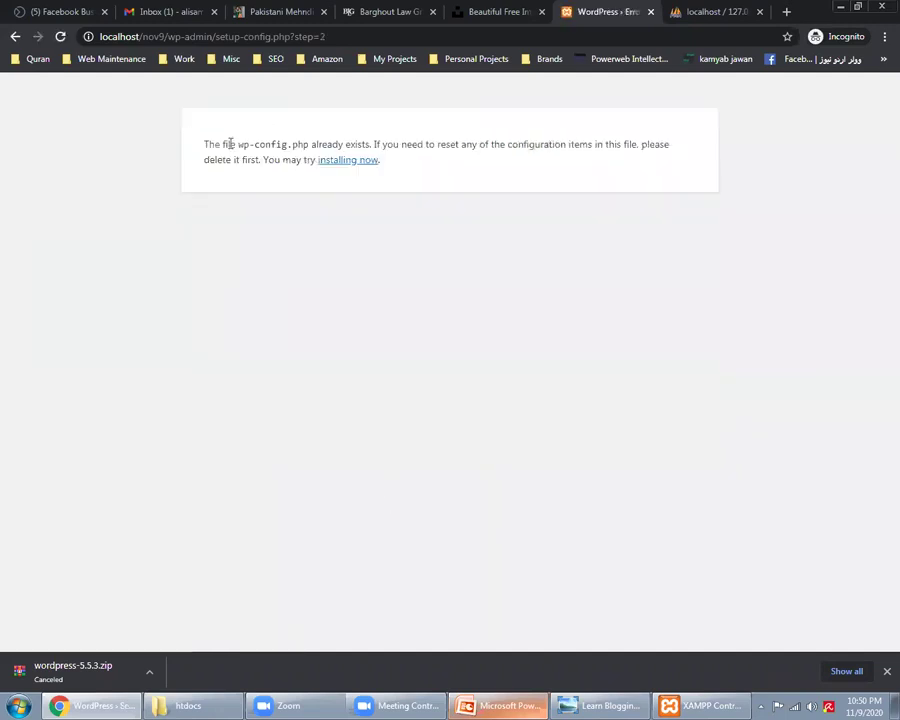
triple_click(229, 156)
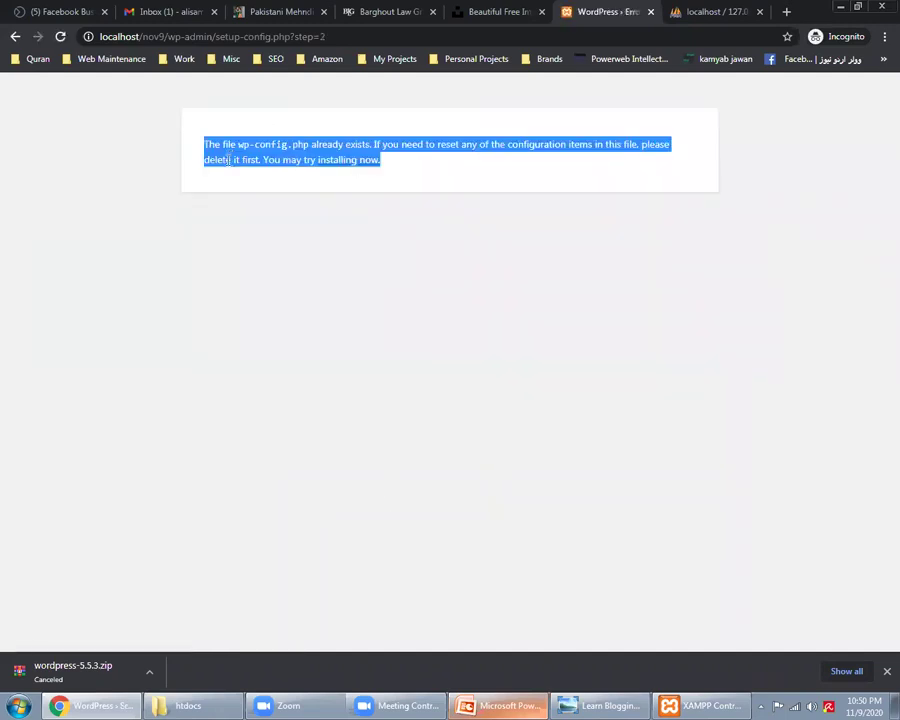
click(15, 37)
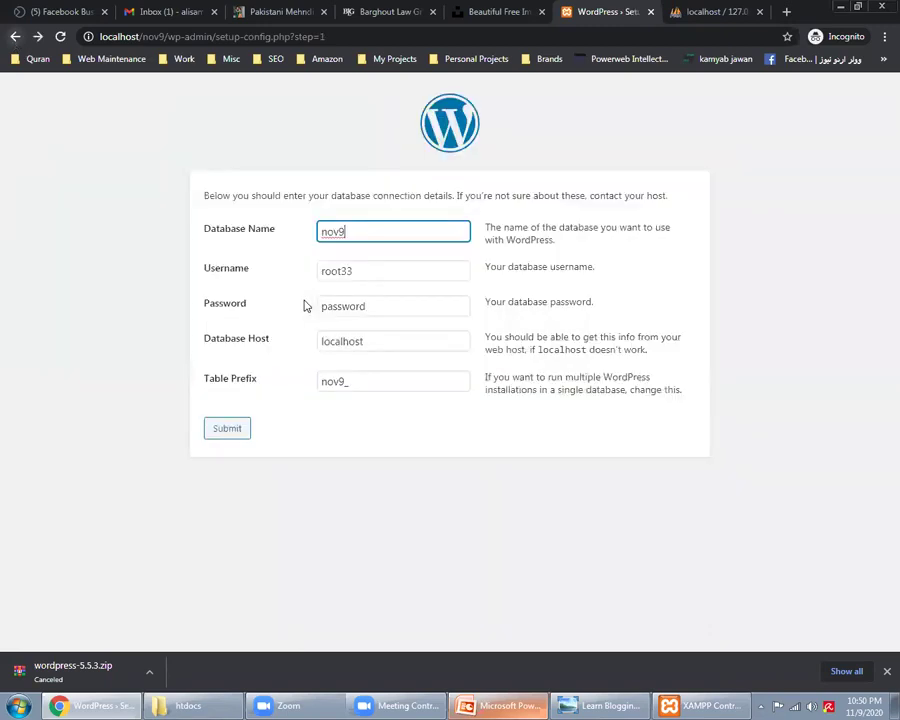
click(370, 270)
key(BackSpace)
key(BackSpace)
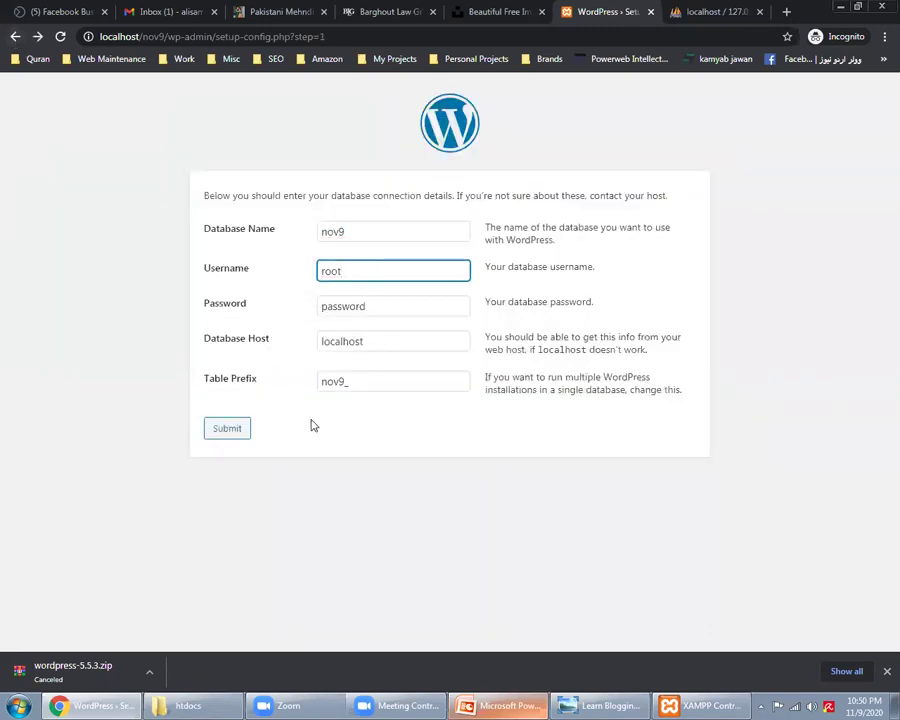
click(233, 430)
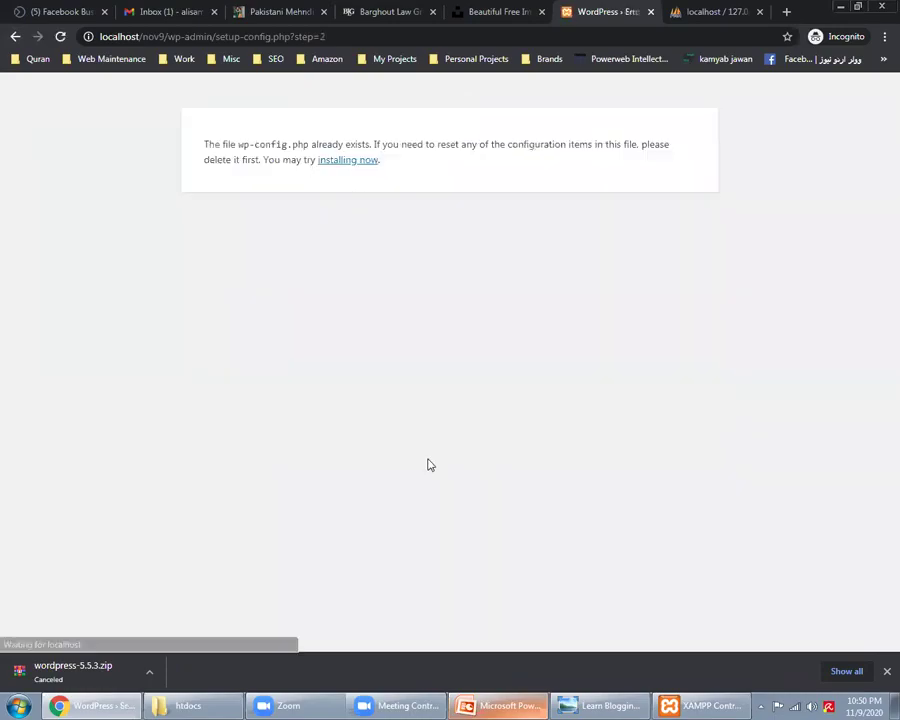
Step: Permanently delete wp-config from htdocs\nov9 and return to the WordPress setup page
click(187, 705)
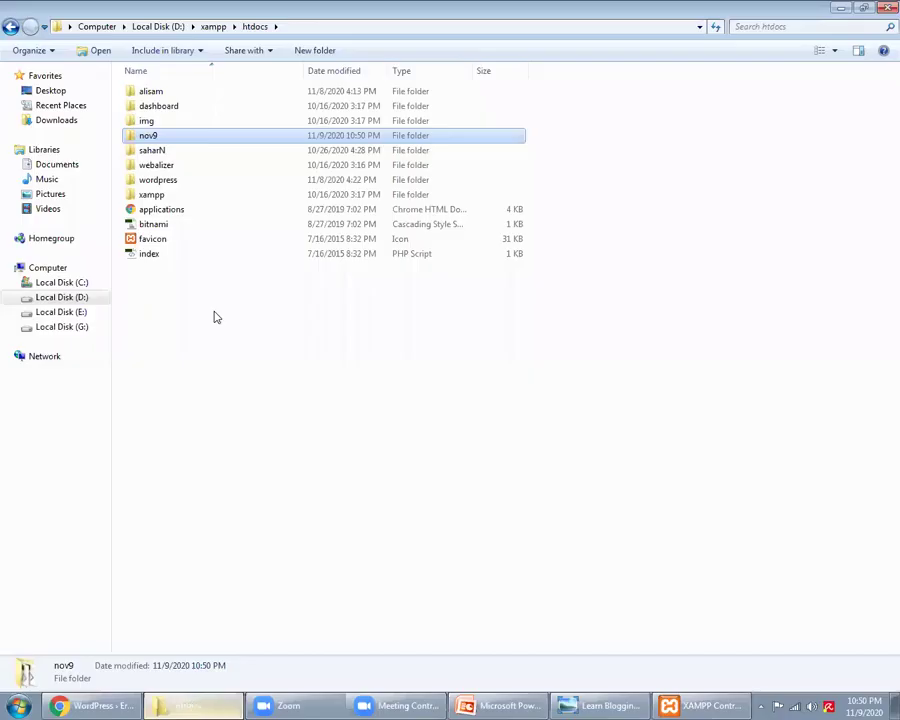
double_click(140, 136)
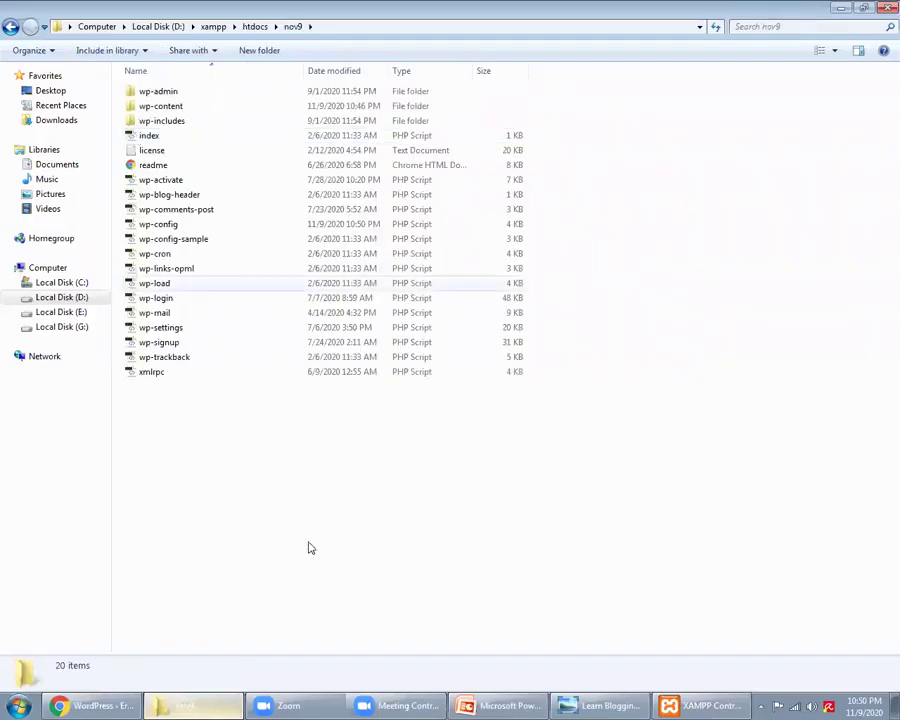
click(170, 238)
click(168, 228)
key(shift+Delete)
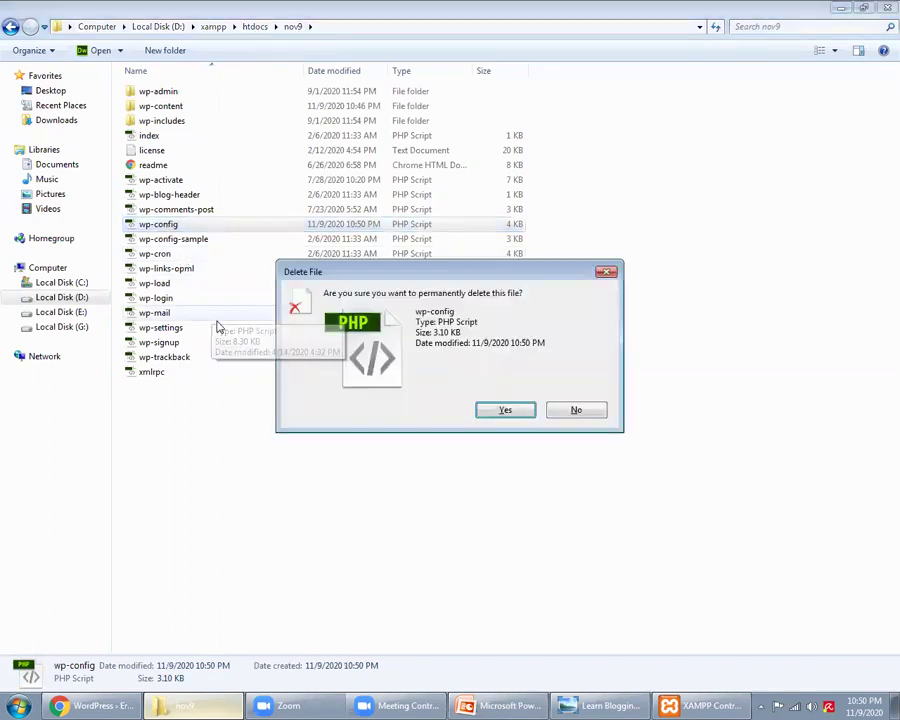
key(Return)
click(95, 705)
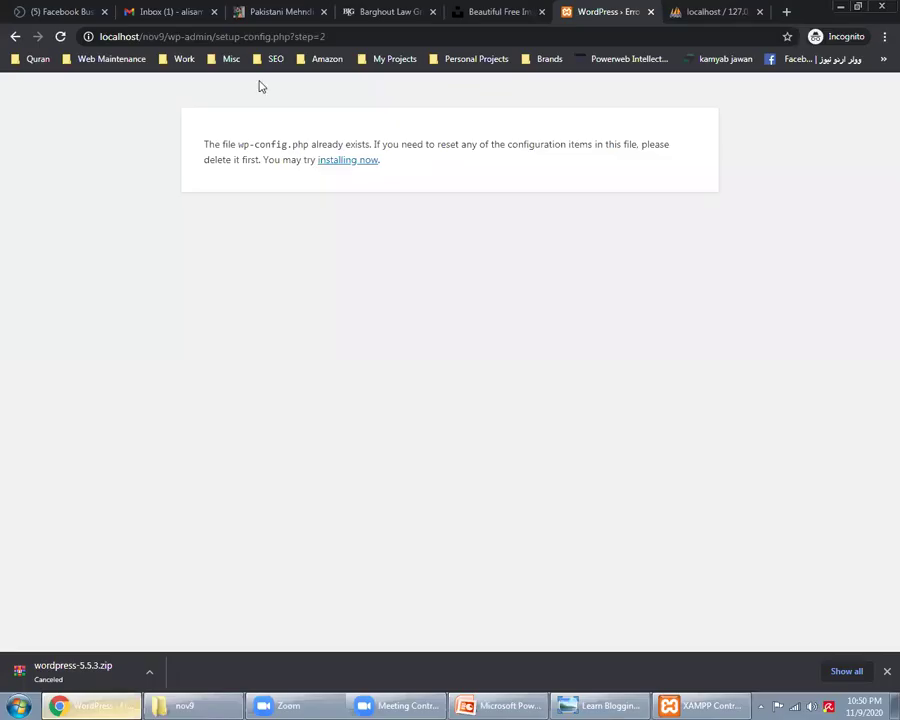
Step: Reload the setup page with form resubmission and review the database connection error heading
click(59, 38)
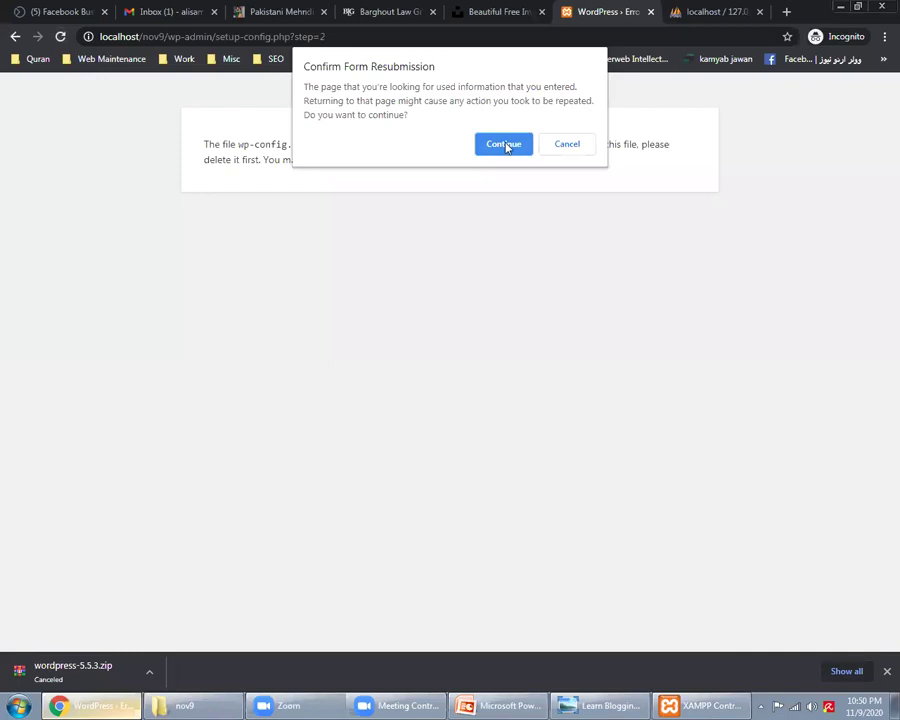
click(508, 144)
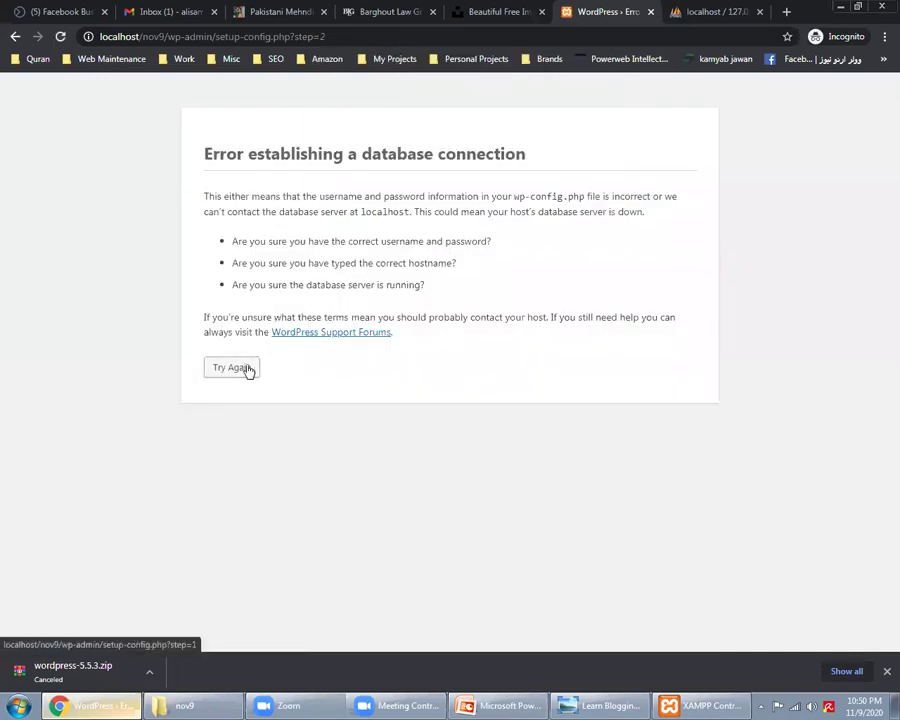
triple_click(330, 155)
double_click(330, 155)
triple_click(330, 155)
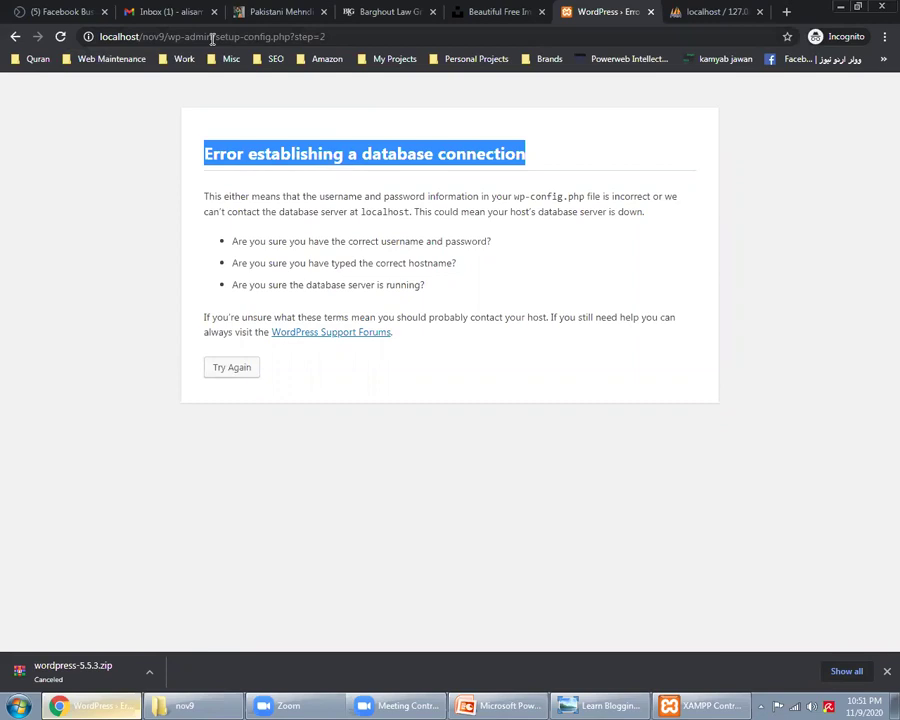
Step: Trim the address to localhost/nov9/ to restart the setup at language selection
drag(168, 36, 310, 36)
key(shift+End)
key(BackSpace)
key(Return)
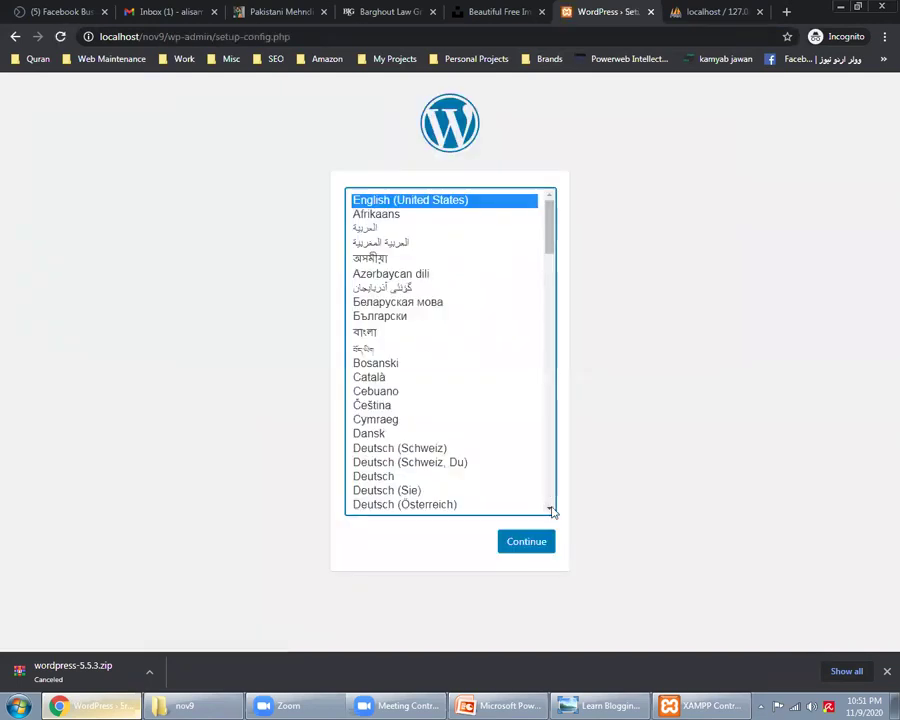
Step: Continue past the language choice and enter database name nov9 and username root
click(541, 546)
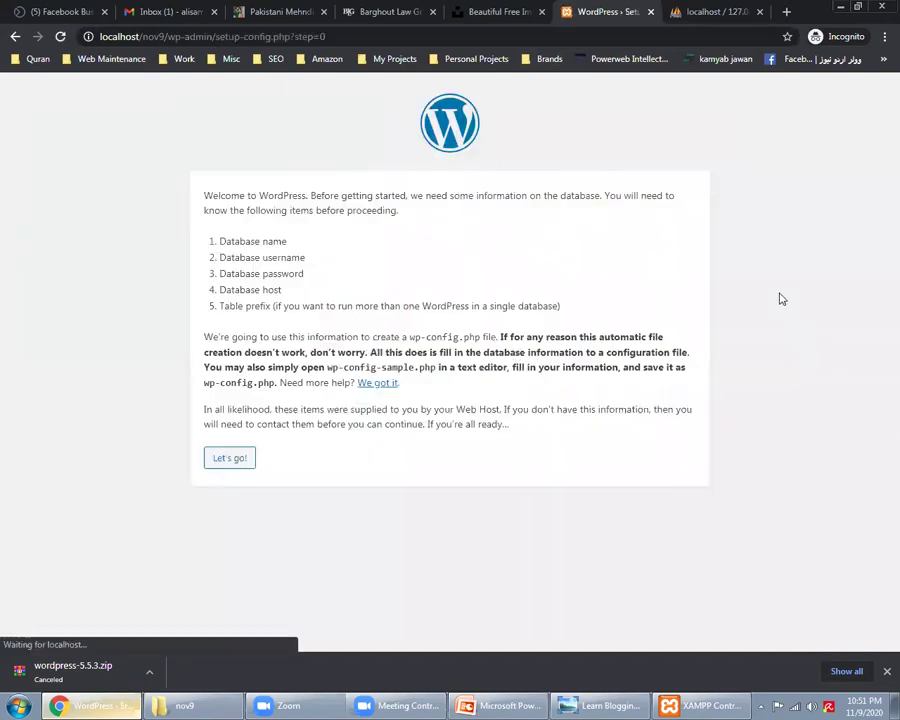
click(226, 460)
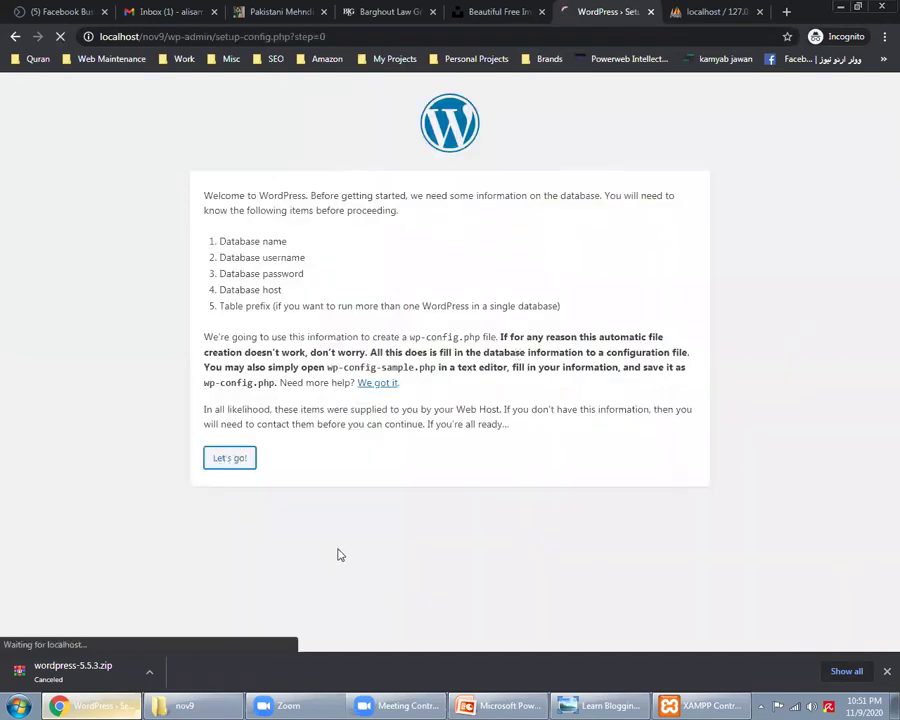
double_click(376, 231)
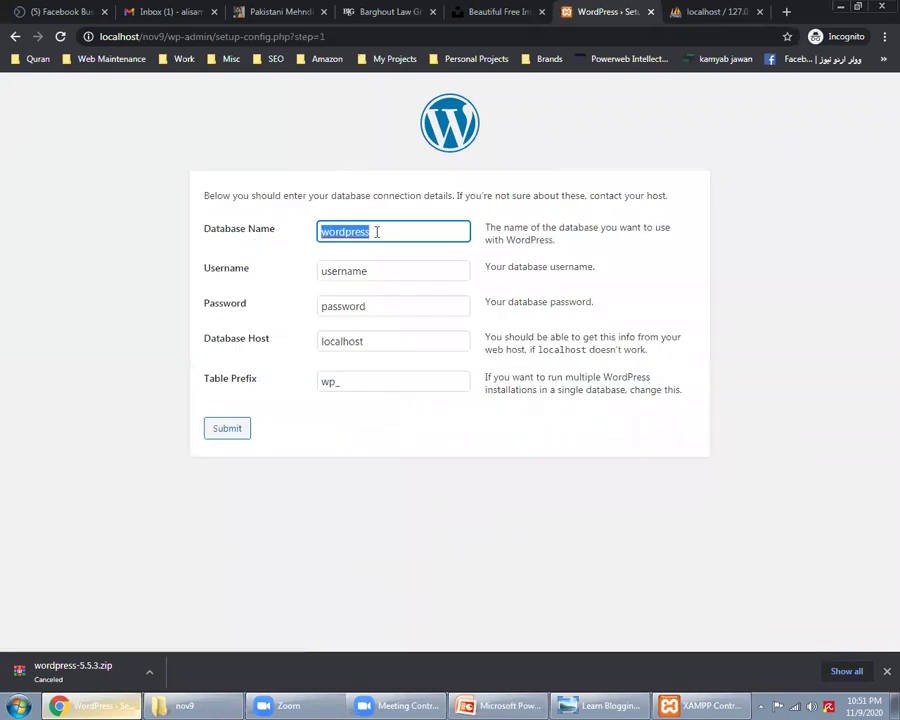
text(nov9)
key(Tab)
text(root)
Step: Leave the password blank, set table prefix nov9_, submit, and run the installation
key(Tab)
key(BackSpace)
key(Tab)
key(Tab)
key(Home)
key(Delete)
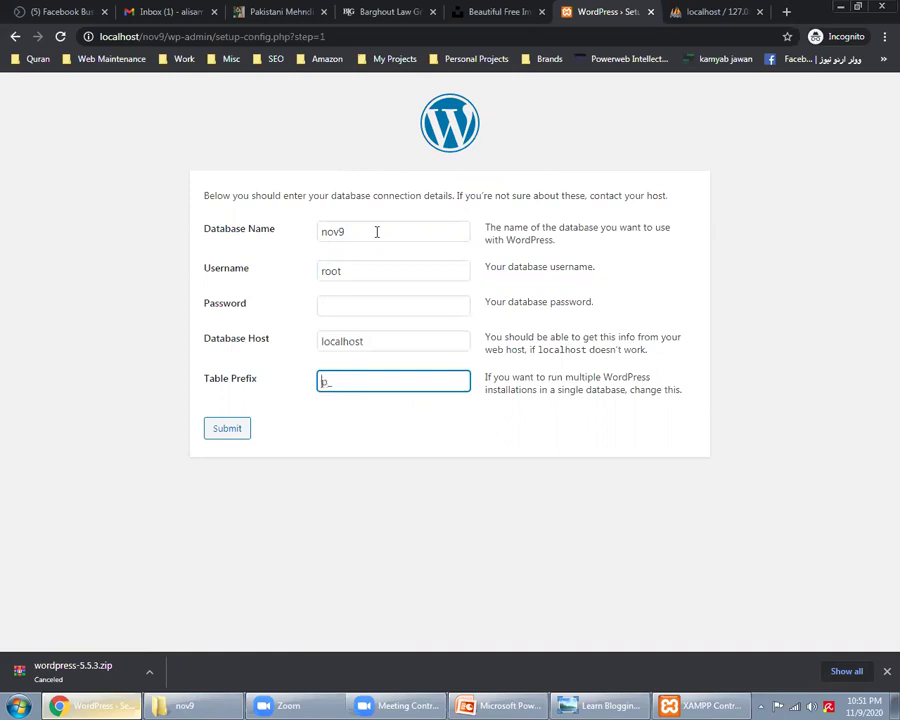
text(nov9)
click(208, 433)
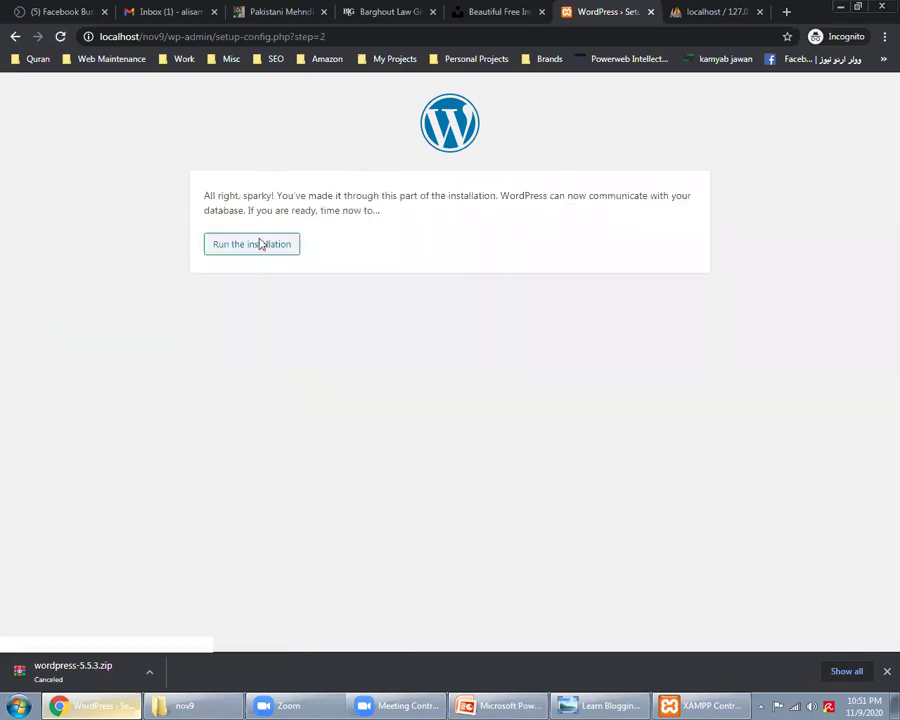
click(260, 244)
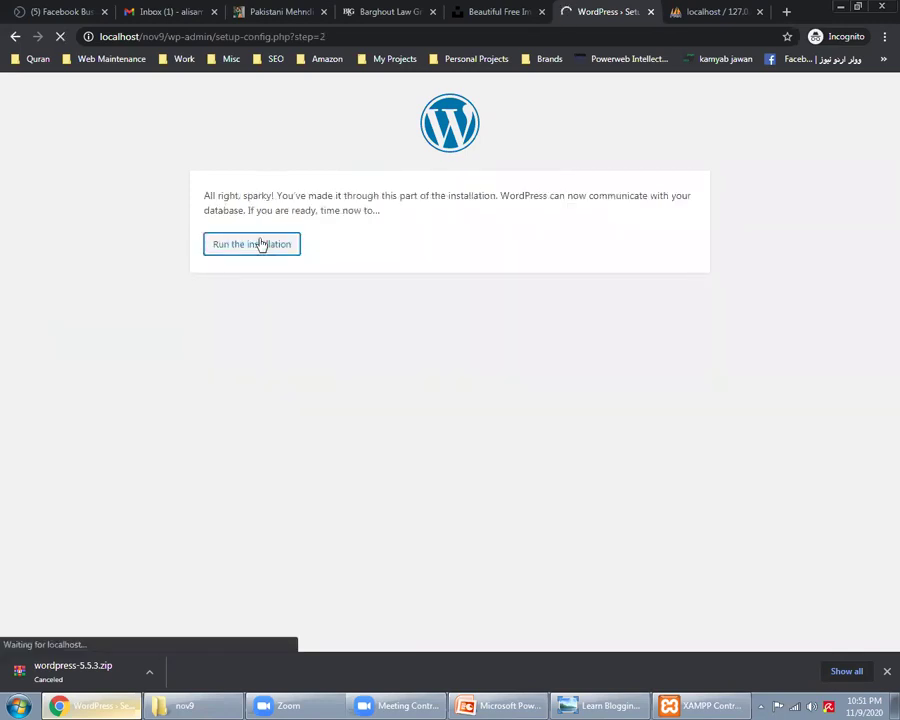
Step: Enter site title 'November 9 Class', username admin and the admin password
scroll(343, 350, down, 1)
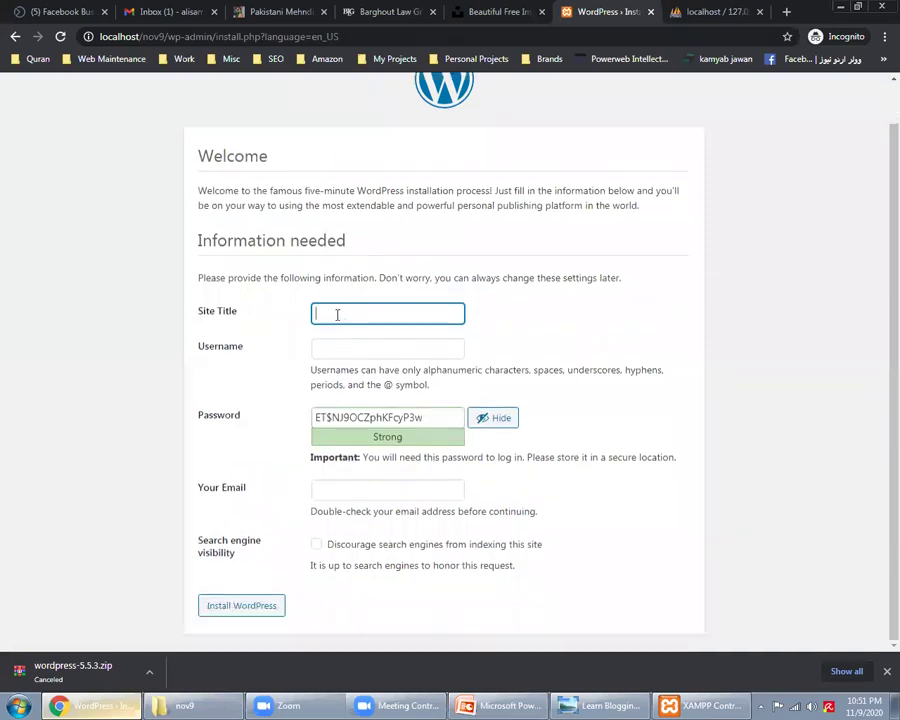
text(November 9 Class)
key(Tab)
text(admin)
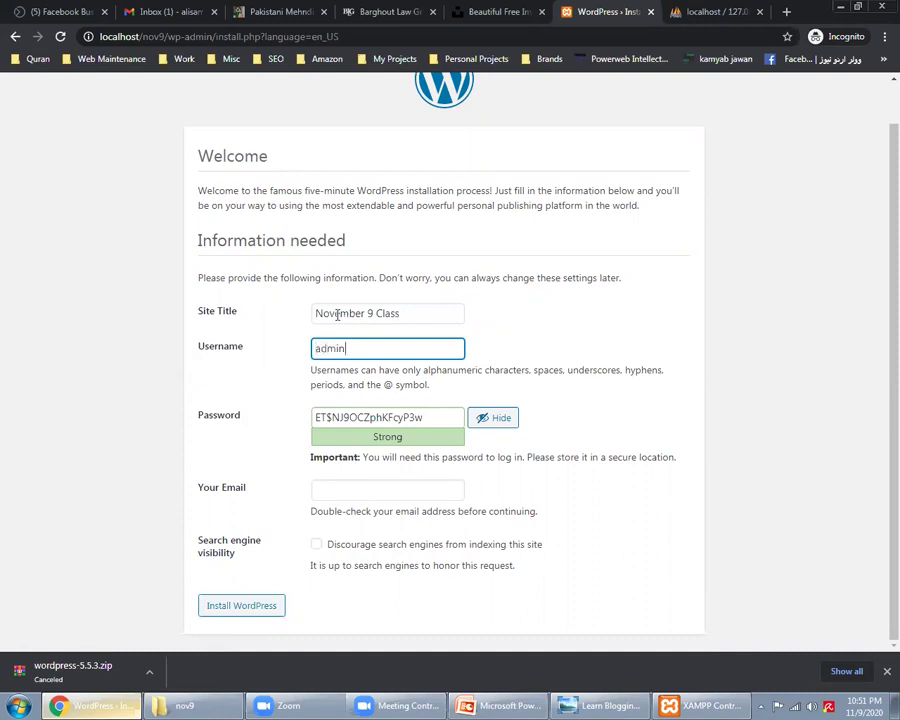
key(Tab)
text(admin)
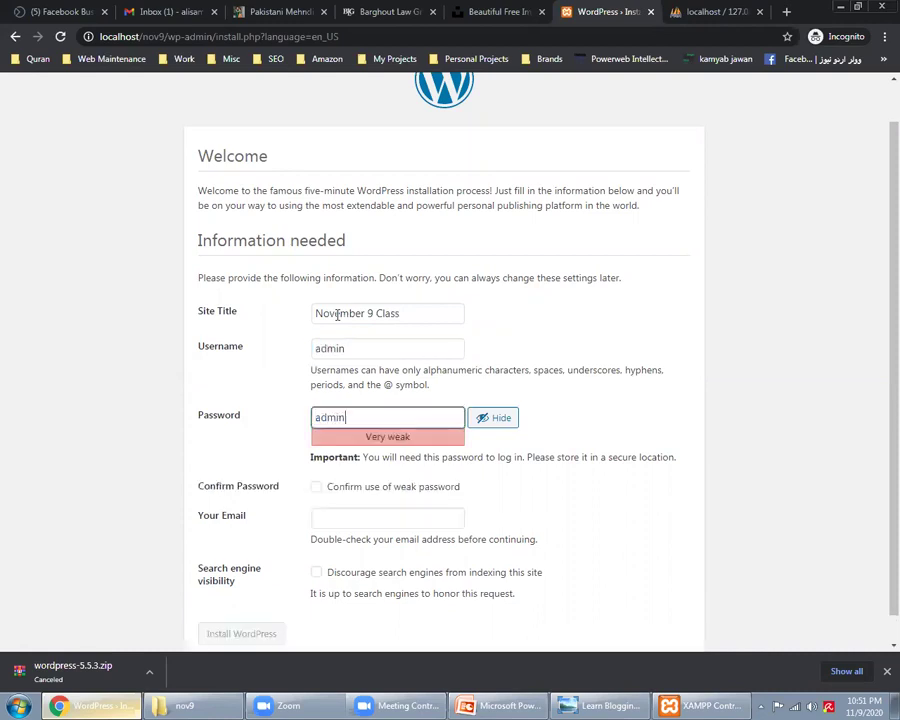
Step: Confirm the weak password, enter a test e-mail, discourage search engines, and submit
click(317, 487)
click(339, 515)
text(admin@testing.com)
key(Tab)
key(space)
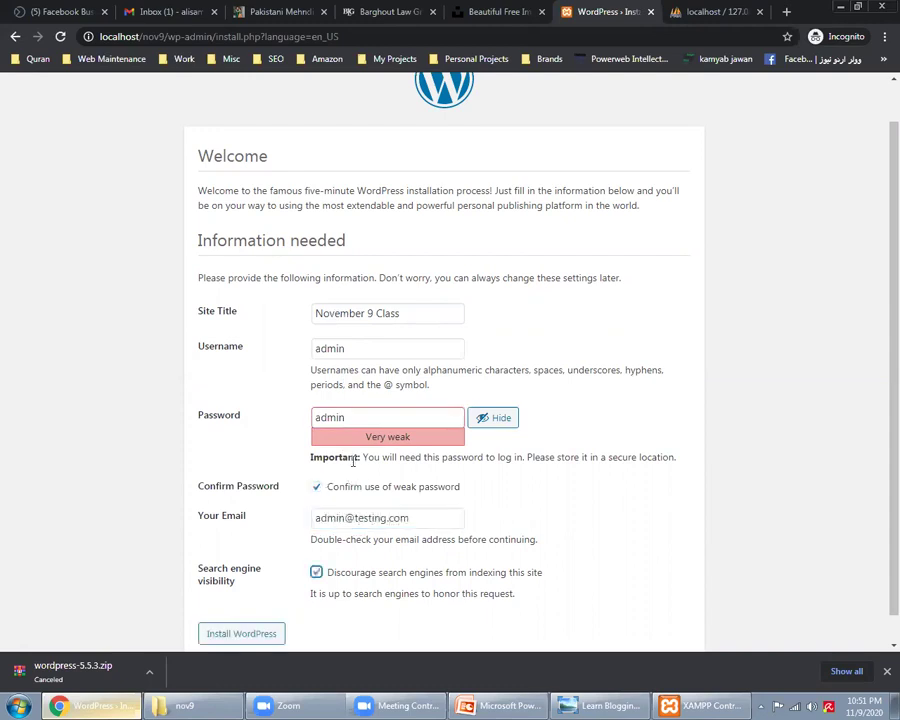
click(264, 635)
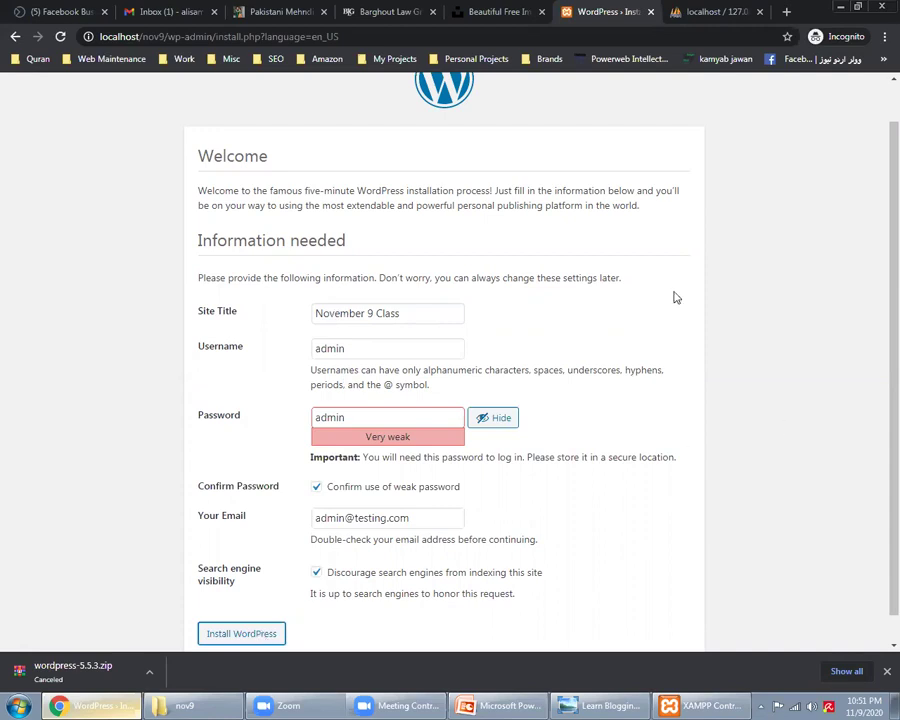
Step: Review the site title, username, password warning and e-mail, then submit again
triple_click(414, 306)
triple_click(388, 349)
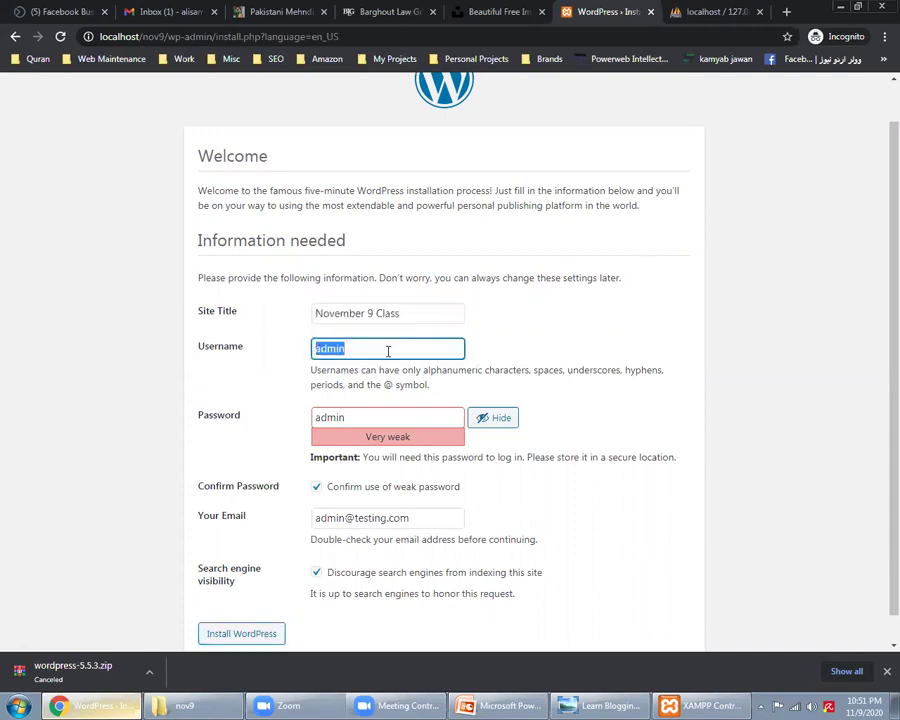
double_click(400, 416)
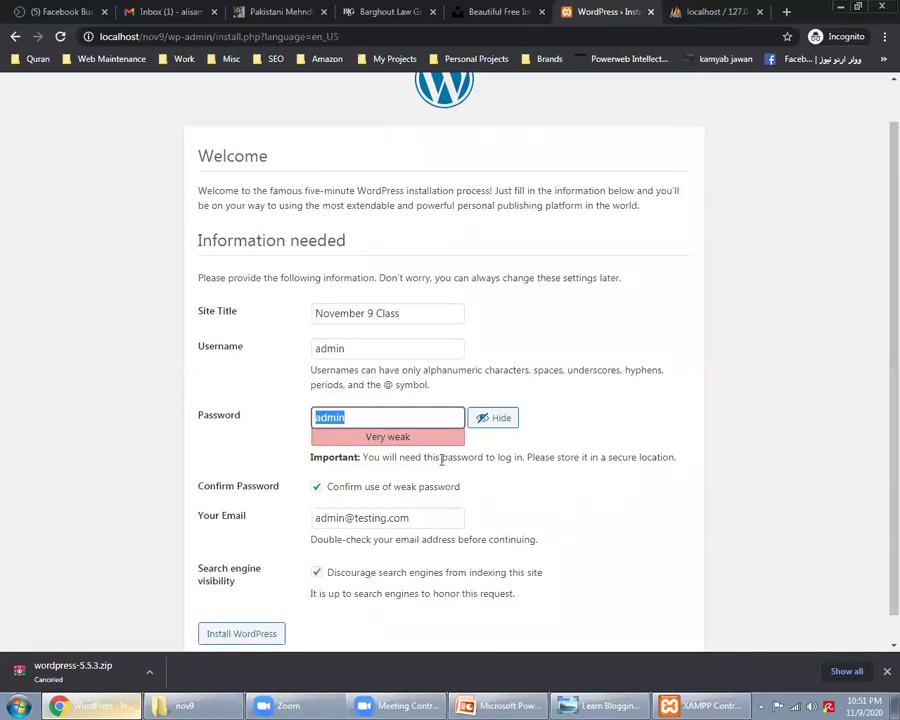
triple_click(446, 457)
triple_click(401, 522)
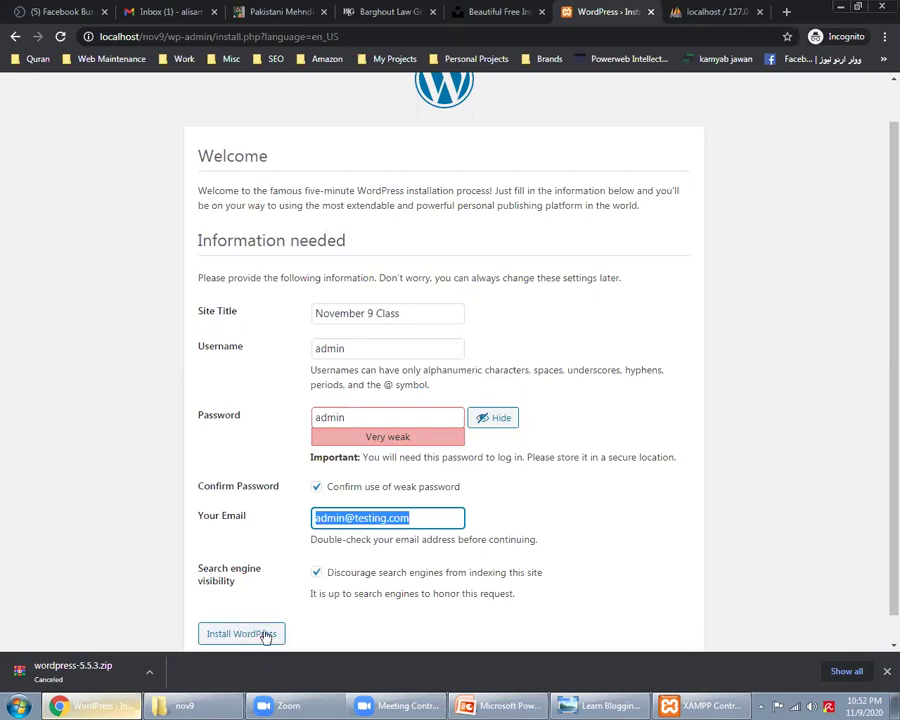
click(266, 636)
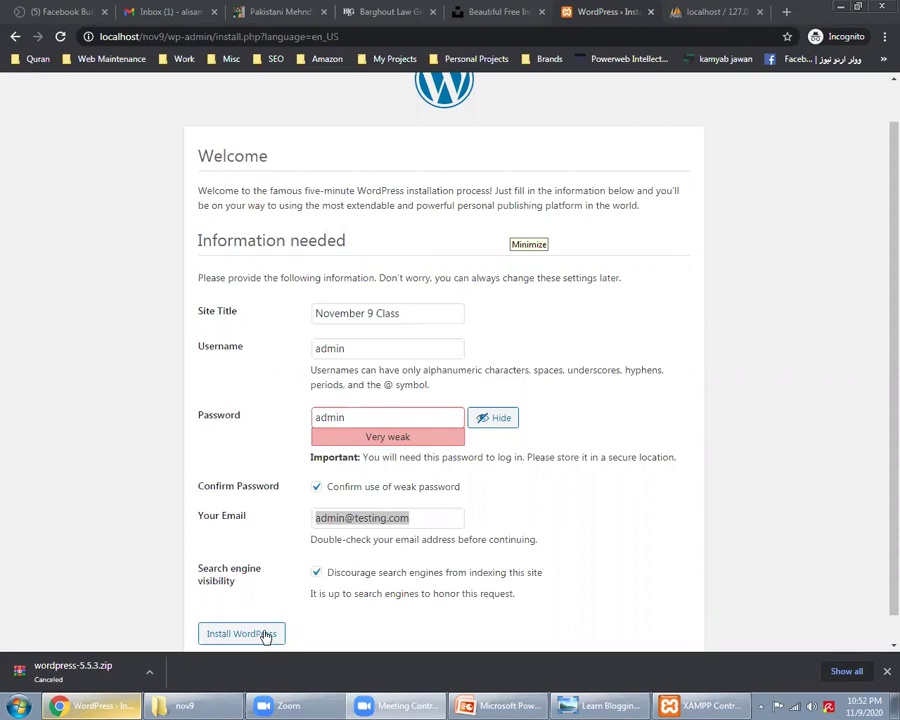
Step: Retype the admin password in the Password field
double_click(368, 414)
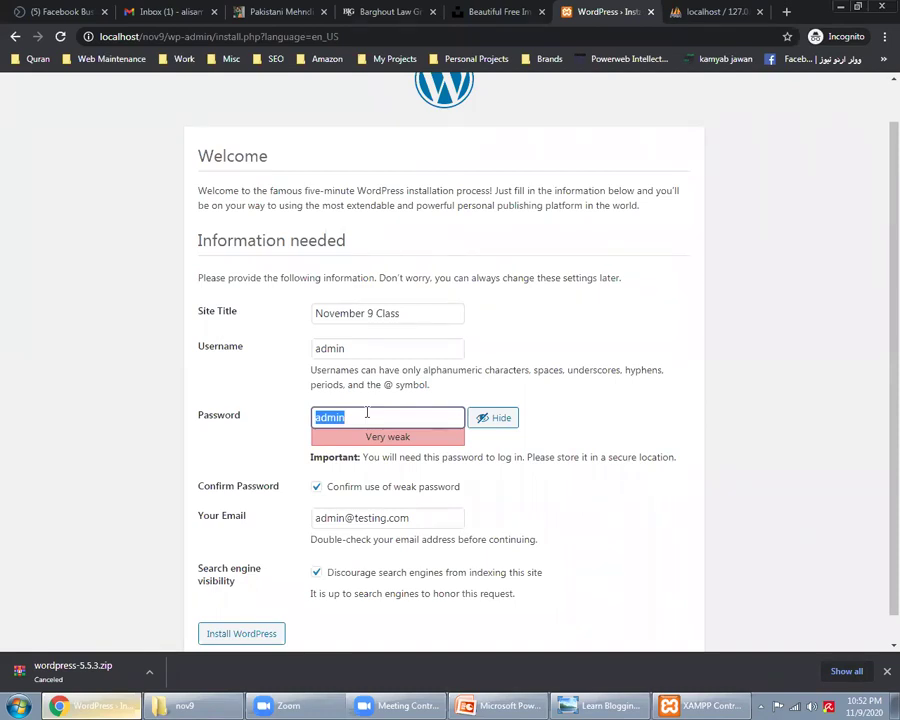
text(Admin!1)
key(shift+Left)
key(shift+Left)
key(shift+Left)
key(shift+Left)
key(shift+Left)
key(shift+Left)
key(shift+Left)
click(366, 412)
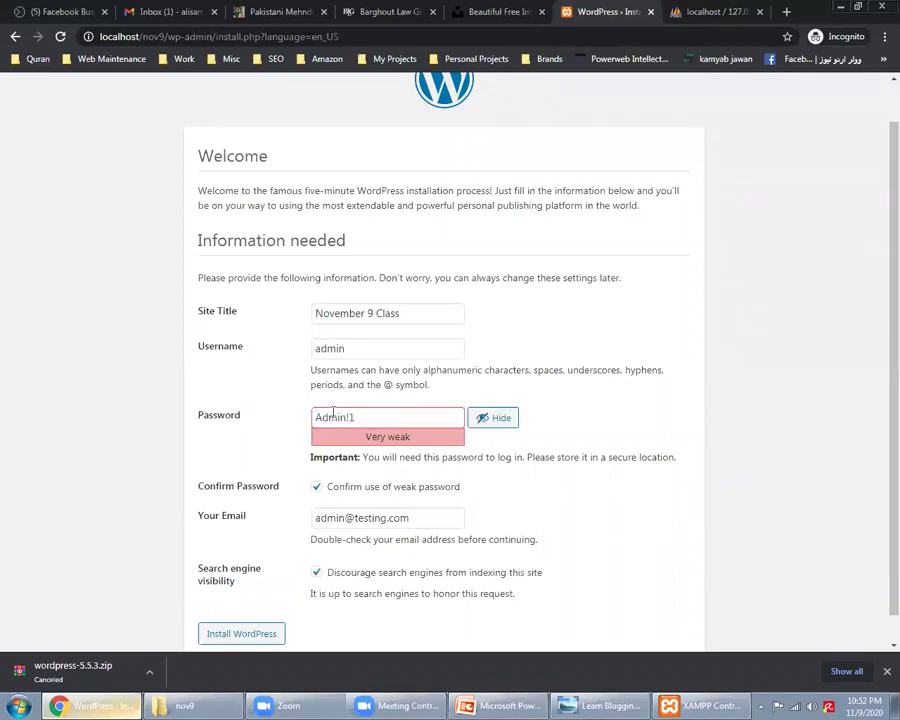
key(ctrl+a)
text(admin)
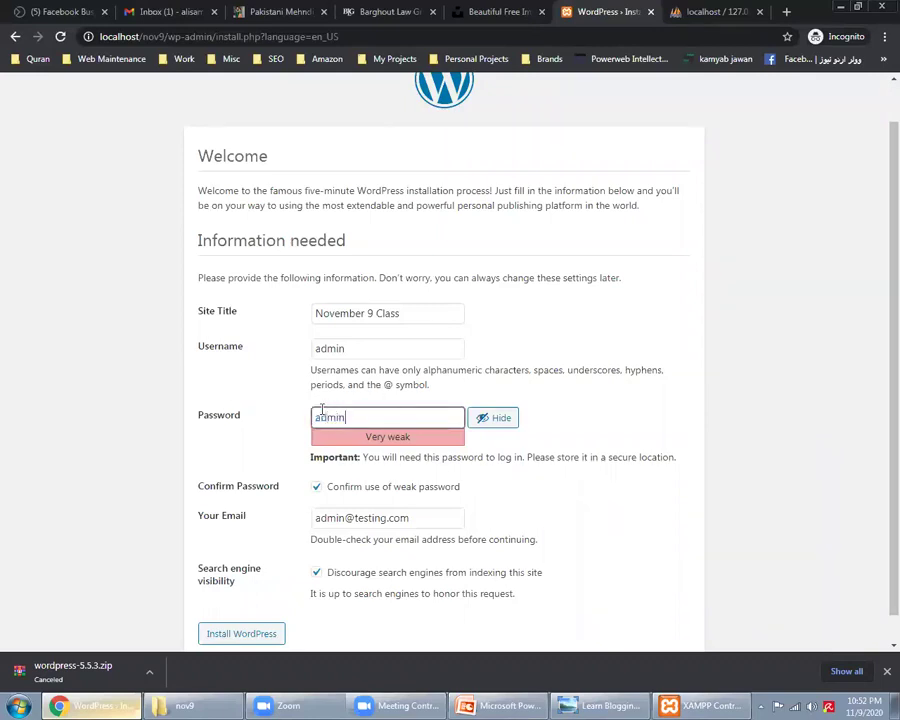
Step: Install WordPress and continue from the Success page to the login page
click(264, 641)
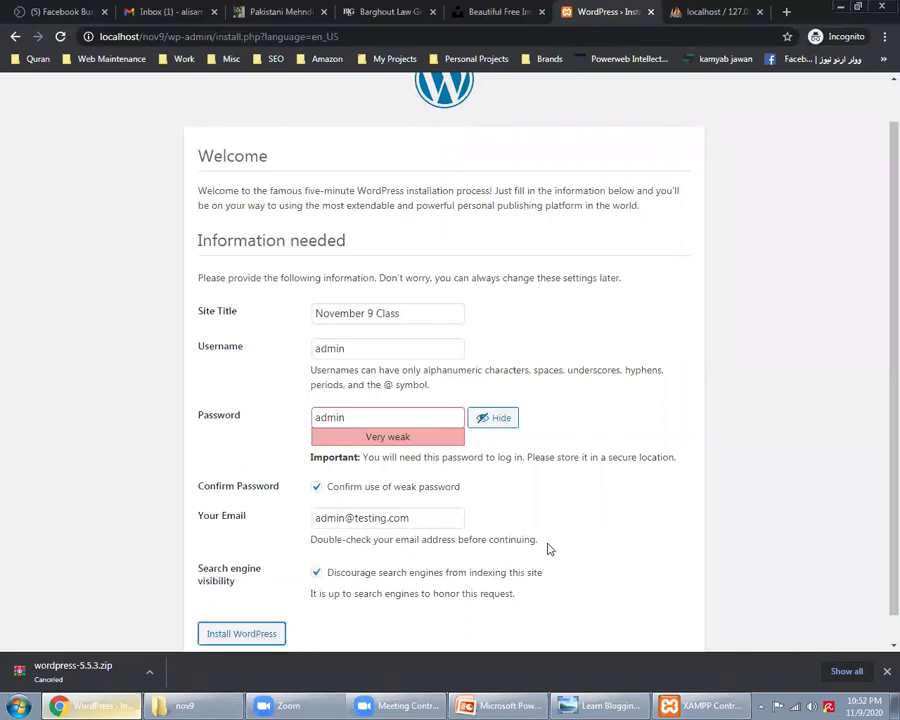
key(Return)
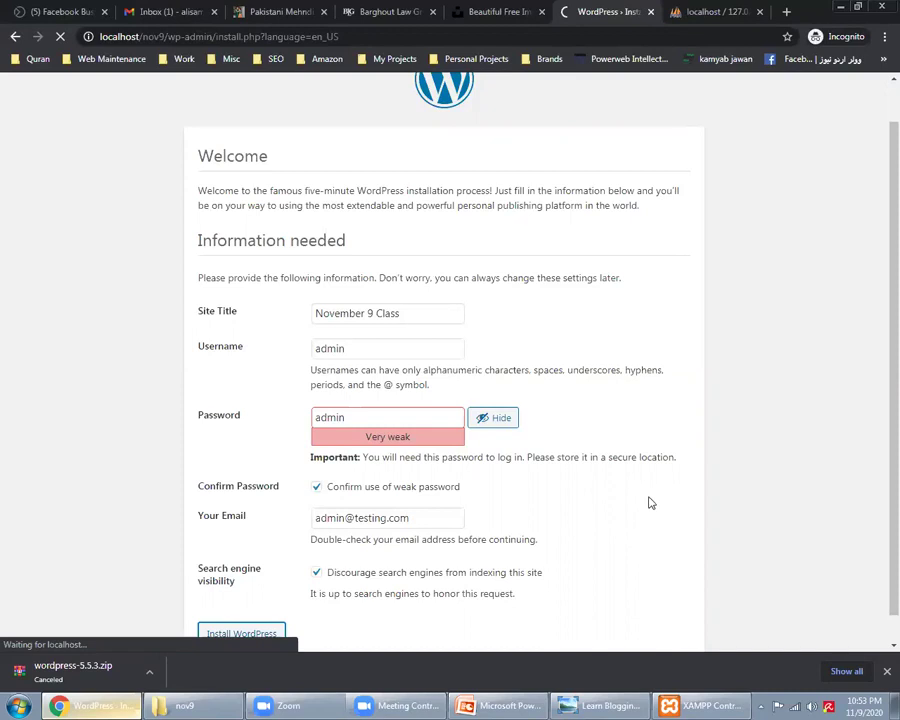
click(241, 353)
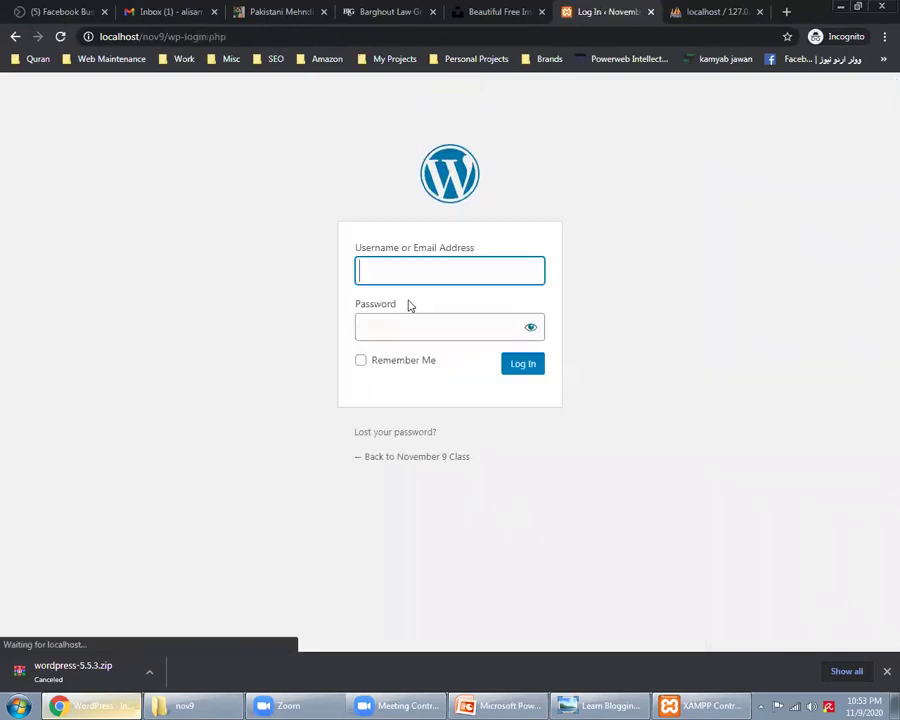
Step: Sign in with username admin and its password, then return to the PowerPoint slide
text(admin)
key(Tab)
text(ad)
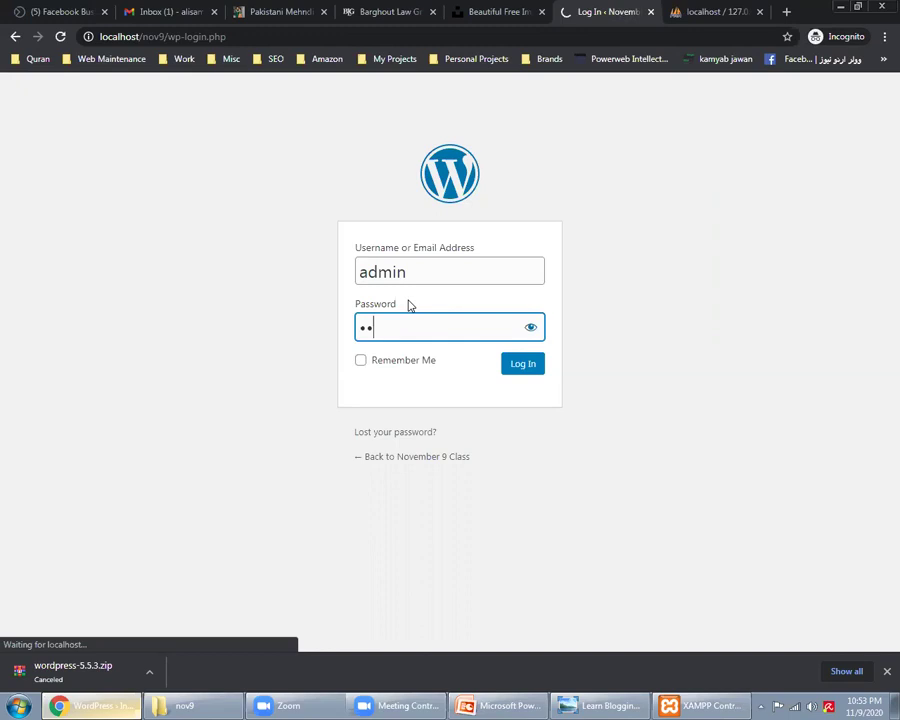
text(min)
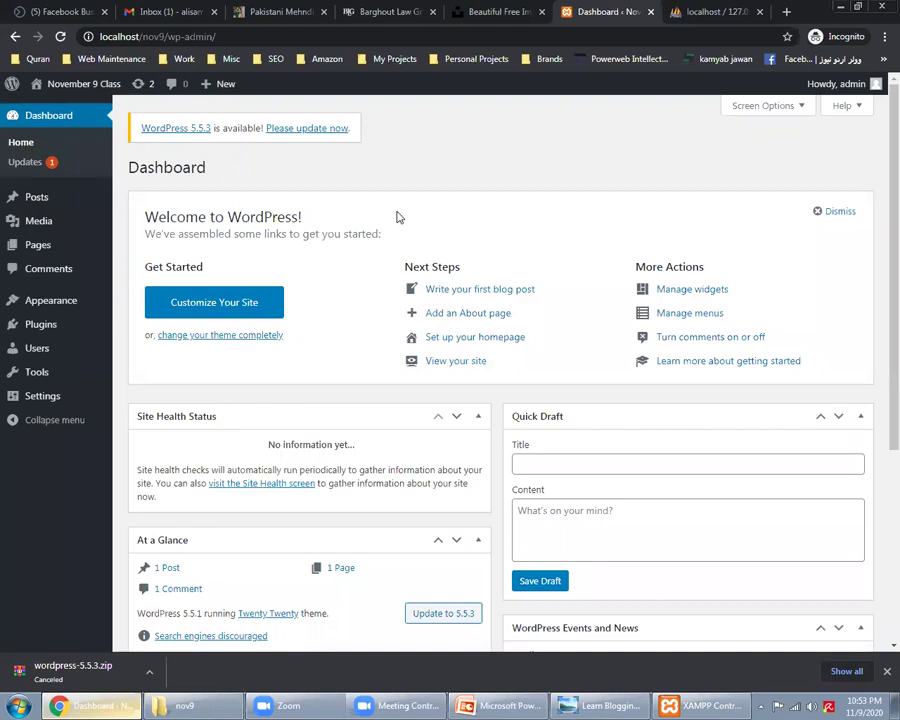
key(alt+Tab)
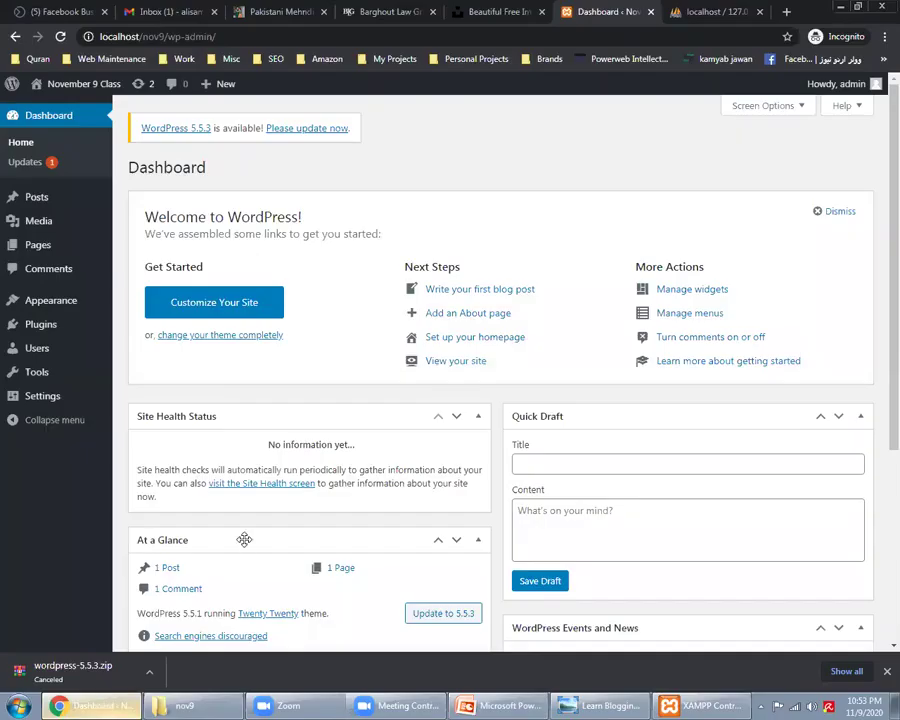
Step: Look at the wp-config file in the nov9 site folder, switching between Explorer and Chrome
click(82, 704)
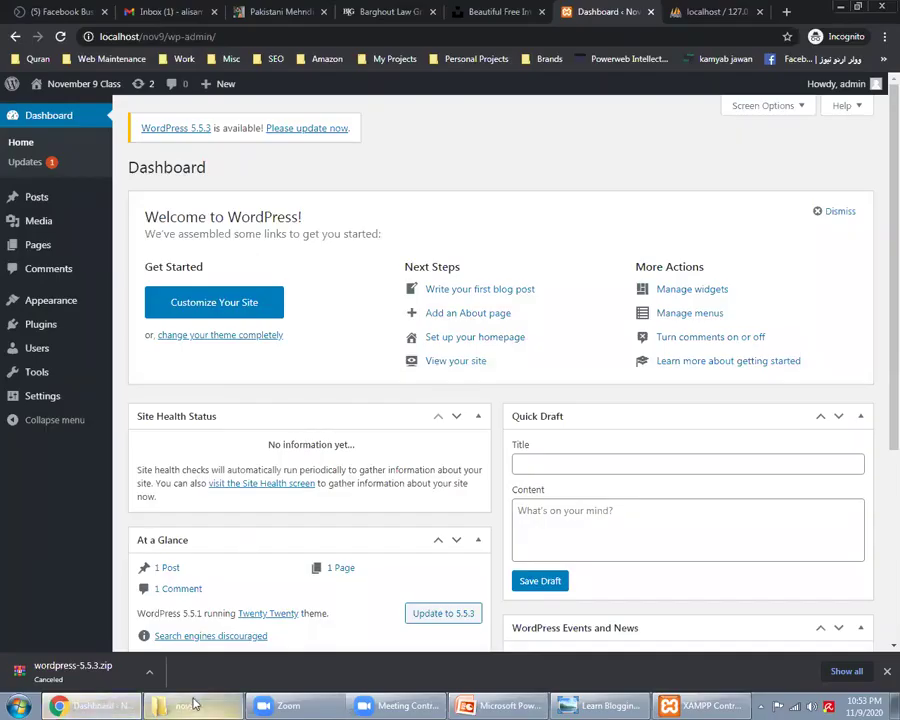
click(188, 705)
click(160, 240)
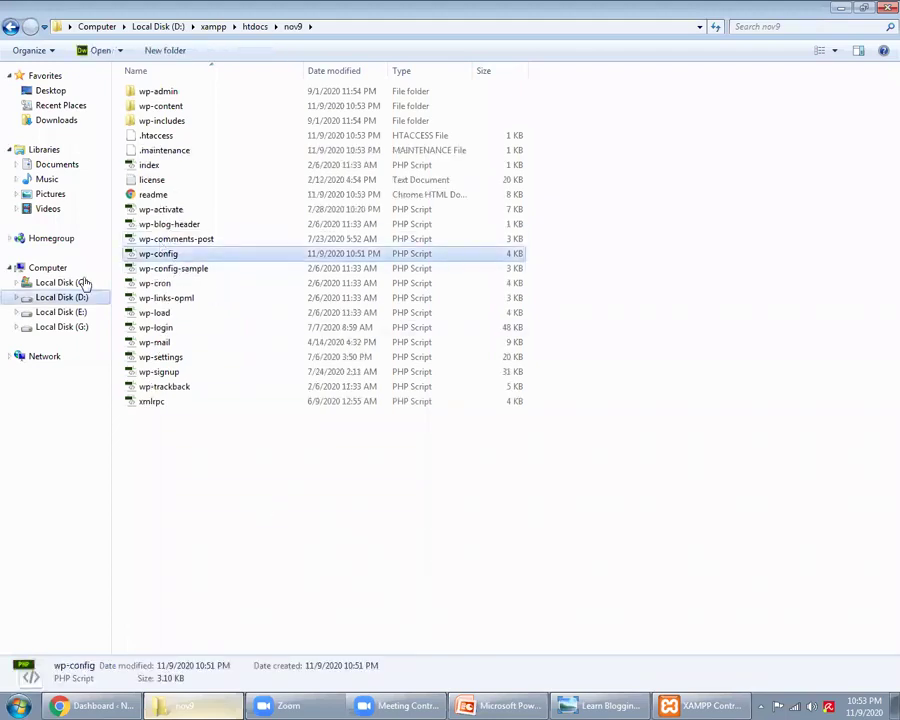
click(262, 447)
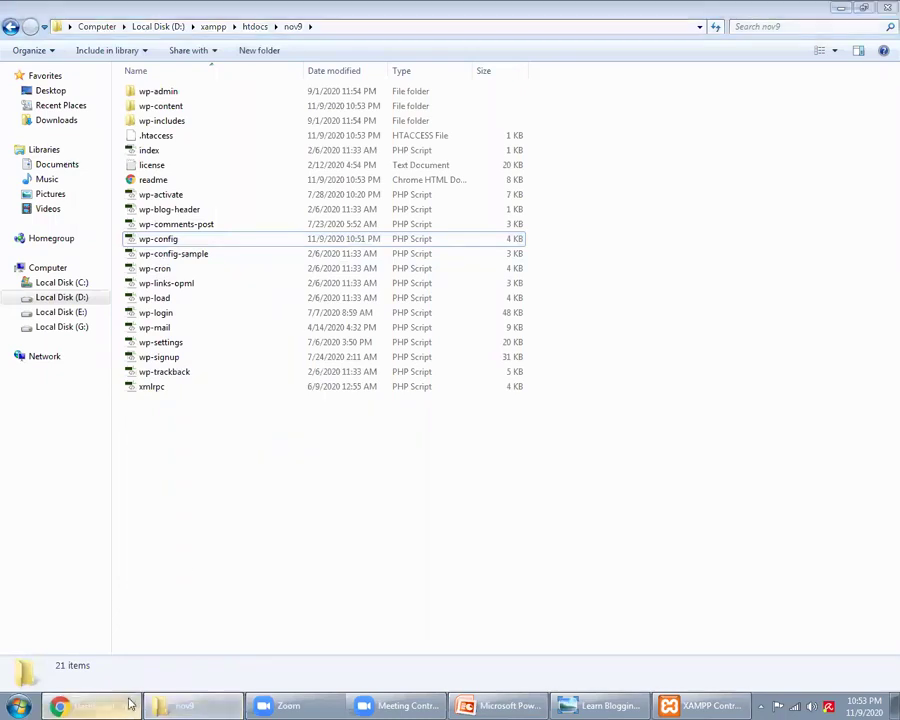
click(129, 704)
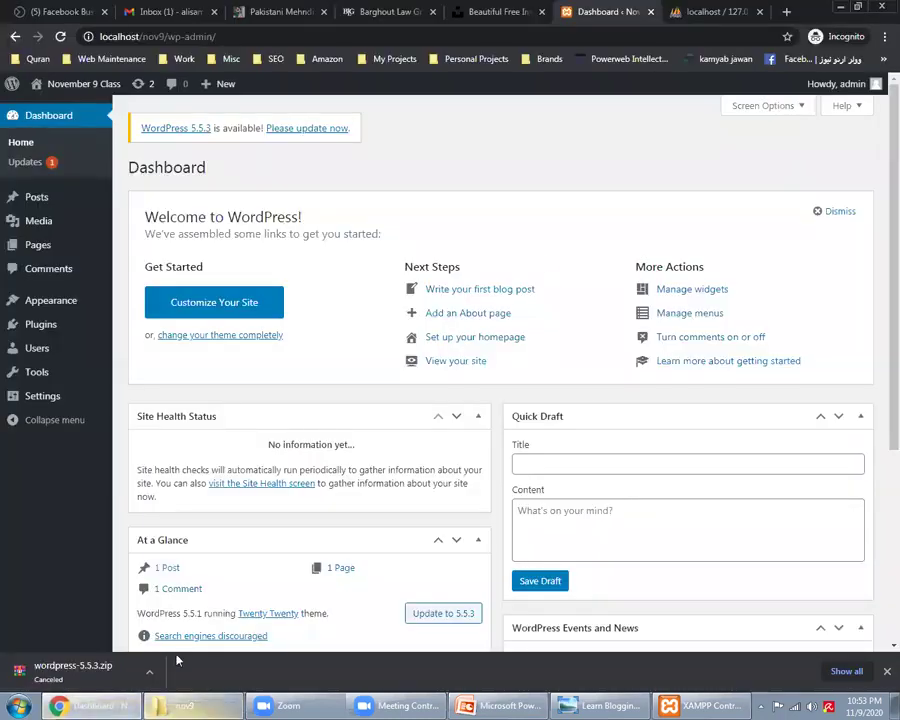
key(alt+Tab)
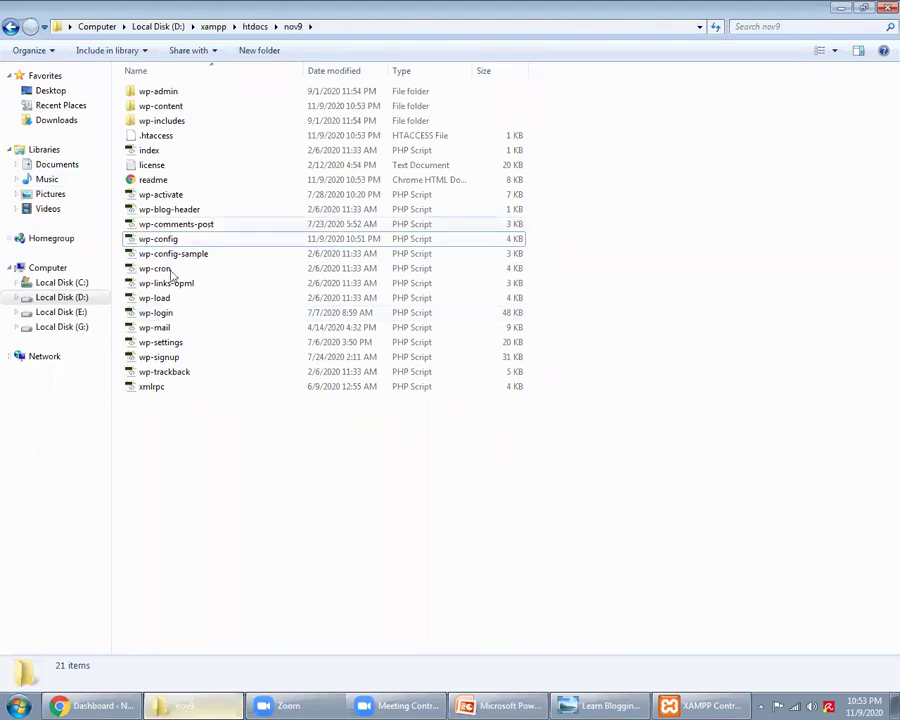
Step: Dismiss the Welcome to WordPress panel on the November 9 Class dashboard
click(116, 703)
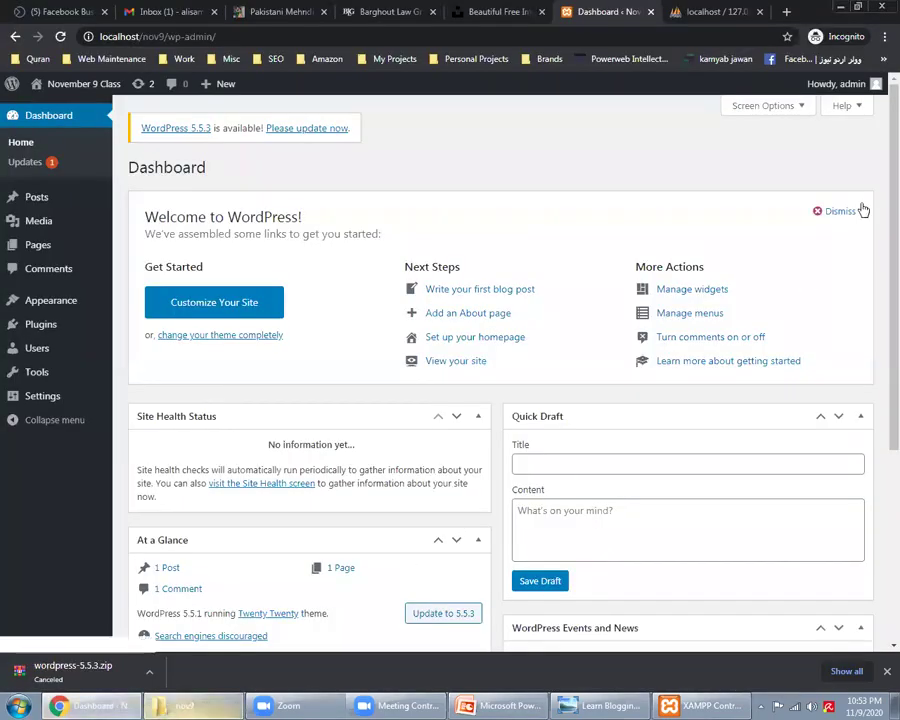
click(826, 211)
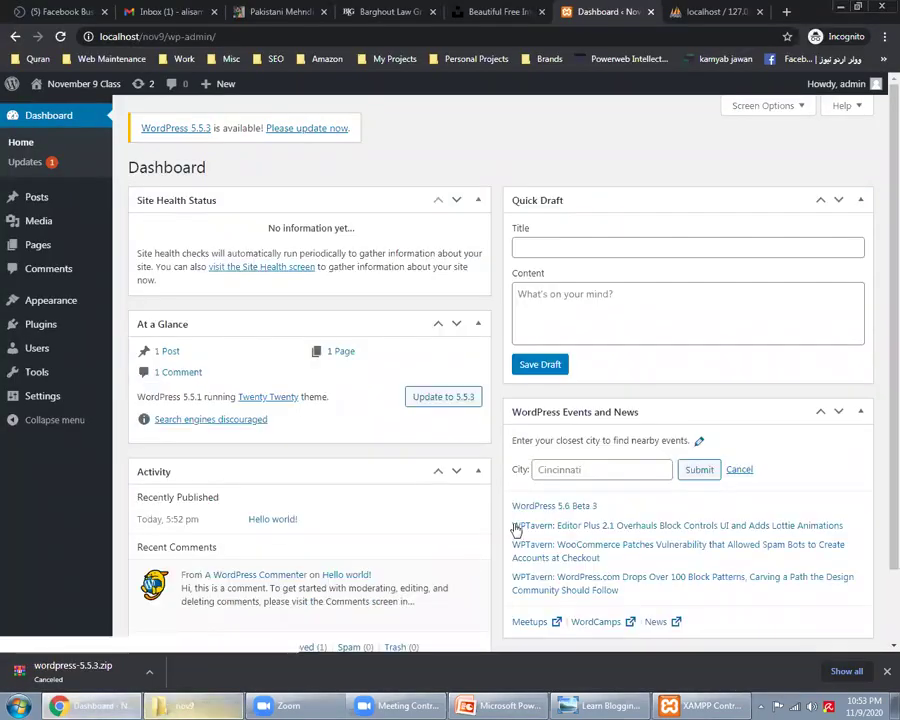
click(507, 704)
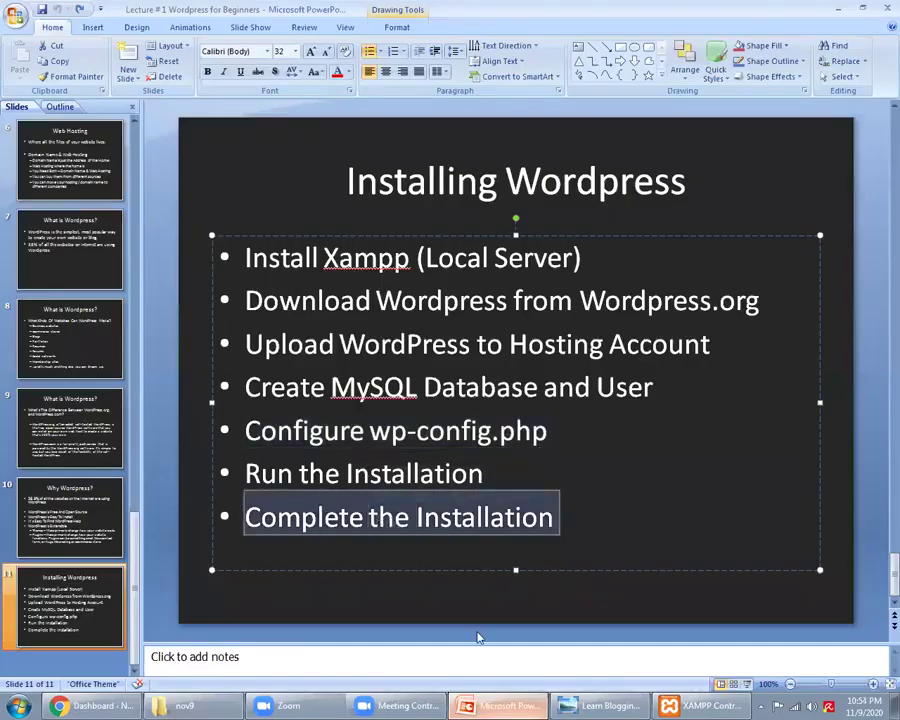
key(alt+Tab)
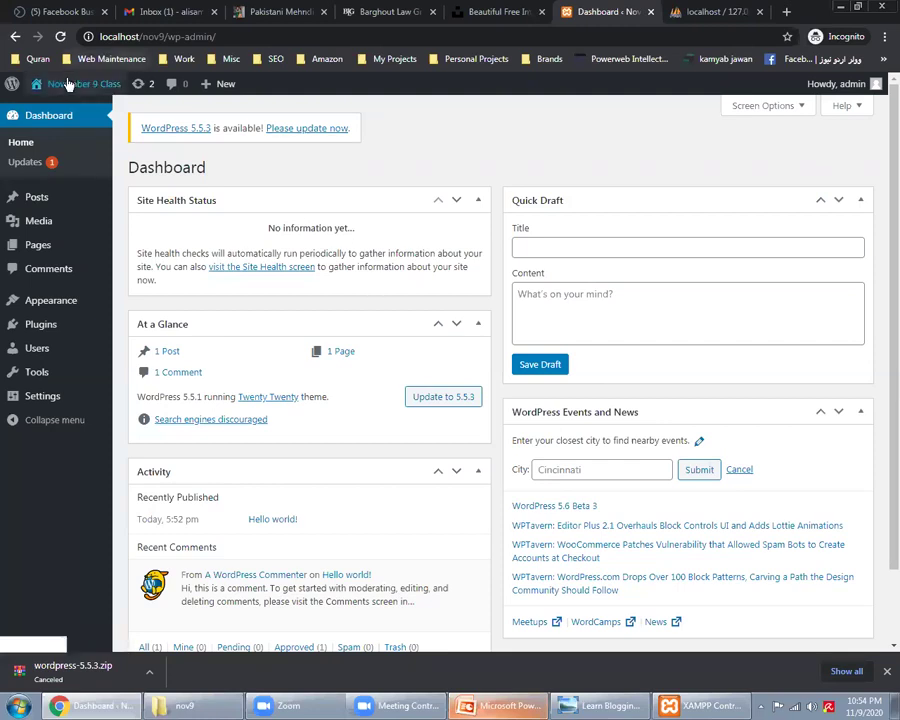
Step: Open the live November 9 Class site in a new tab from the admin bar
mouse_move(66, 84)
right_click(64, 110)
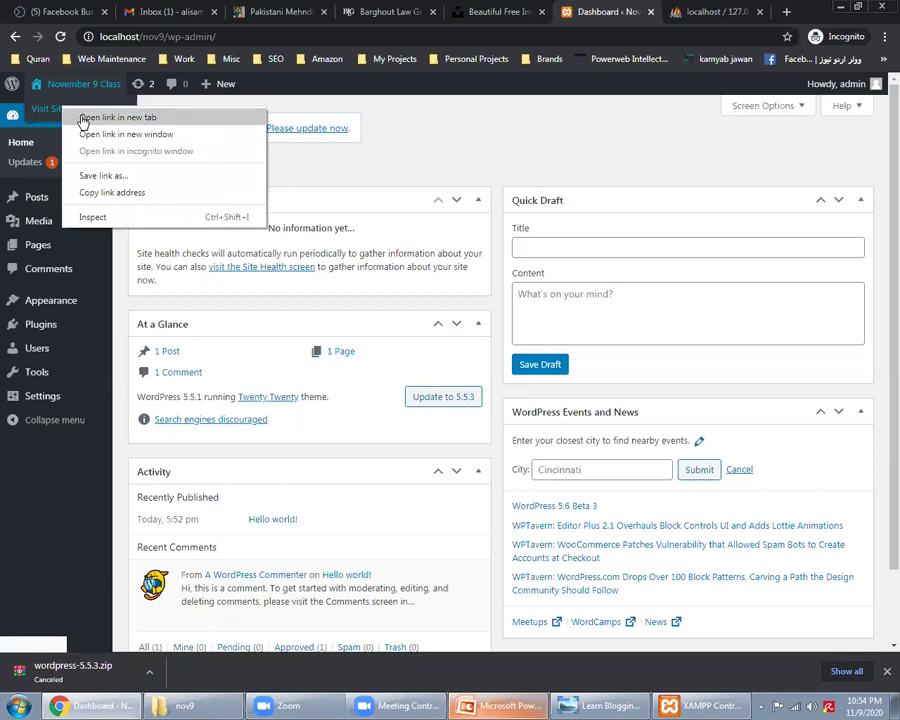
click(83, 121)
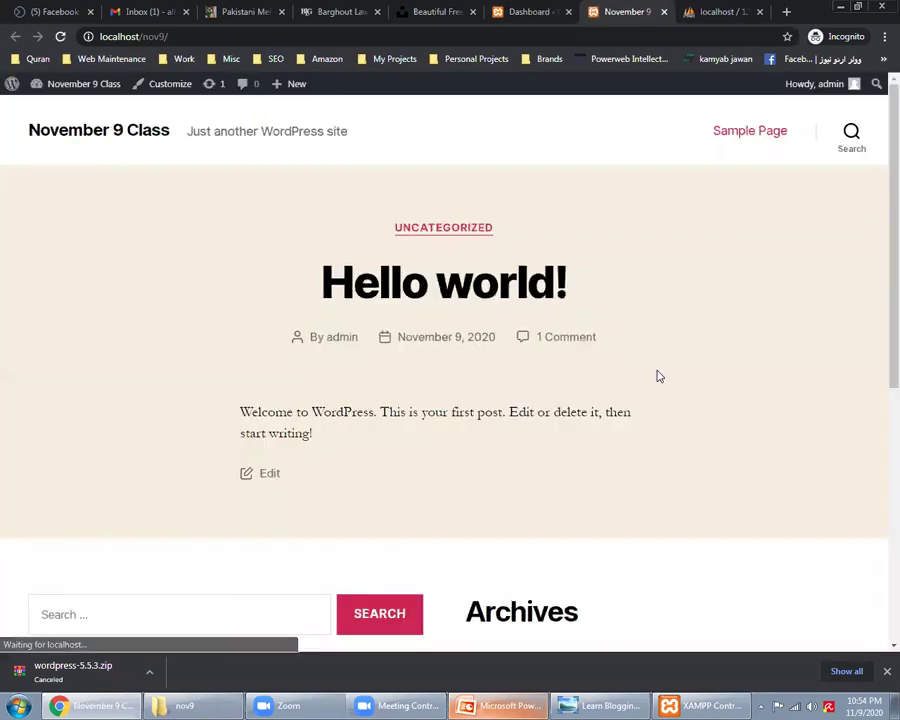
scroll(730, 426, down, 3)
scroll(730, 427, up, 3)
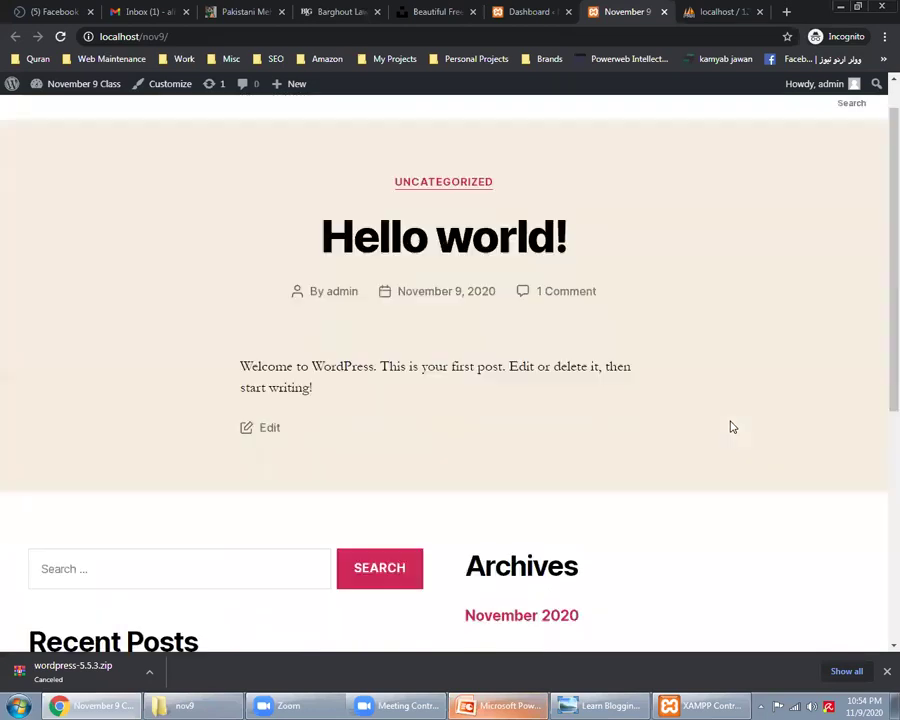
scroll(730, 427, down, 4)
scroll(731, 427, up, 5)
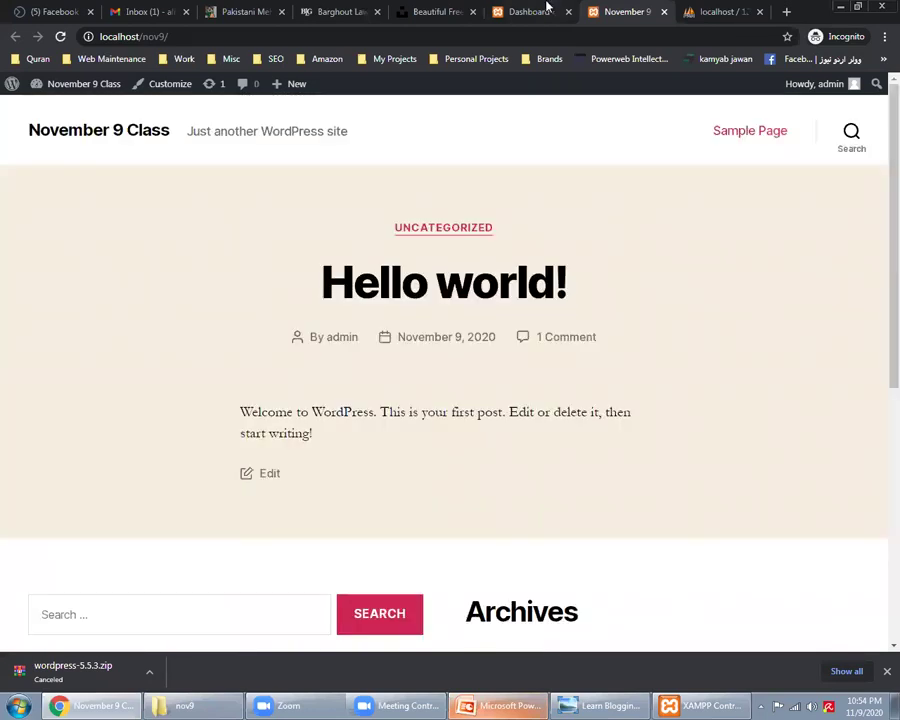
Step: Back on the dashboard, open Settings > General
click(540, 11)
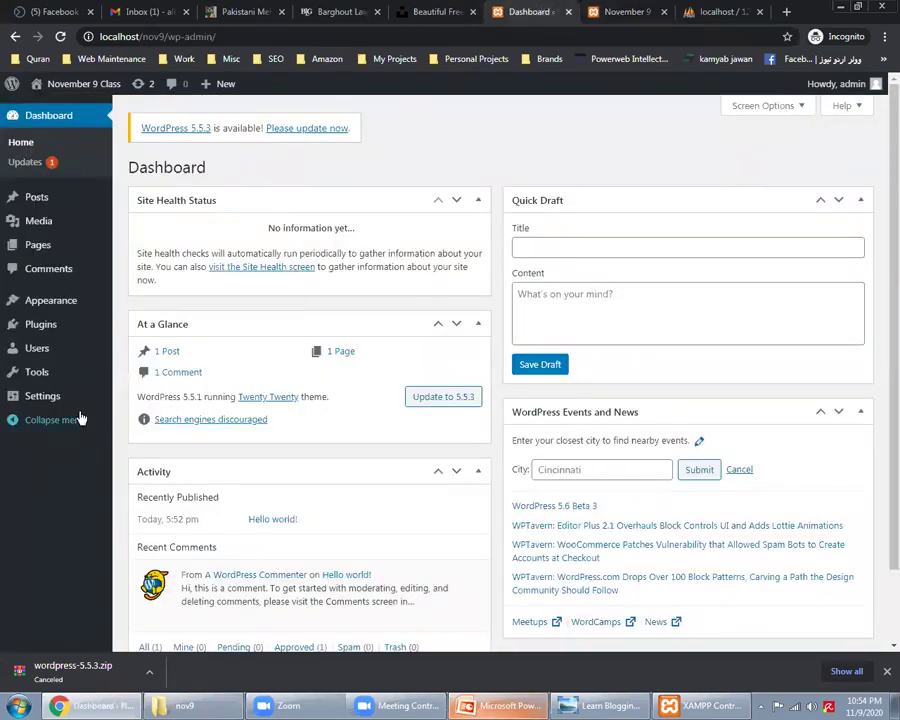
mouse_move(72, 398)
click(133, 402)
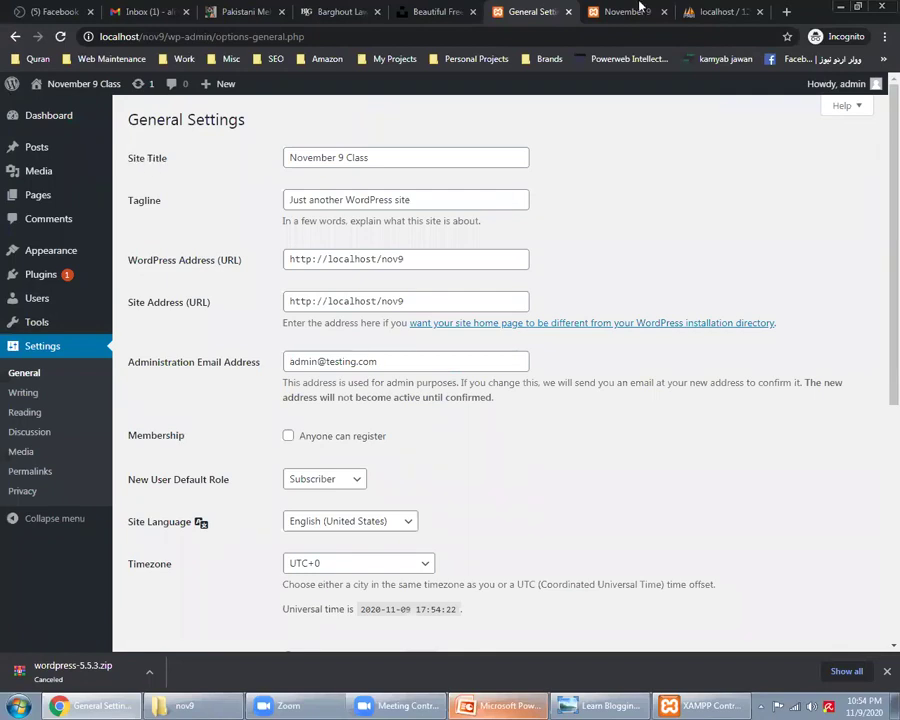
click(638, 9)
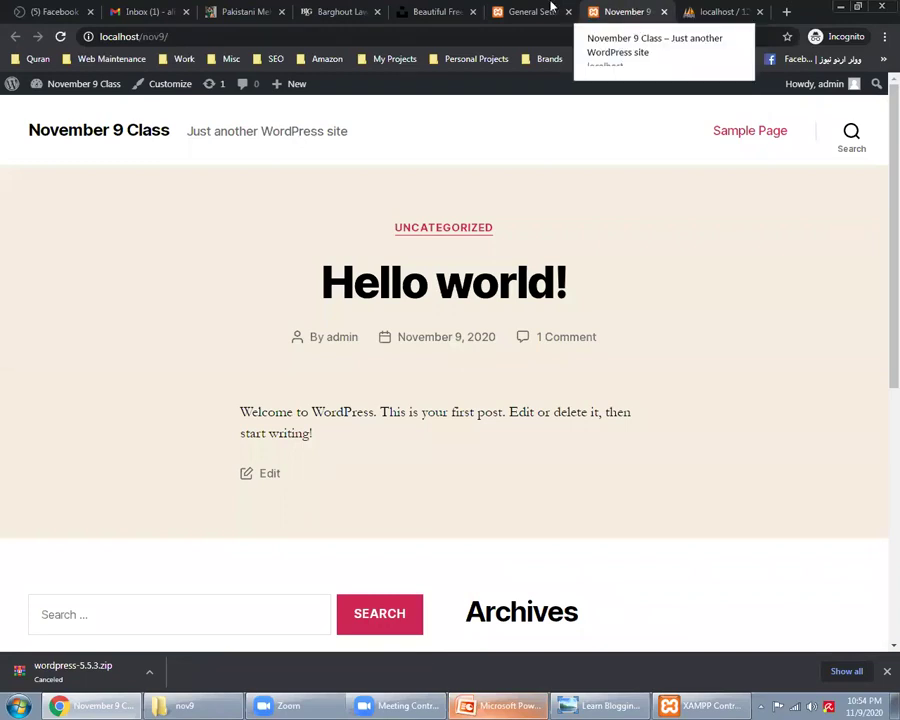
Step: Replace the site title with 'Alisam Academy' and the tagline with 'Some Dummy Text'
key(ctrl+shift+Tab)
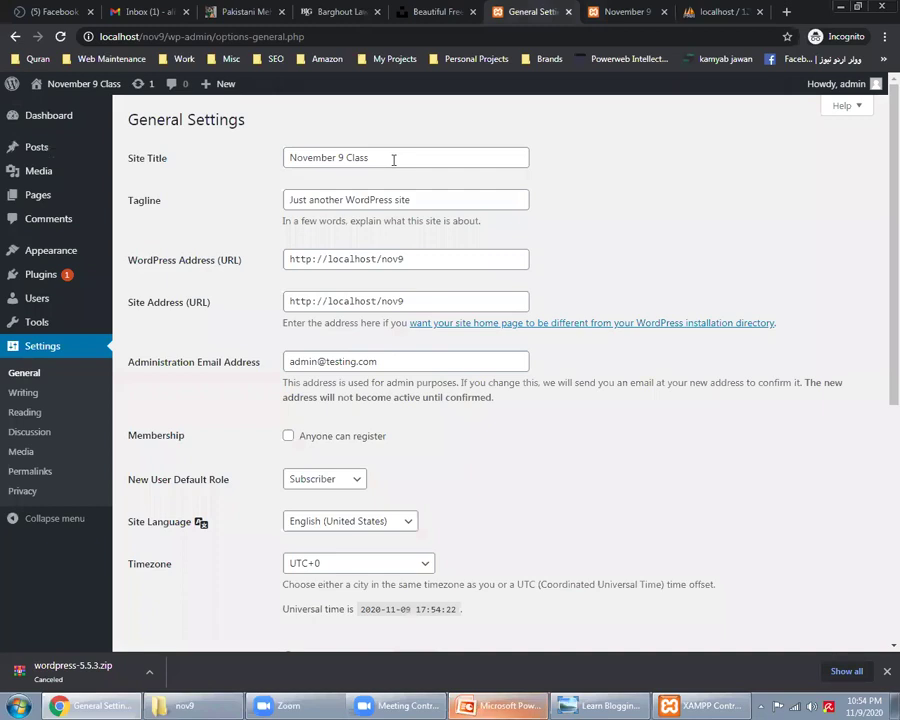
double_click(393, 160)
key(ctrl+a)
text(Alisam Academy)
key(Tab)
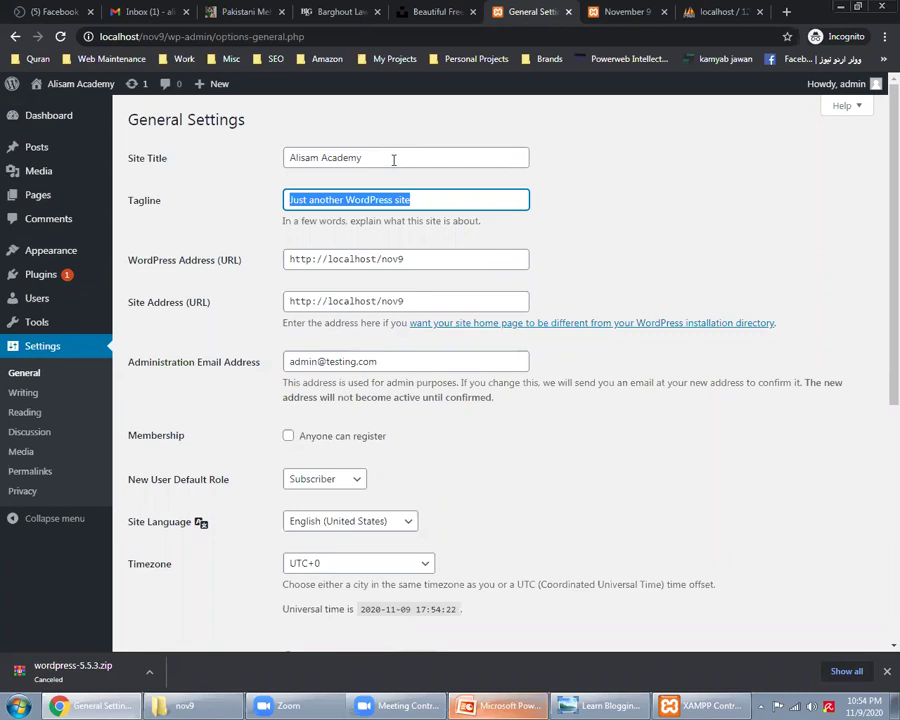
text(Some Du)
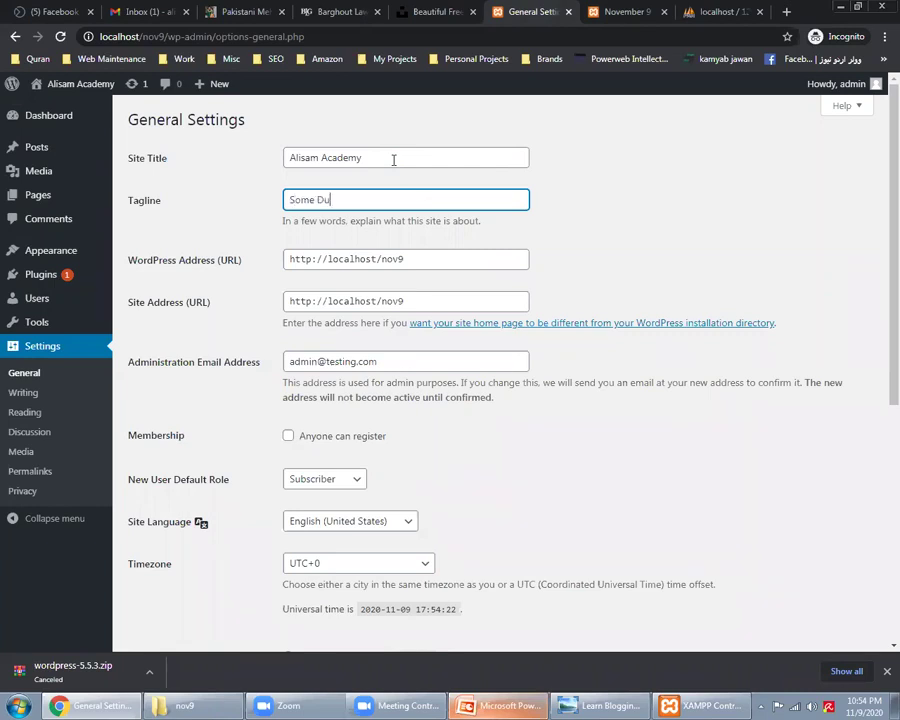
text(mmy Text)
Step: Review the administration e-mail and other settings, then save the changes
scroll(222, 352, down, 3)
scroll(222, 352, up, 2)
triple_click(393, 292)
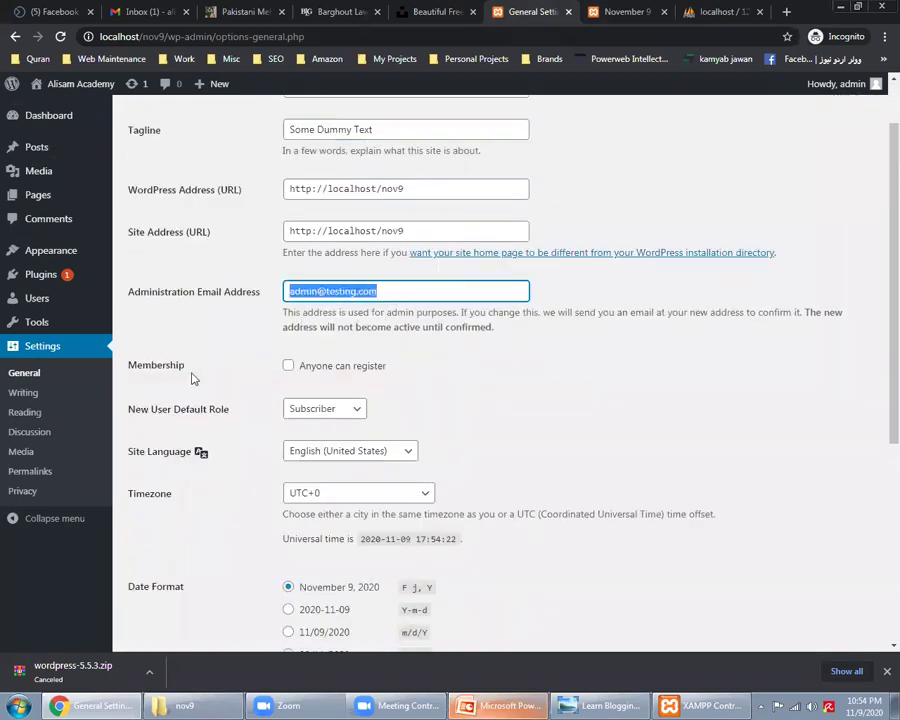
scroll(258, 354, down, 2)
scroll(257, 354, down, 3)
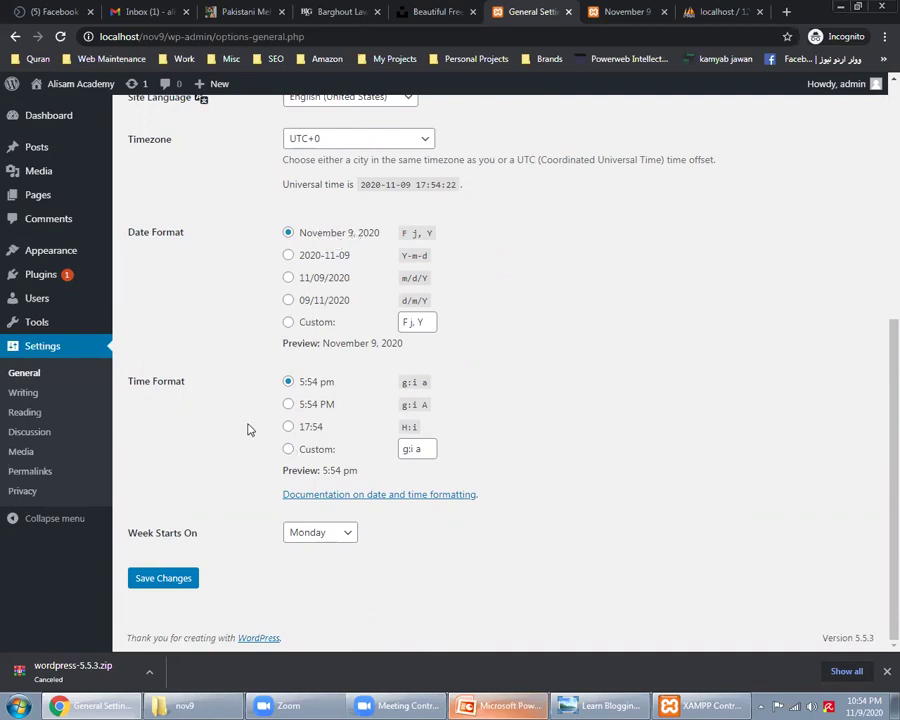
scroll(240, 420, up, 2)
scroll(248, 408, down, 2)
scroll(250, 400, up, 3)
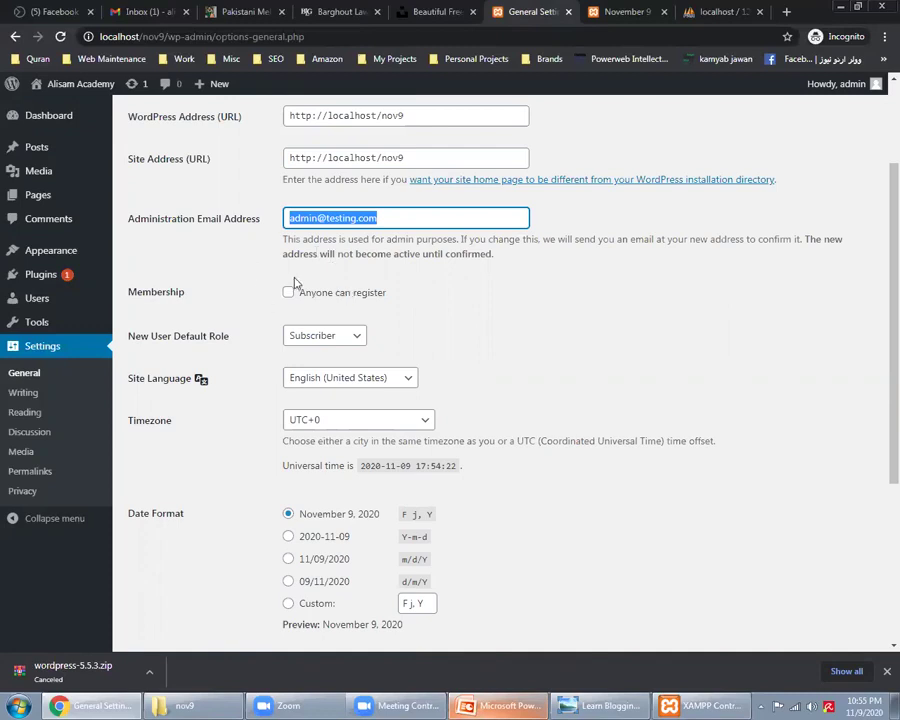
scroll(240, 290, down, 5)
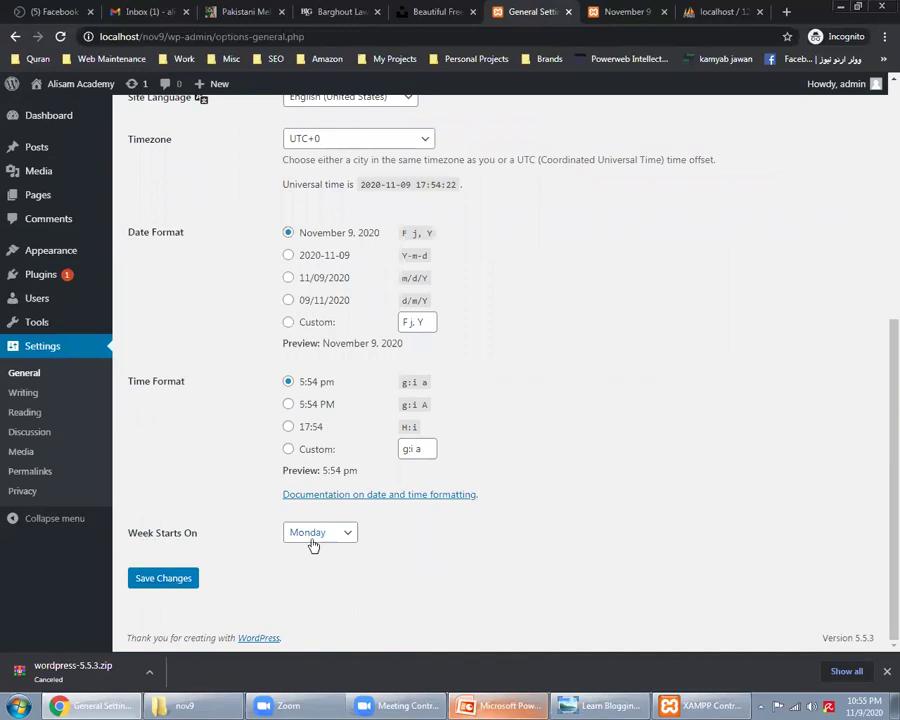
click(172, 579)
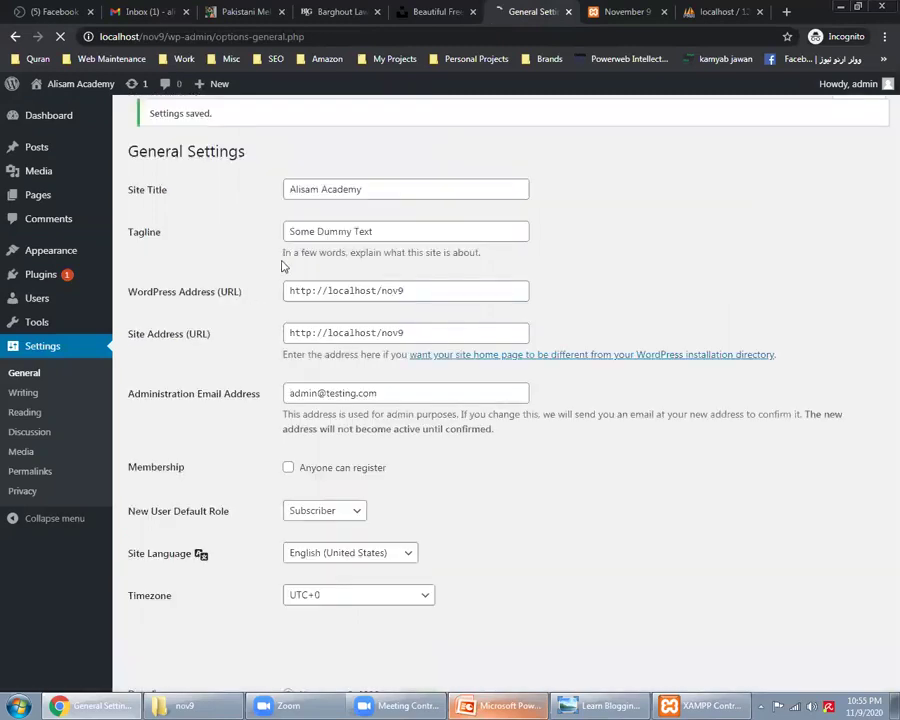
Step: Check the saved title and tagline, then reload the live site to show them
triple_click(335, 197)
triple_click(333, 237)
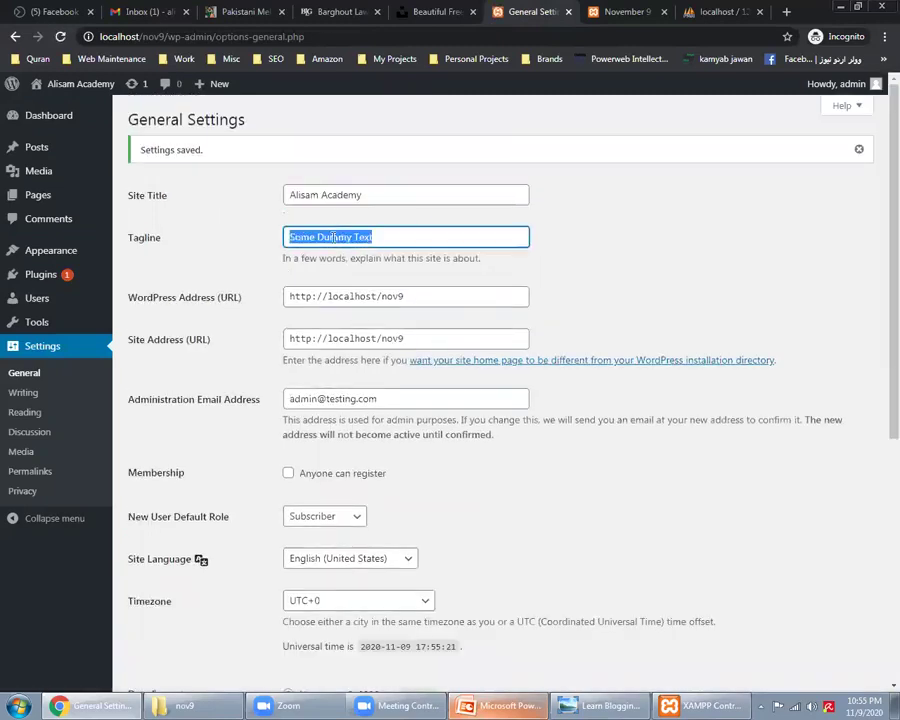
click(652, 10)
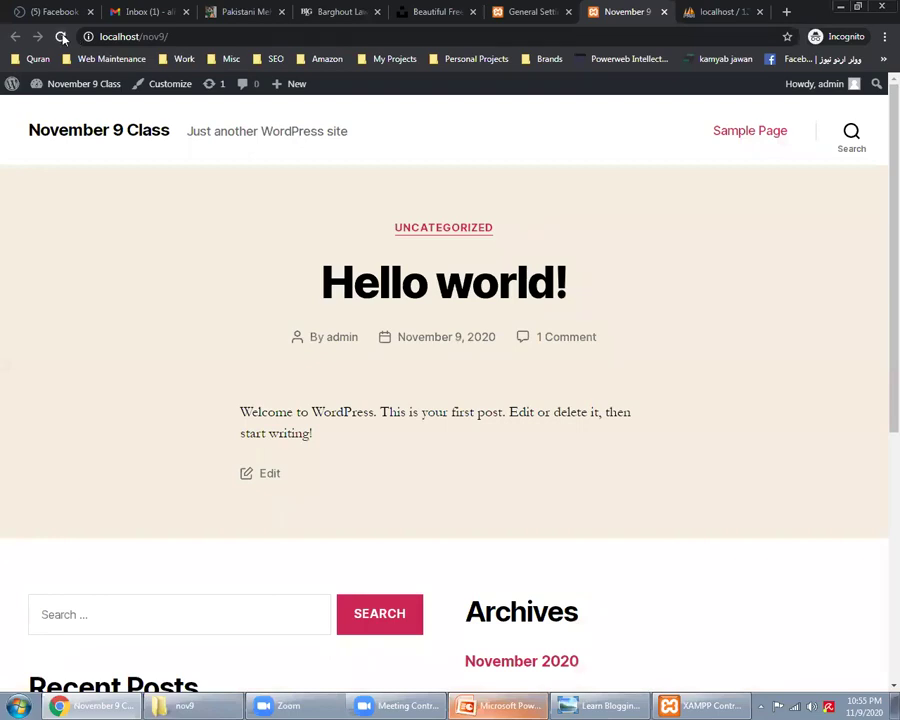
click(61, 37)
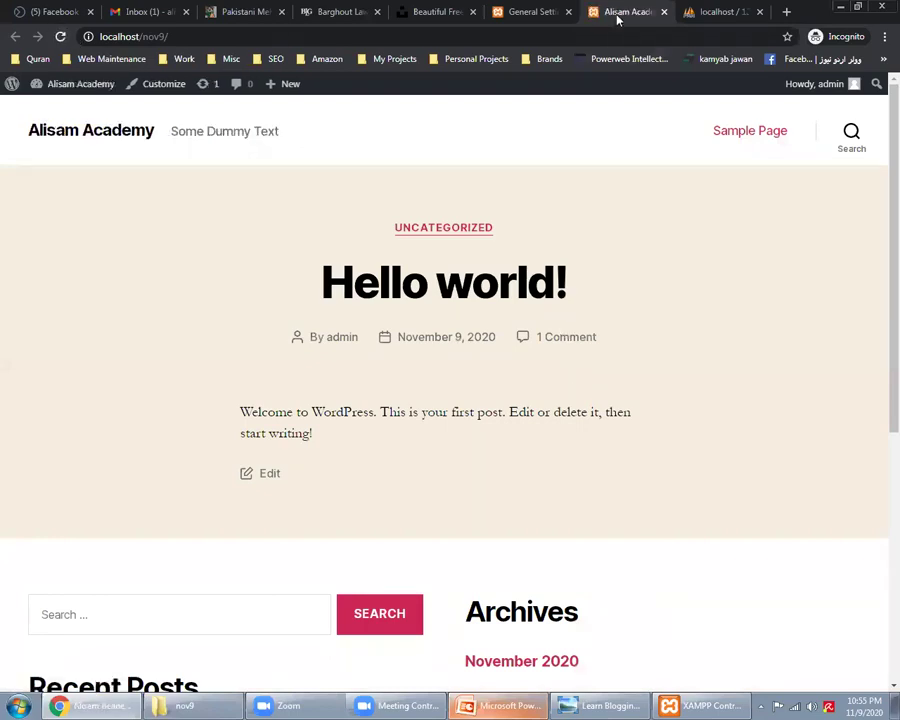
Step: Open the permalink settings and examine the Hello world post's date-based address (2020/11/09)
click(522, 11)
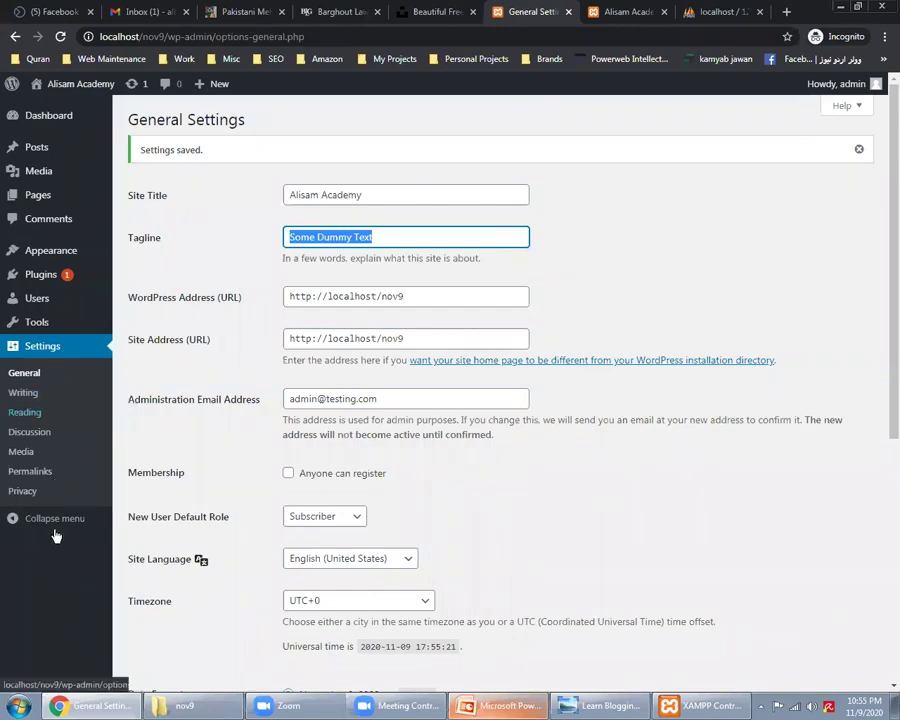
click(27, 472)
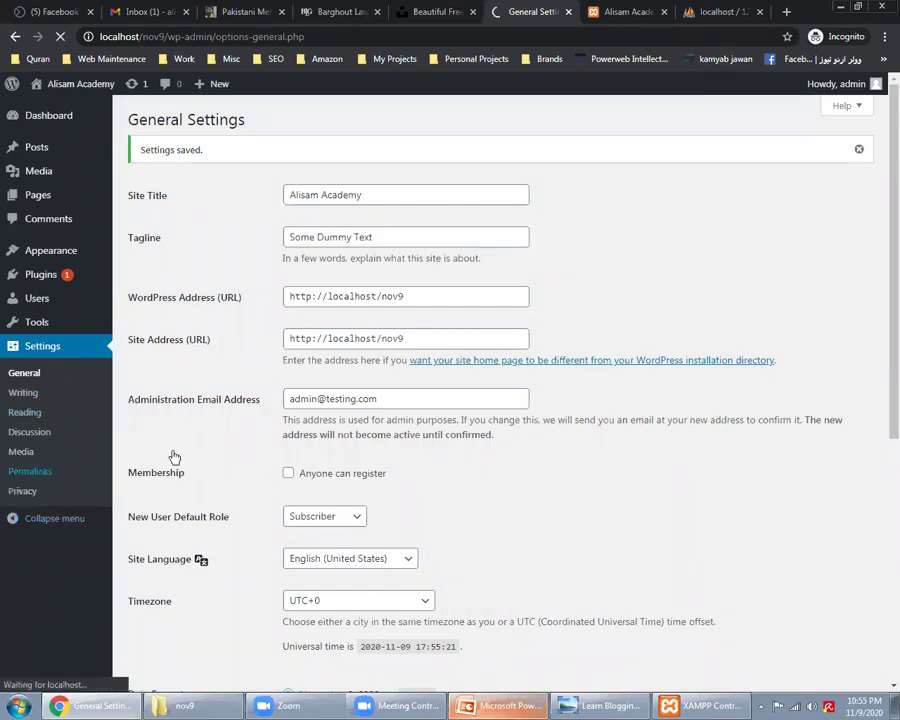
click(635, 8)
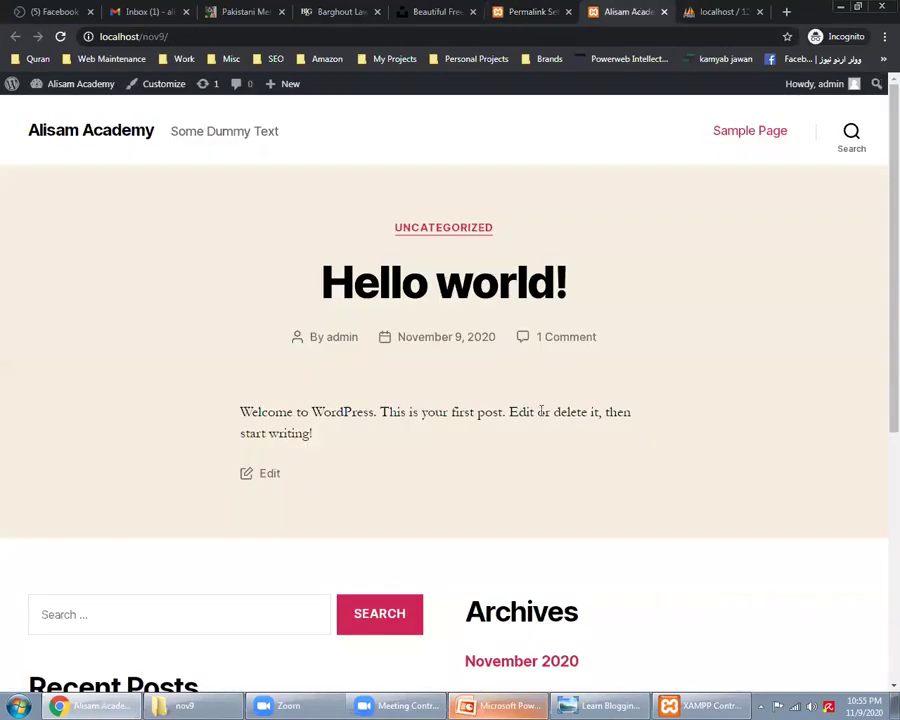
click(431, 292)
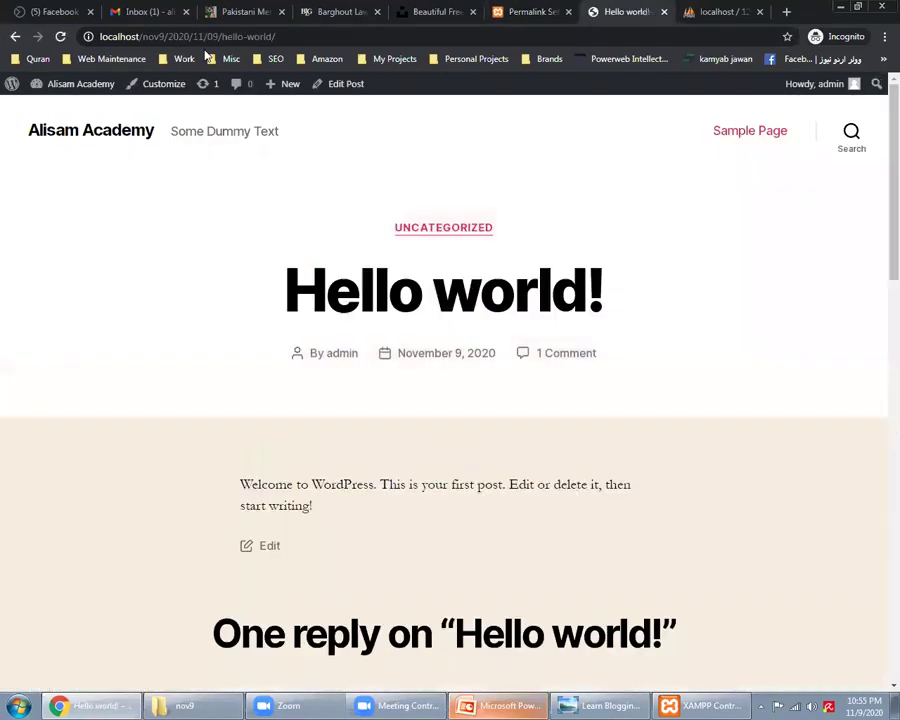
click(158, 37)
drag(167, 36, 288, 40)
double_click(173, 37)
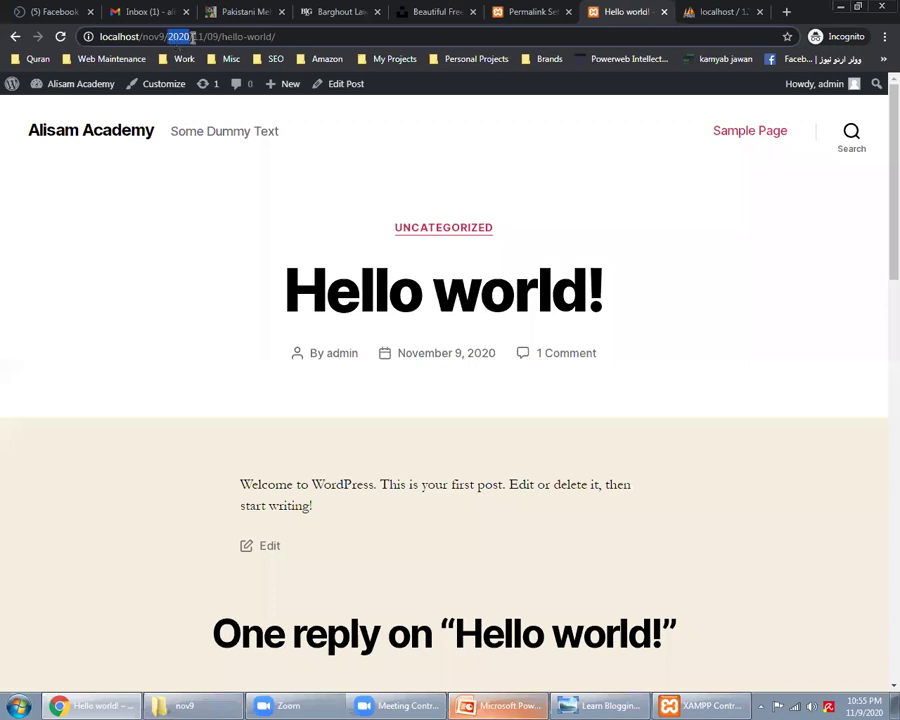
double_click(200, 37)
double_click(212, 37)
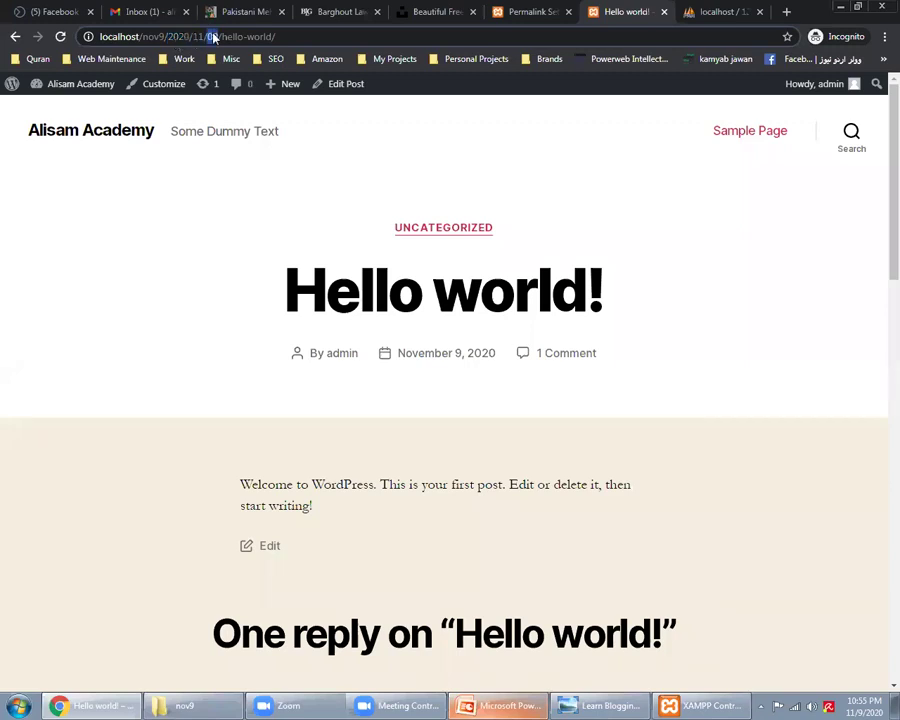
double_click(226, 37)
triple_click(225, 37)
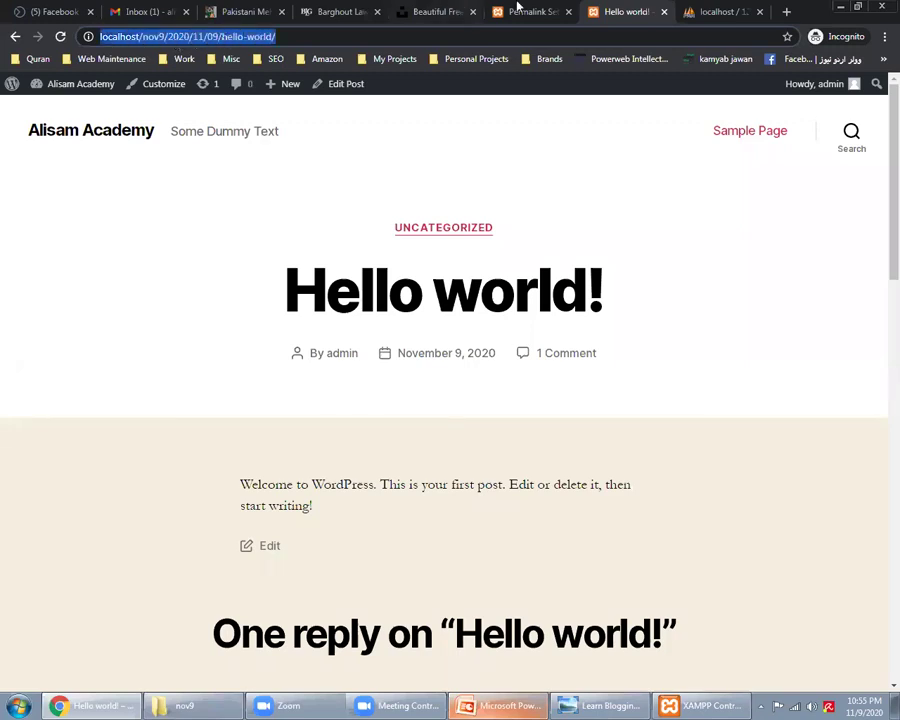
Step: Choose the Post name permalink structure, save it, and reload the Hello world post
click(516, 8)
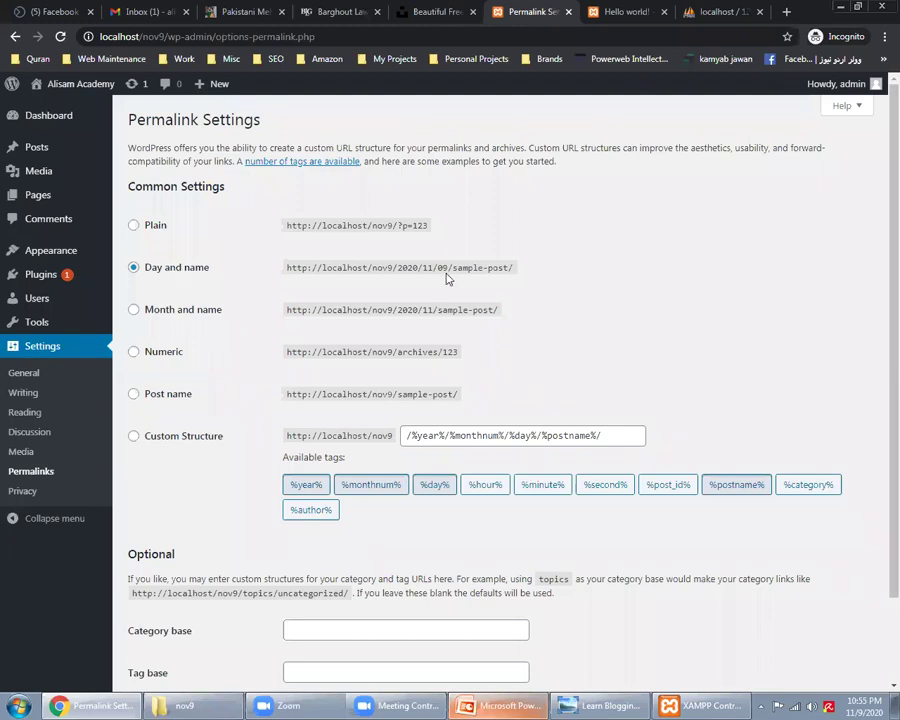
click(170, 395)
scroll(115, 450, down, 1)
click(165, 621)
click(630, 11)
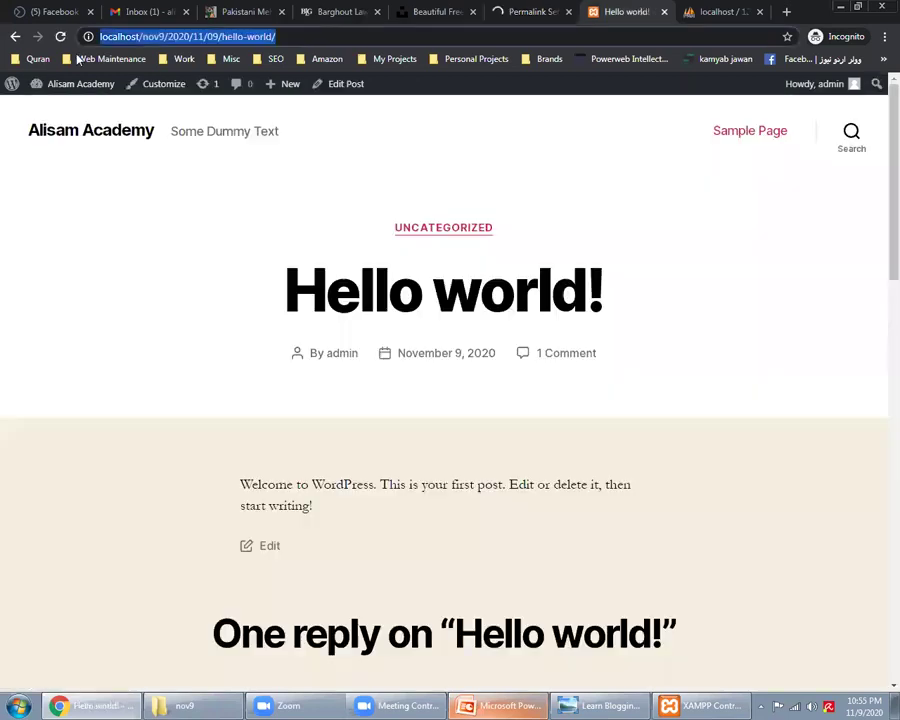
click(60, 36)
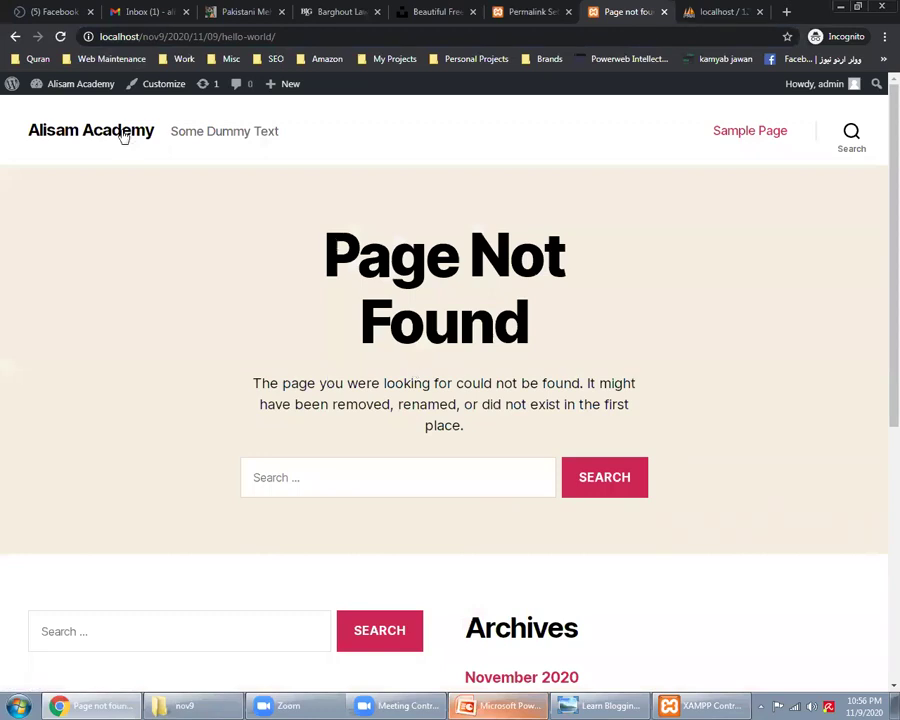
Step: Confirm the post now sits at /hello-world/, then bring up the Yellow Mehndi Dresses article
click(121, 135)
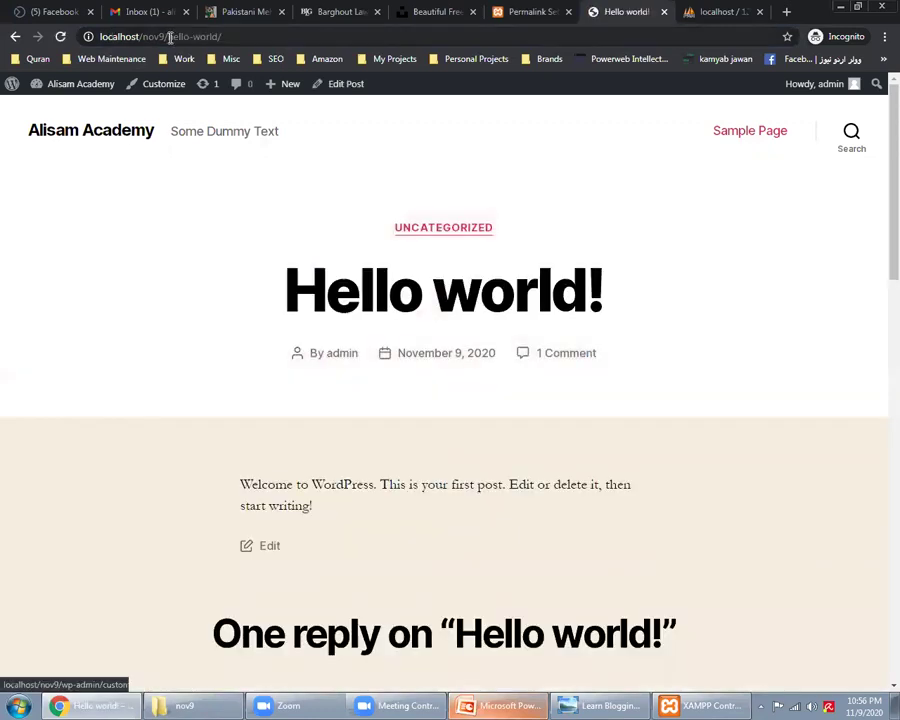
drag(250, 36, 170, 36)
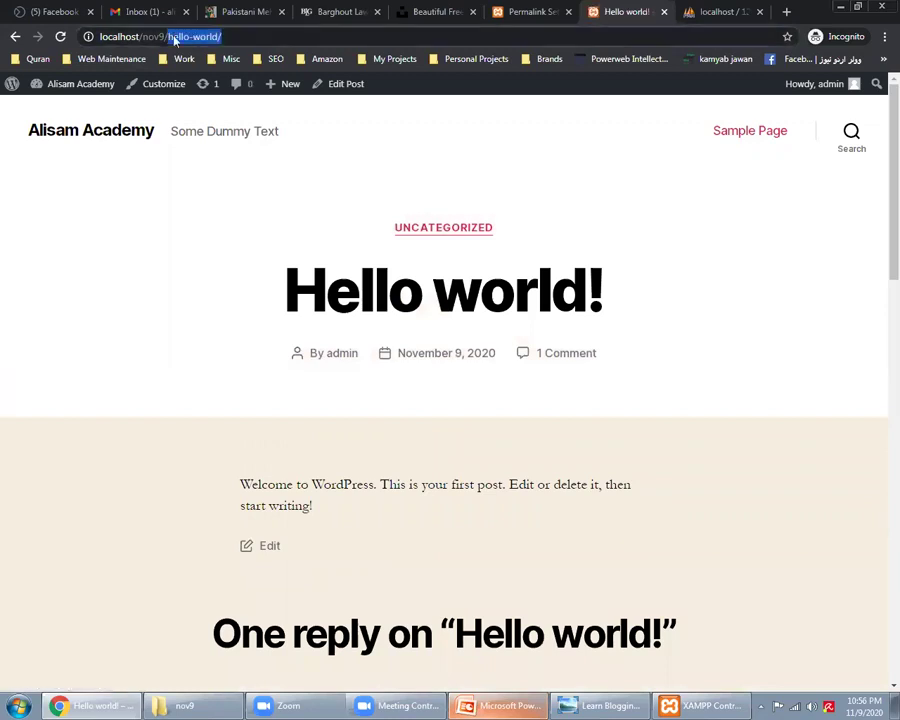
drag(261, 40, 168, 37)
key(ctrl+3)
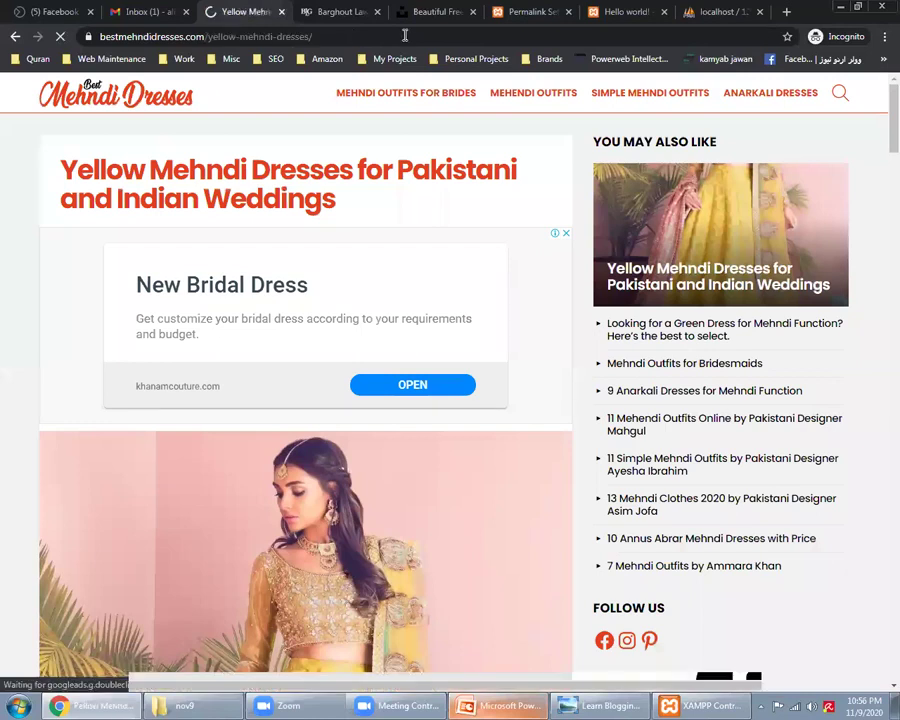
drag(240, 36, 538, 8)
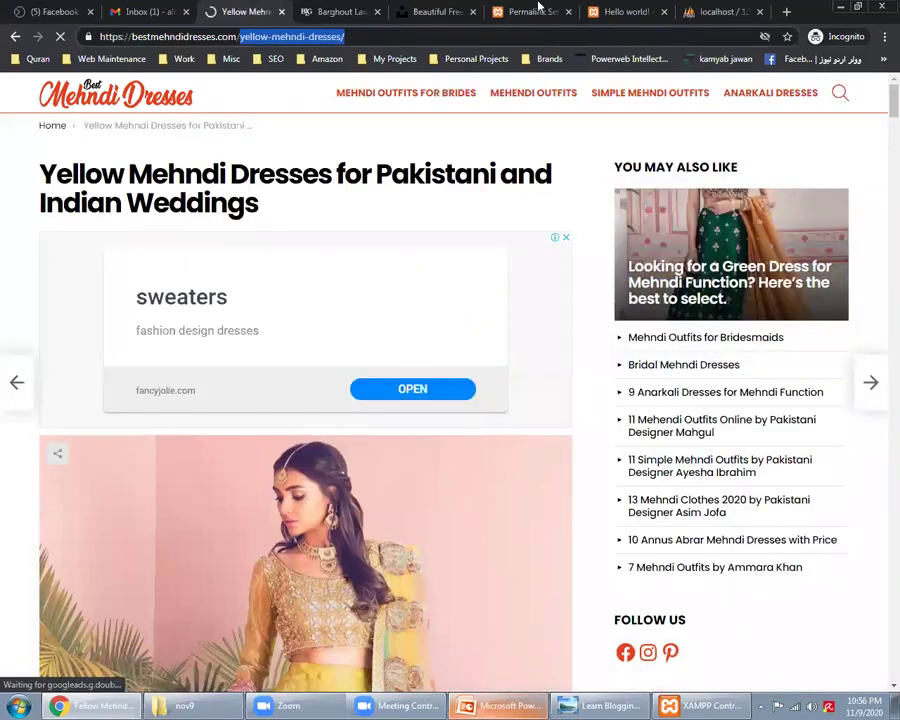
Step: Select 'Yellow Mehndi Dresses' in the article heading and Google it in a new tab
click(532, 11)
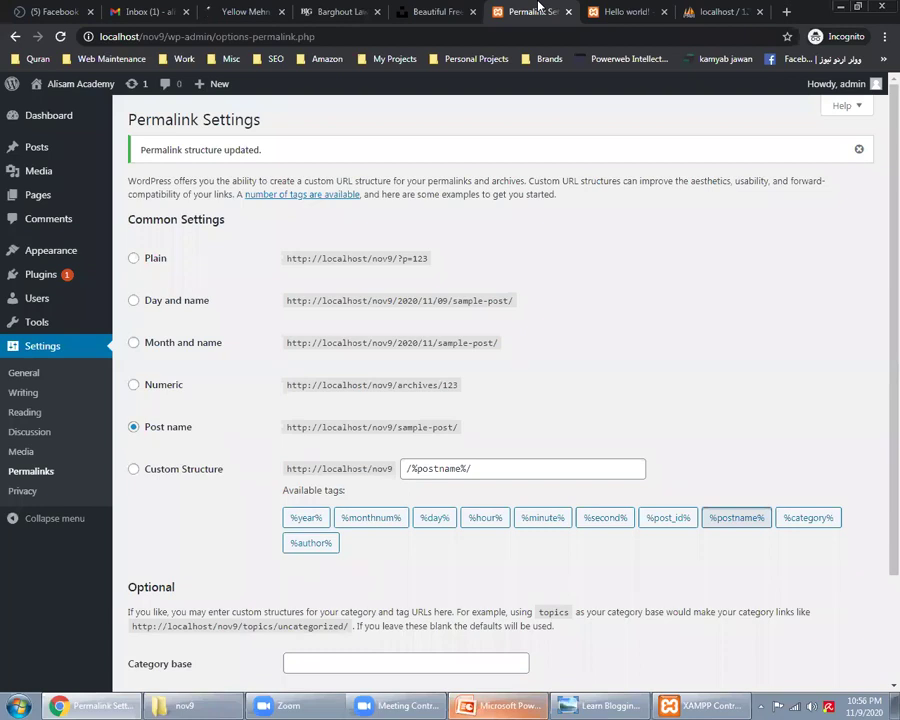
key(ctrl+3)
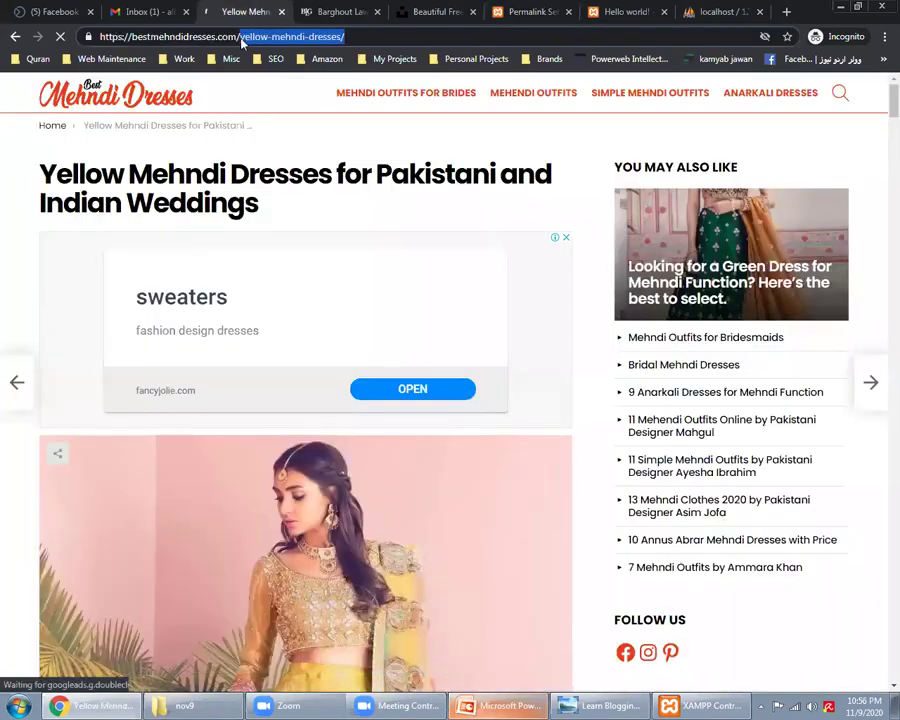
click(240, 37)
key(shift+Right)
key(shift+Right)
key(shift+Right)
key(shift+Right)
key(shift+Right)
key(shift+Right)
key(shift+Right)
key(shift+Right)
key(shift+Right)
key(shift+Right)
key(shift+Right)
key(shift+Right)
key(shift+Right)
key(shift+Right)
key(shift+Right)
key(shift+Right)
key(shift+Right)
key(shift+Right)
key(shift+Right)
key(shift+Right)
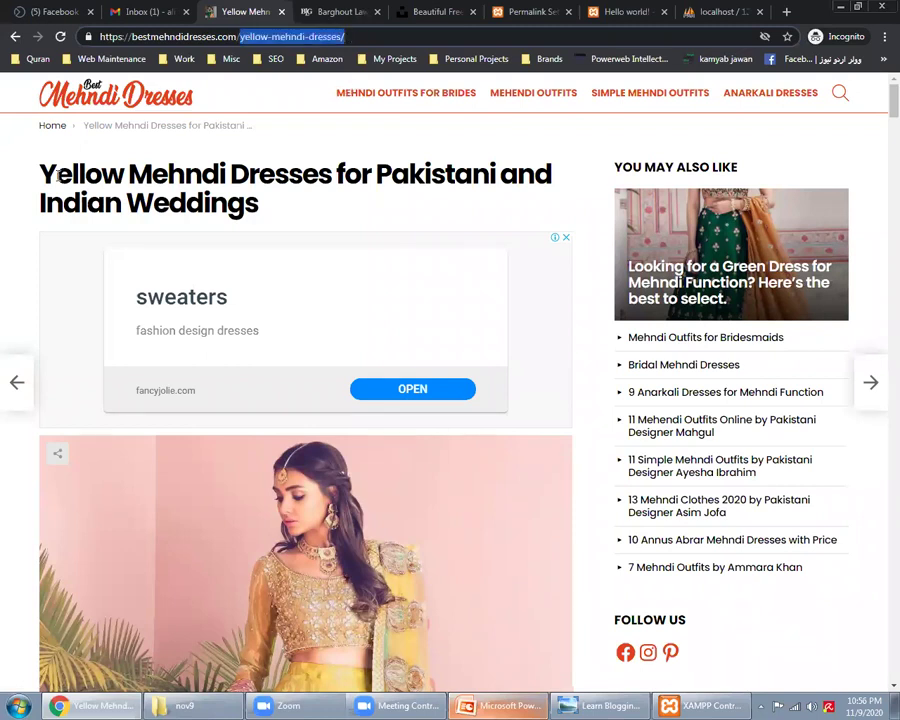
drag(40, 172, 112, 173)
drag(320, 173, 318, 174)
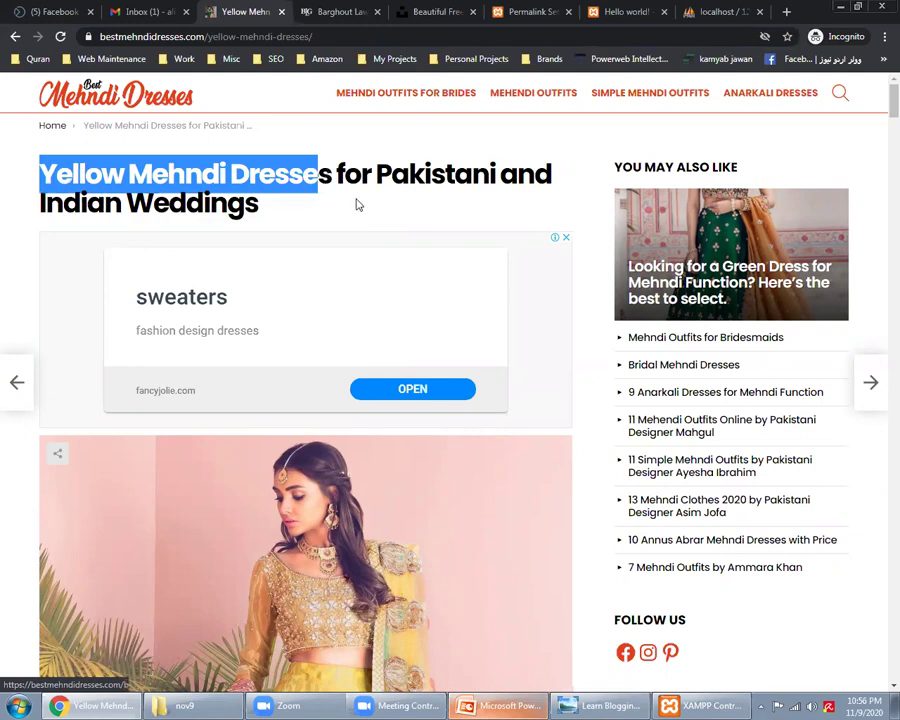
right_click(331, 176)
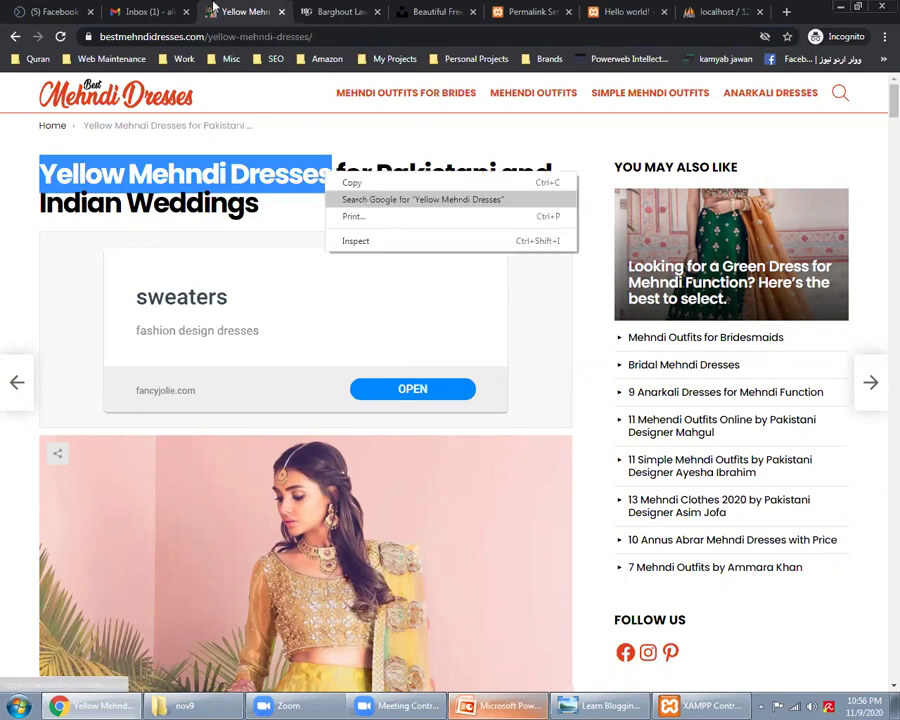
key(Return)
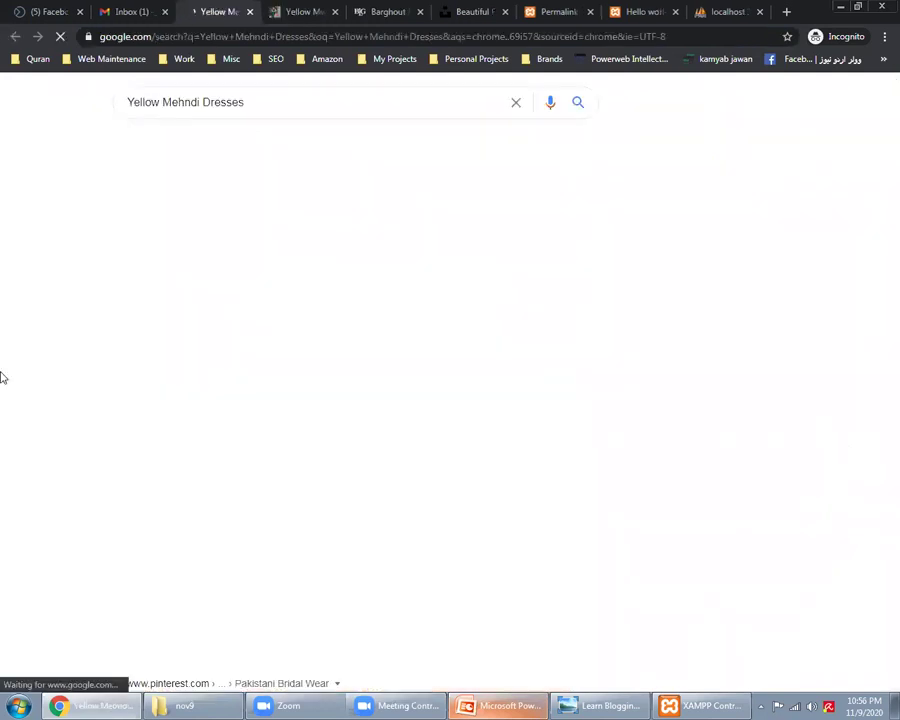
Step: Look over the Yellow Mehndi Dresses Google results and the mehndi article, then select the search query
scroll(206, 554, down, 3)
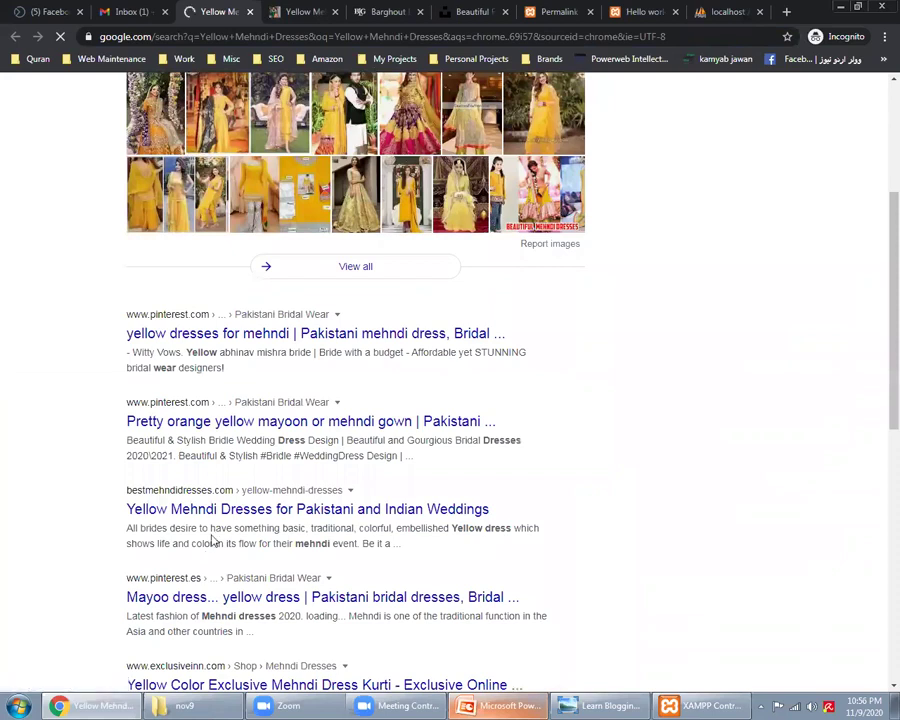
triple_click(213, 540)
scroll(24, 530, up, 3)
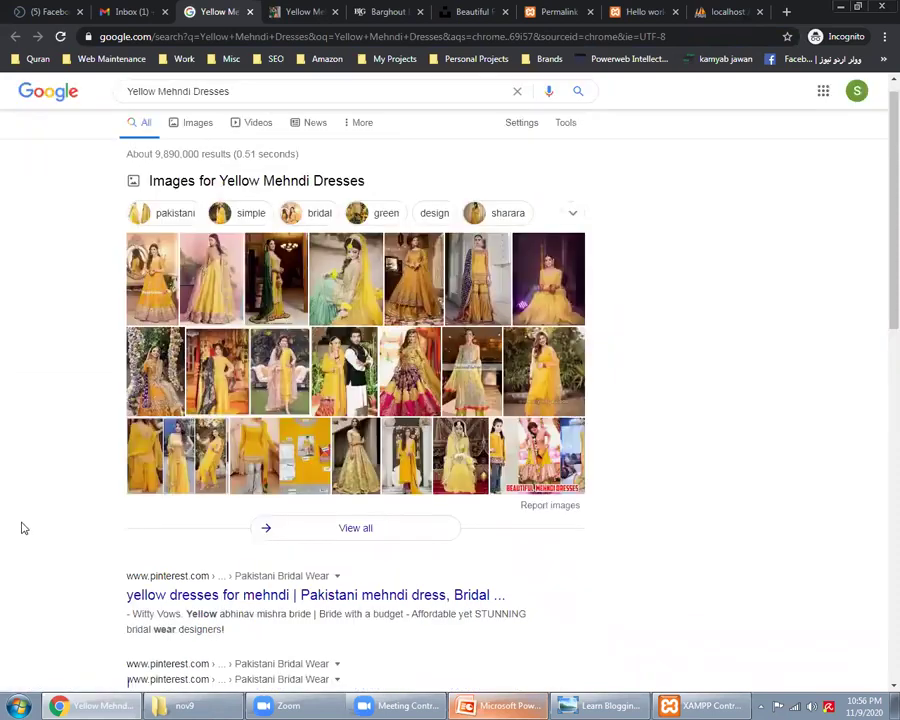
scroll(24, 528, up, 1)
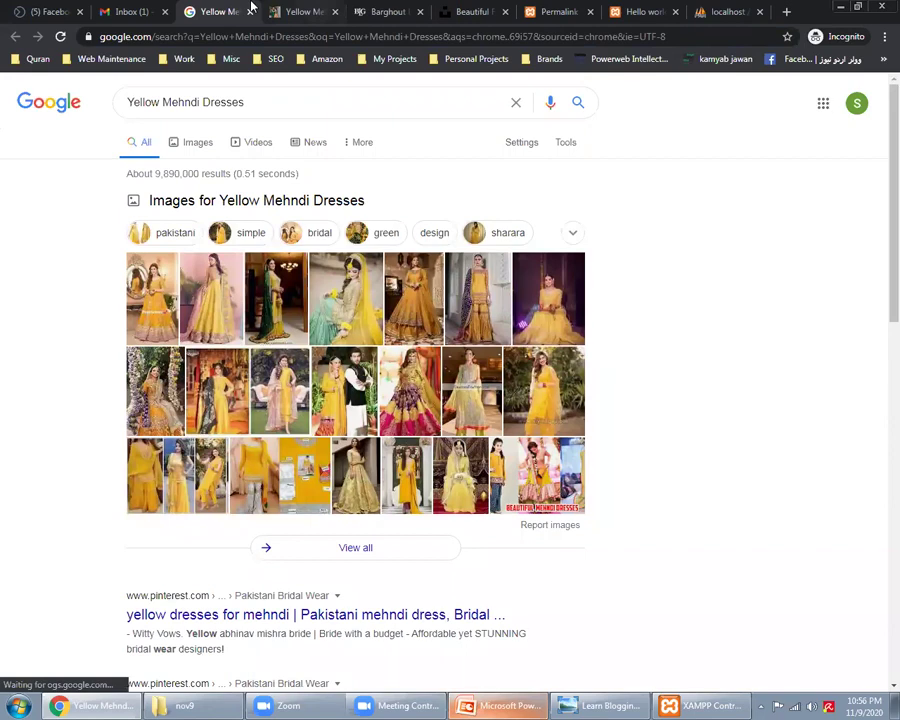
key(ctrl+Tab)
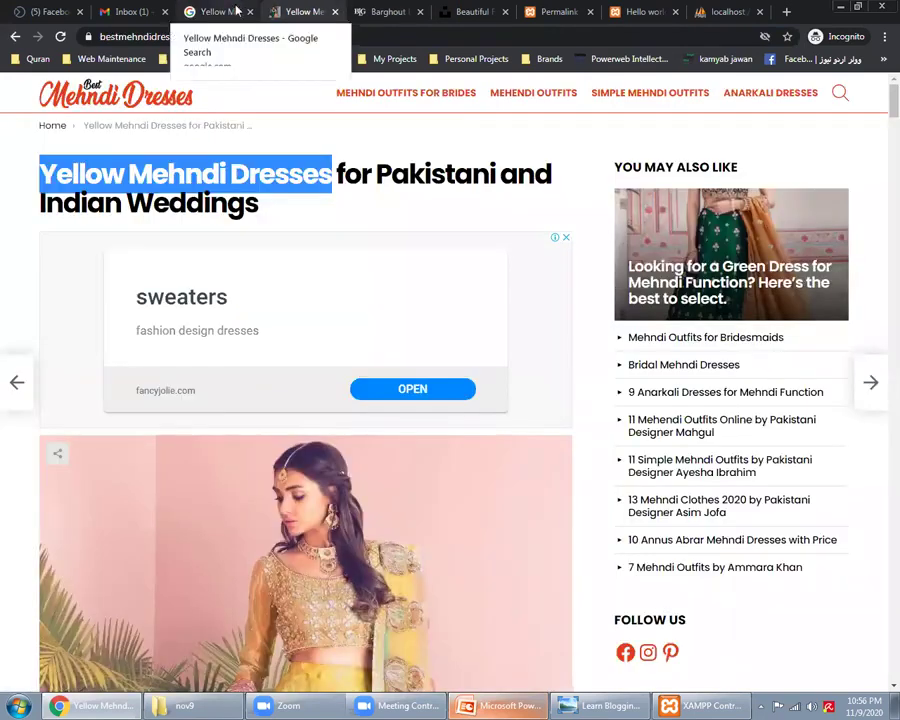
click(234, 8)
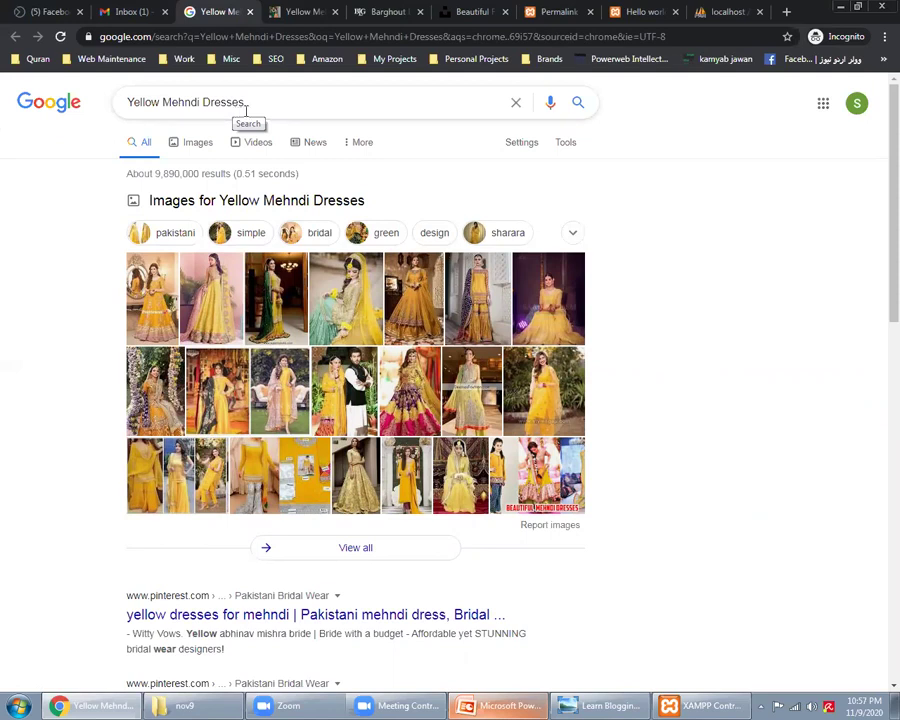
triple_click(246, 110)
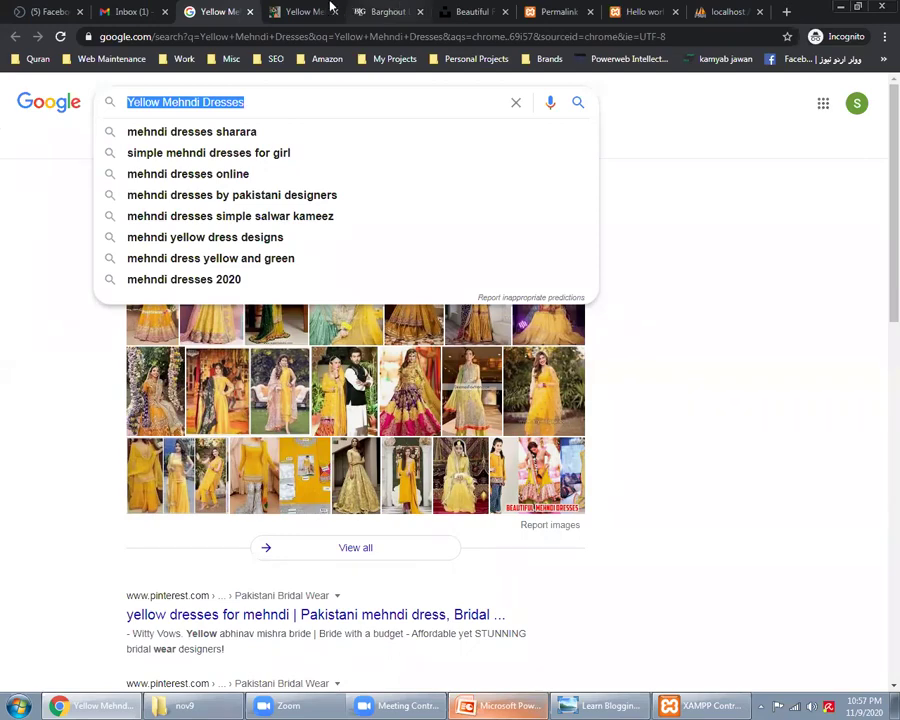
Step: Return to the WordPress Permalink Settings page, set to Post name
key(ctrl+Tab)
key(ctrl+shift+Tab)
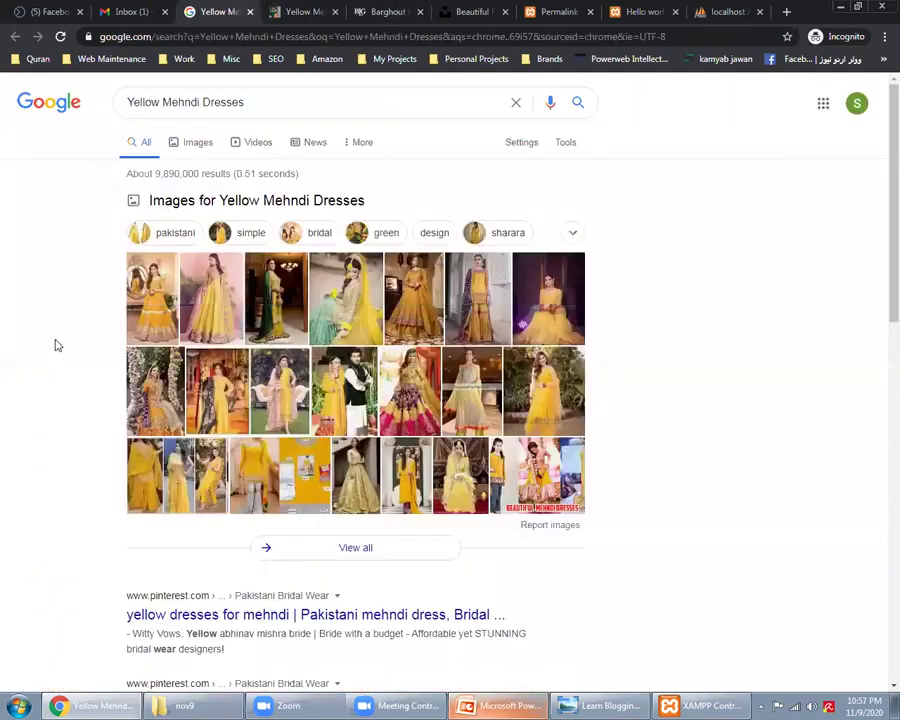
key(ctrl+Tab)
key(ctrl+Tab)
key(ctrl+Tab)
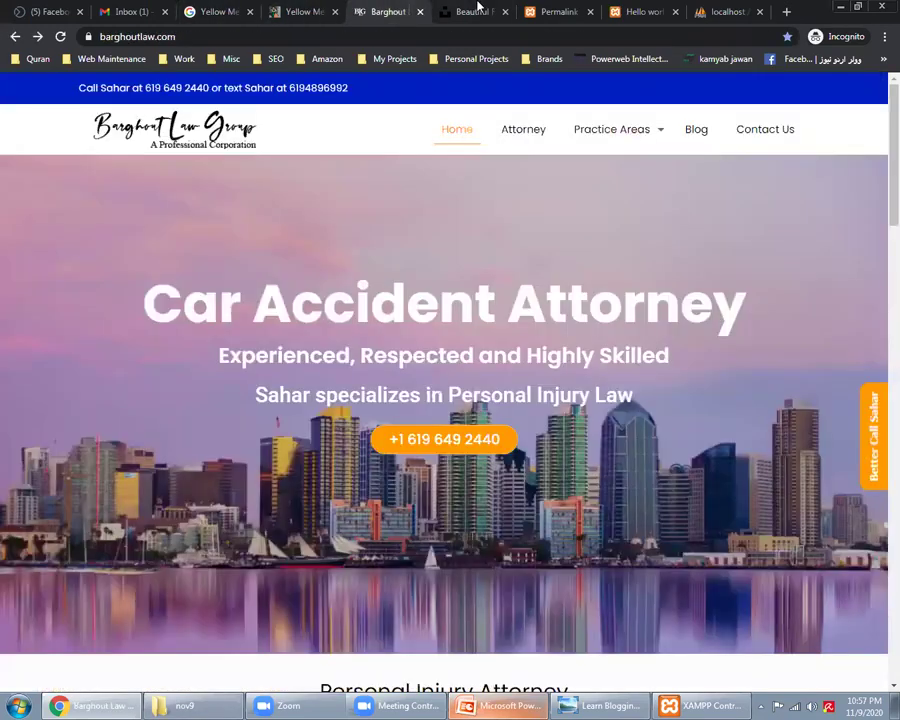
click(533, 8)
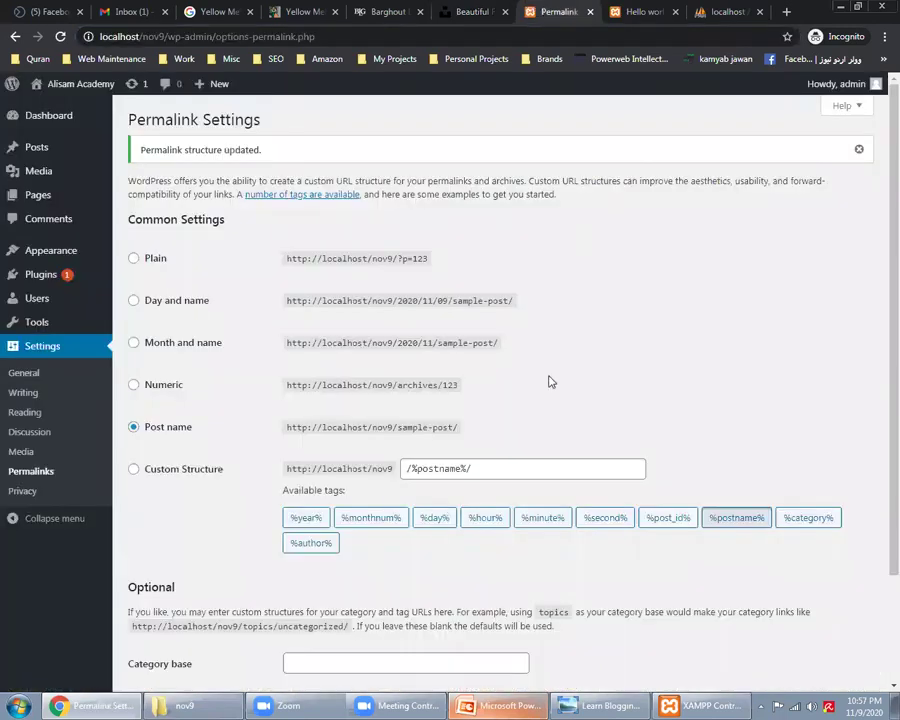
scroll(553, 374, down, 1)
scroll(553, 374, down, 1)
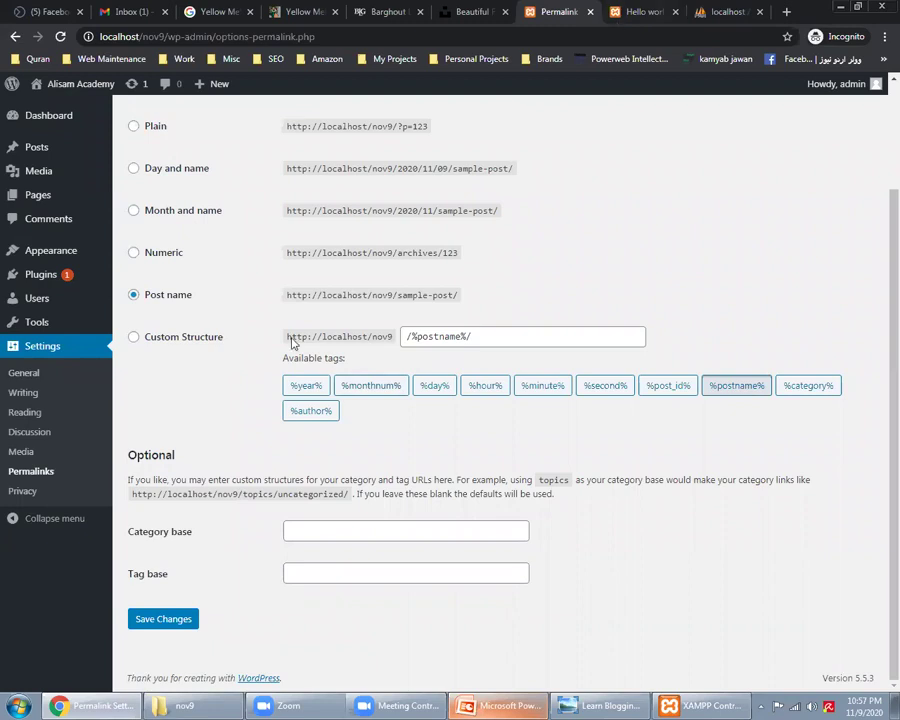
Step: Reload Permalink Settings to save the Post name structure, then view the All Users list
scroll(50, 404, up, 1)
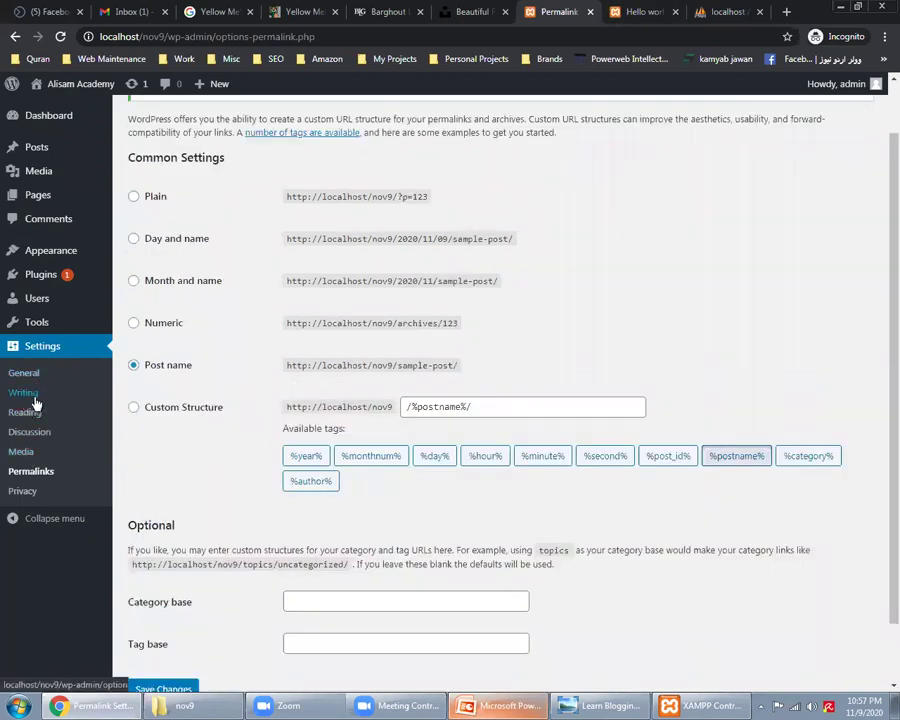
key(Return)
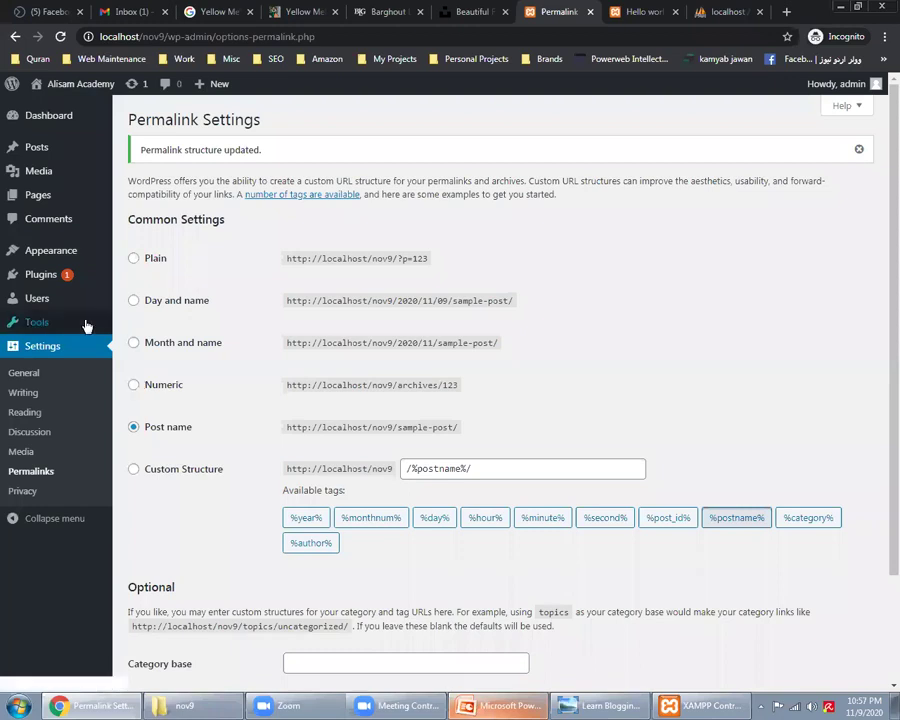
mouse_move(67, 307)
click(136, 300)
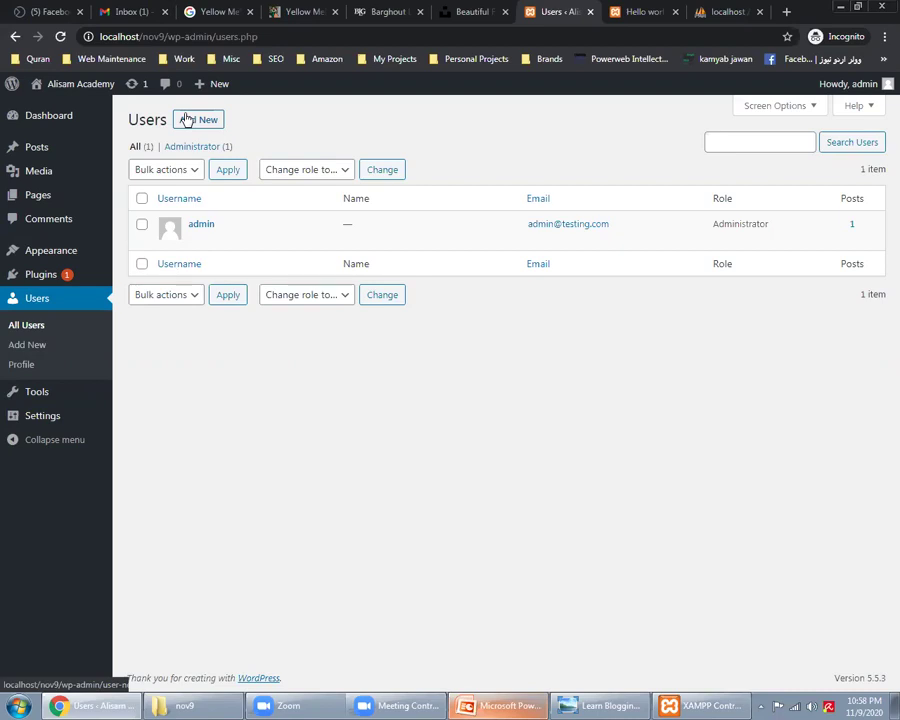
Step: Go to the All Posts list from the Posts menu
mouse_move(80, 252)
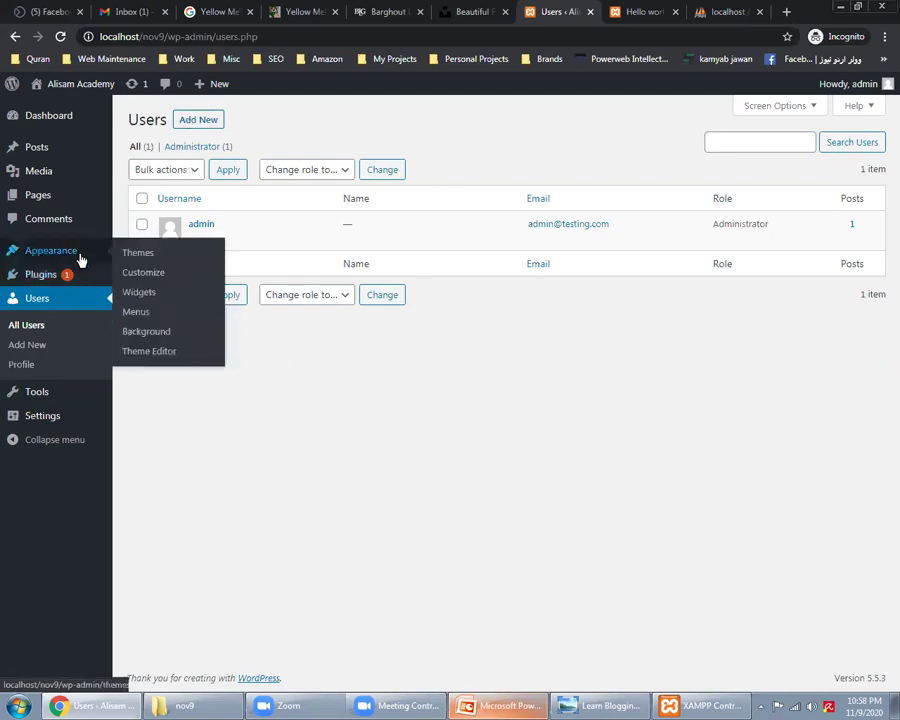
mouse_move(102, 150)
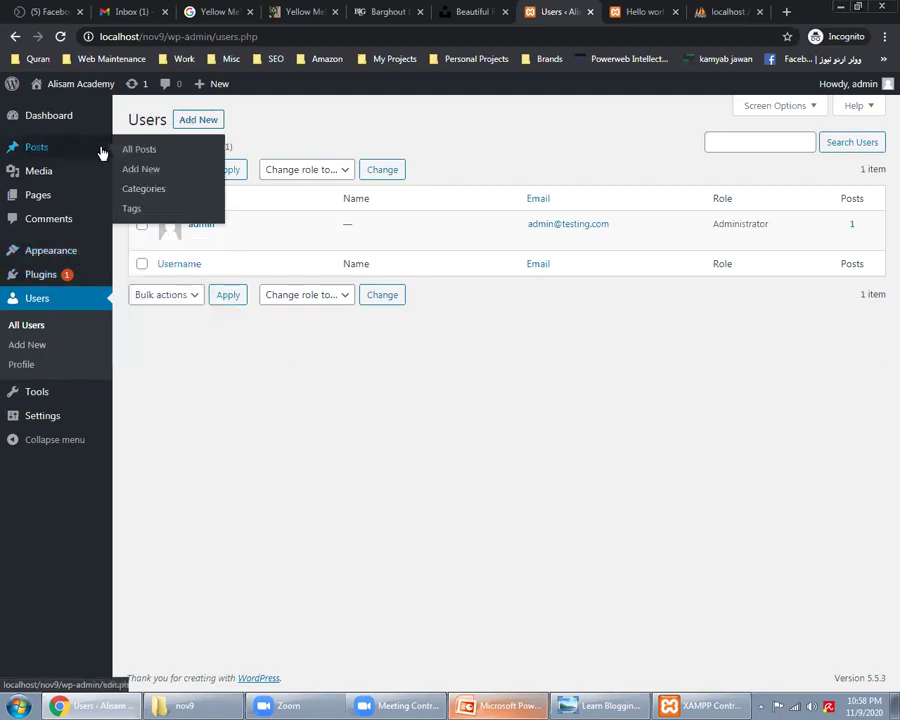
click(139, 152)
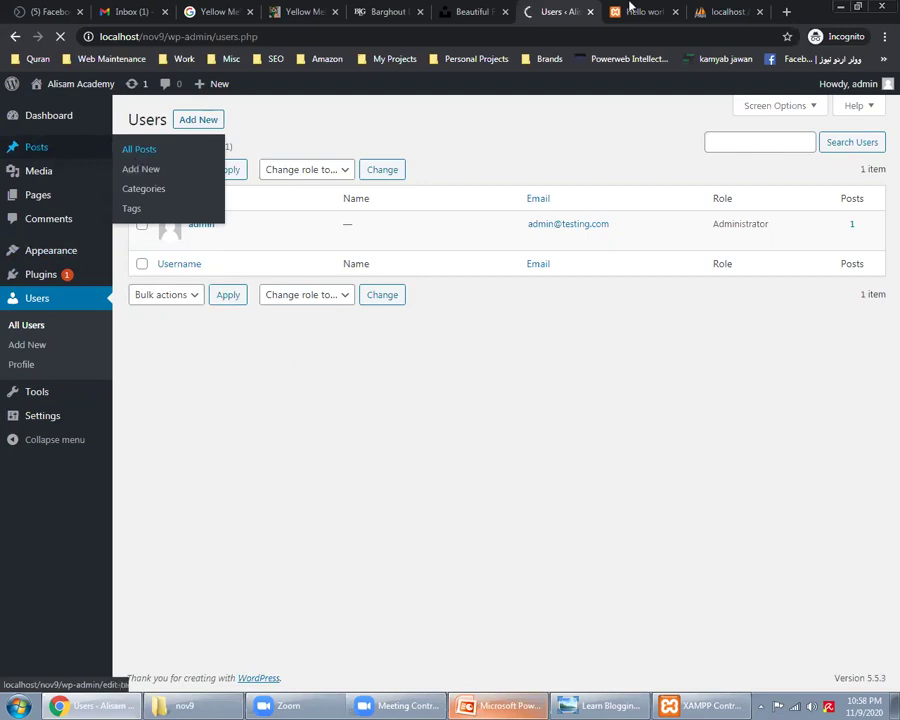
Step: Open the 'Hello world!' post in the block editor and dismiss the welcome guide
key(ctrl+Tab)
scroll(534, 314, down, 1)
scroll(428, 243, up, 1)
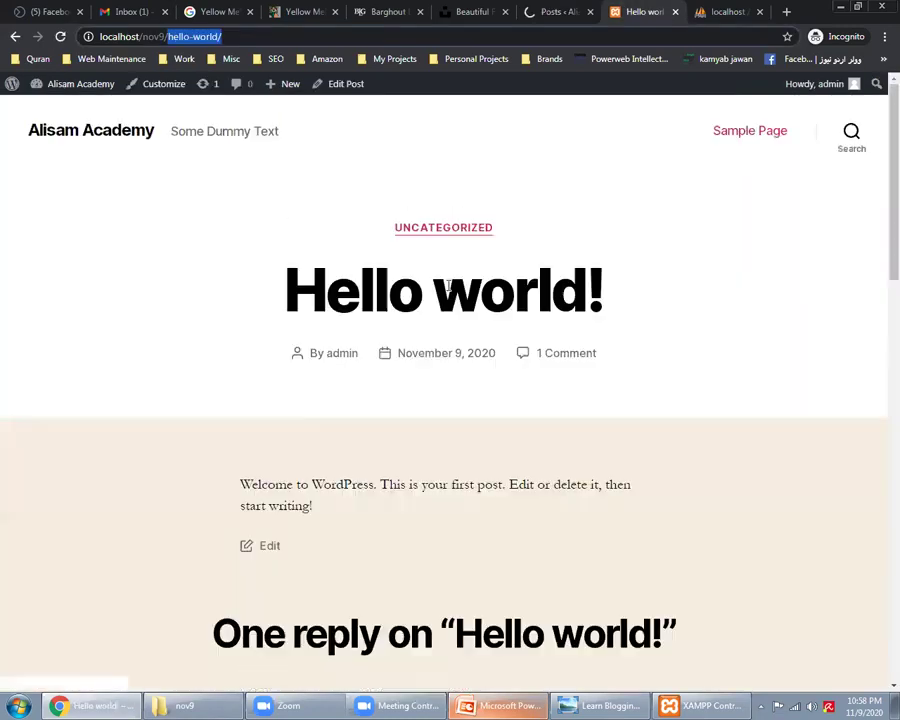
click(555, 11)
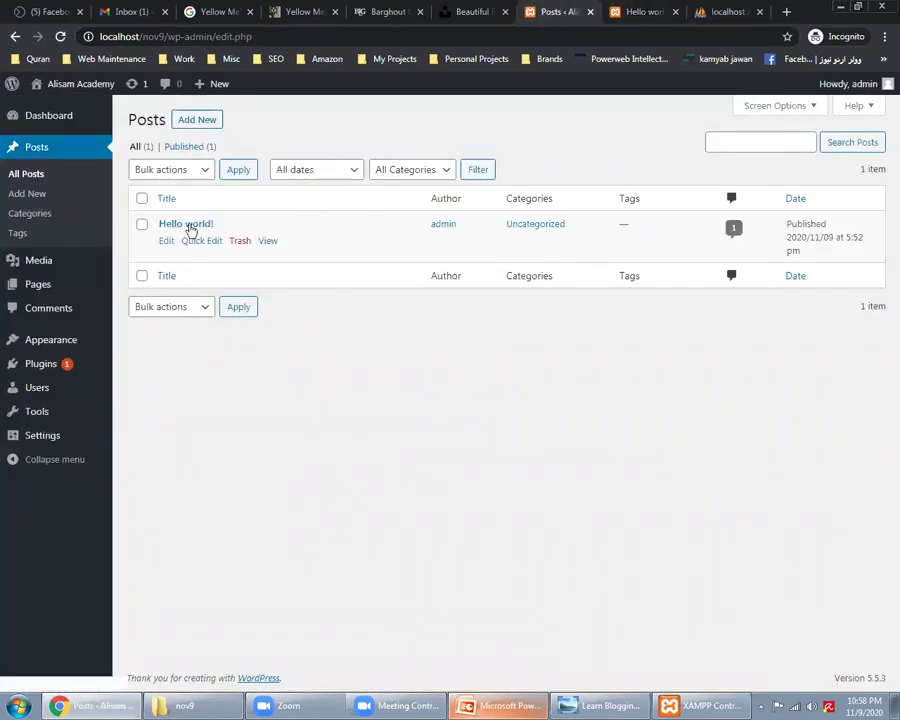
click(190, 226)
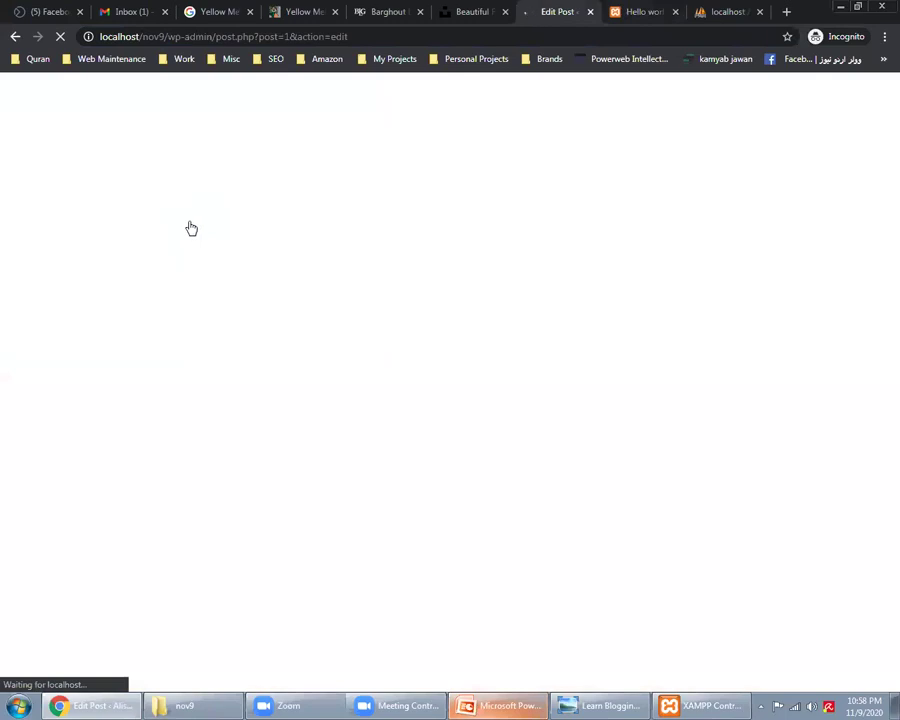
click(645, 12)
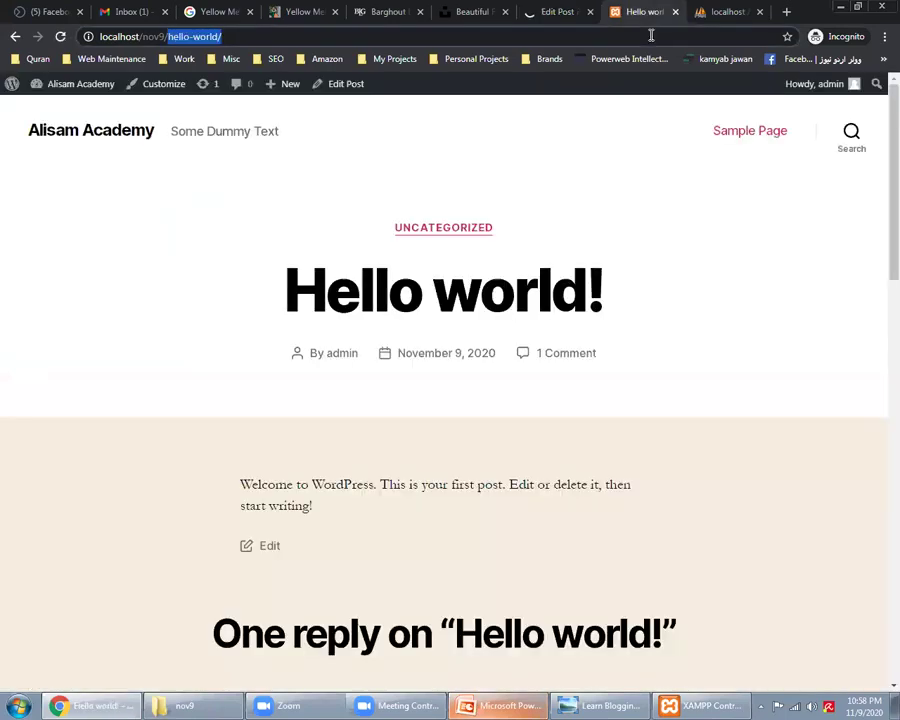
click(546, 8)
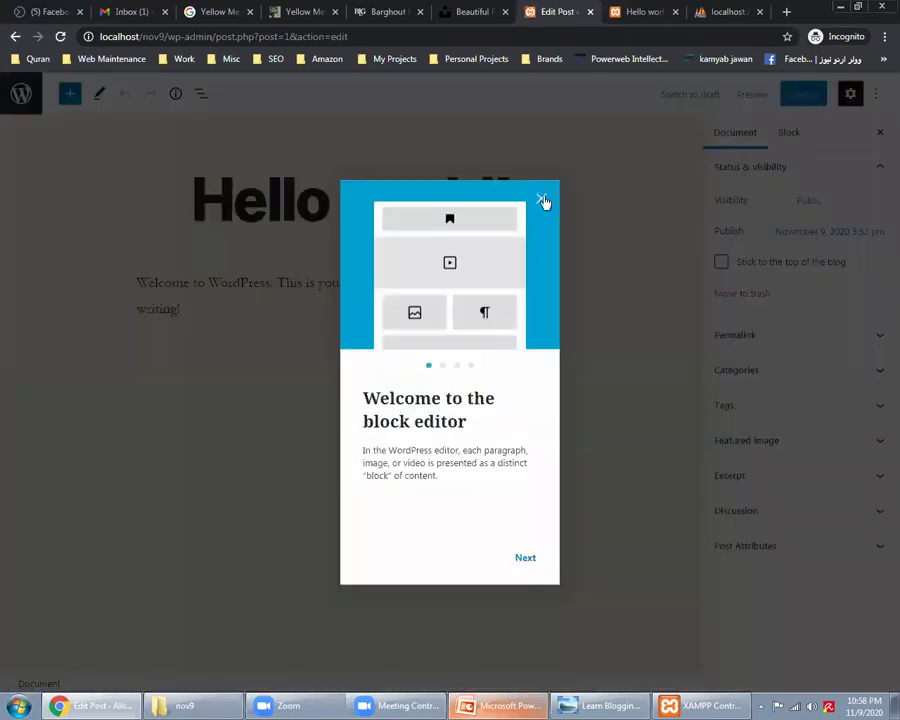
click(541, 201)
Step: Change the post title from 'Hello world!' to 'Hello Alisam'
click(333, 202)
triple_click(333, 202)
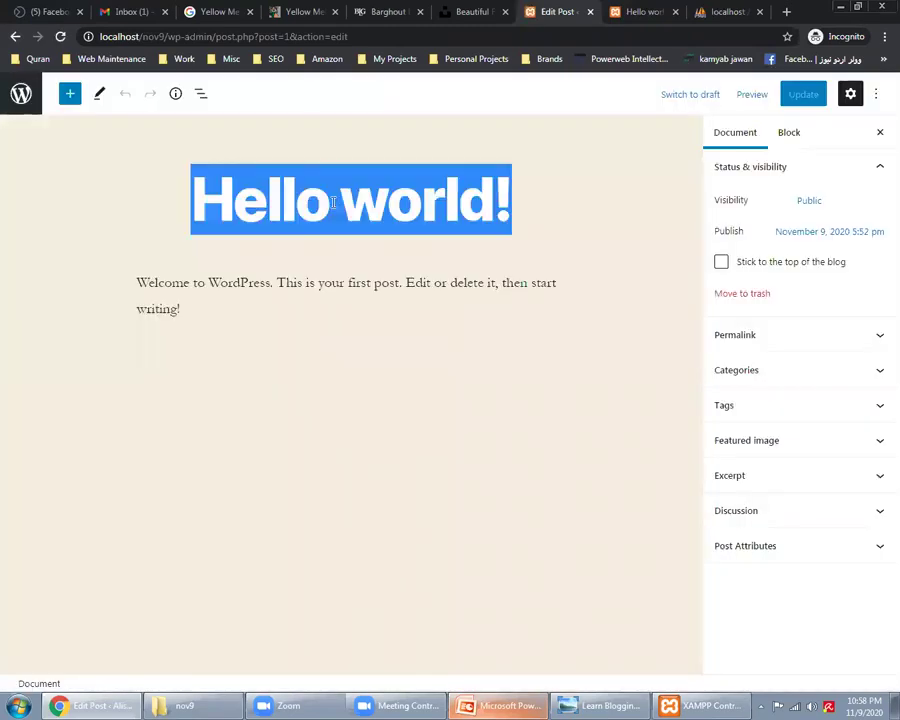
text(Hellow)
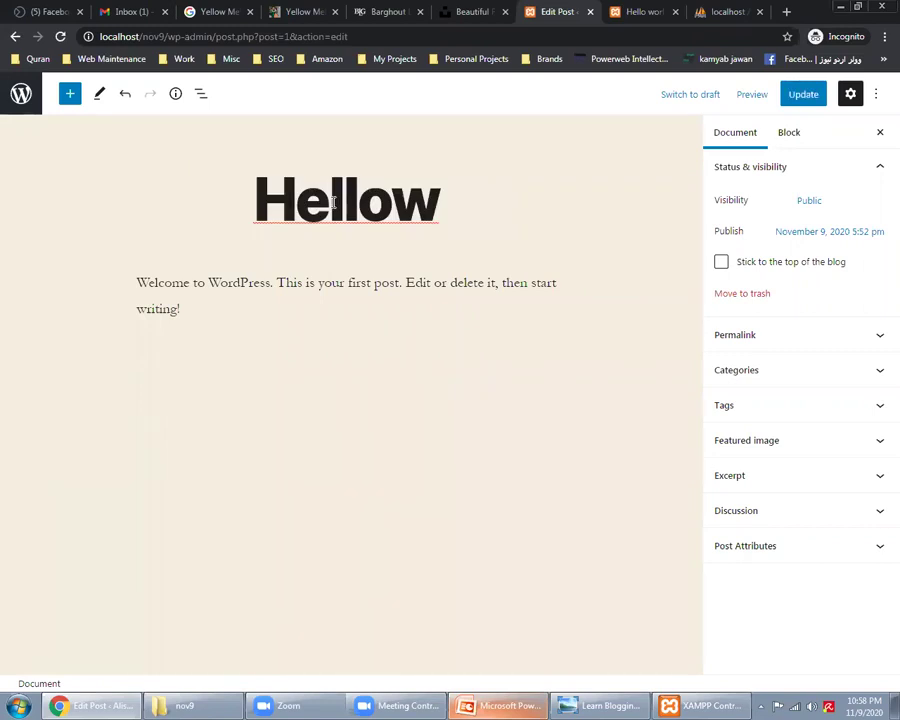
key(BackSpace)
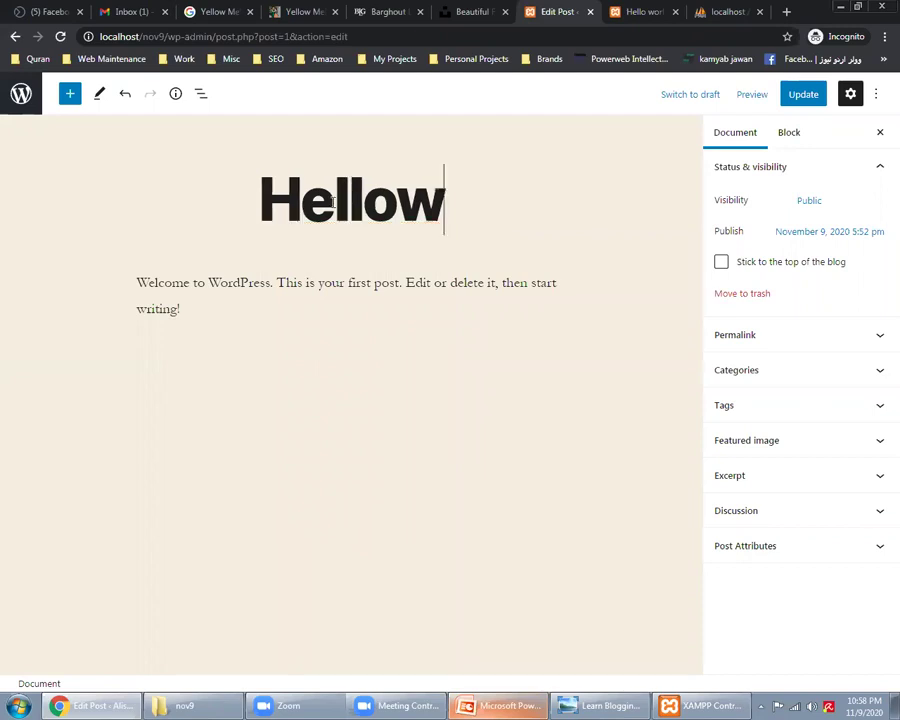
key(BackSpace)
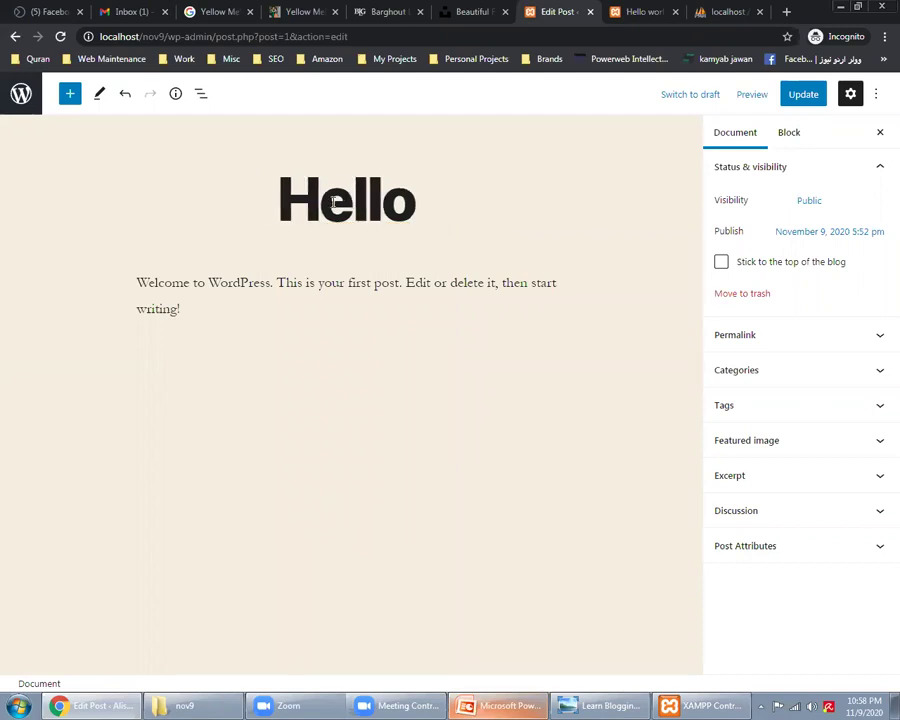
text(Alisam)
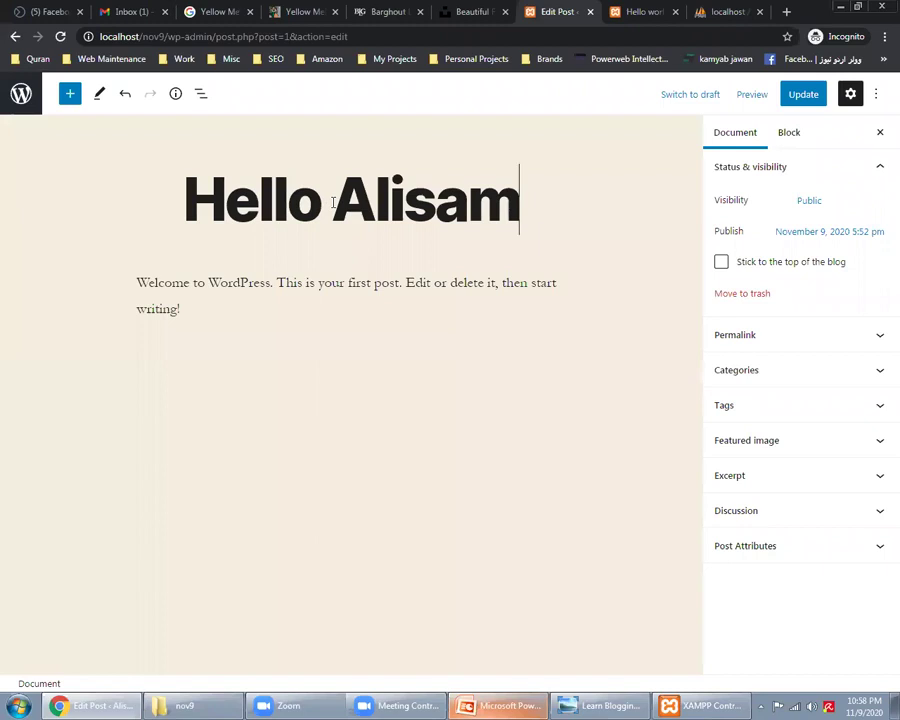
Step: Reload the live post and check the wp-config file in the nov9 site folder
key(ctrl+Tab)
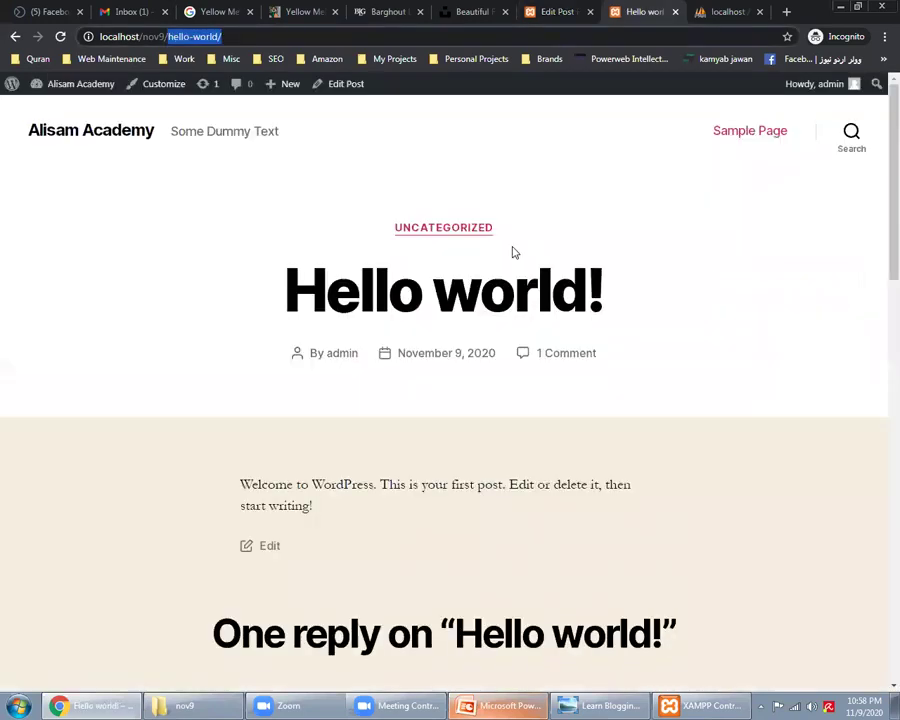
right_click(196, 318)
click(228, 364)
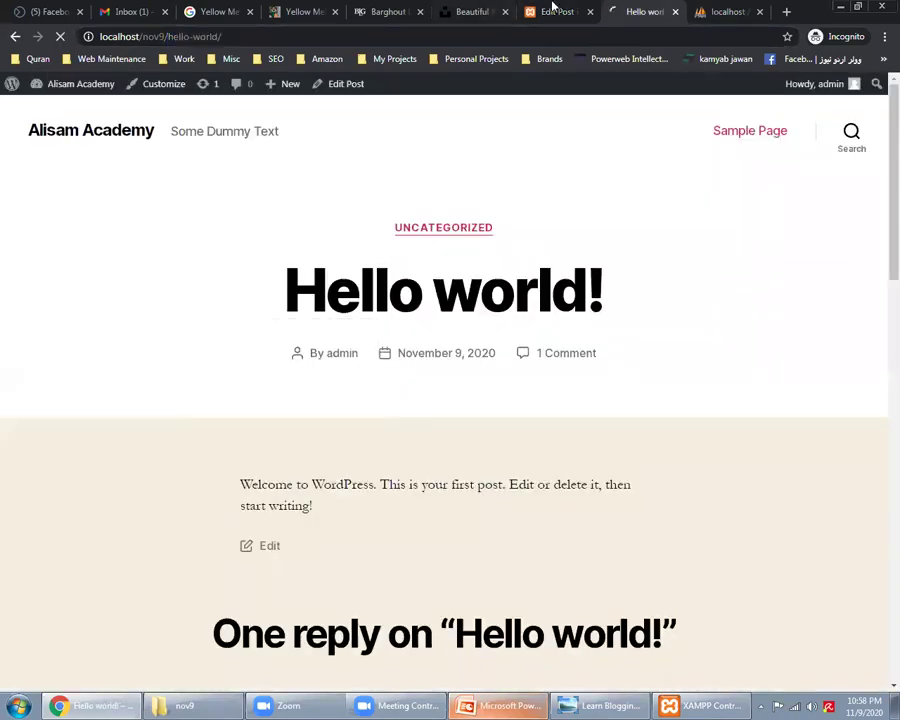
key(ctrl+shift+Tab)
key(alt+Tab)
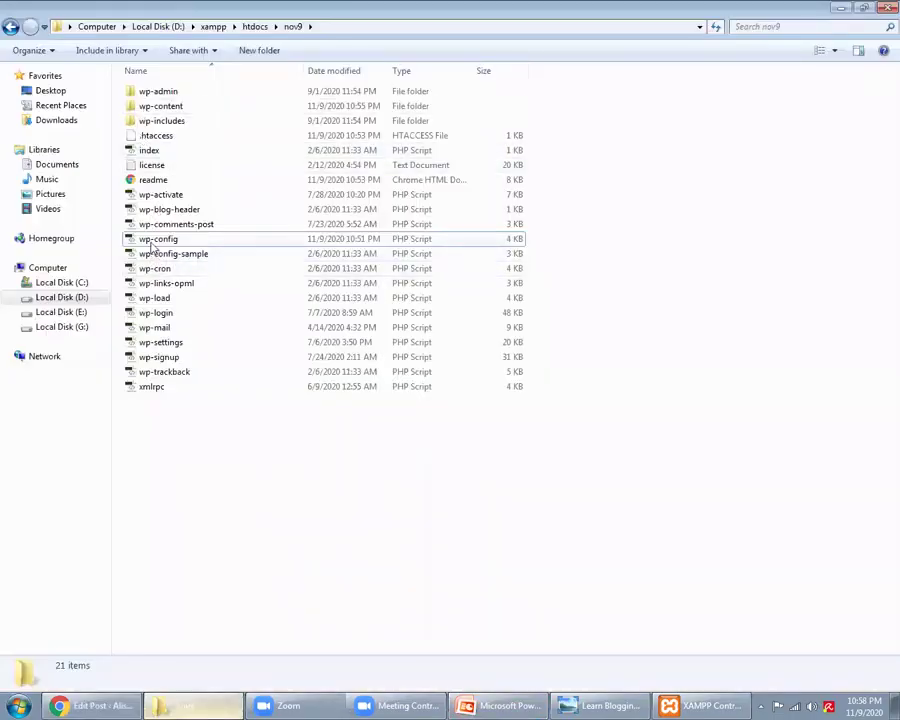
click(152, 242)
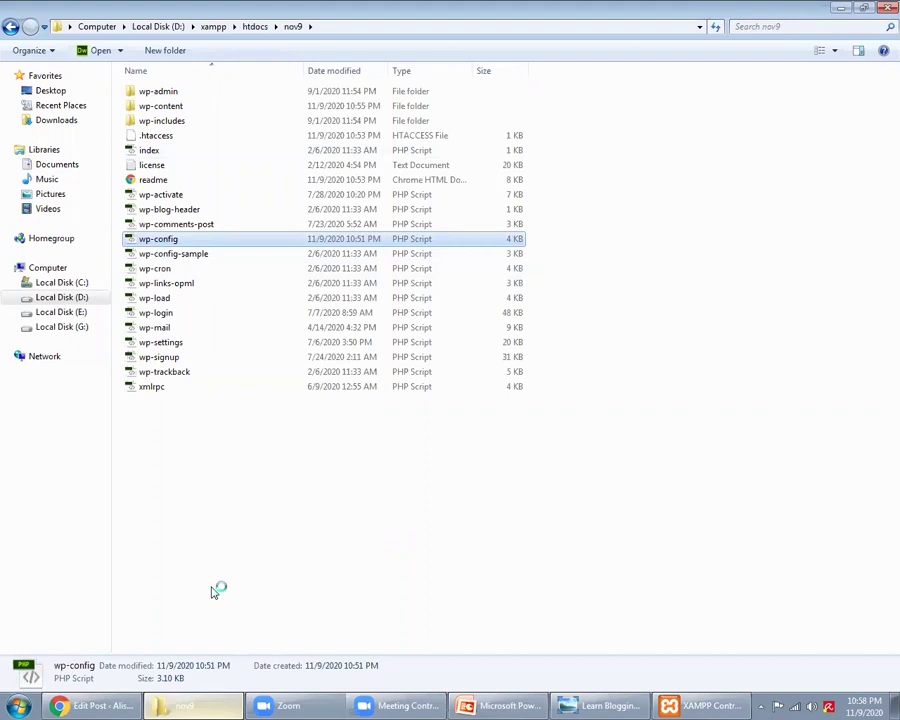
click(95, 706)
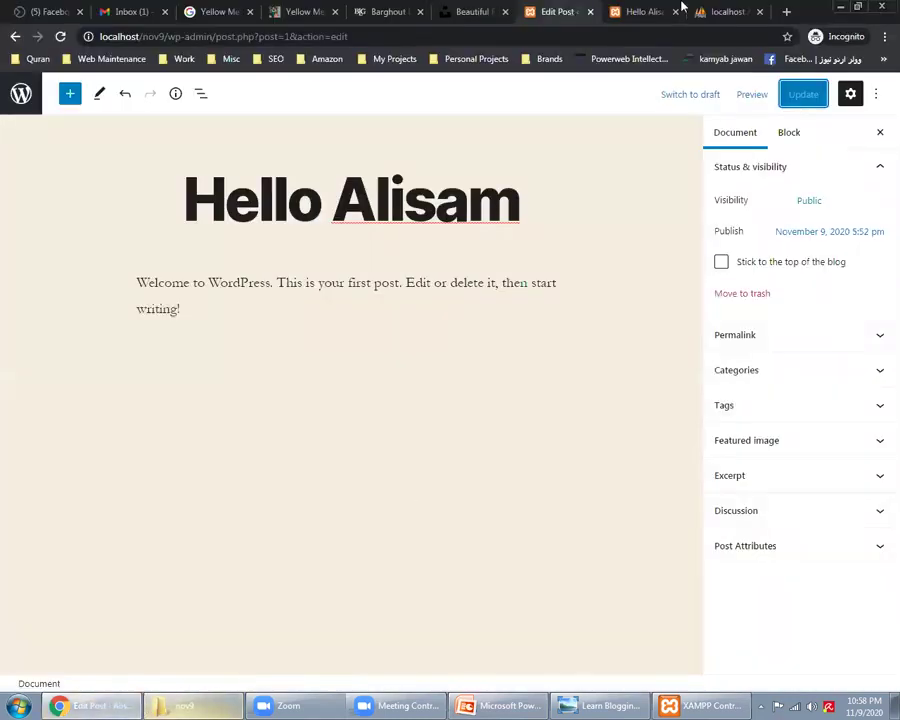
Step: Confirm the live post title now reads 'Hello Alisam'
click(645, 11)
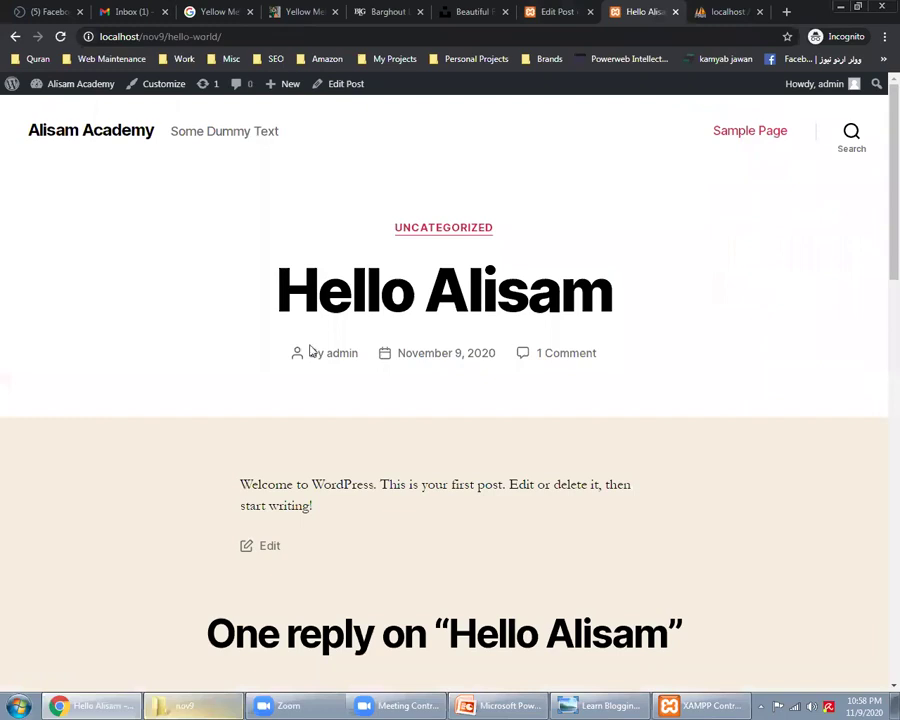
triple_click(366, 287)
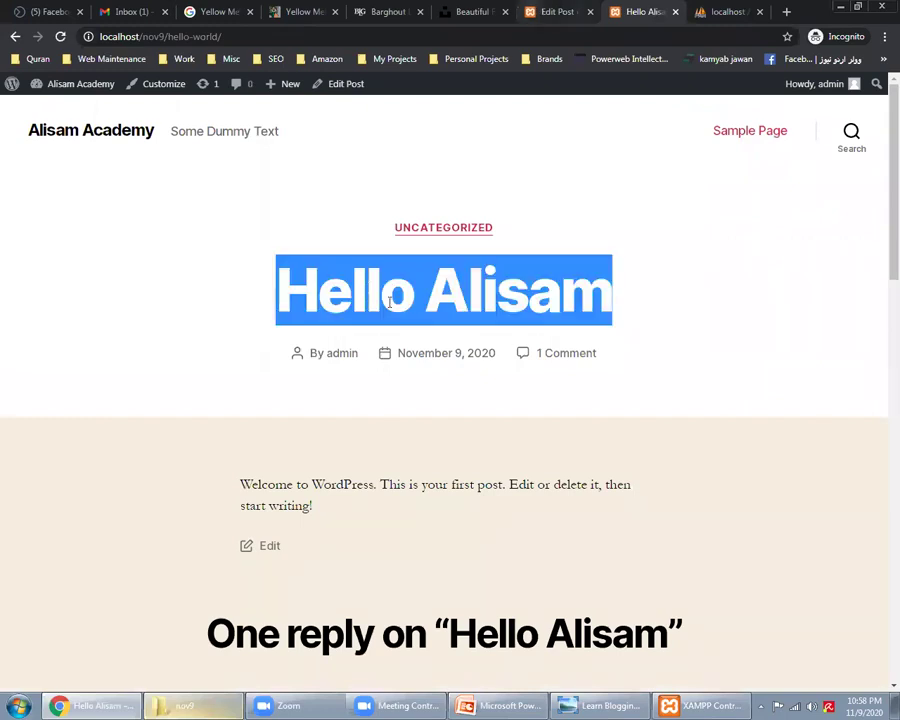
key(ctrl+shift+Tab)
click(488, 11)
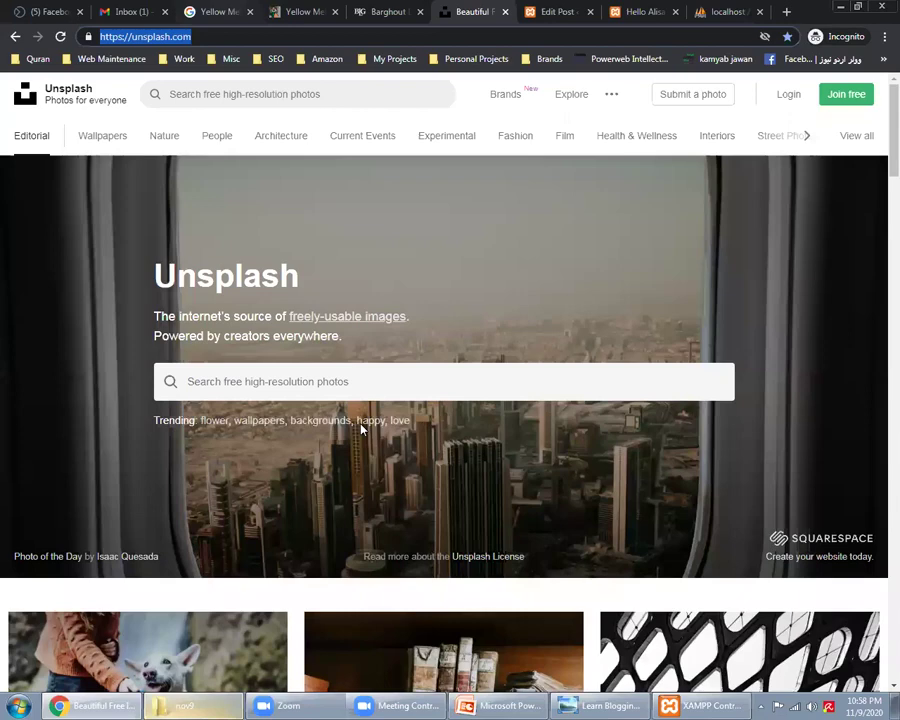
Step: Paste two Yellow Mehndi Dresses article paragraphs over the welcome paragraph and update the post
key(ctrl+shift+Tab)
key(ctrl+shift+Tab)
scroll(407, 310, down, 5)
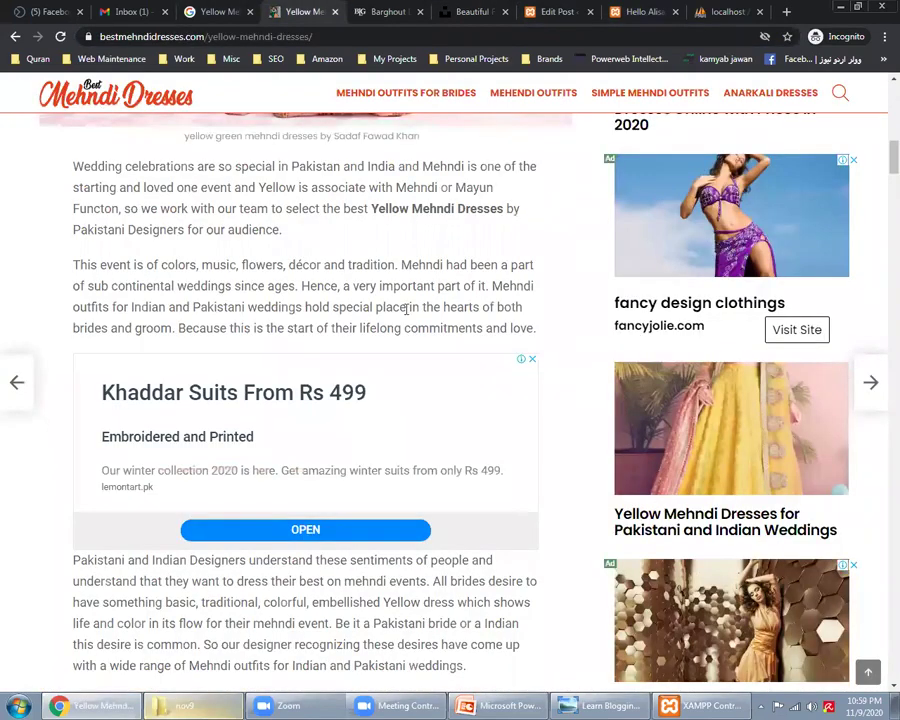
drag(80, 166, 420, 322)
key(ctrl+Tab)
key(ctrl+Tab)
key(ctrl+Tab)
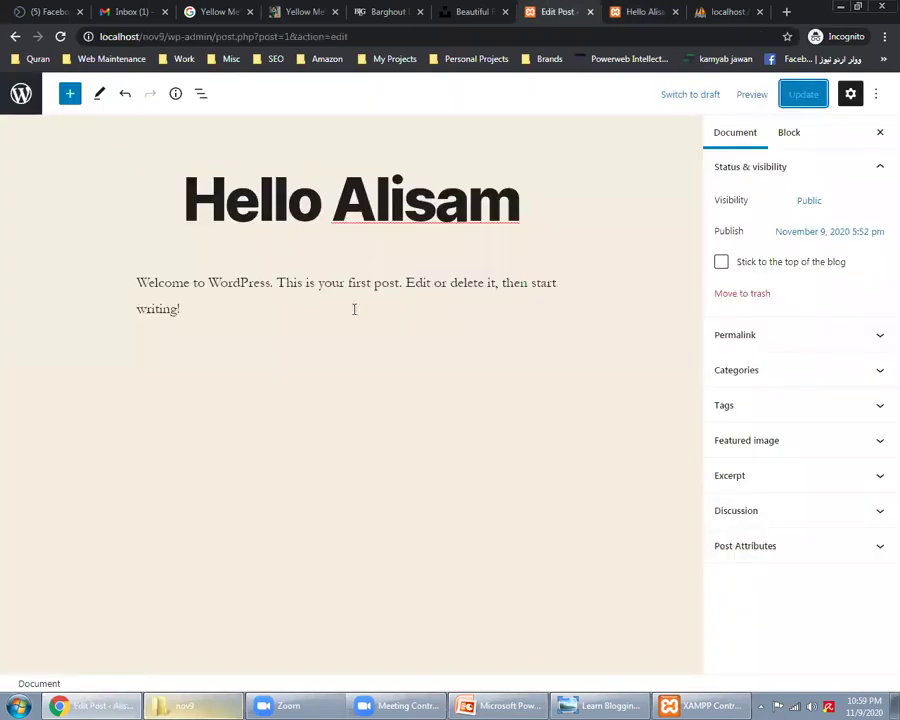
click(354, 309)
key(ctrl+a)
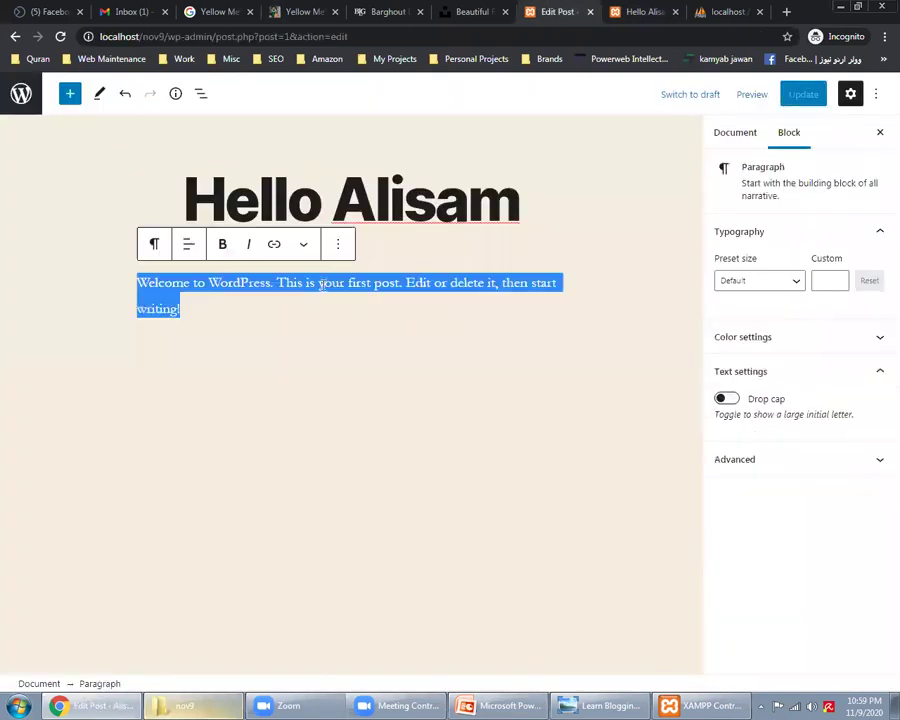
key(ctrl+v)
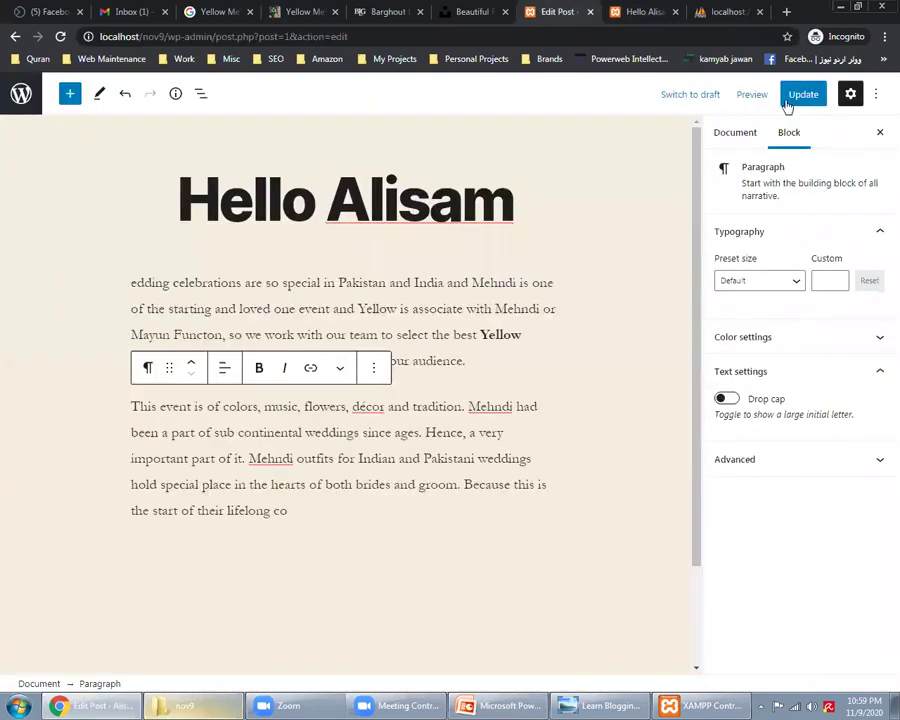
click(786, 101)
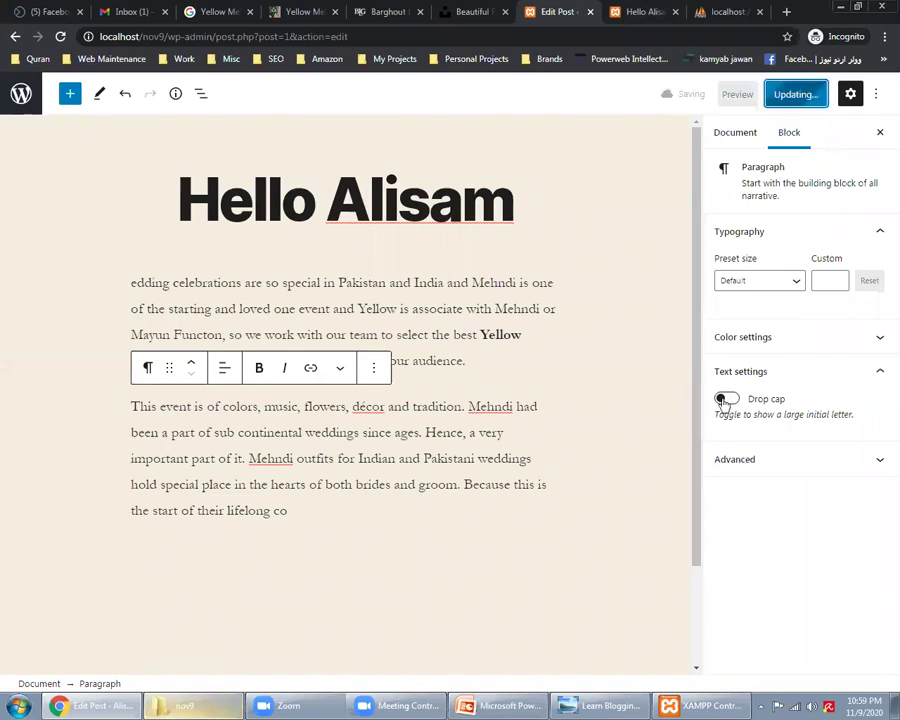
Step: Reload the live post to check the two new Mehndi-celebration paragraphs
click(645, 11)
key(F5)
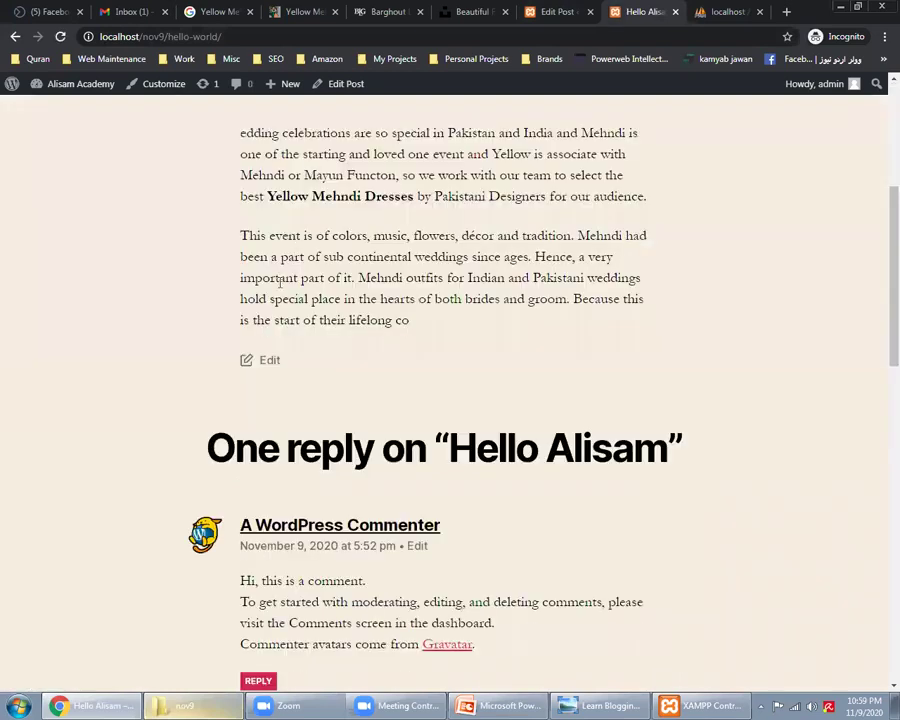
scroll(280, 282, up, 3)
drag(282, 344, 333, 407)
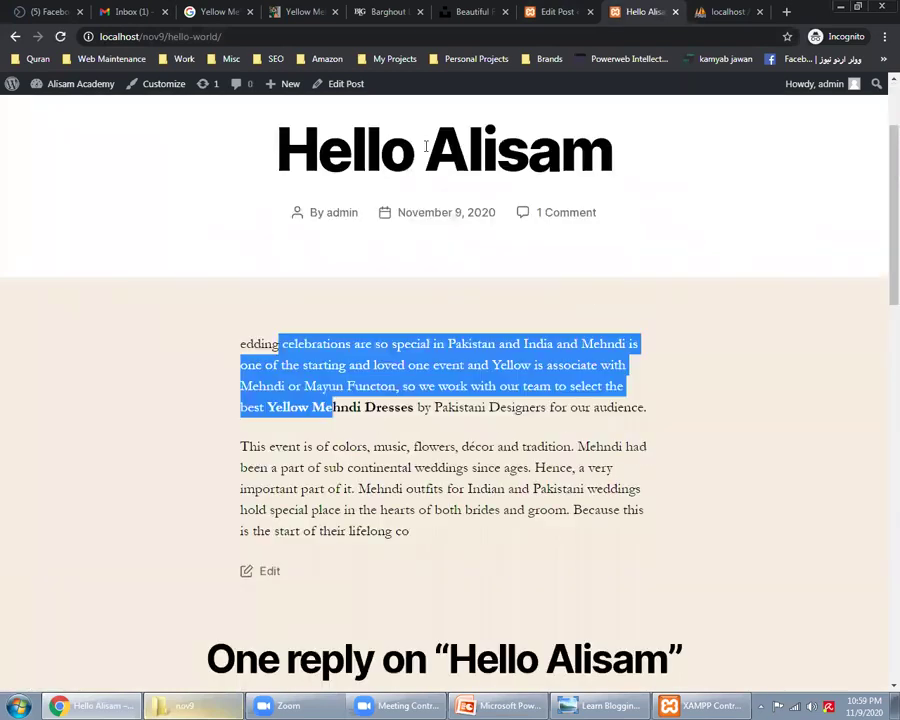
scroll(114, 136, up, 2)
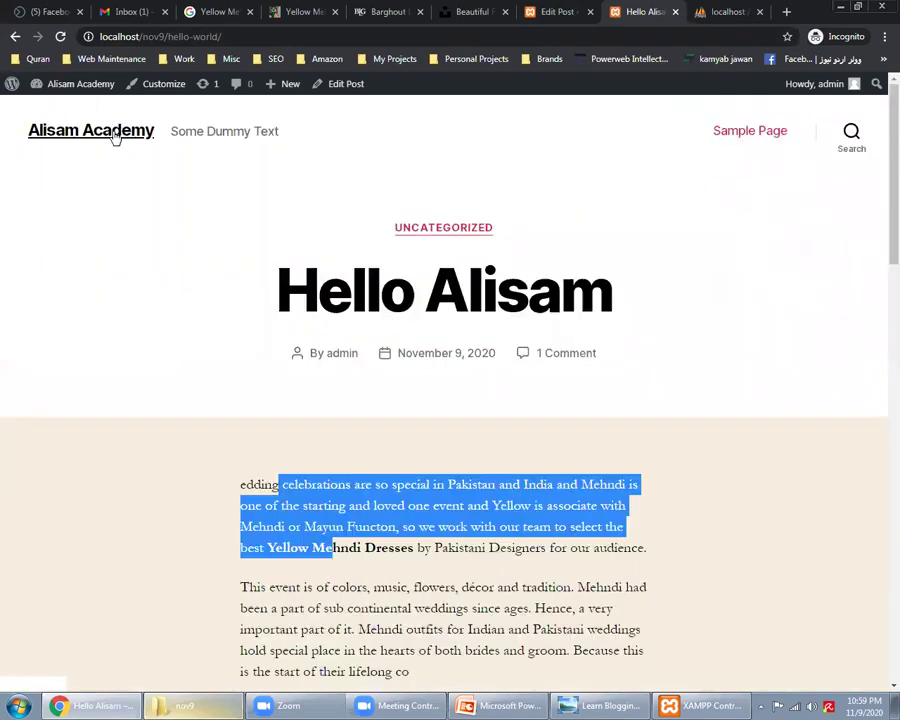
key(F5)
click(555, 11)
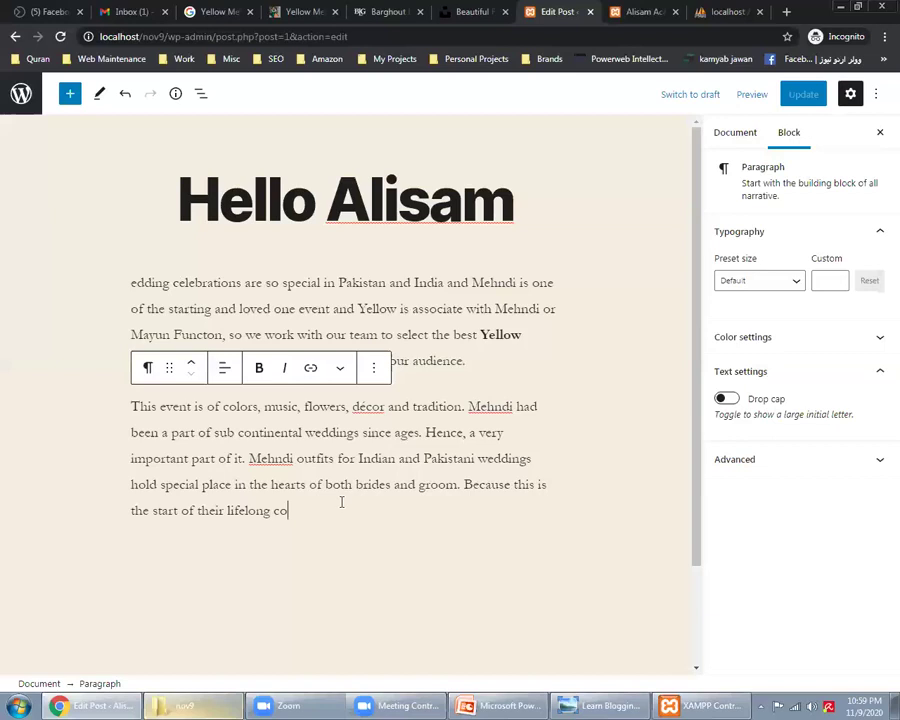
Step: Link 'Yellow Mehndi Dresses' to the bestmehndidresses.com article URL and save the post
key(Return)
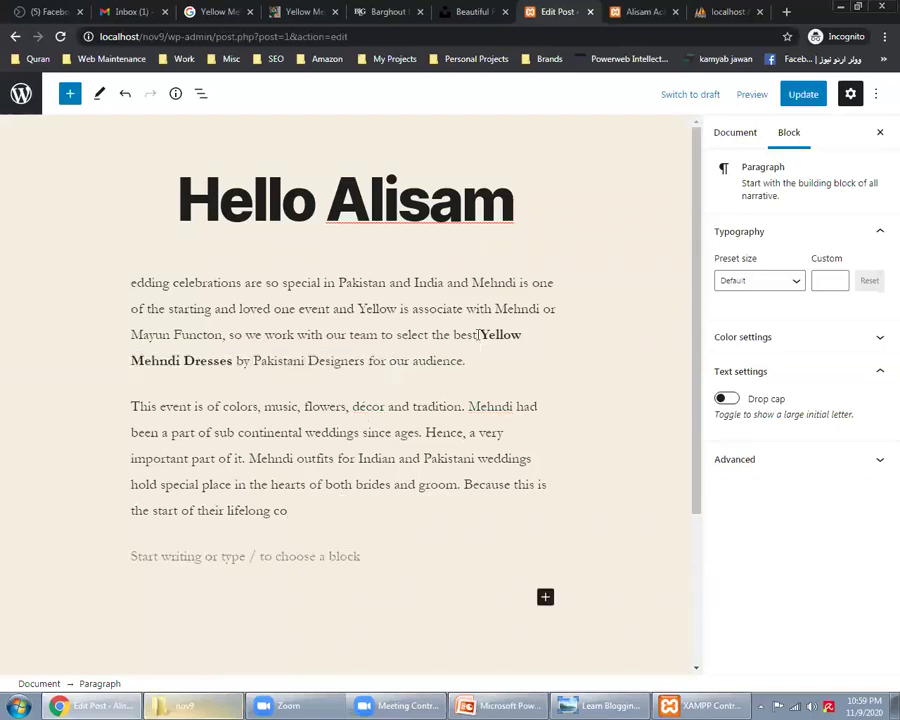
drag(478, 335, 224, 388)
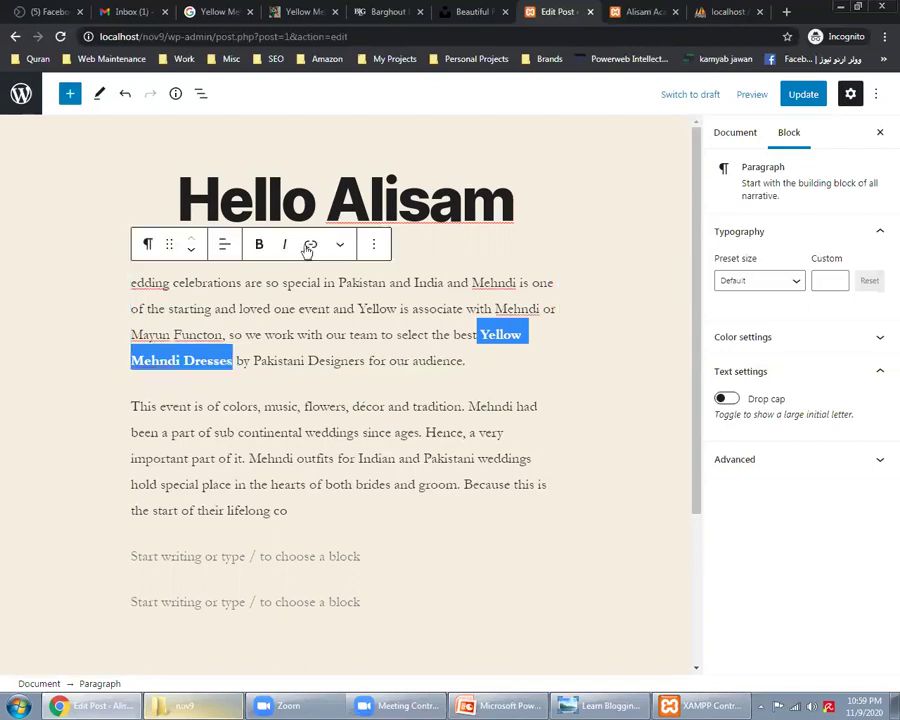
click(310, 245)
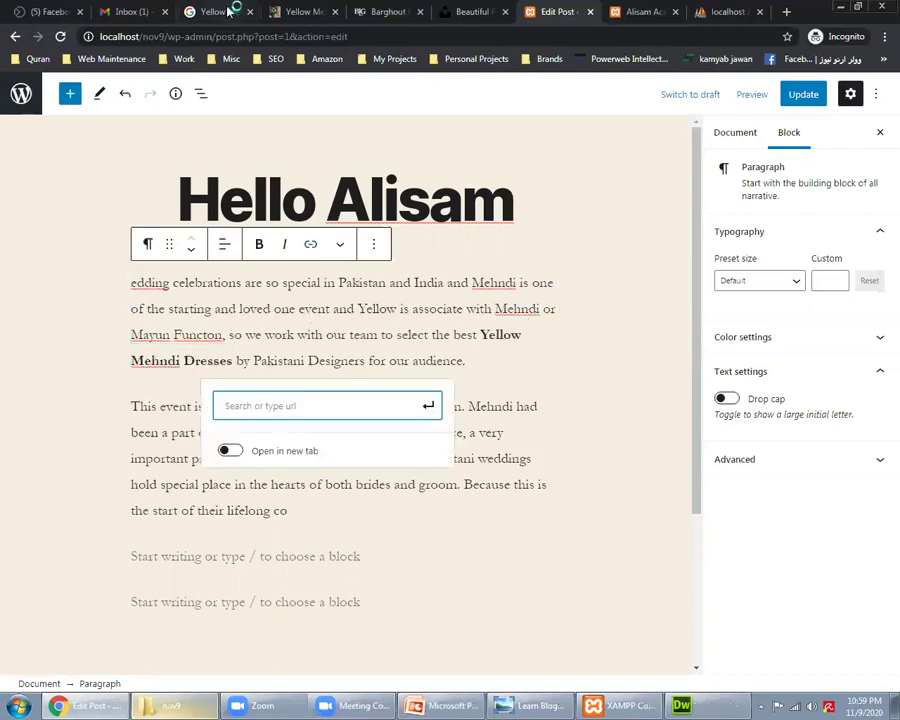
click(290, 38)
key(ctrl+c)
key(ctrl+7)
key(ctrl+v)
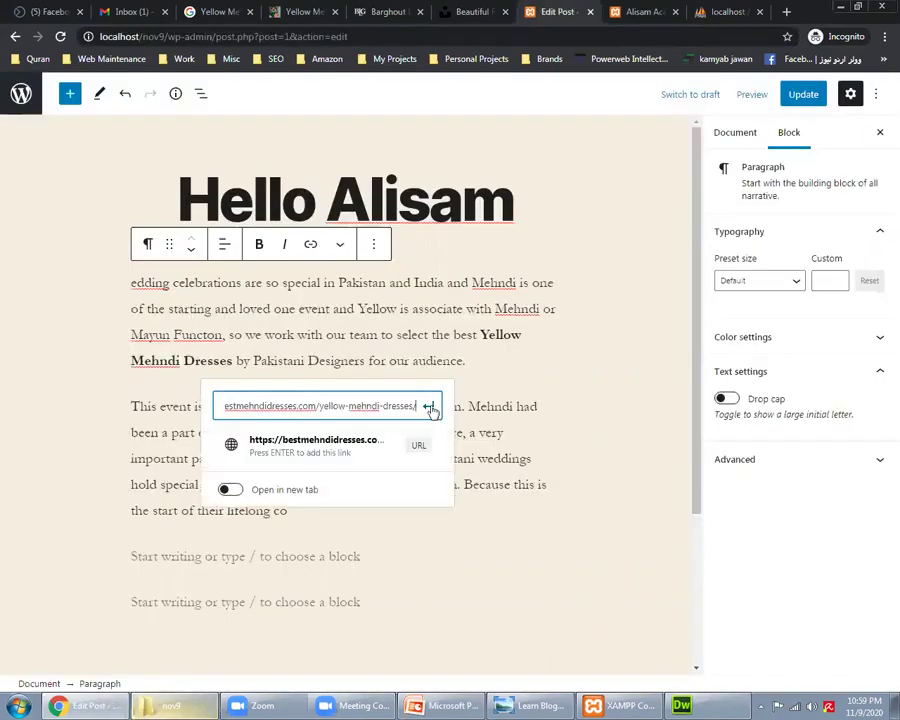
click(428, 406)
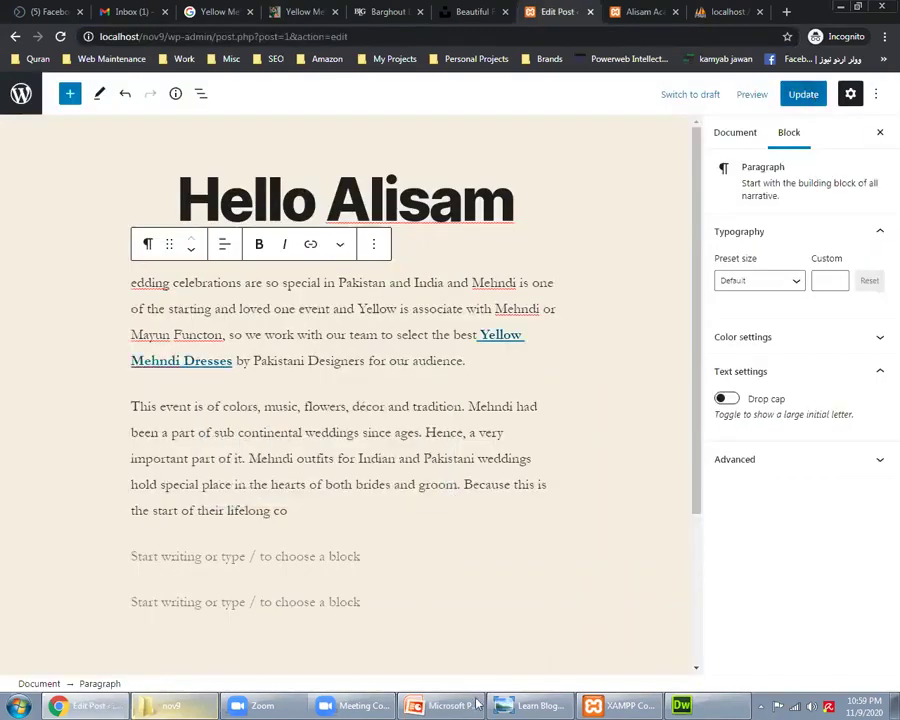
key(ctrl+s)
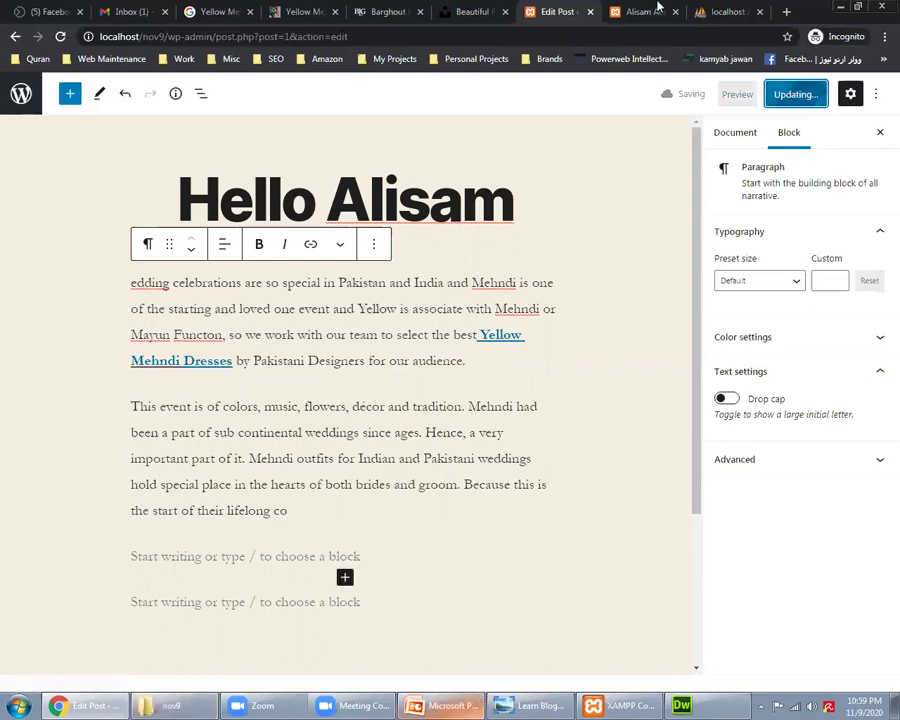
Step: Reload the live post and test the Yellow Mehndi Dresses link
key(ctrl+Tab)
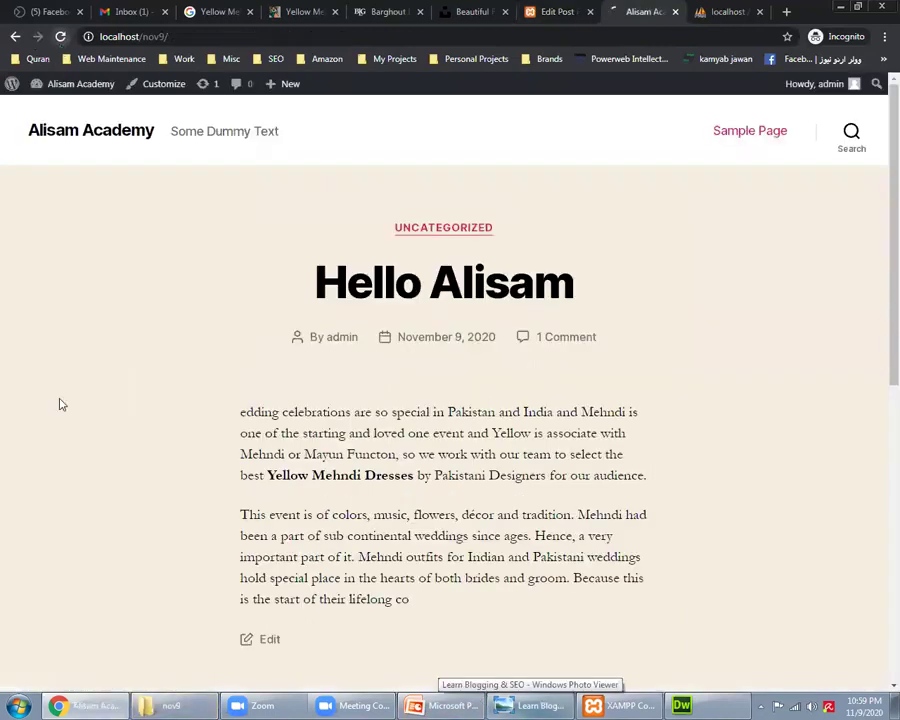
key(F5)
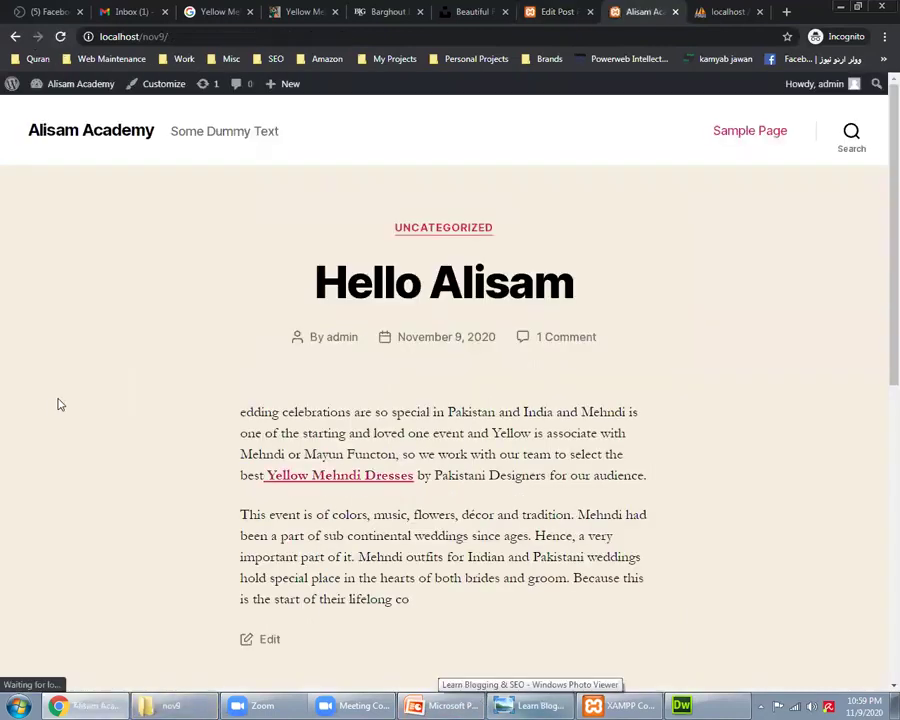
click(353, 490)
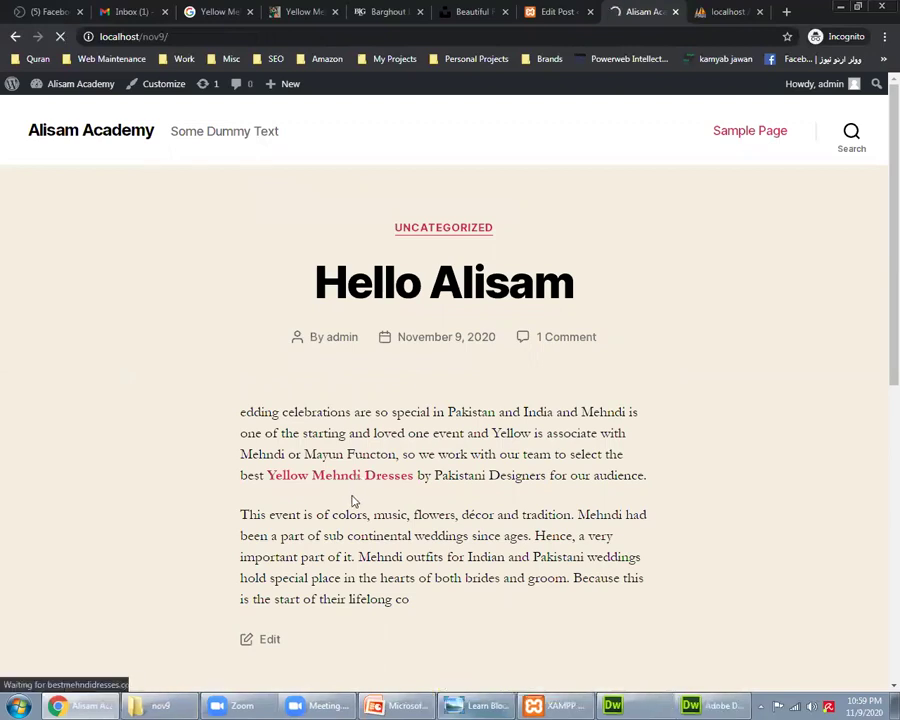
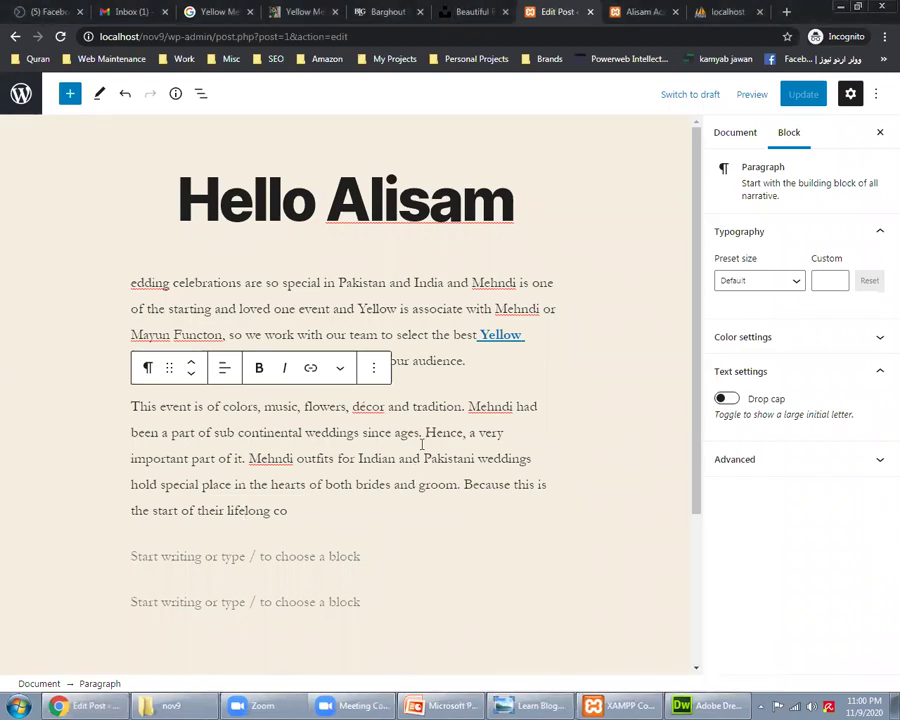
Step: Select the two Mehndi wedding paragraphs in Hello Alisam, then view the live Alisam Academy post
click(422, 446)
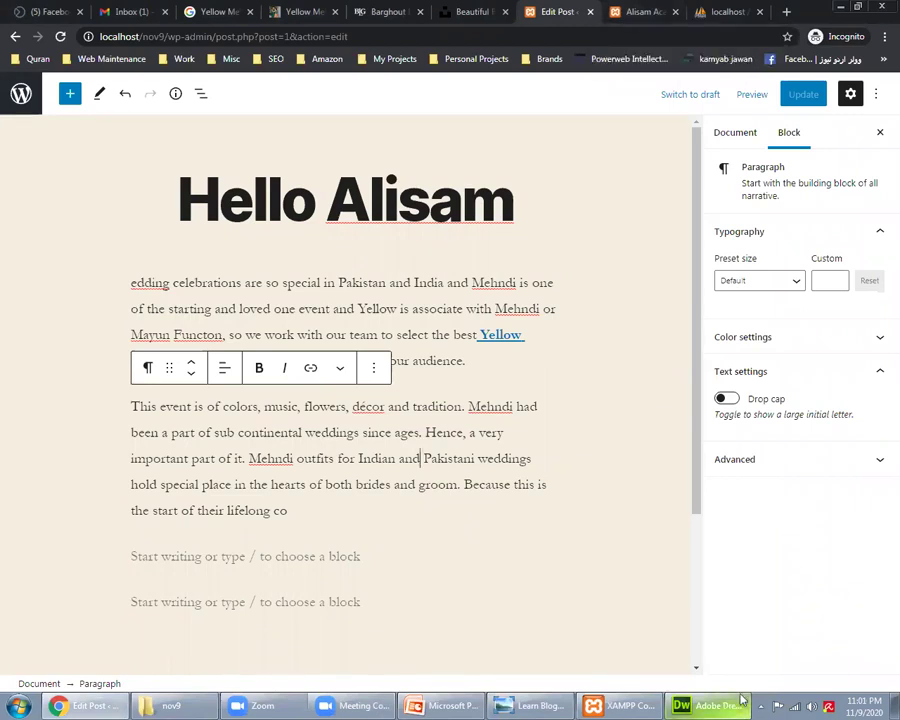
key(Up)
key(Up)
key(Up)
key(Up)
key(Up)
key(Up)
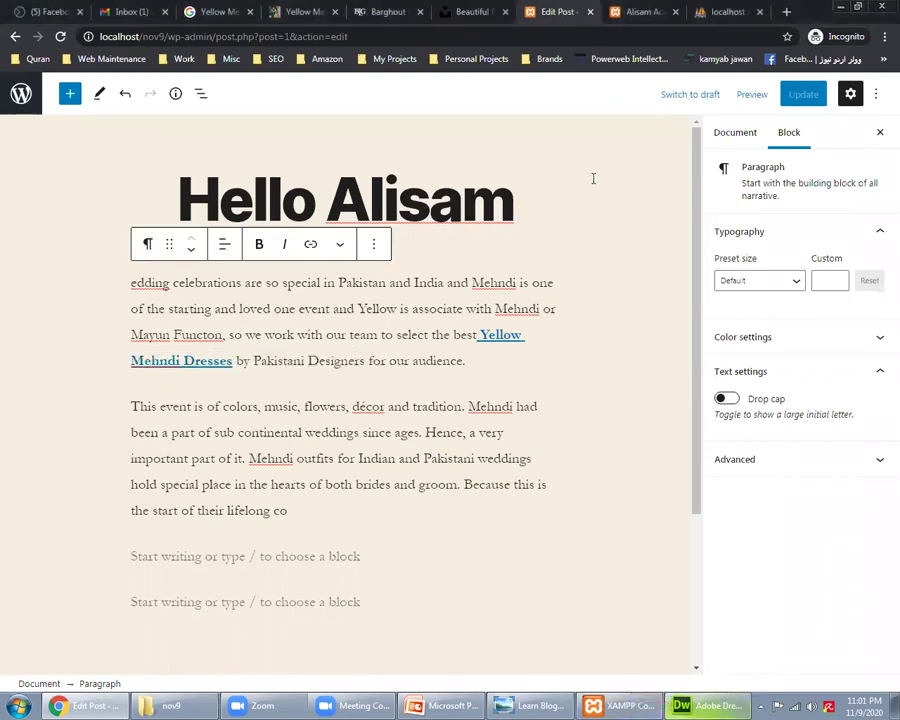
triple_click(353, 351)
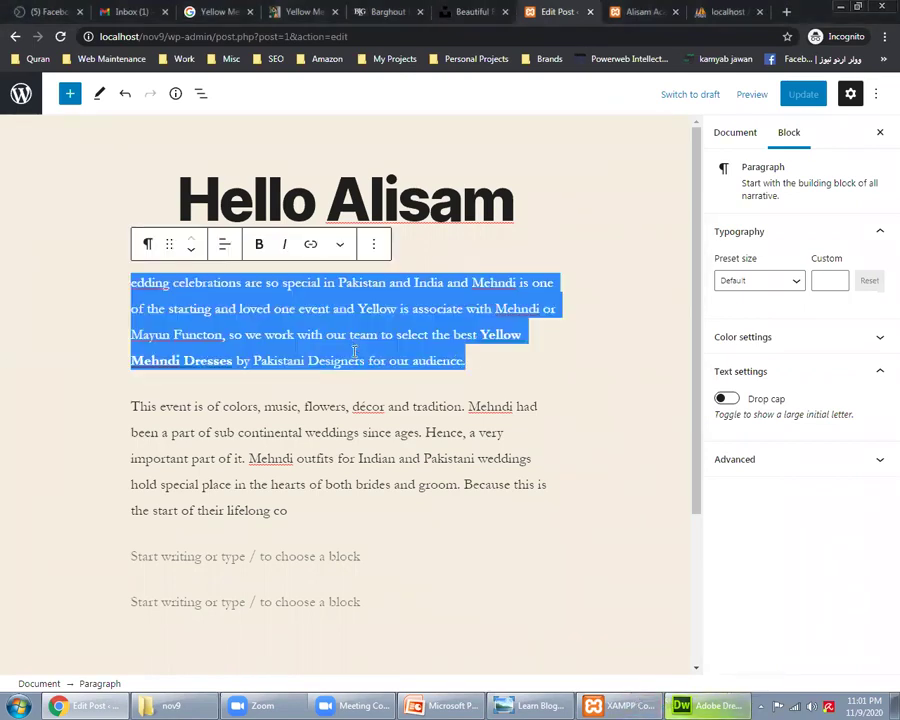
triple_click(325, 428)
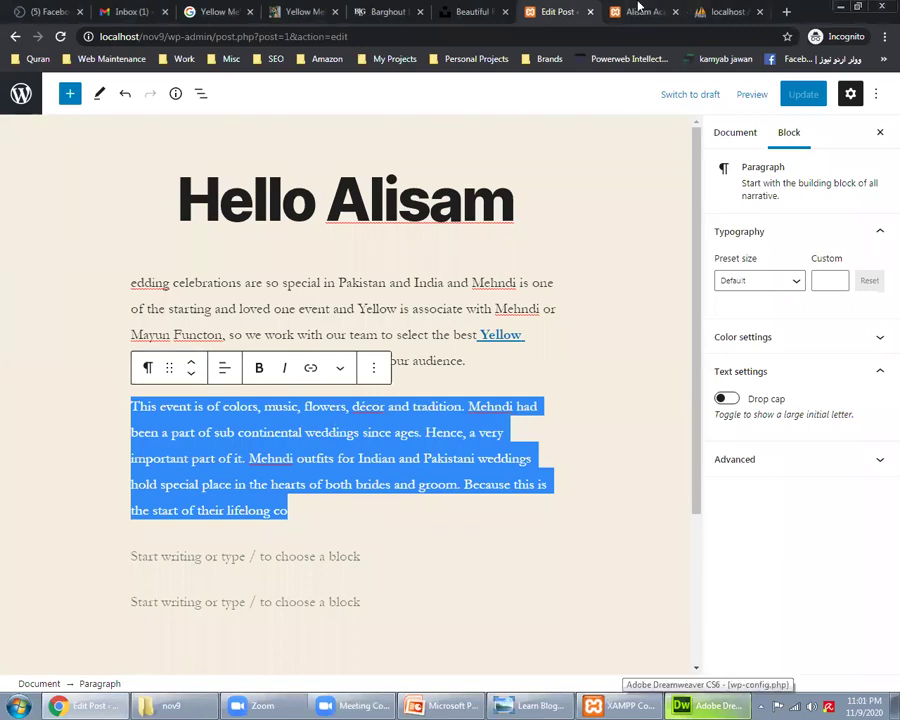
click(638, 10)
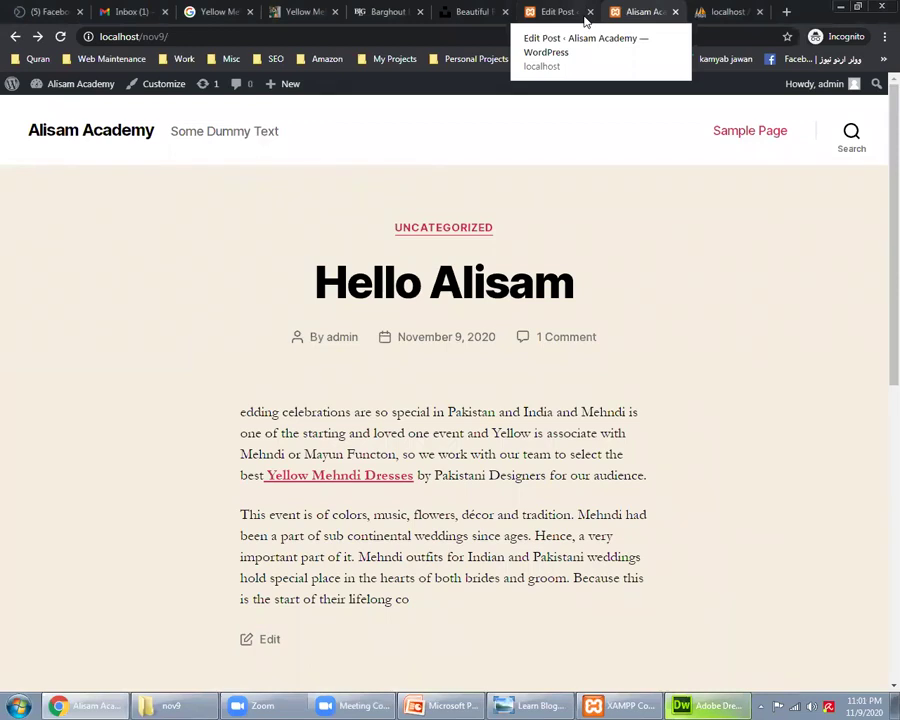
Step: Scroll through the wp-config.php database settings in Dreamweaver
click(705, 705)
scroll(322, 268, down, 10)
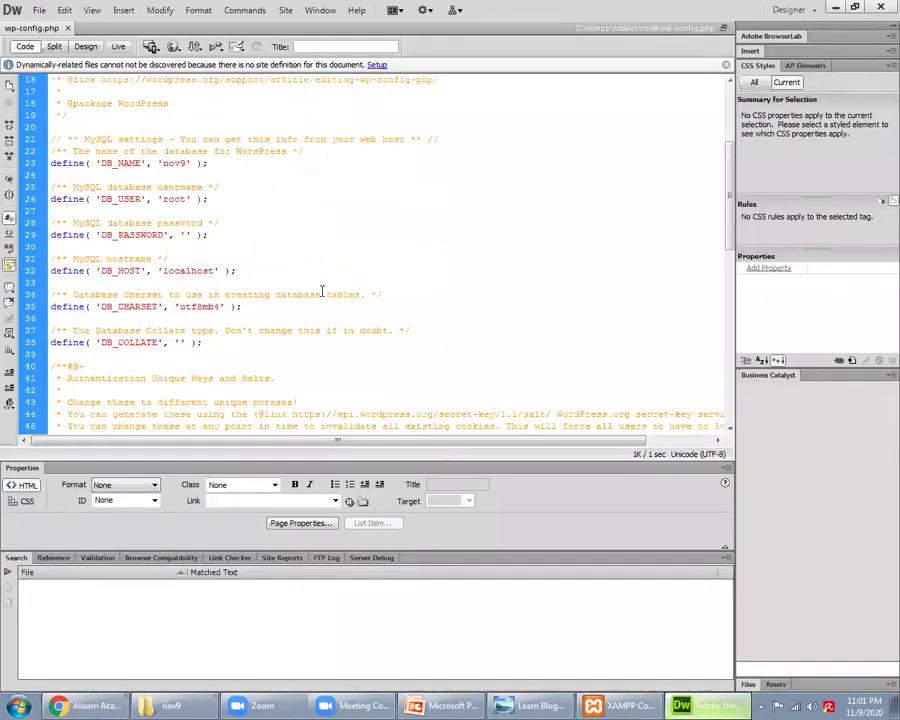
scroll(320, 296, down, 3)
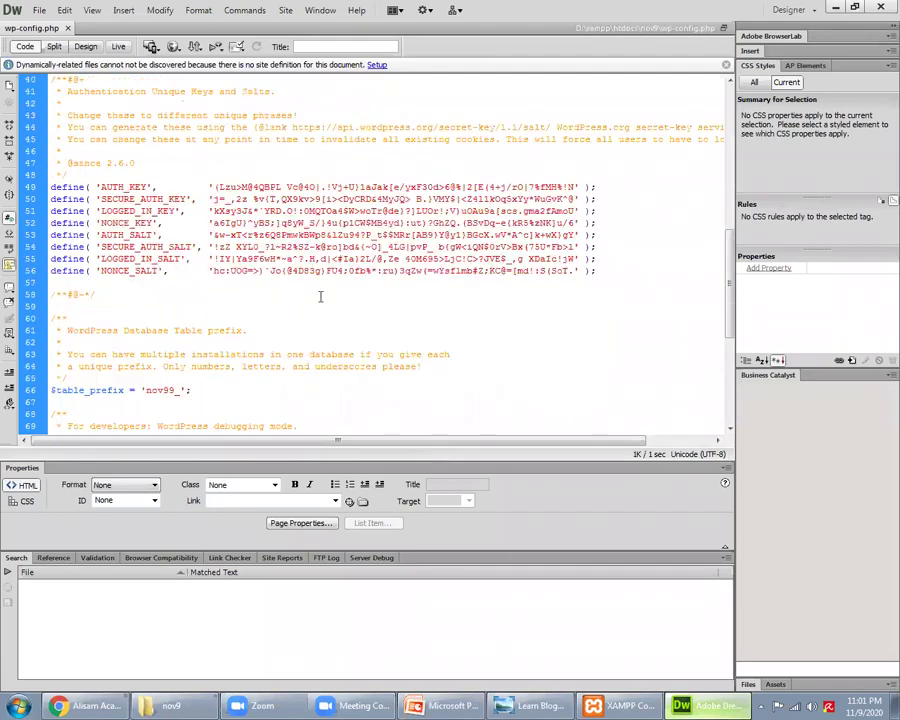
scroll(320, 296, down, 3)
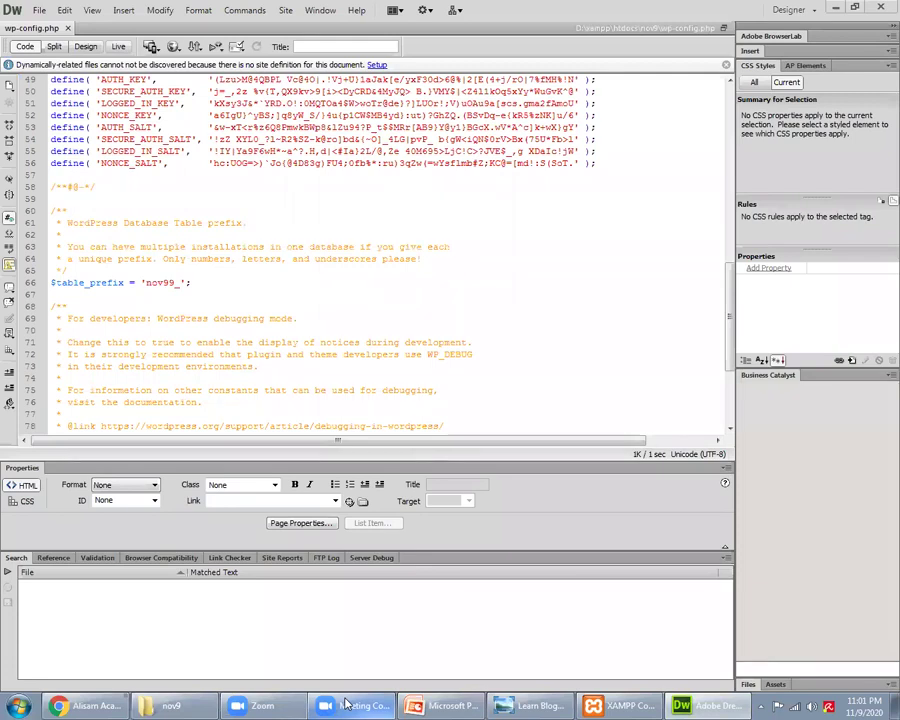
click(522, 262)
scroll(520, 270, up, 11)
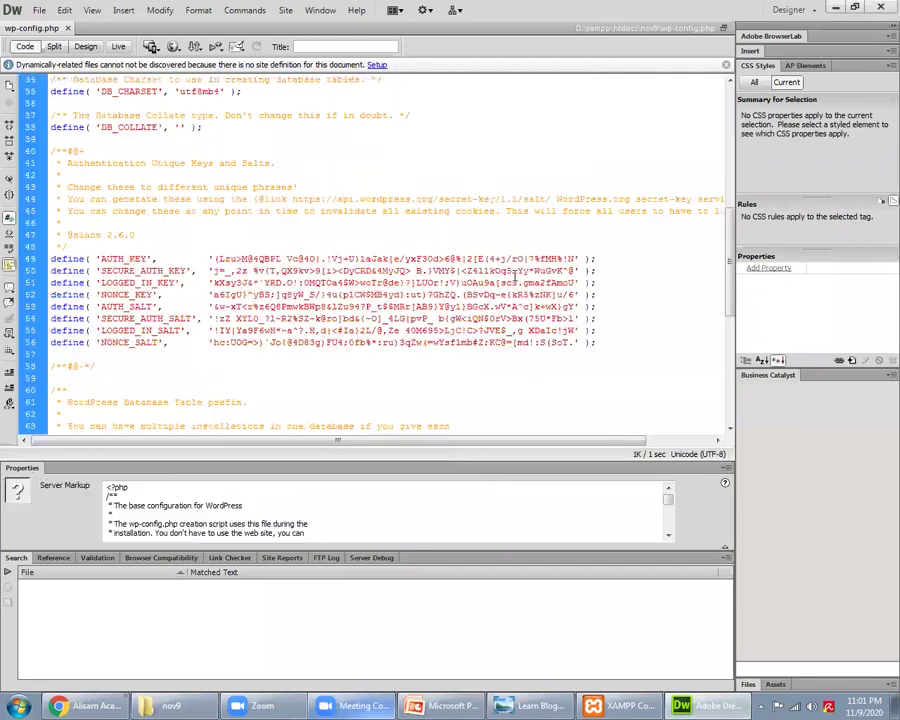
scroll(514, 275, up, 5)
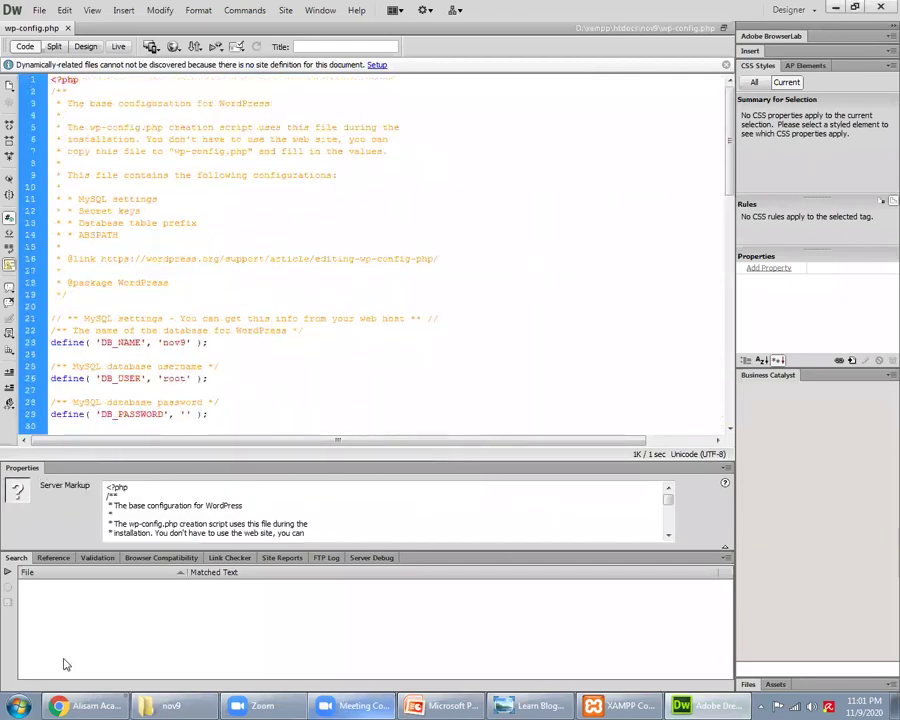
Step: Compare wp-config.php against the Hello Alisam page, then reopen the post's editor
click(92, 705)
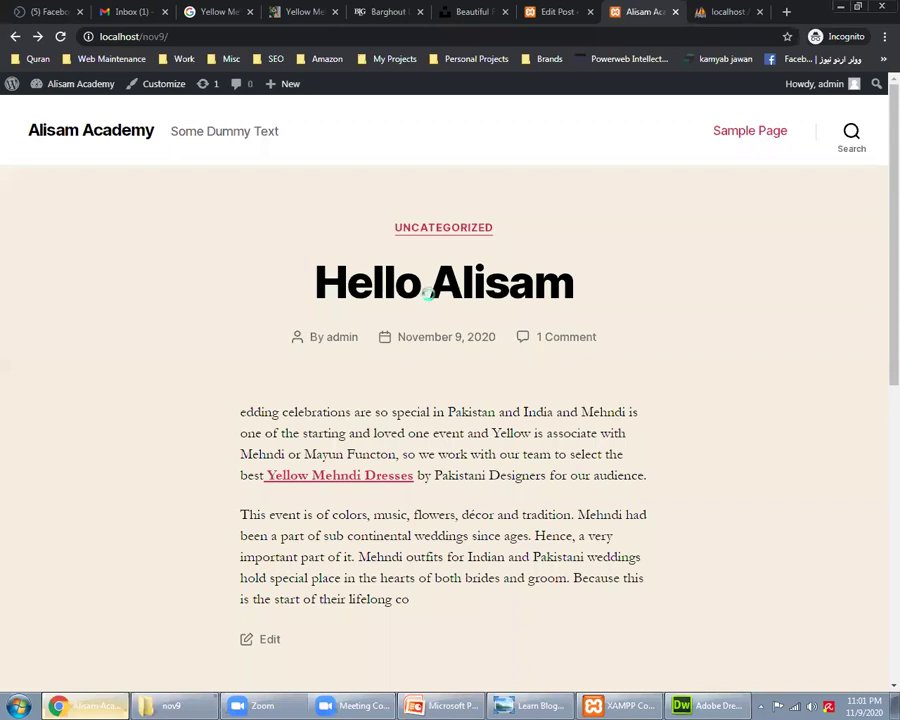
key(alt+Tab)
scroll(406, 280, down, 20)
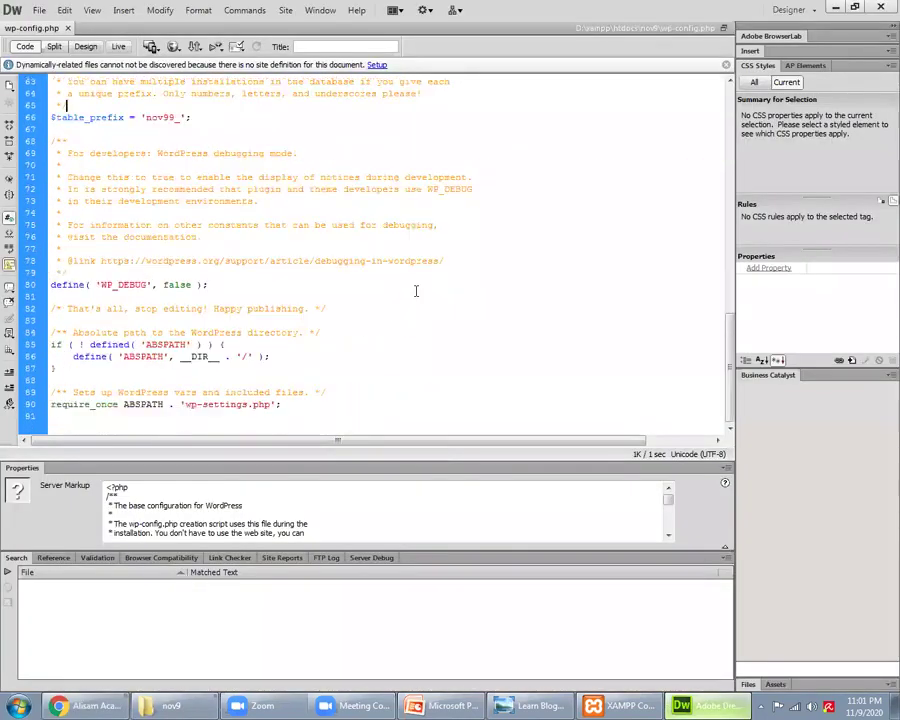
scroll(418, 289, up, 6)
scroll(421, 286, up, 14)
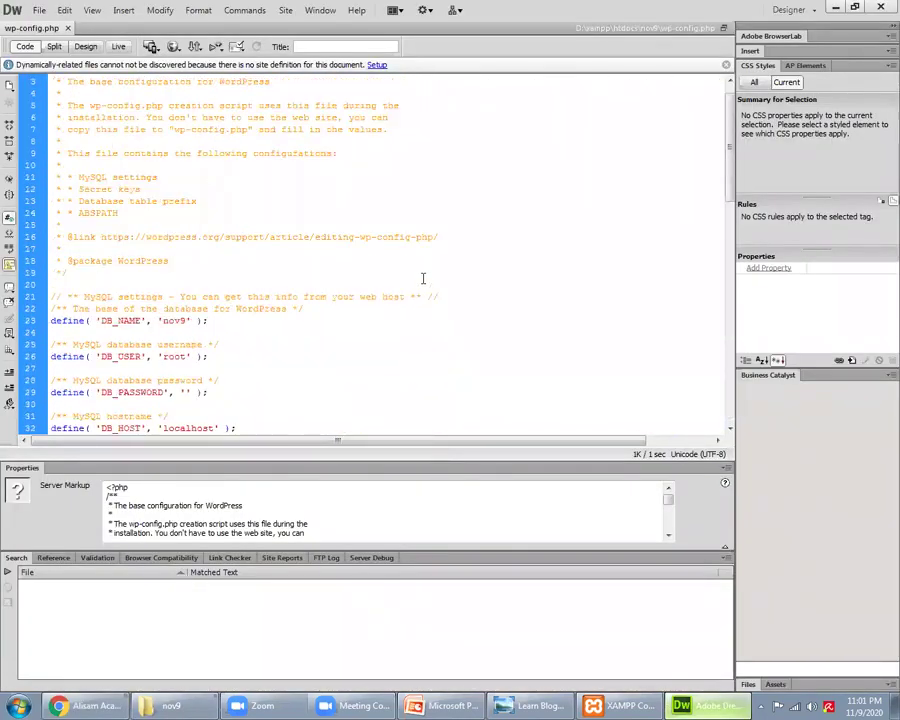
scroll(423, 279, up, 1)
key(alt+Tab)
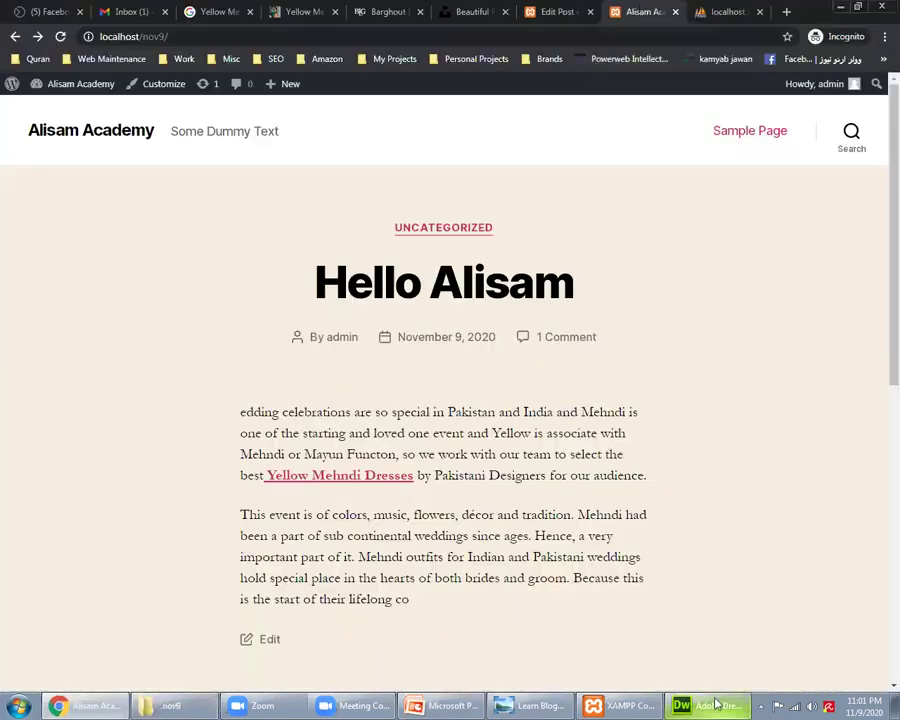
key(alt+Tab)
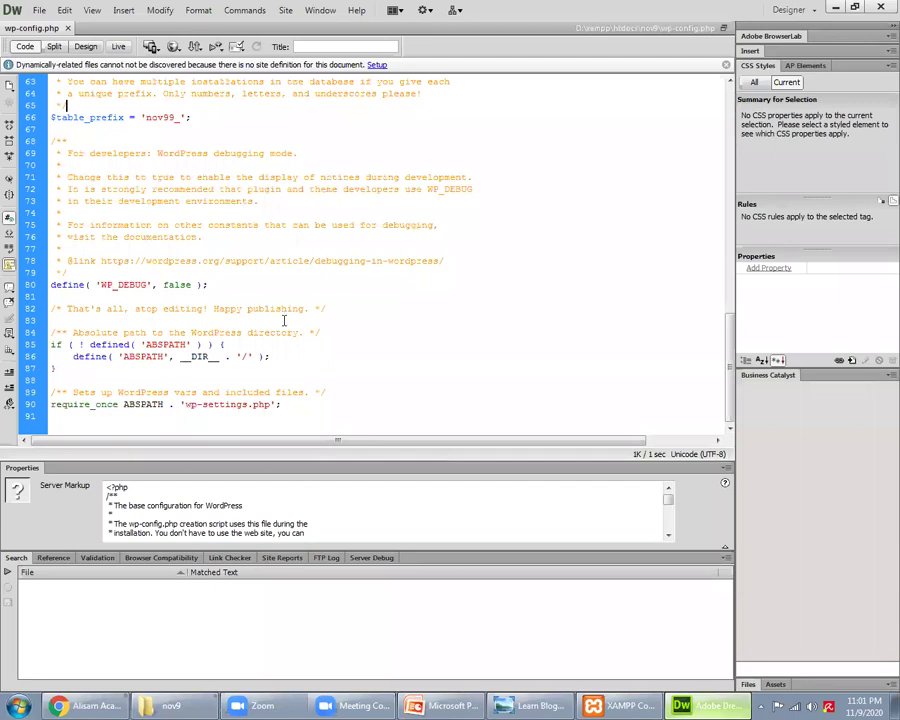
key(alt+Tab)
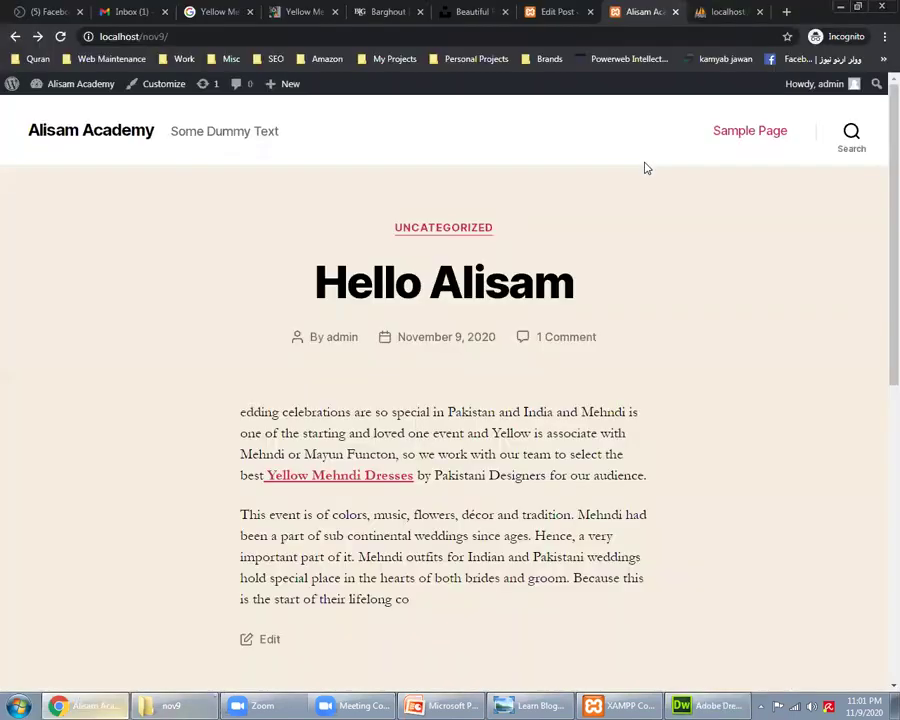
click(555, 11)
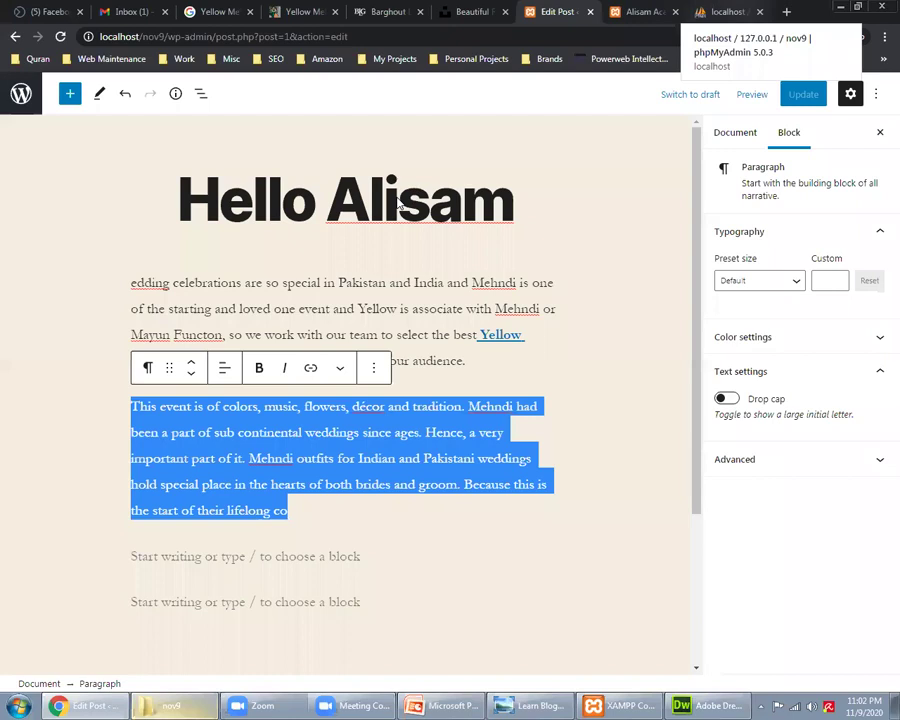
Step: Open the nov9 database in phpMyAdmin and browse the nov99_users table rows
key(ctrl+9)
click(55, 335)
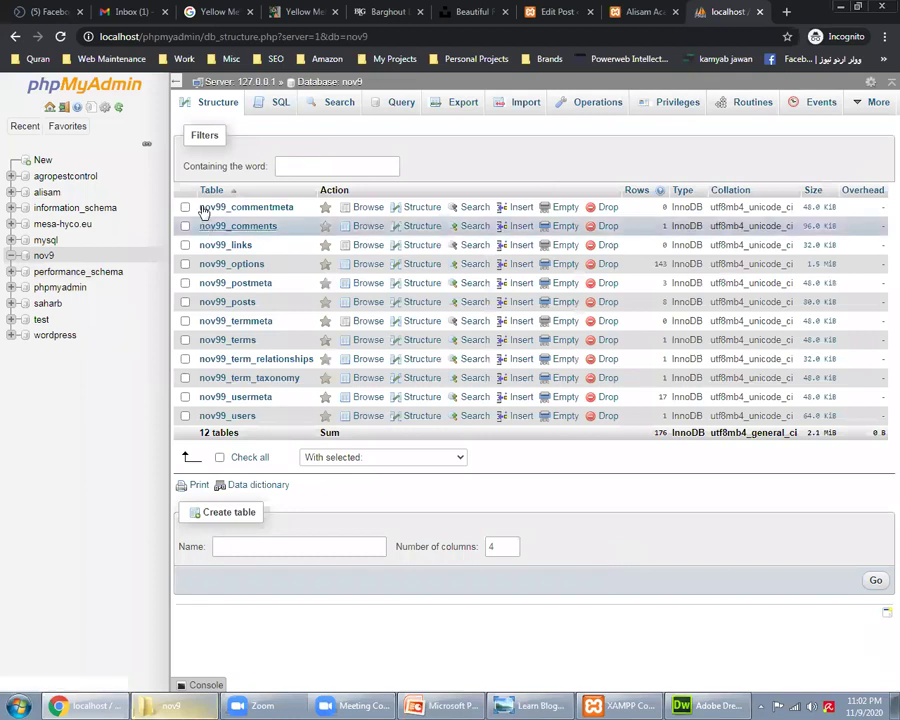
click(214, 207)
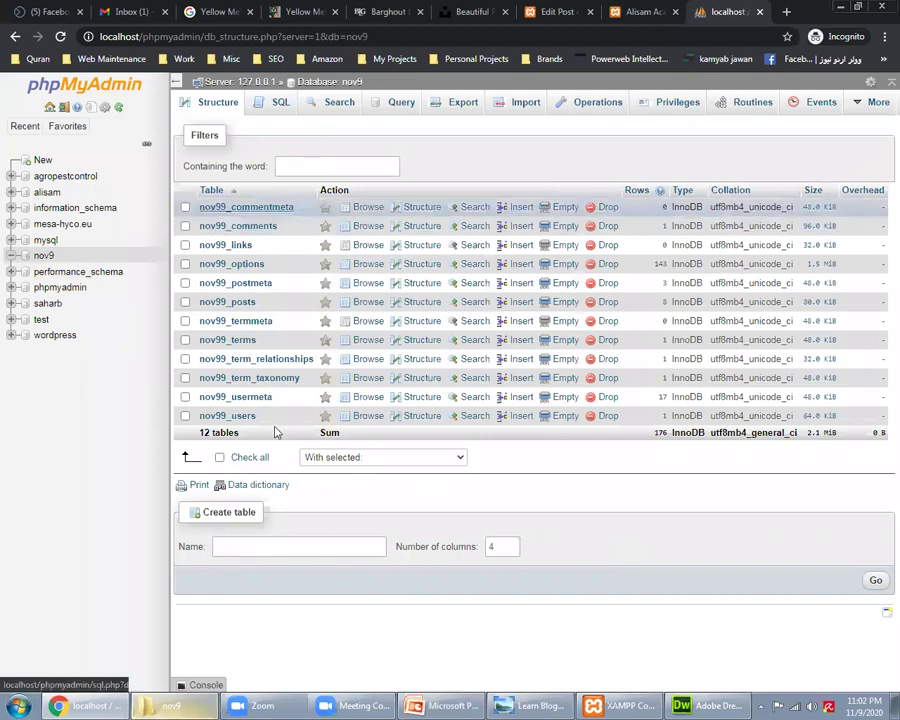
click(224, 416)
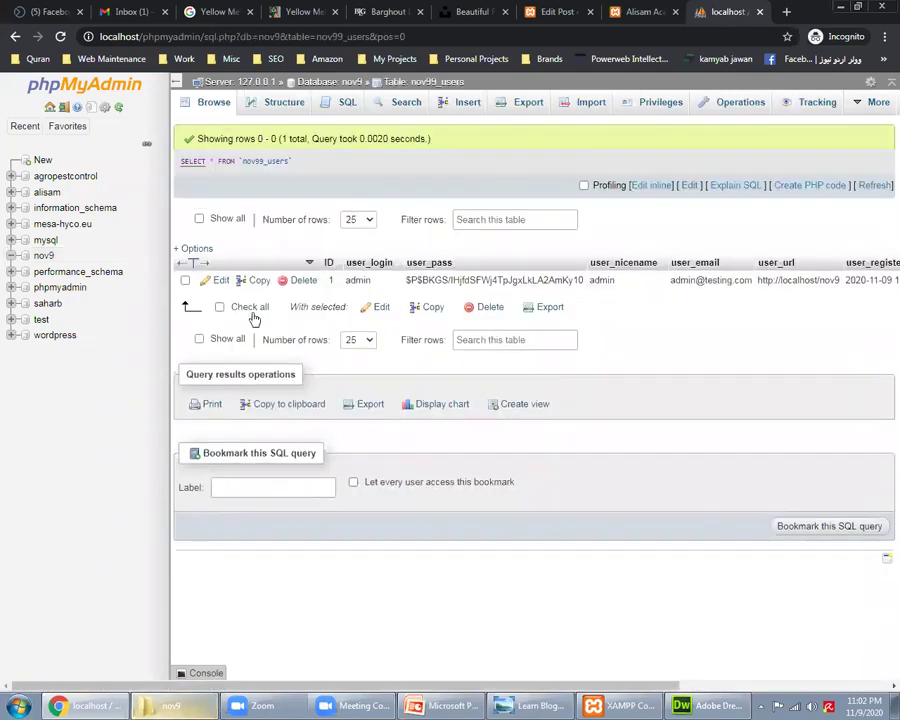
click(40, 258)
key(ctrl+shift+Tab)
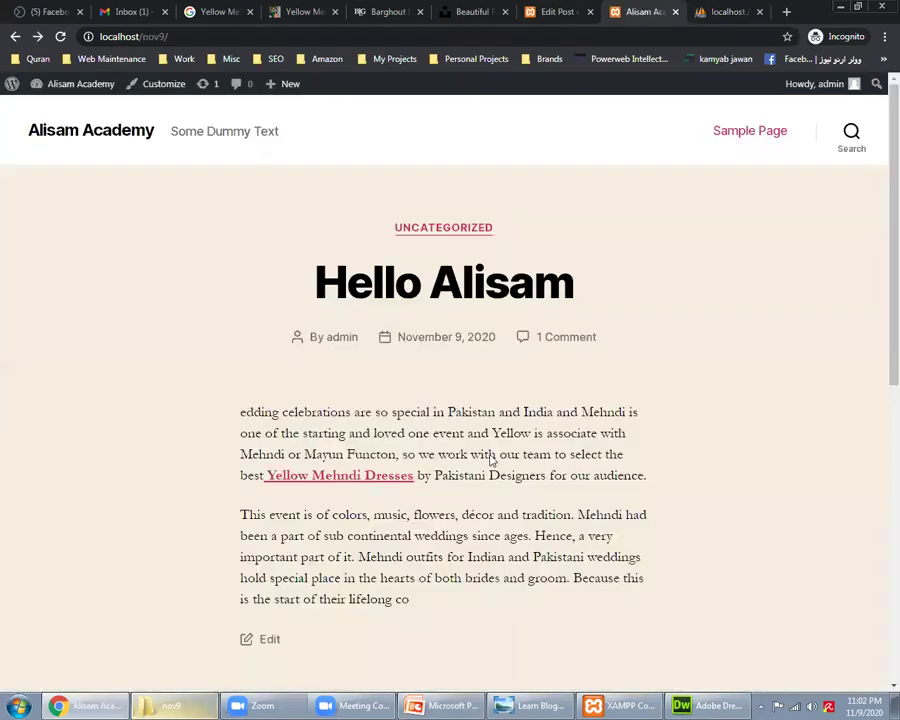
key(ctrl+Tab)
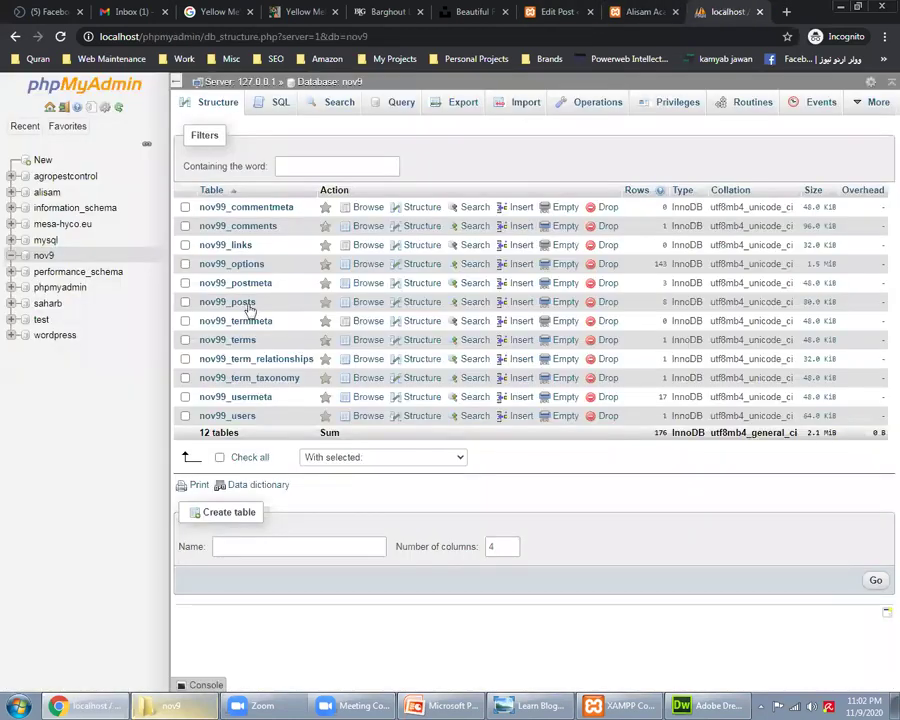
Step: Open the Hello Alisam row in nov99_posts for editing, then view the published post
click(236, 302)
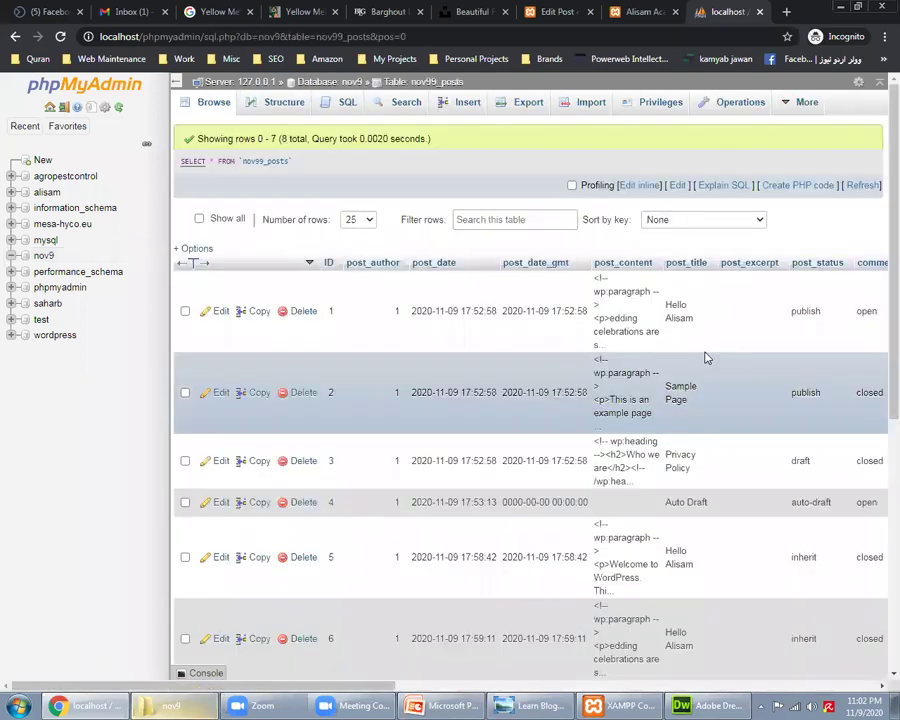
click(216, 314)
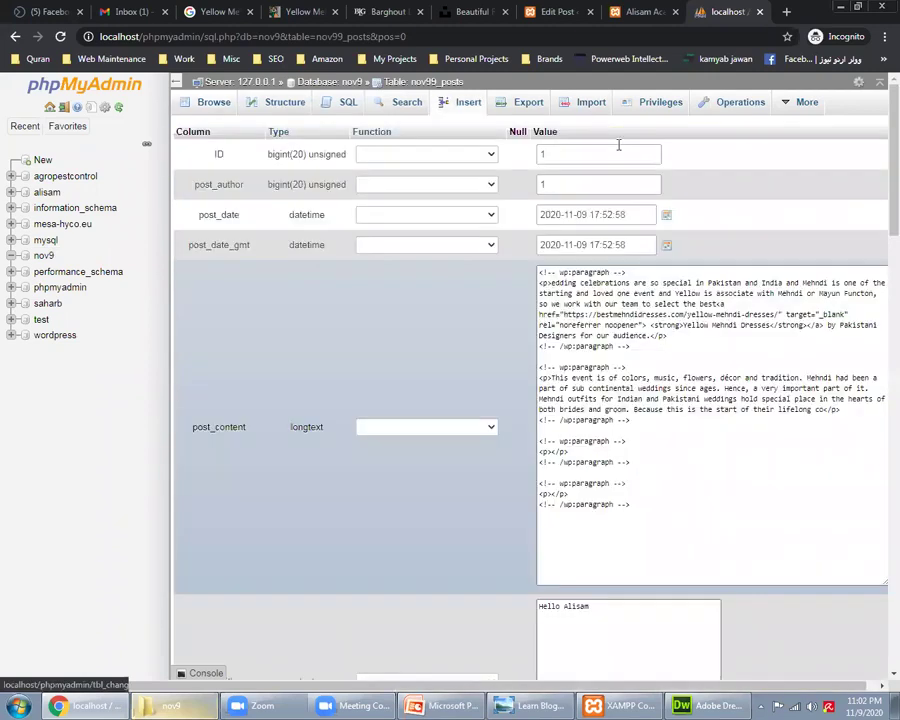
scroll(665, 484, down, 9)
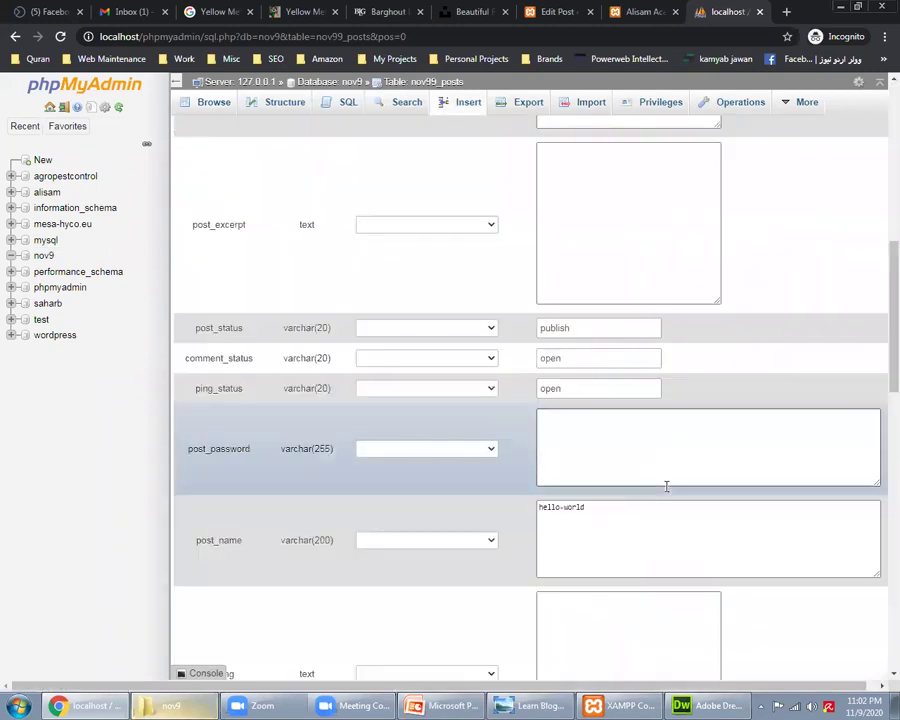
scroll(666, 486, down, 6)
scroll(669, 486, down, 7)
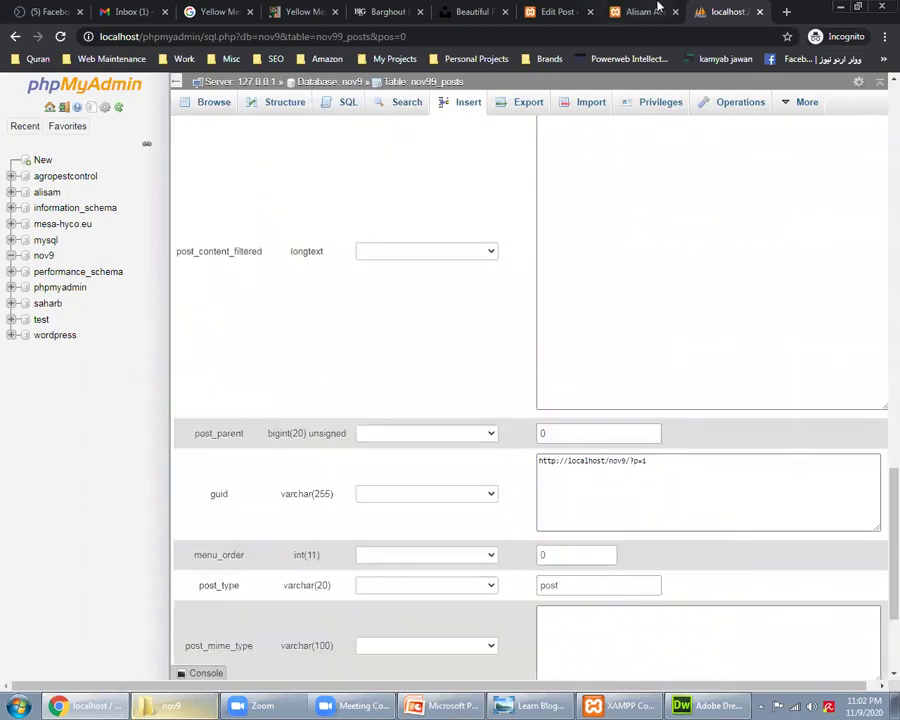
click(658, 9)
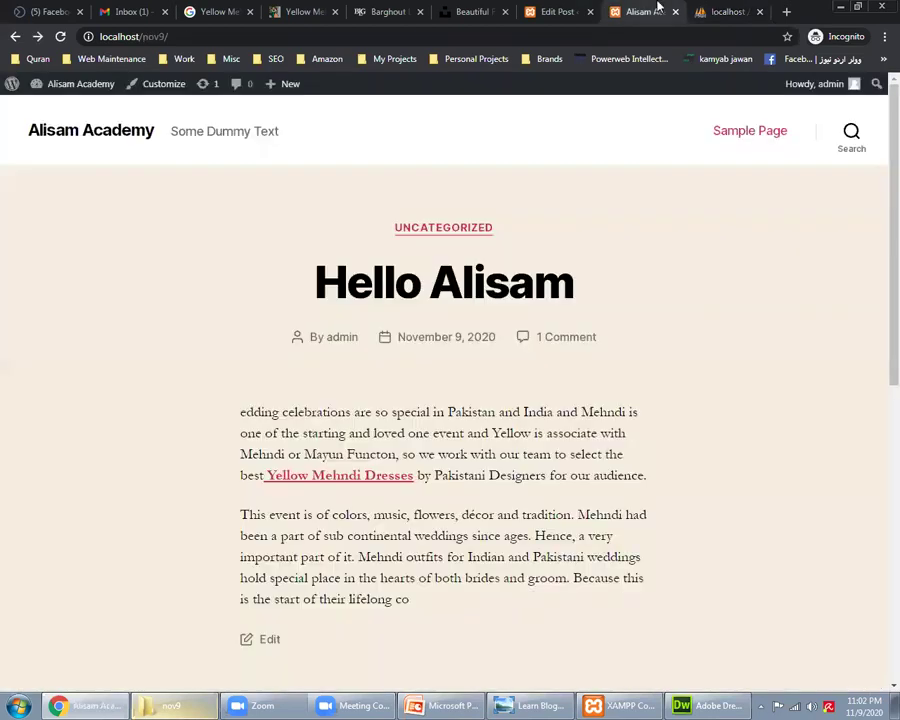
Step: Check the Hello Alisam first paragraph in the editor against the published post page
click(555, 11)
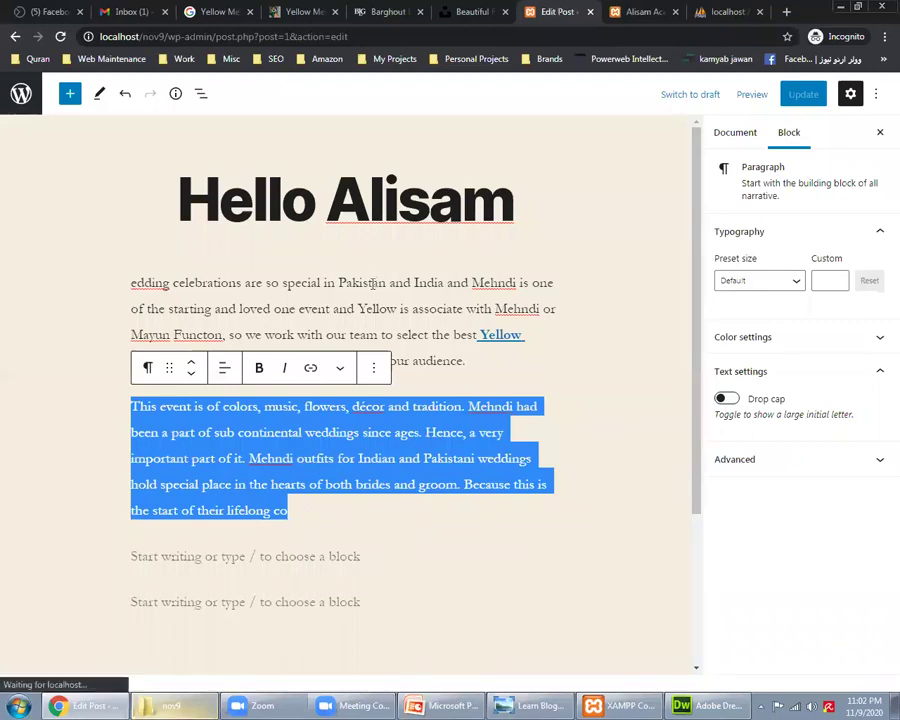
click(372, 283)
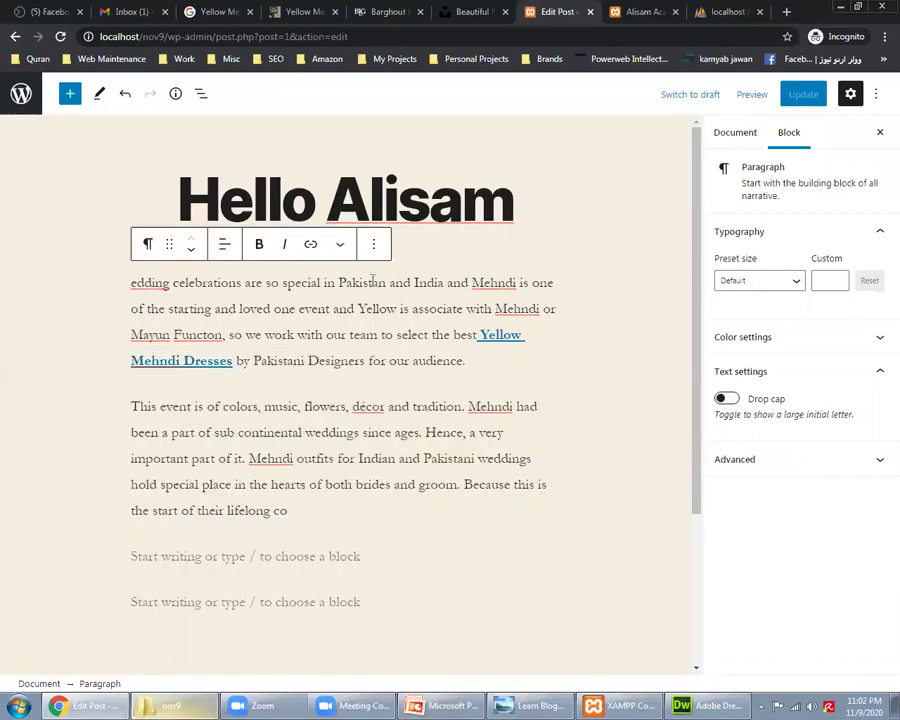
click(668, 10)
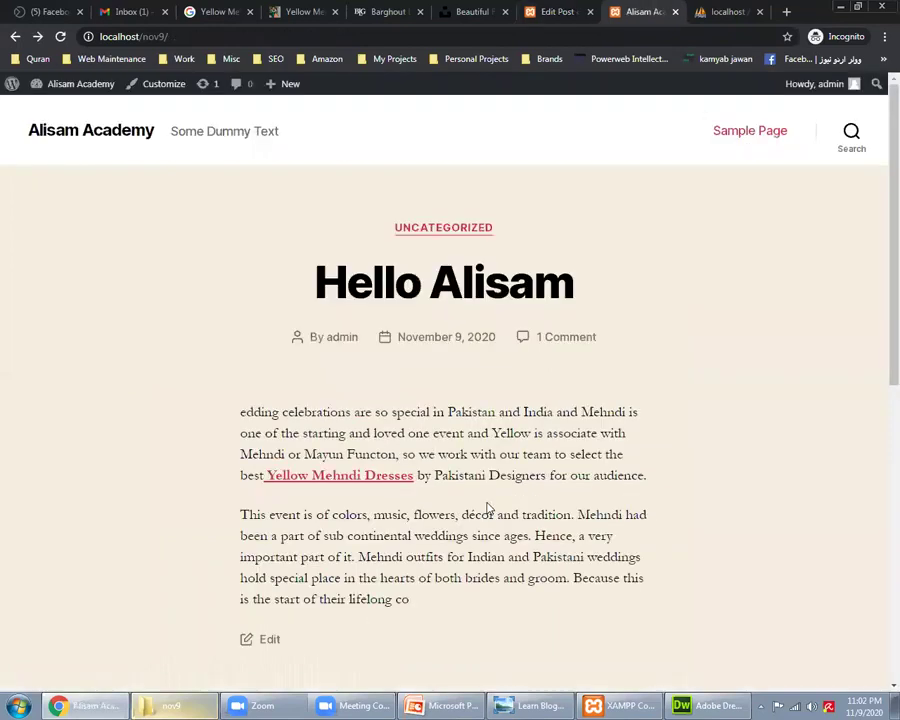
scroll(488, 508, down, 3)
scroll(488, 506, up, 3)
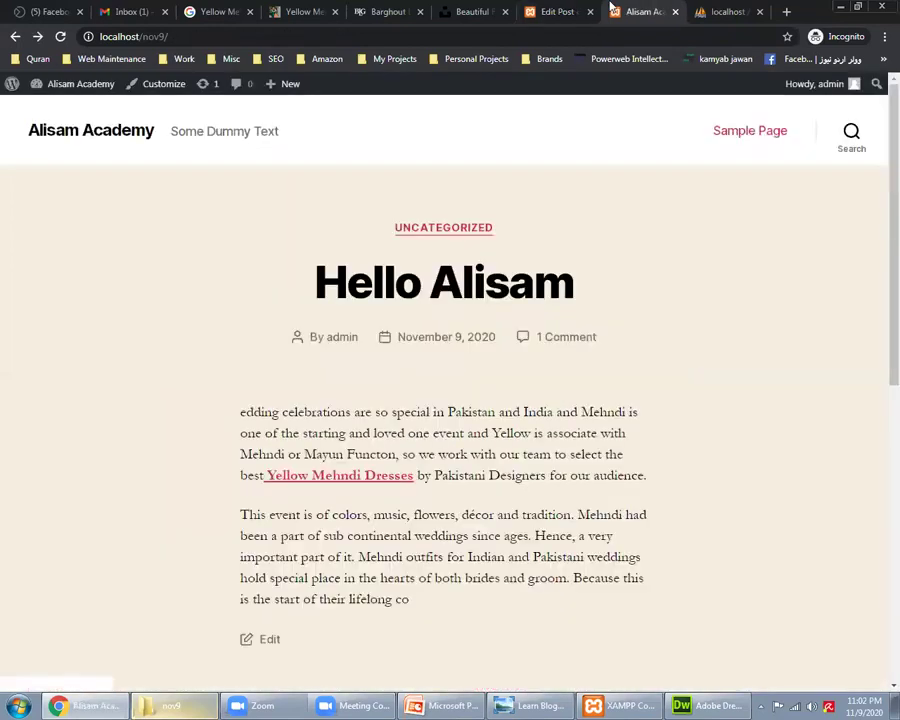
Step: Return to the editor, review the live site, then go to the site's Posts list
key(ctrl+shift+Tab)
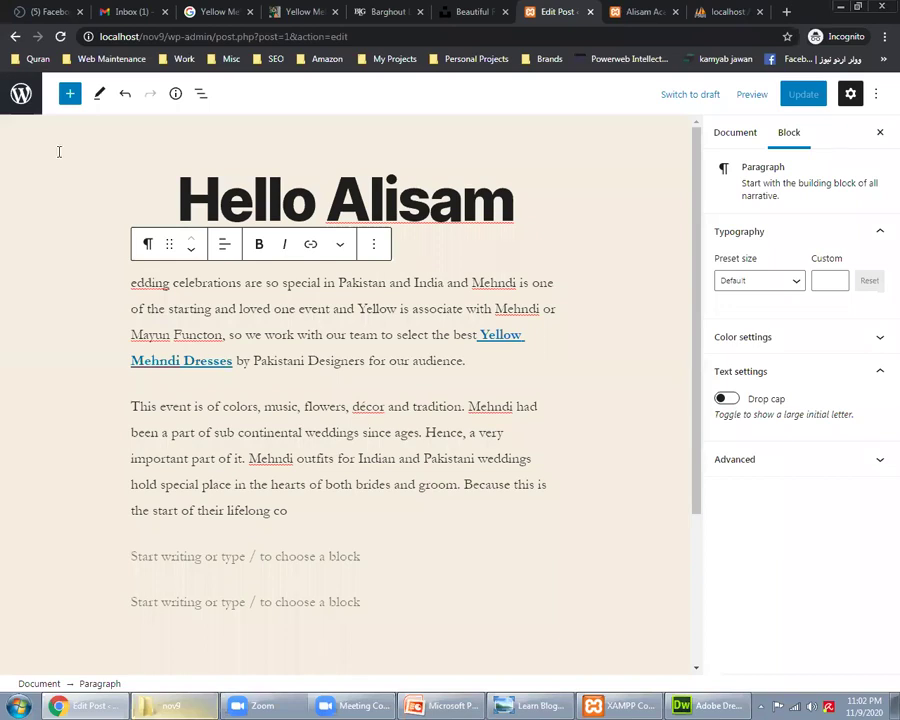
key(Tab)
key(Return)
key(ctrl+Tab)
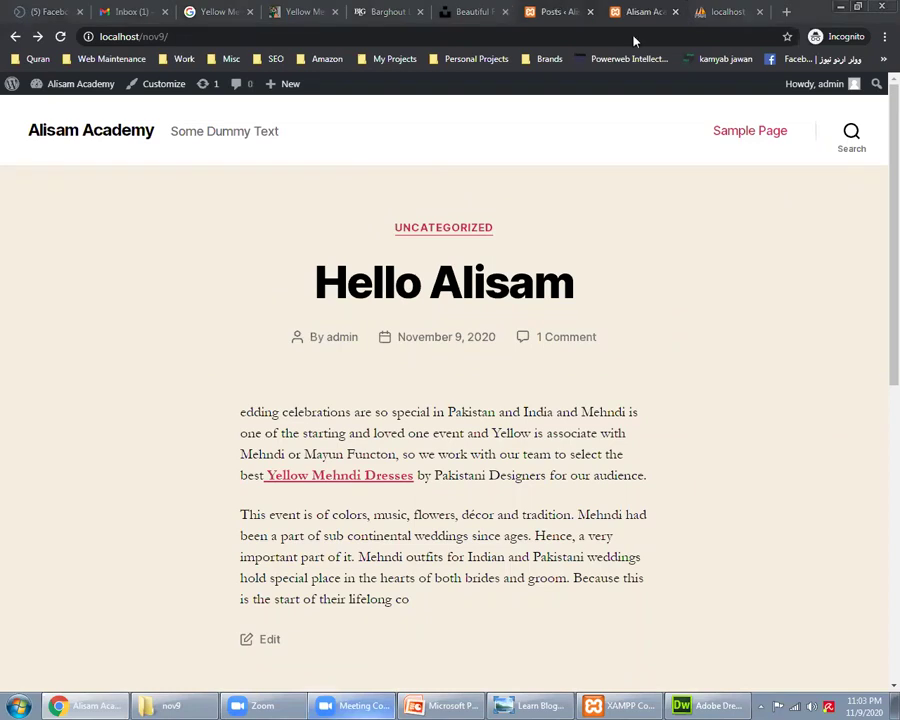
click(560, 11)
Step: Start a new post titled 'Hi Alisam' and bring up the Yellow Mehndi Dresses article
click(207, 126)
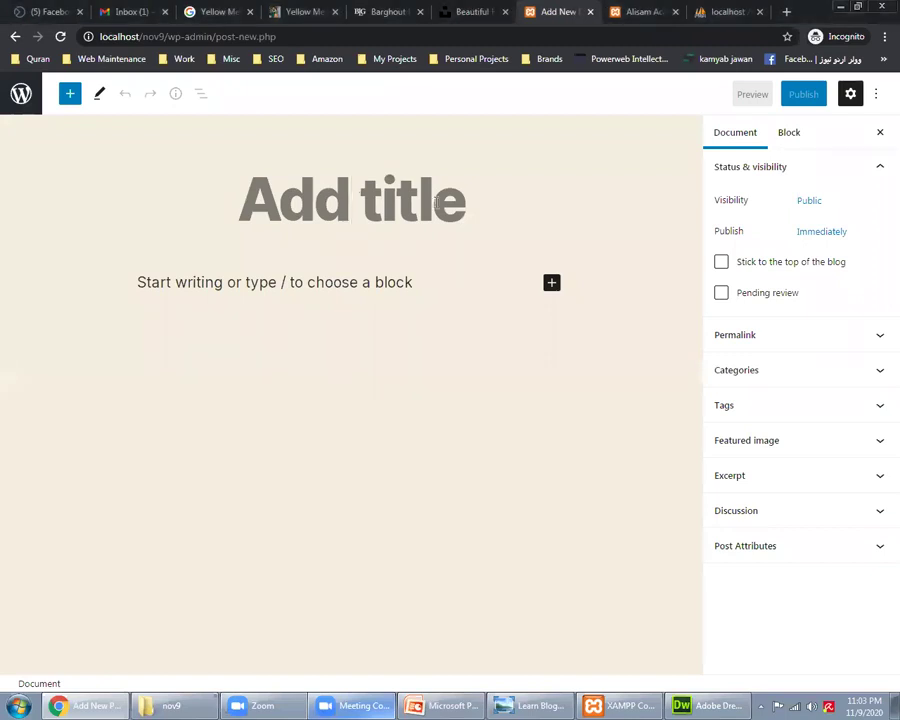
text(Hi Alisam)
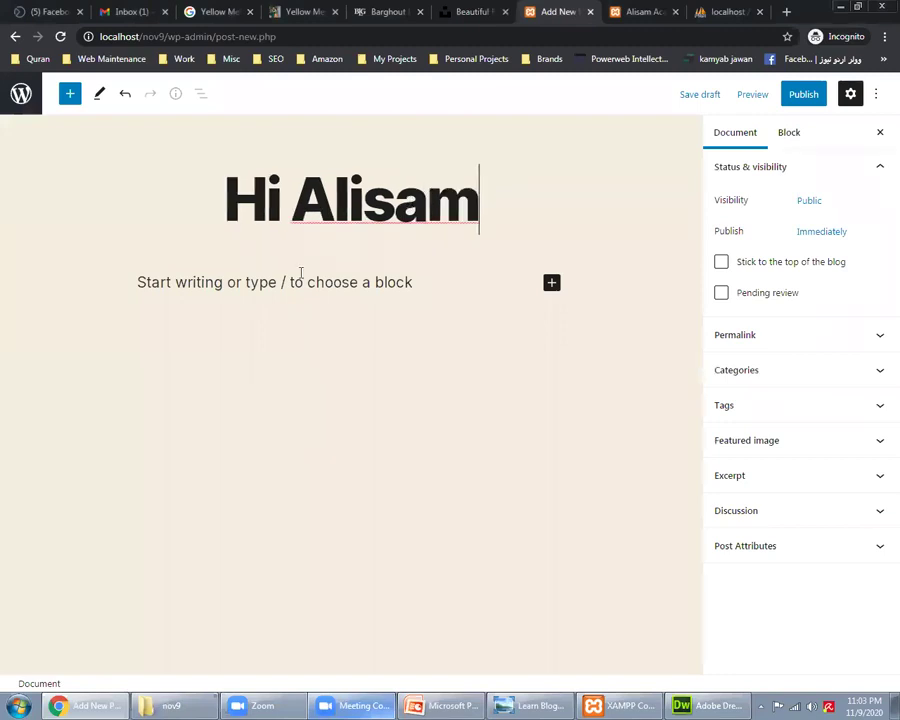
key(ctrl+4)
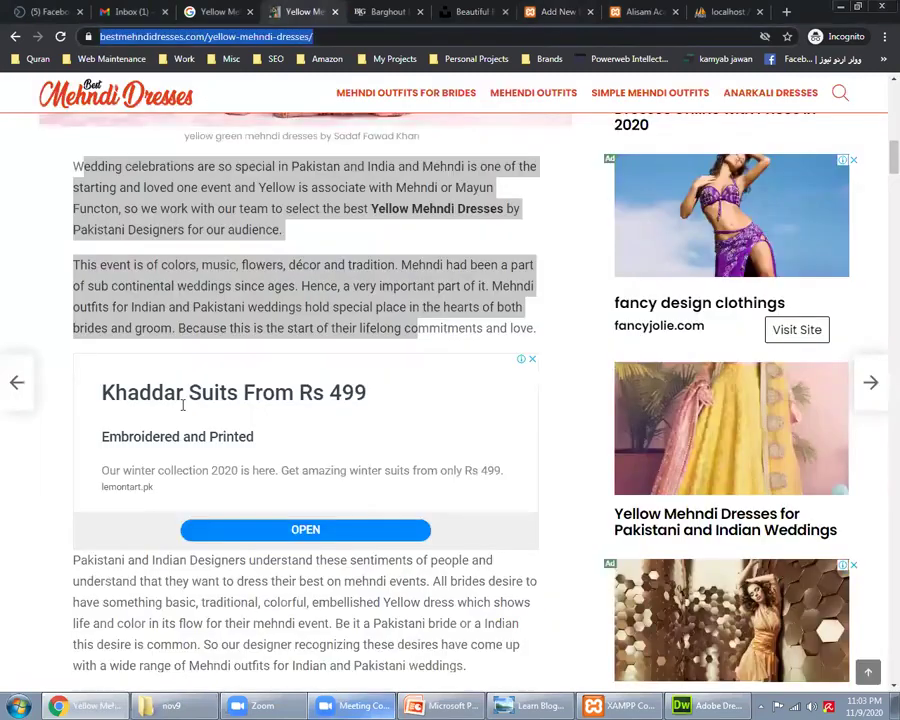
Step: Copy the Pakistani and Indian Designers paragraph from the article into the Hi Alisam body
scroll(183, 405, down, 3)
triple_click(367, 338)
key(ctrl+c)
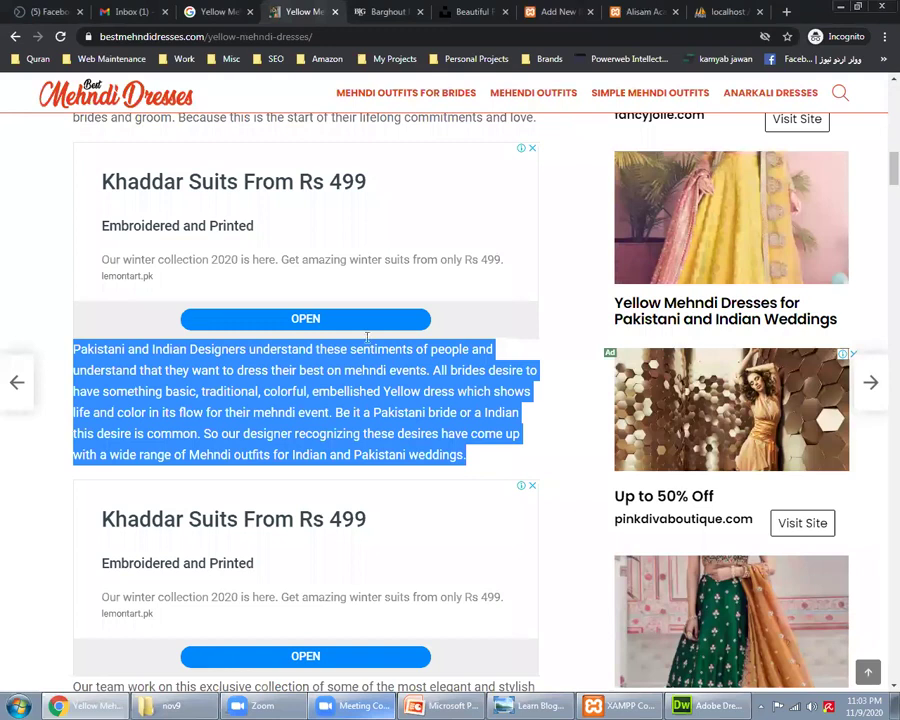
key(ctrl+7)
key(ctrl+v)
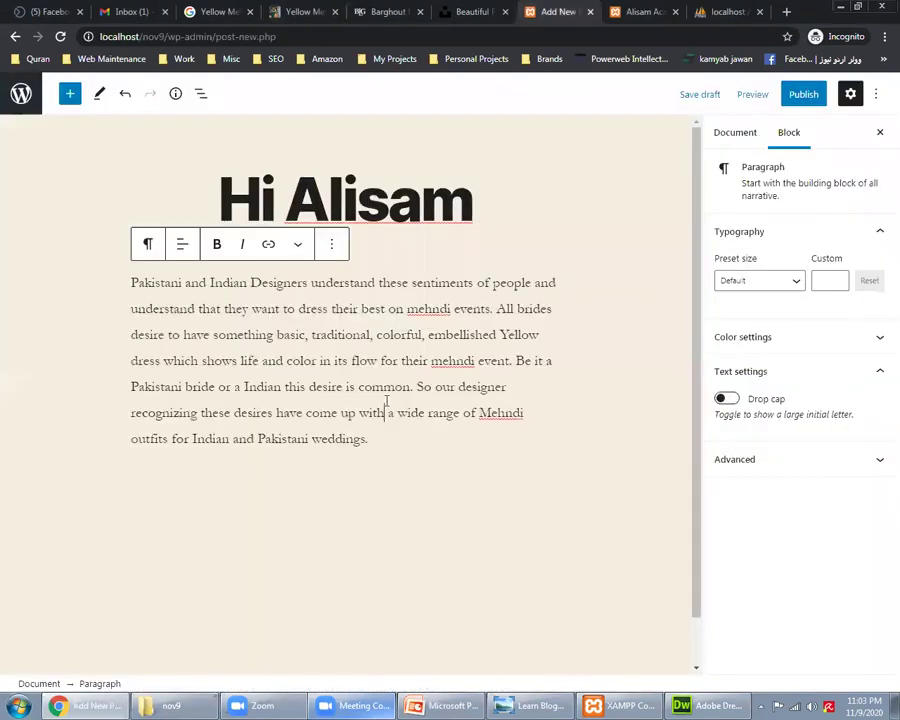
Step: Copy the article's web address, tidy the pasted text, and select 'Pakistani and Indian Designers'
click(300, 12)
click(290, 37)
key(ctrl+c)
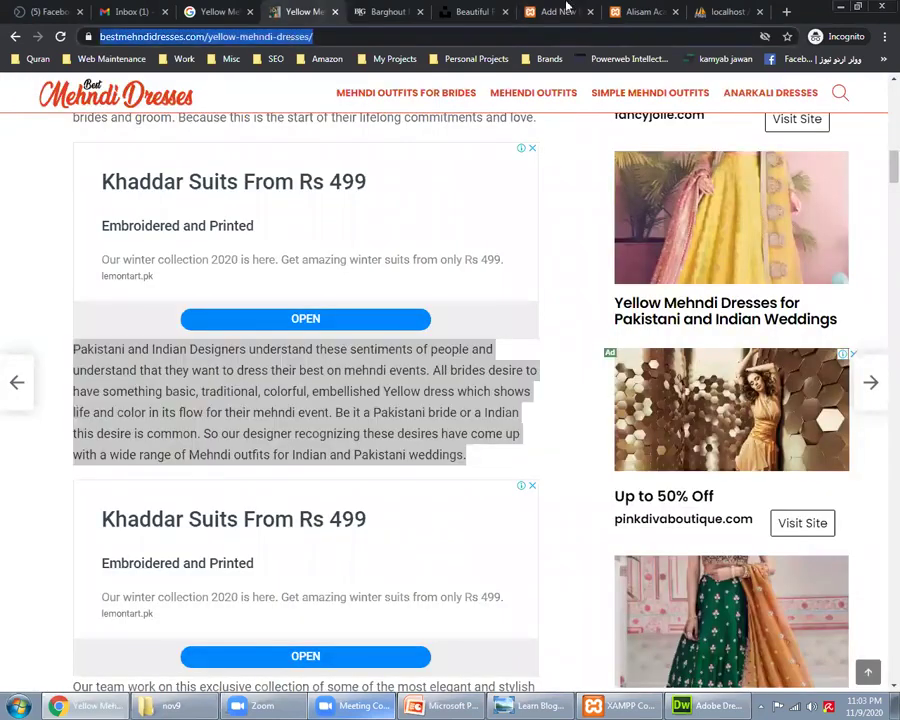
click(566, 8)
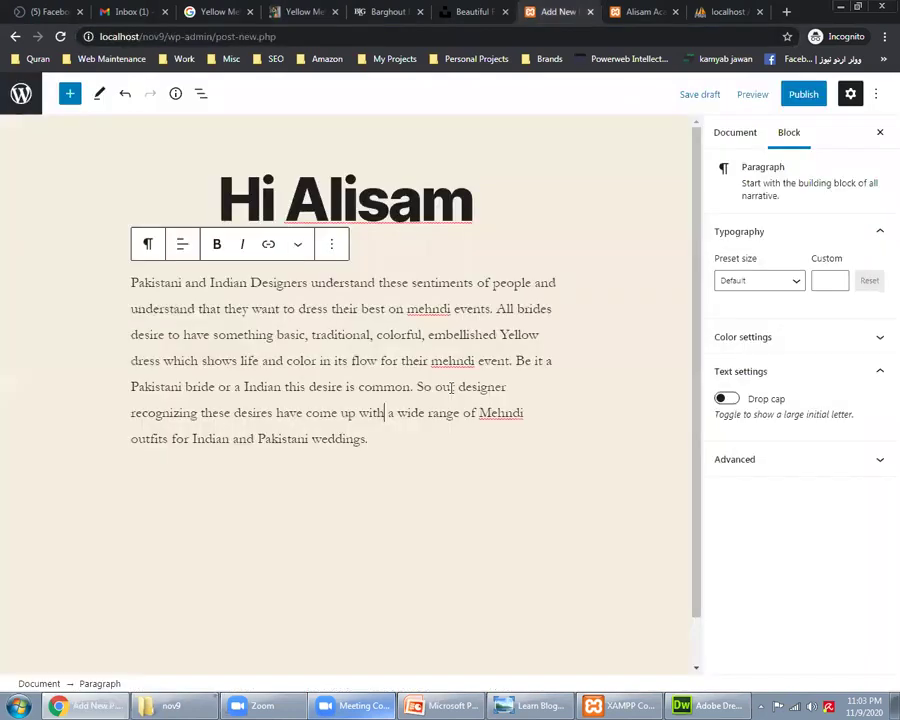
click(431, 365)
key(BackSpace)
click(434, 386)
click(236, 359)
drag(126, 286, 310, 286)
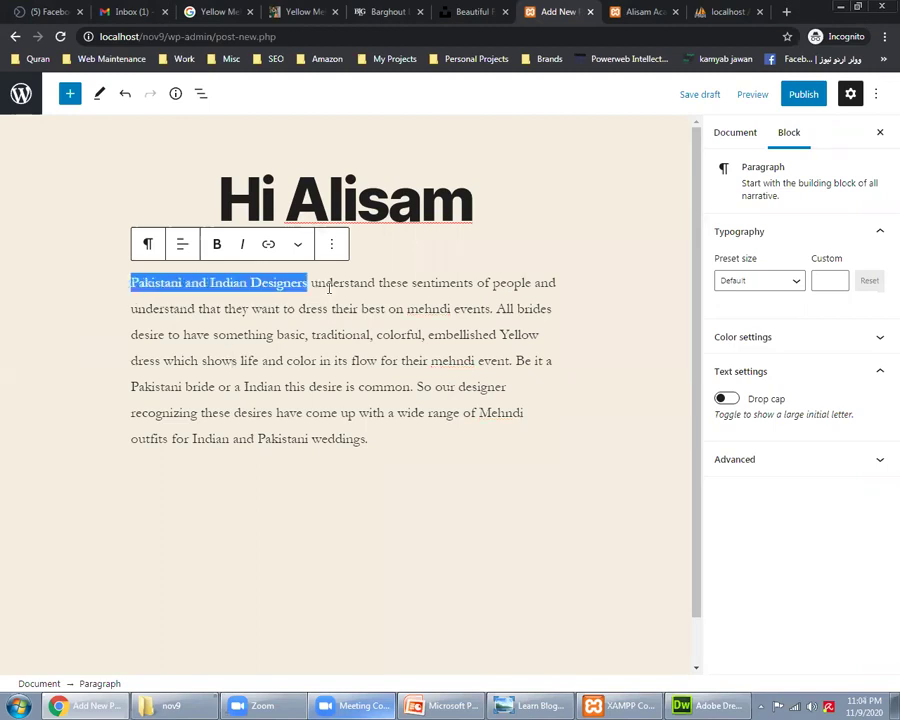
Step: Try linking the selected words to the article address, then publish Hi Alisam
click(269, 245)
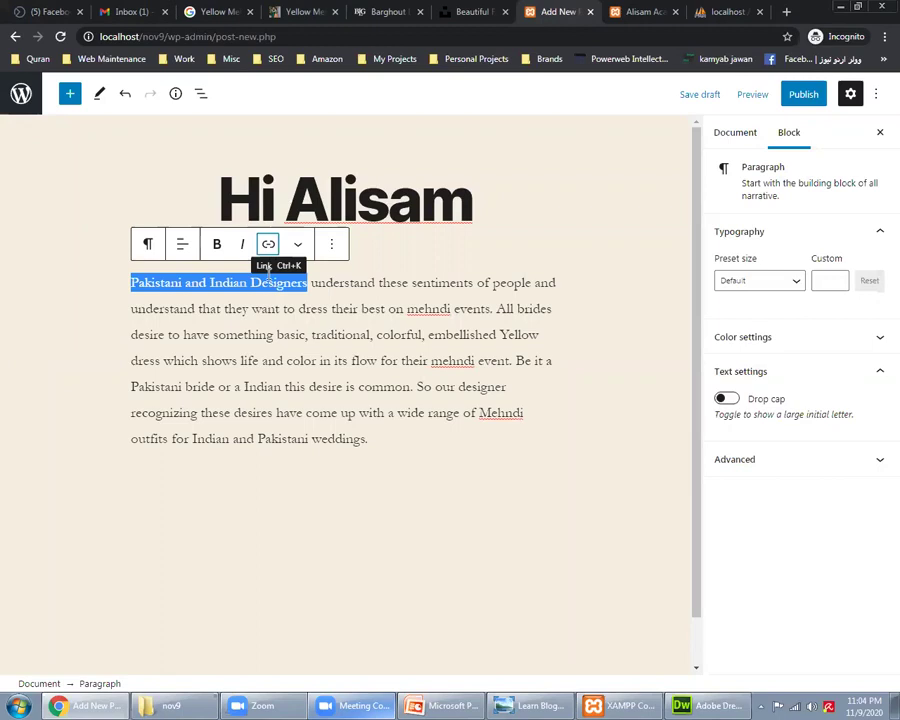
key(ctrl+v)
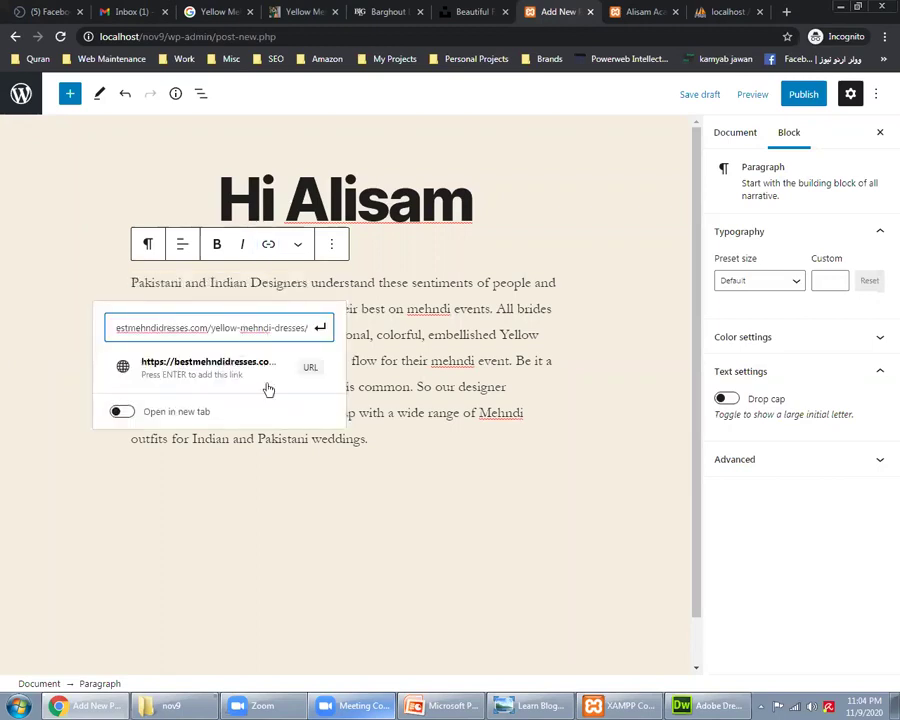
key(Escape)
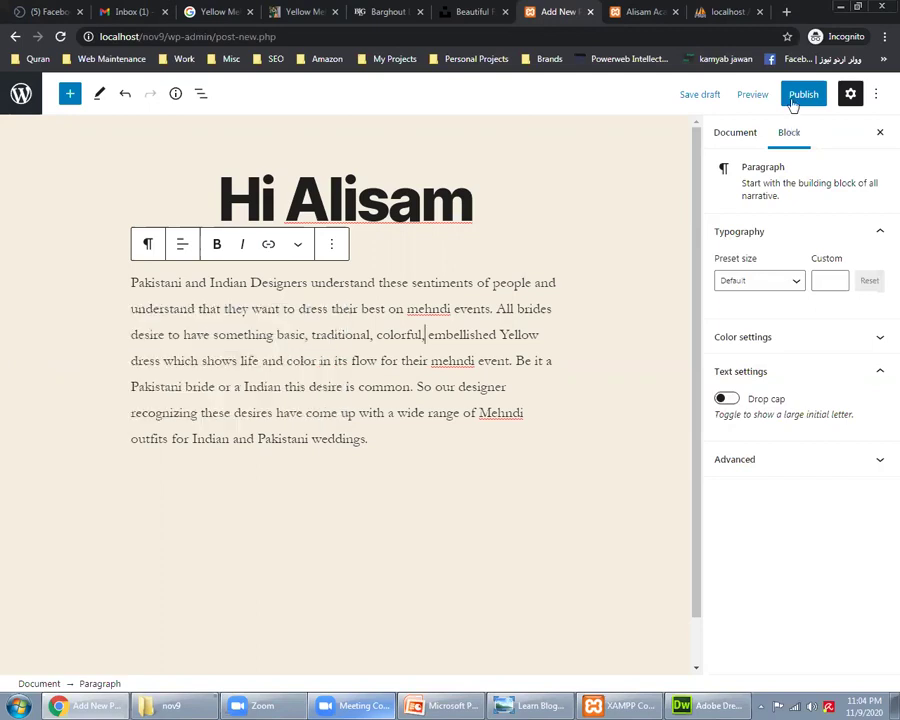
click(793, 102)
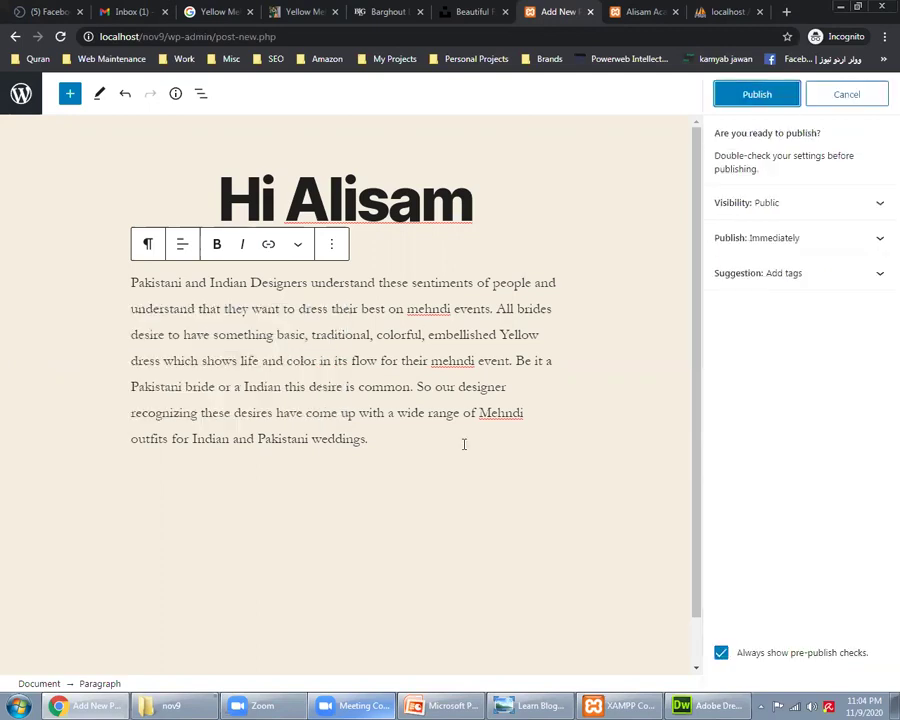
click(756, 95)
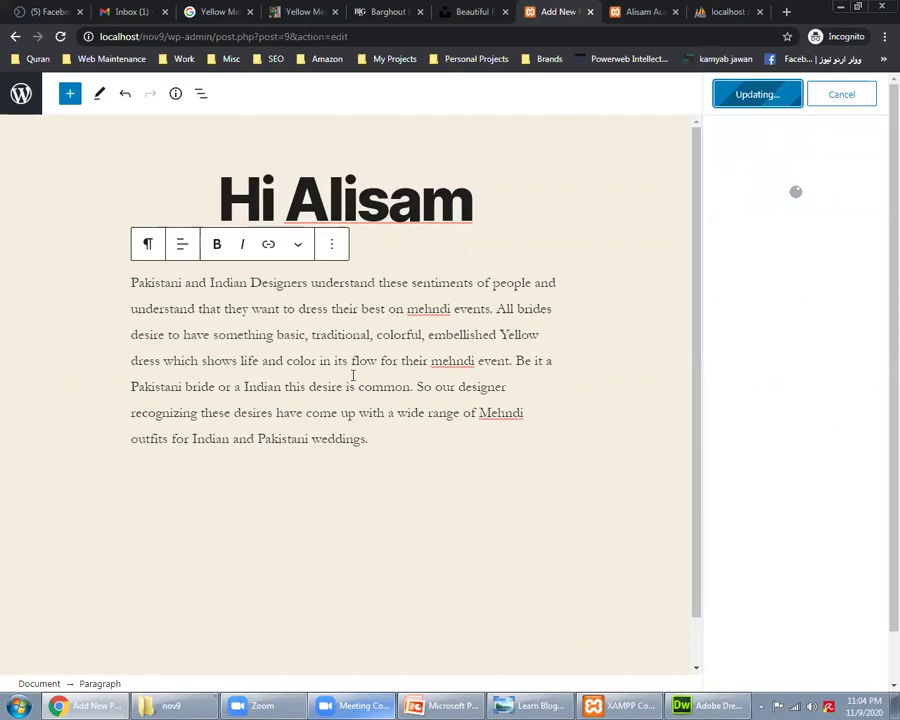
Step: Reload the live site to see both posts, open the Hi Alisam page, then return to its editor
click(638, 11)
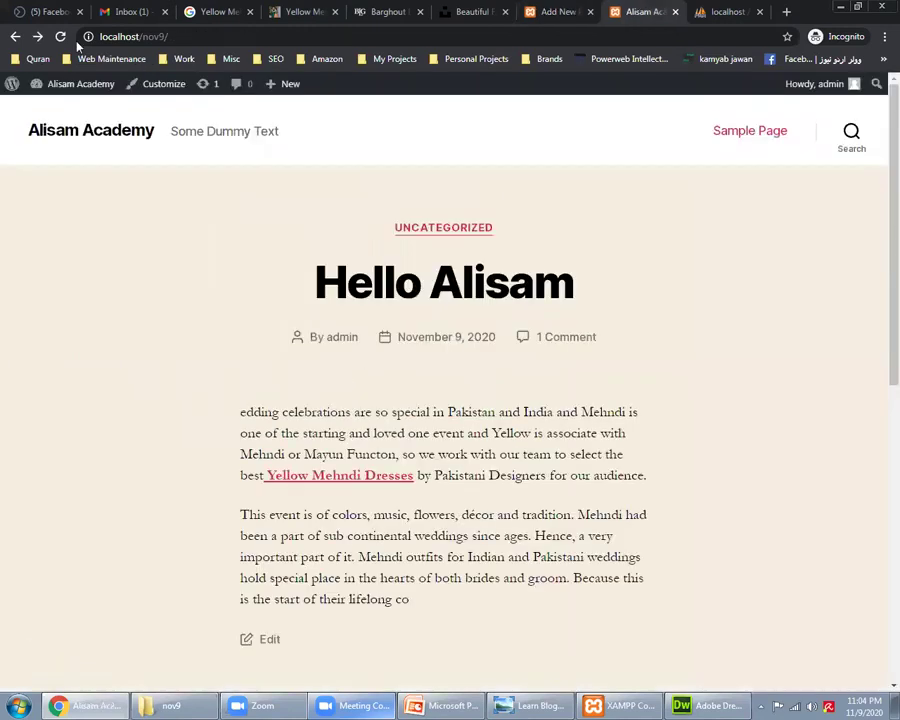
key(F5)
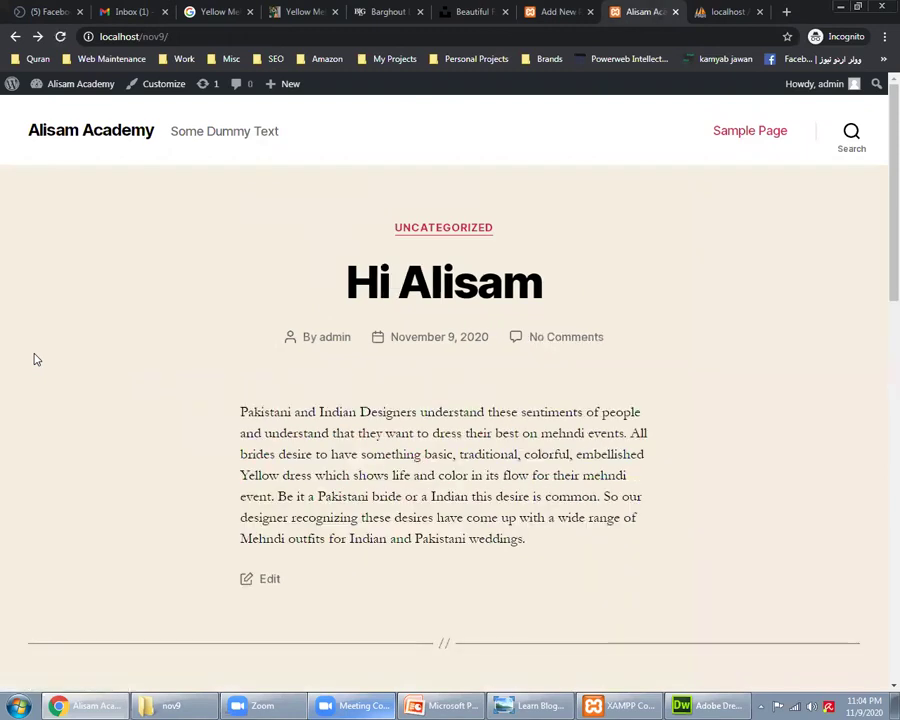
scroll(31, 360, down, 4)
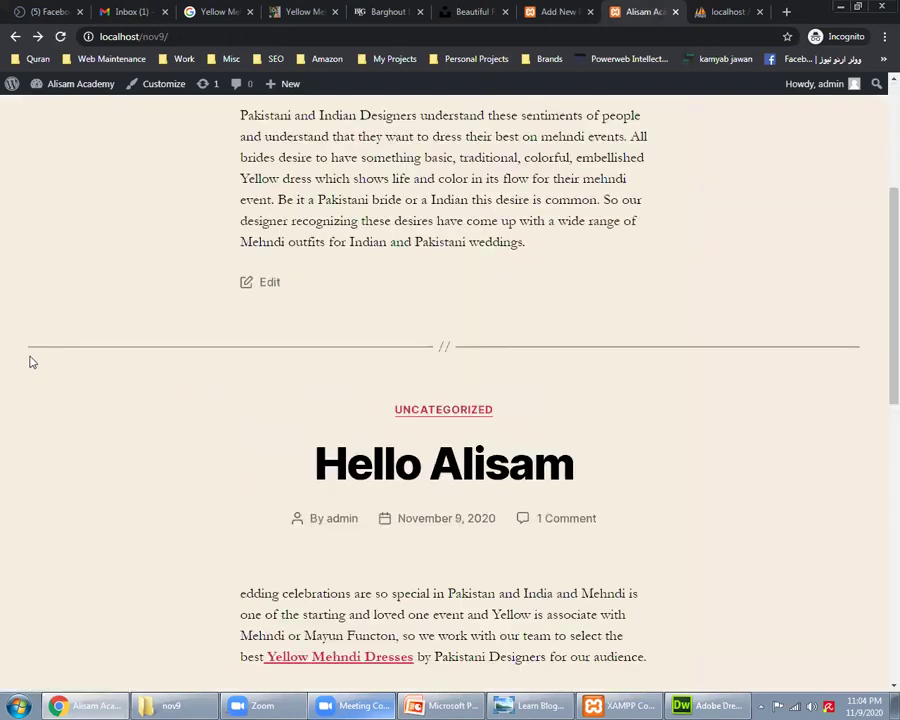
scroll(418, 312, up, 3)
scroll(362, 320, down, 5)
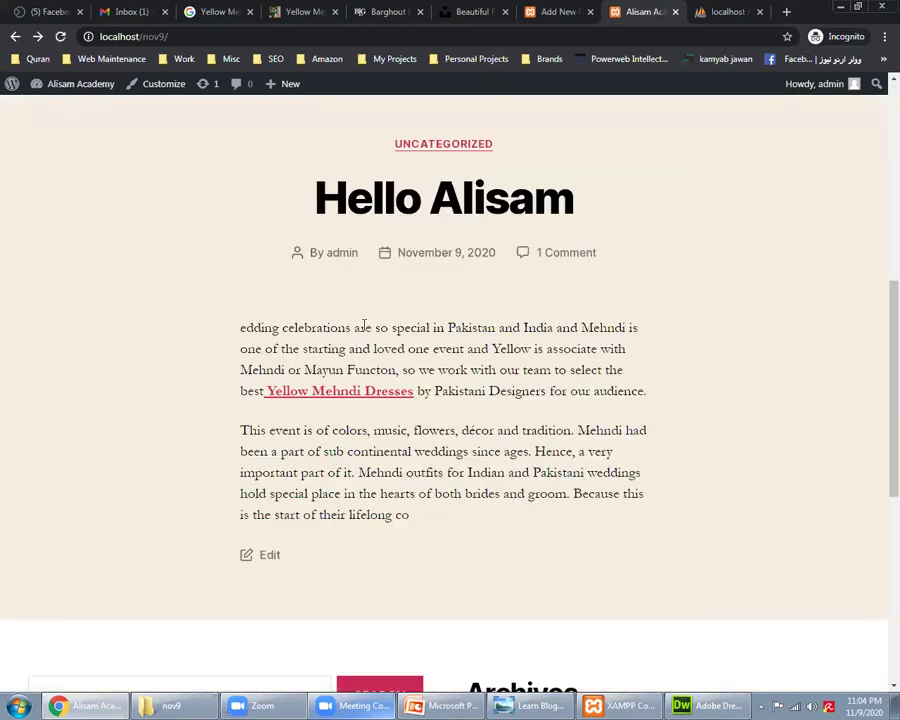
scroll(450, 350, up, 1)
scroll(454, 325, up, 5)
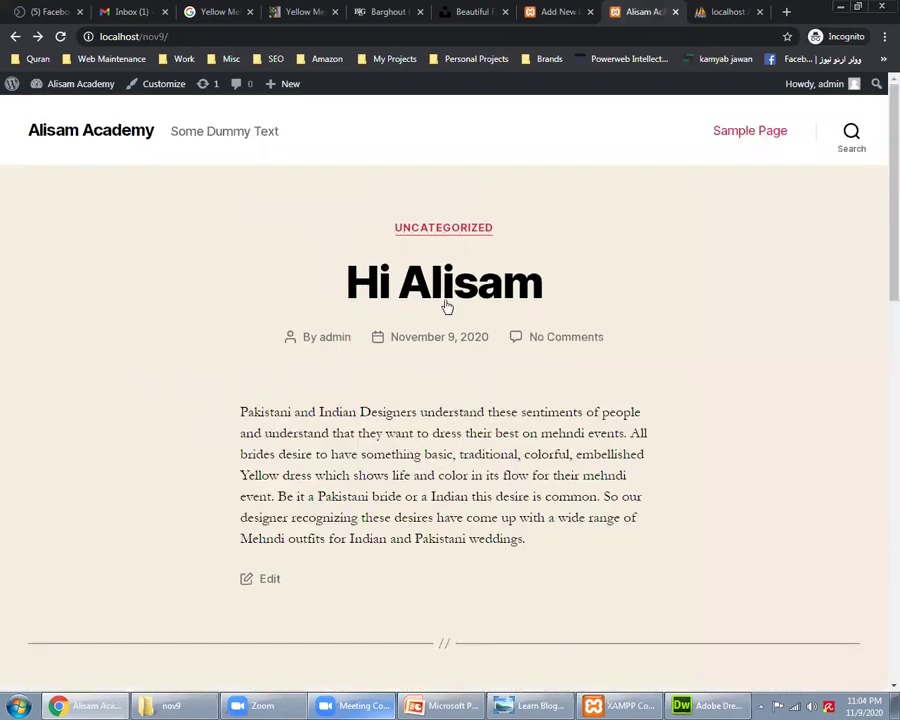
click(447, 300)
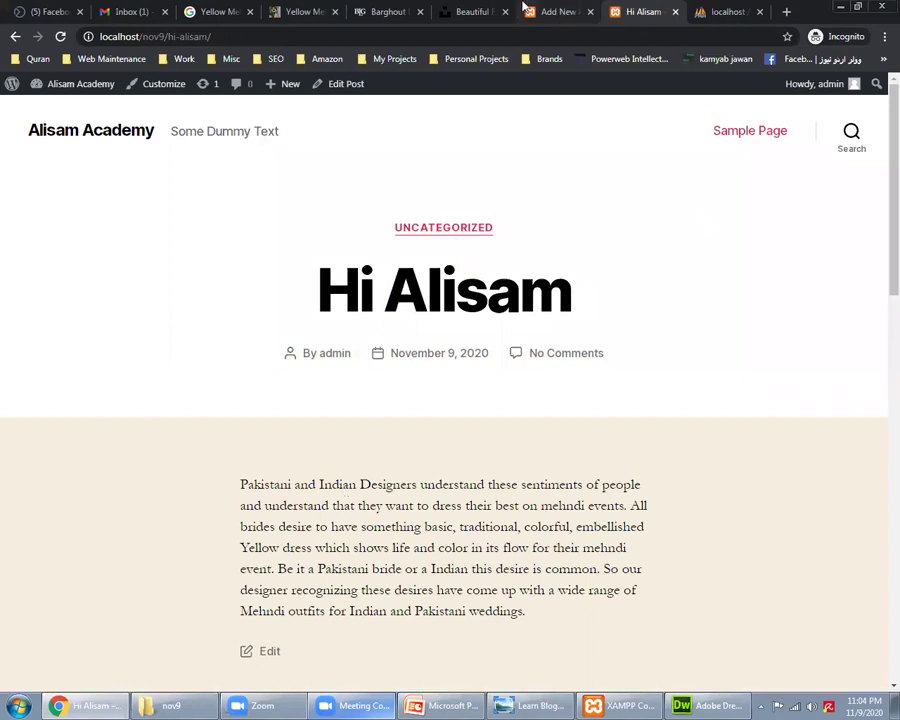
key(ctrl+shift+Tab)
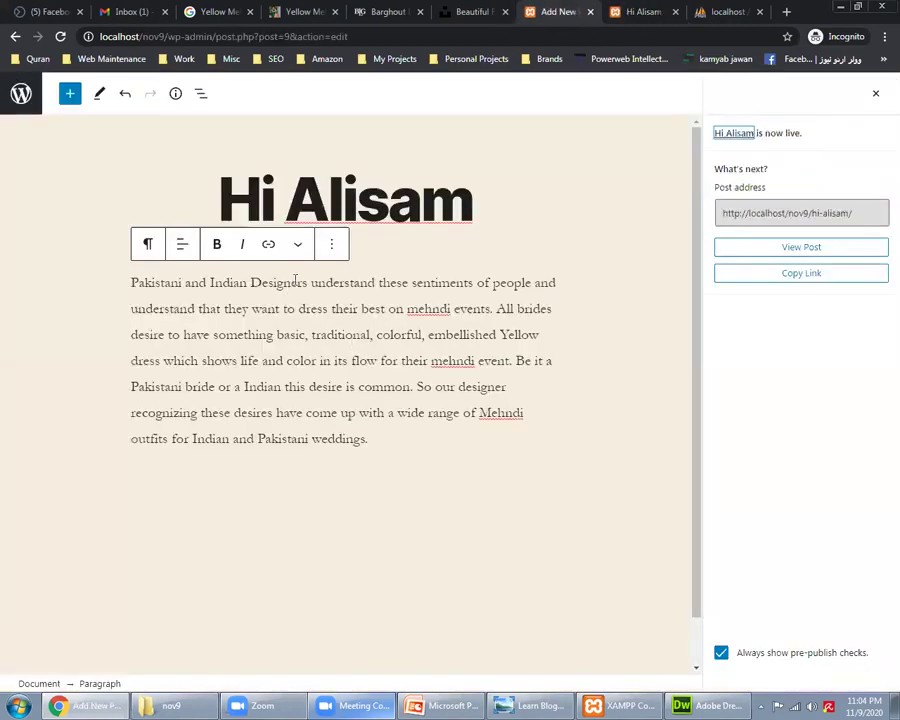
Step: Link 'Pakistani and Indian Designers' to the Yellow Mehndi Dresses article and update the post
key(shift+Home)
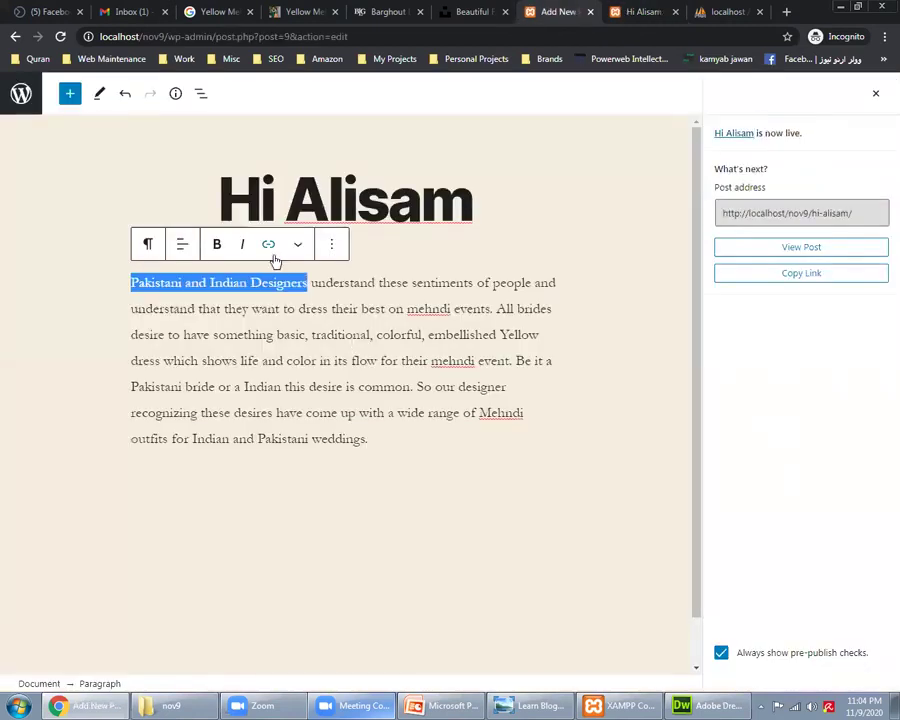
click(271, 250)
key(ctrl+v)
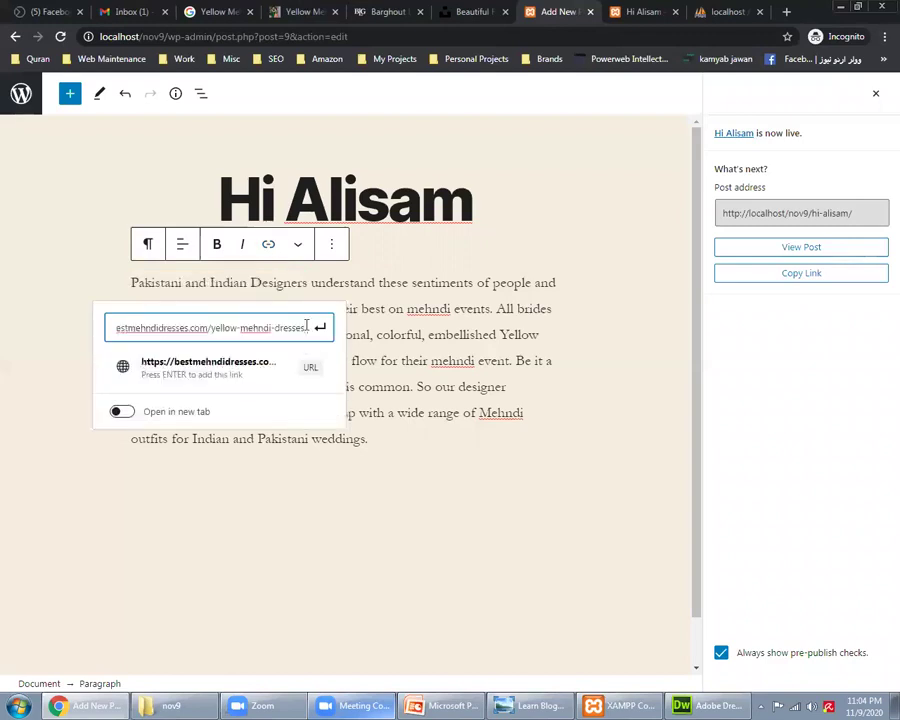
click(319, 330)
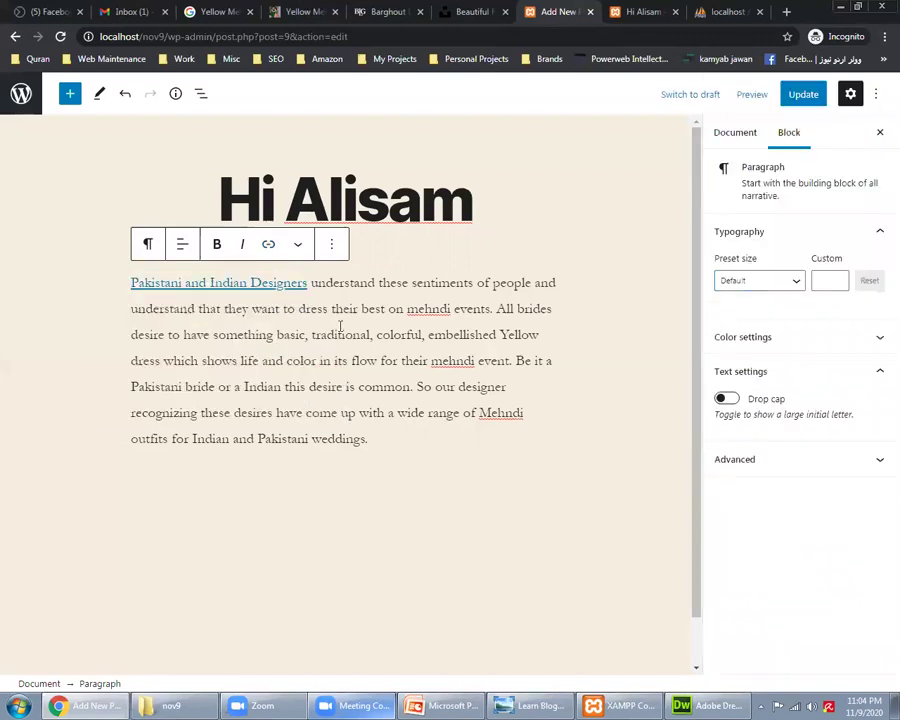
click(790, 100)
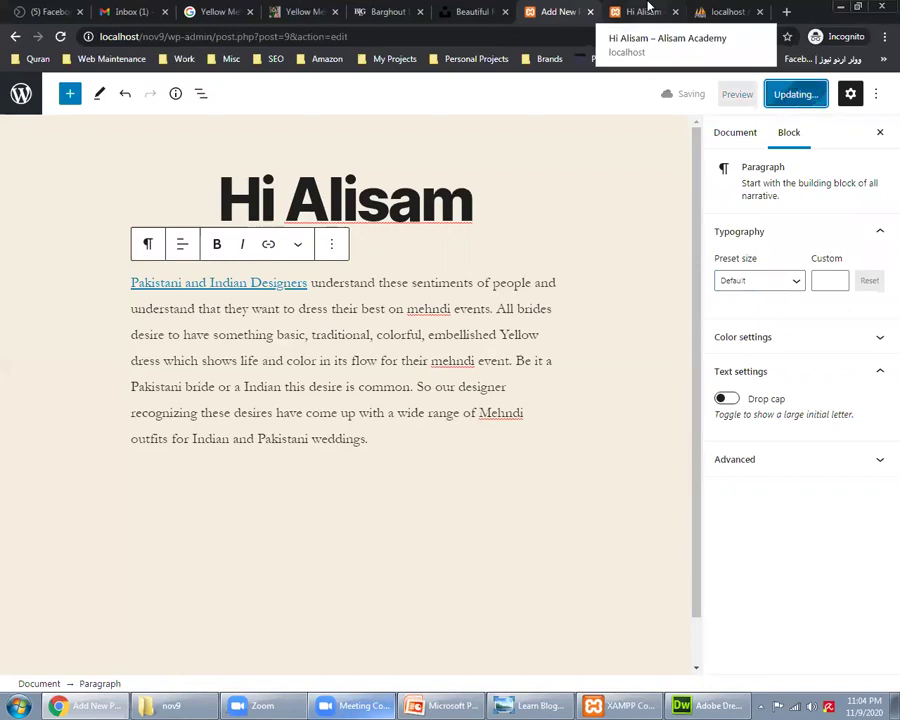
Step: Reload the Hi Alisam post page and test the new link, then return to the editor
click(648, 10)
right_click(86, 410)
click(106, 446)
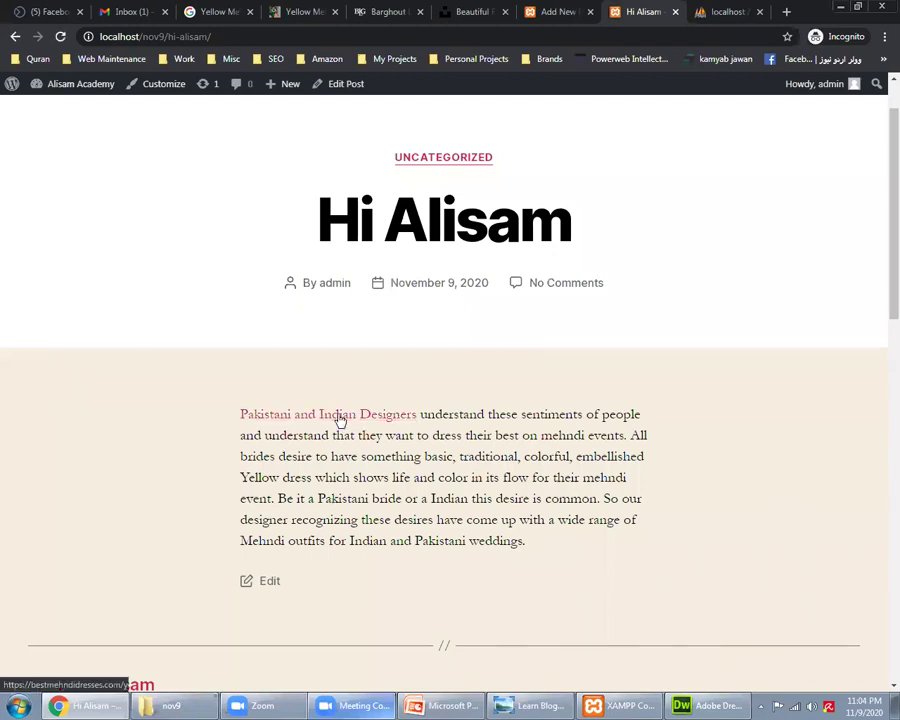
click(340, 421)
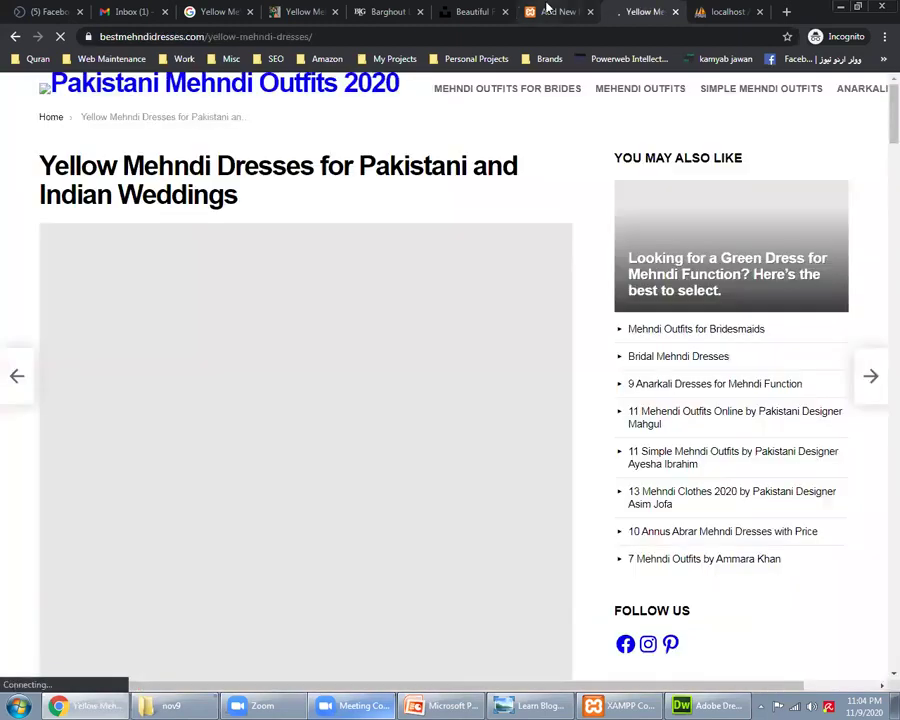
click(549, 10)
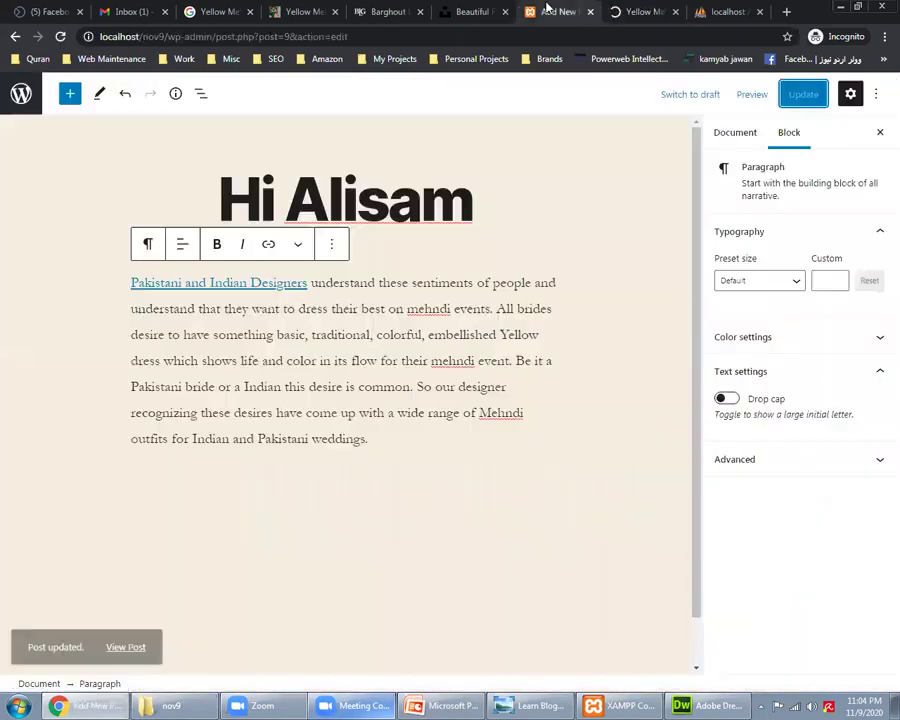
Step: Make the Pakistani and Indian Designers link open in a new tab, update, and view the live post
click(266, 247)
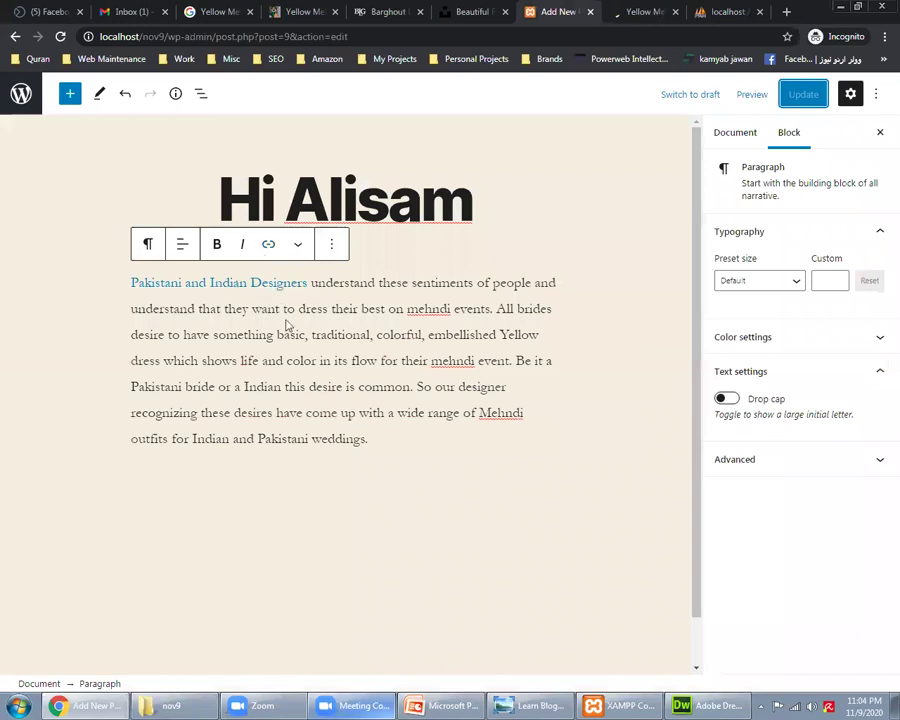
key(ctrl+k)
text(https://bestmehndidresses.com/yellow-mehndi-dresses/)
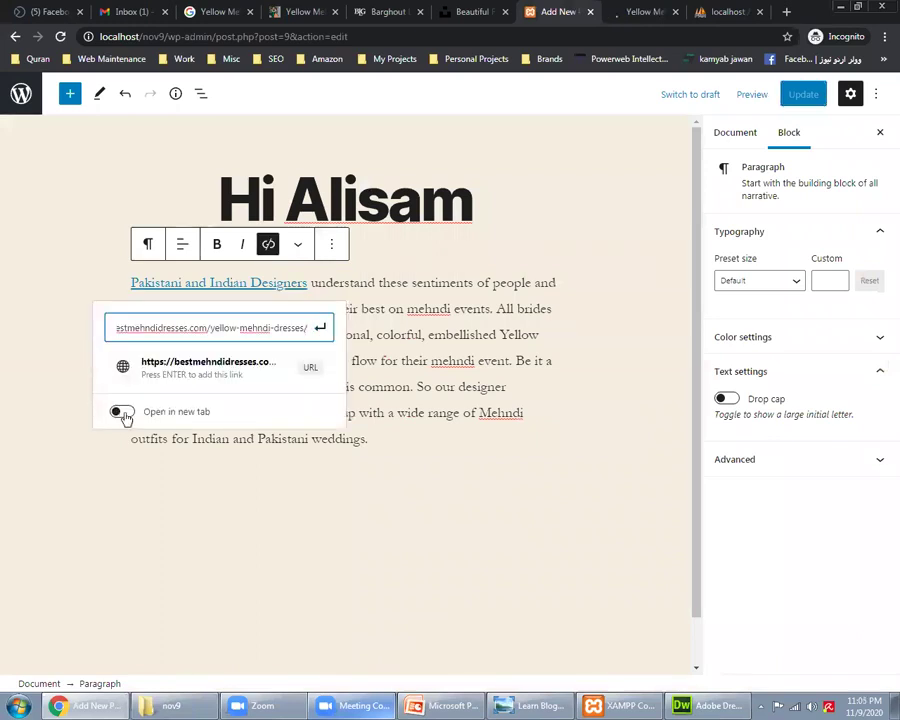
click(312, 286)
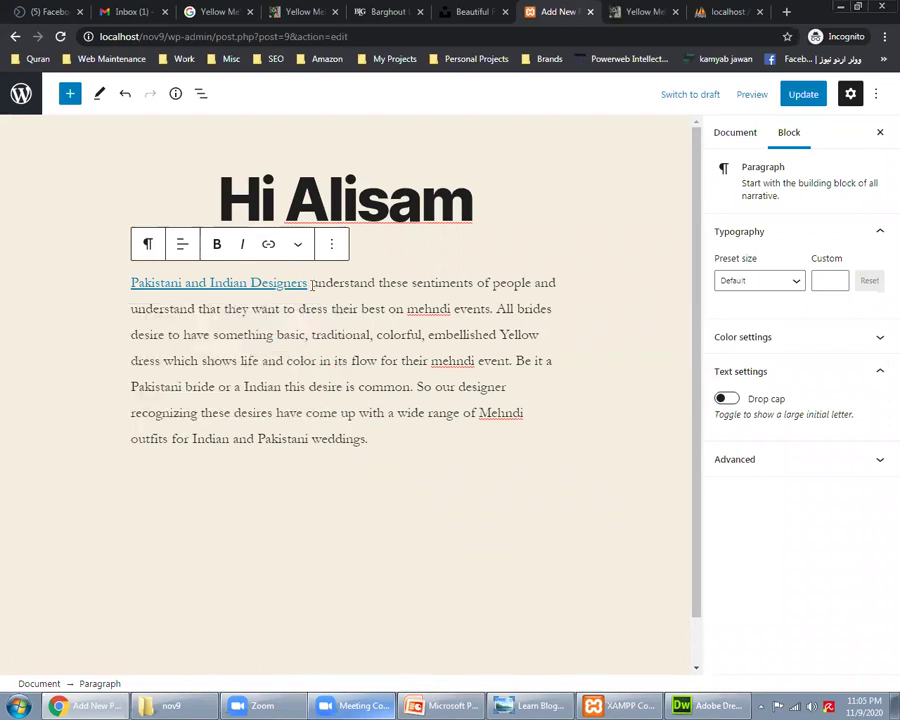
click(218, 283)
click(803, 94)
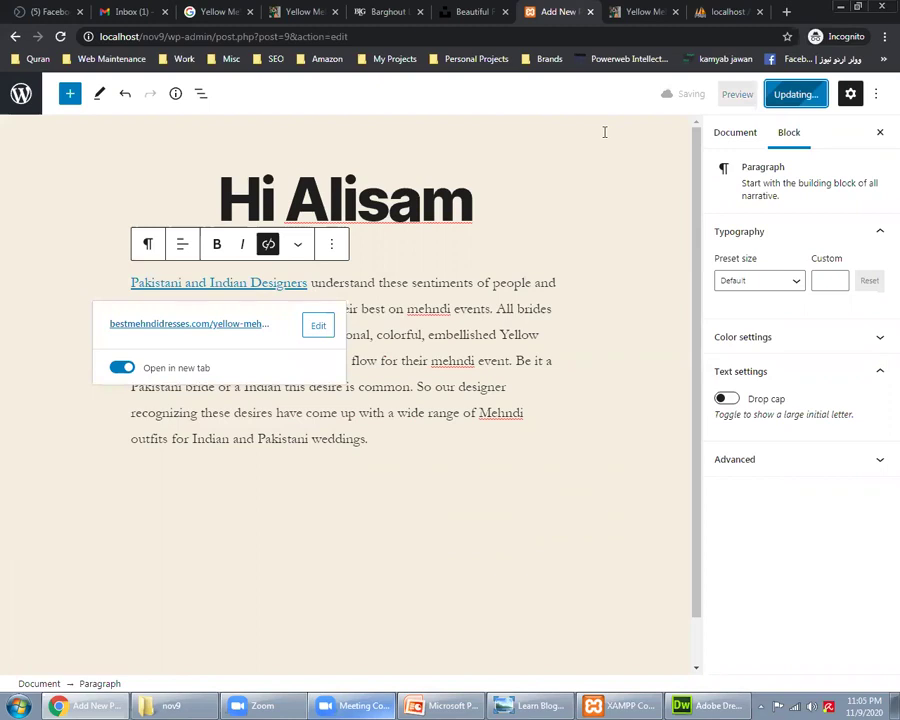
key(ctrl+Tab)
key(alt+Left)
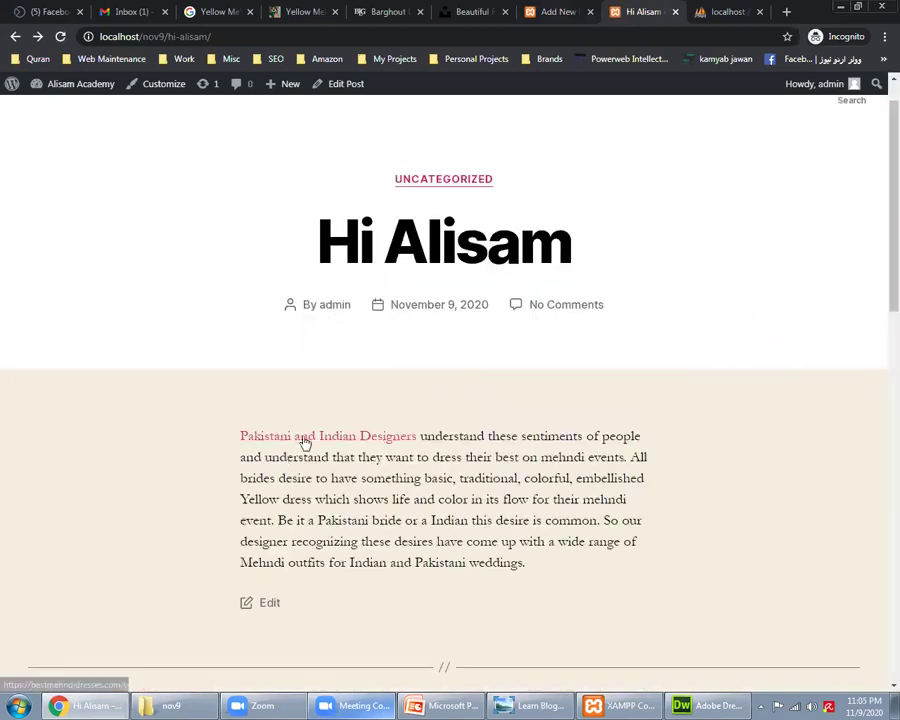
Step: Follow the 'Pakistani and Indian Designers' link to the Yellow Mehndi Dresses article, then return to the post
click(305, 440)
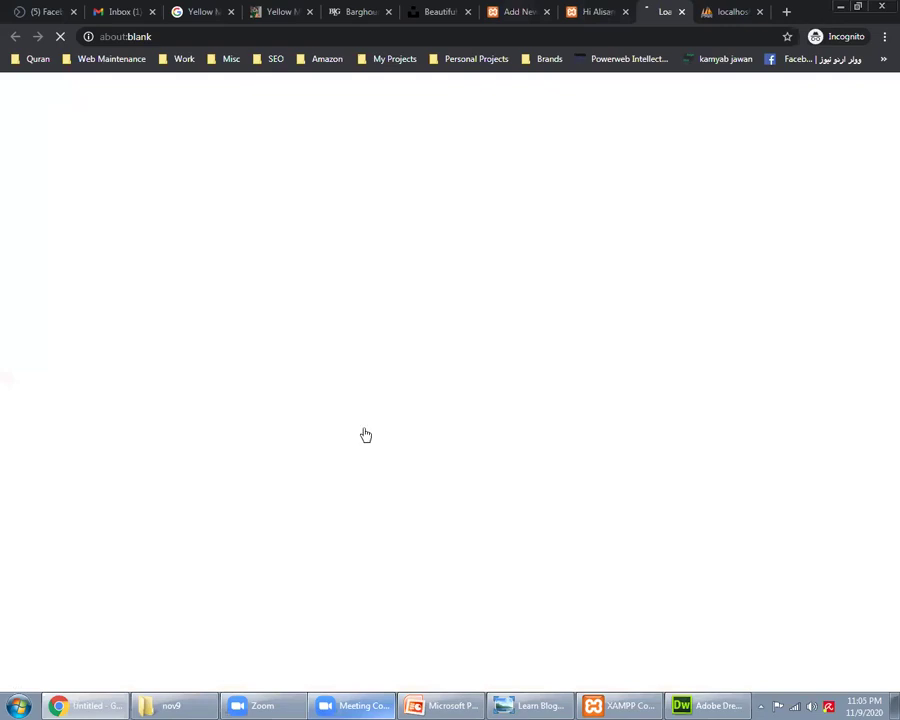
key(ctrl+shift+Tab)
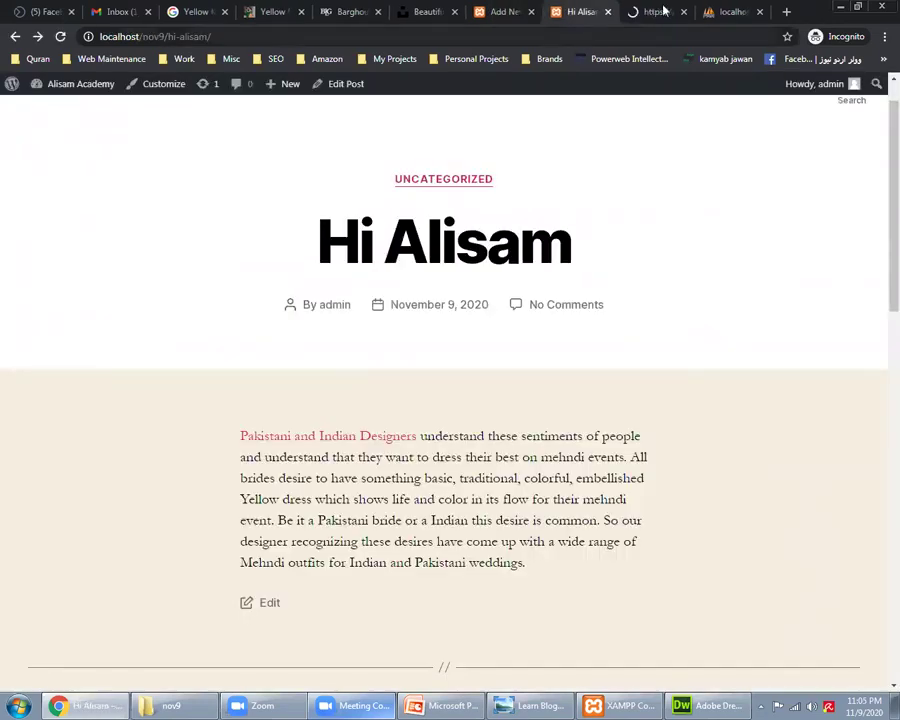
click(665, 10)
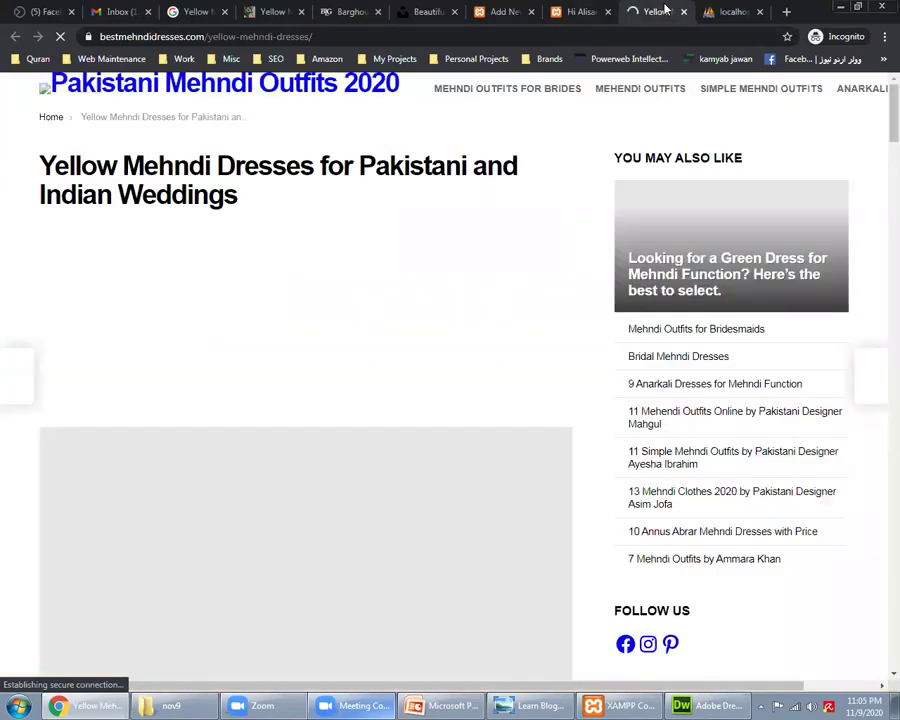
click(593, 8)
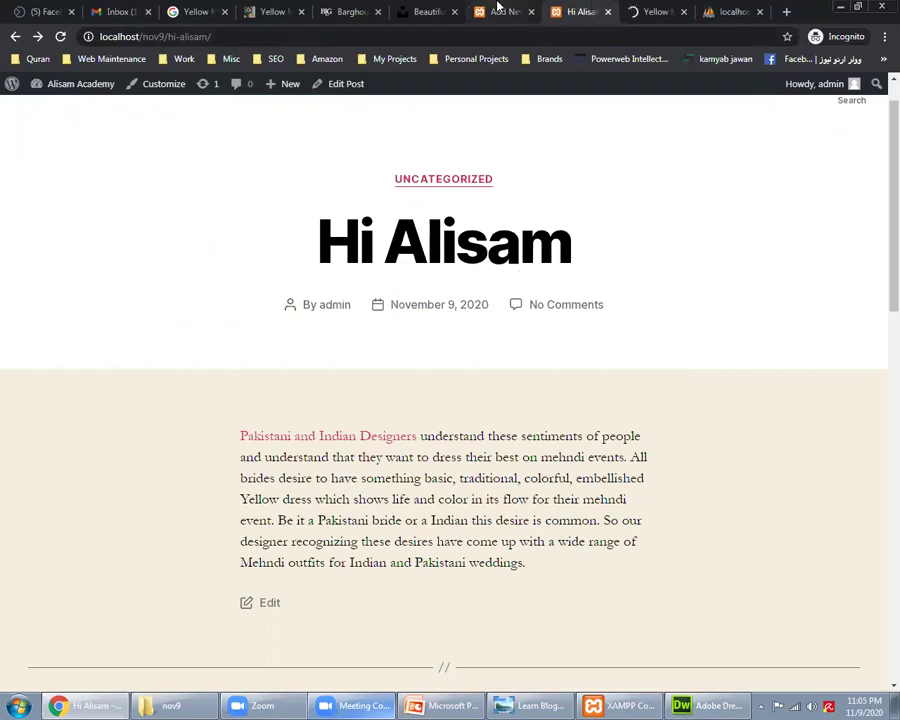
scroll(540, 452, up, 1)
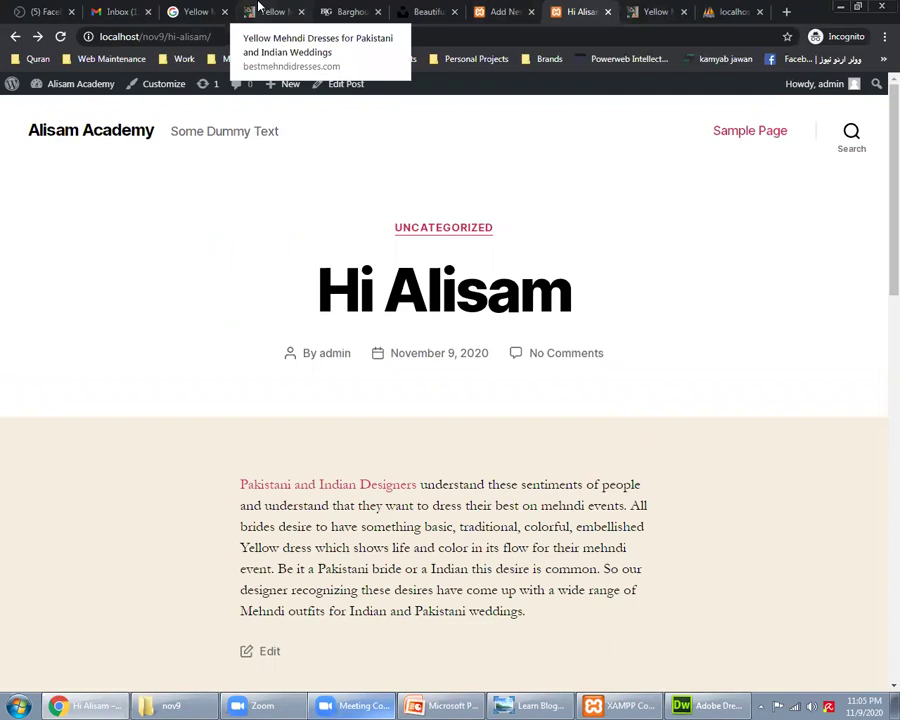
Step: Scroll through the Yellow Mehndi Dresses article and open its Sana Abbas shop link in a new tab
click(265, 10)
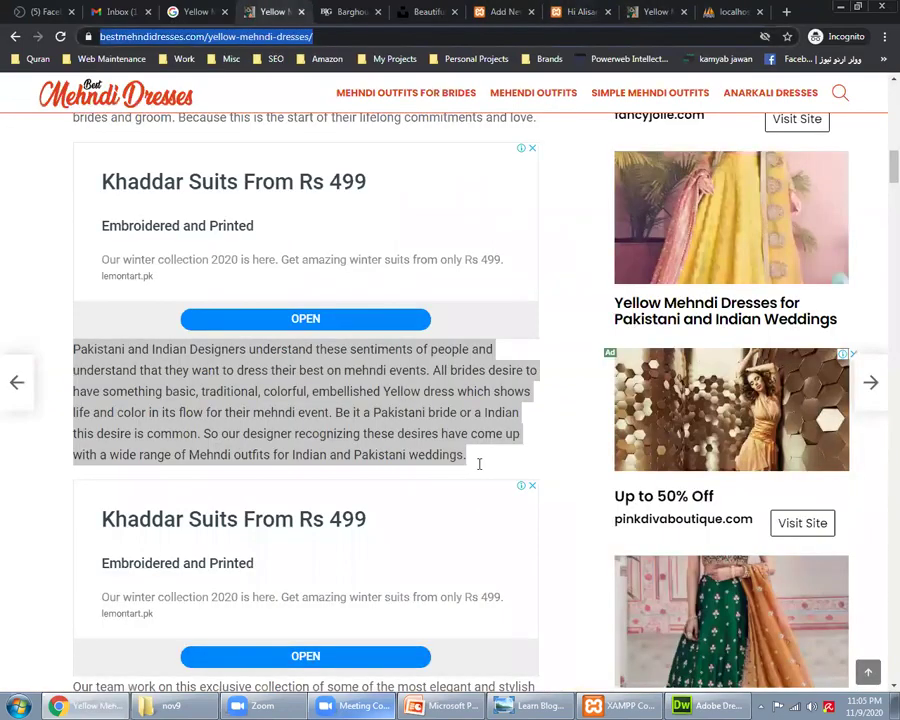
scroll(477, 464, down, 5)
scroll(227, 380, down, 2)
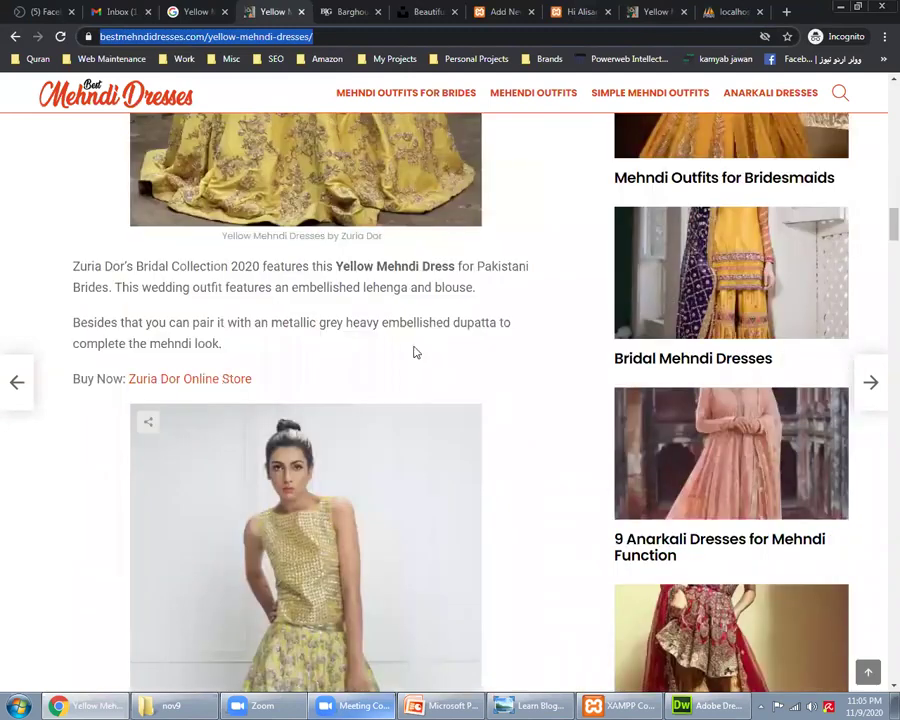
scroll(420, 360, down, 3)
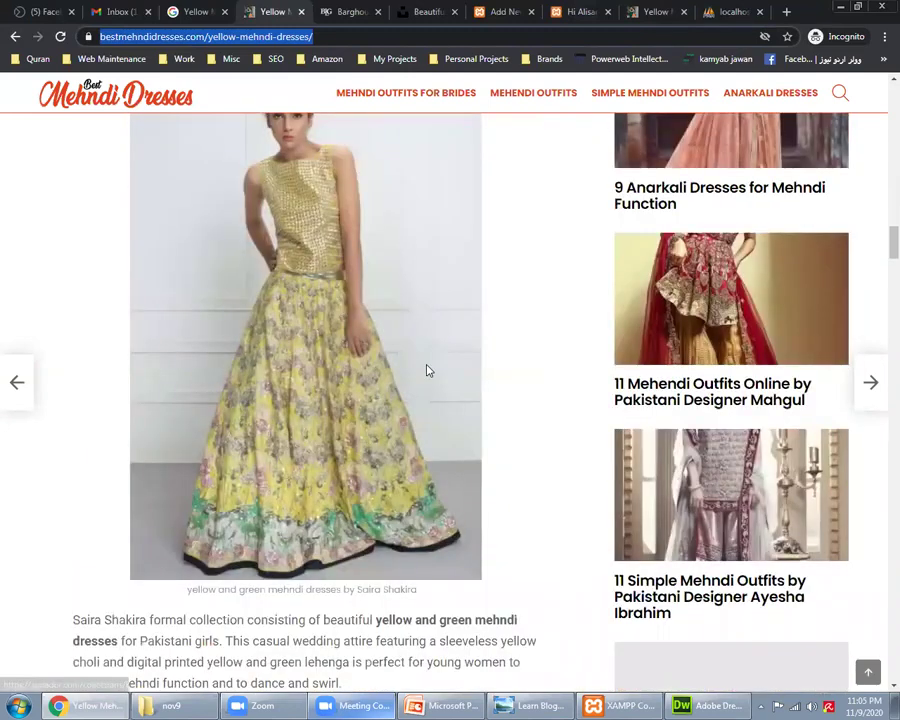
scroll(428, 371, down, 5)
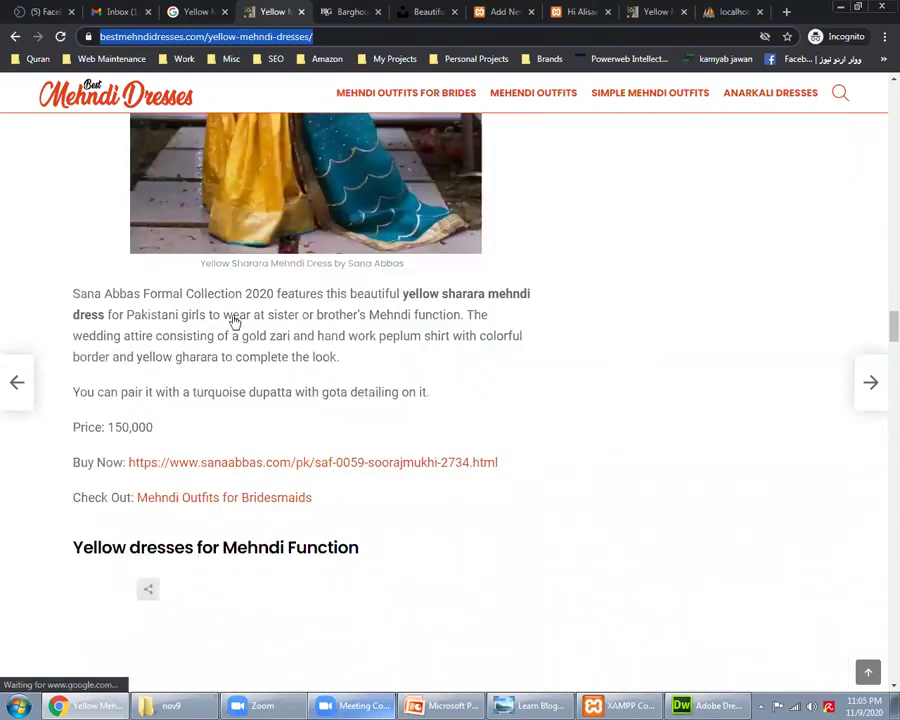
scroll(240, 290, down, 2)
click(245, 260)
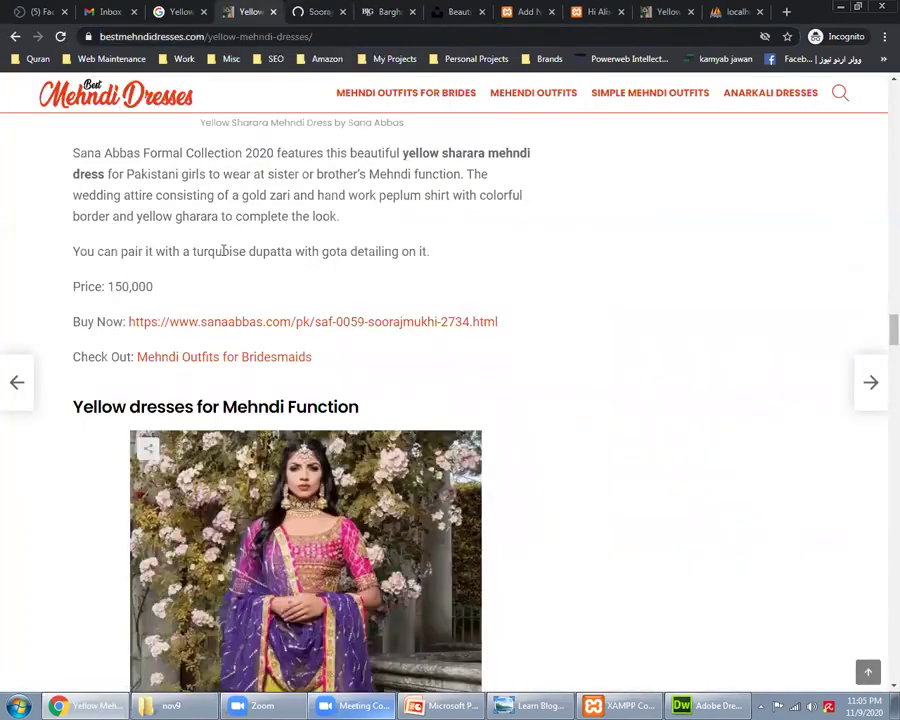
Step: Open the Mehndi Outfits for Bridesmaids article, check its web address, then return to the local post
click(185, 358)
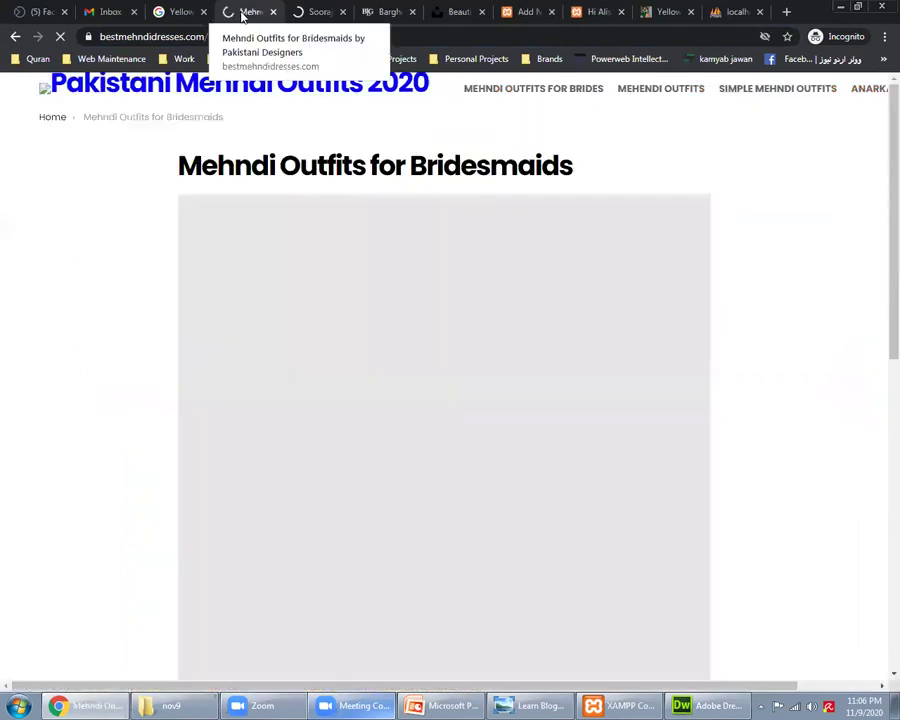
click(185, 37)
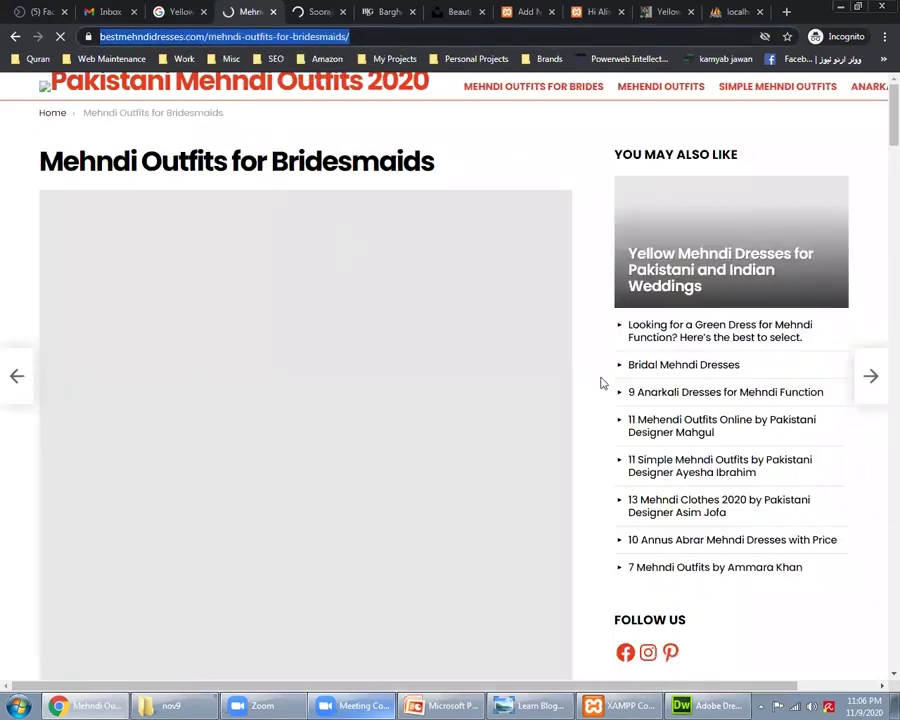
scroll(600, 379, down, 3)
scroll(533, 245, down, 3)
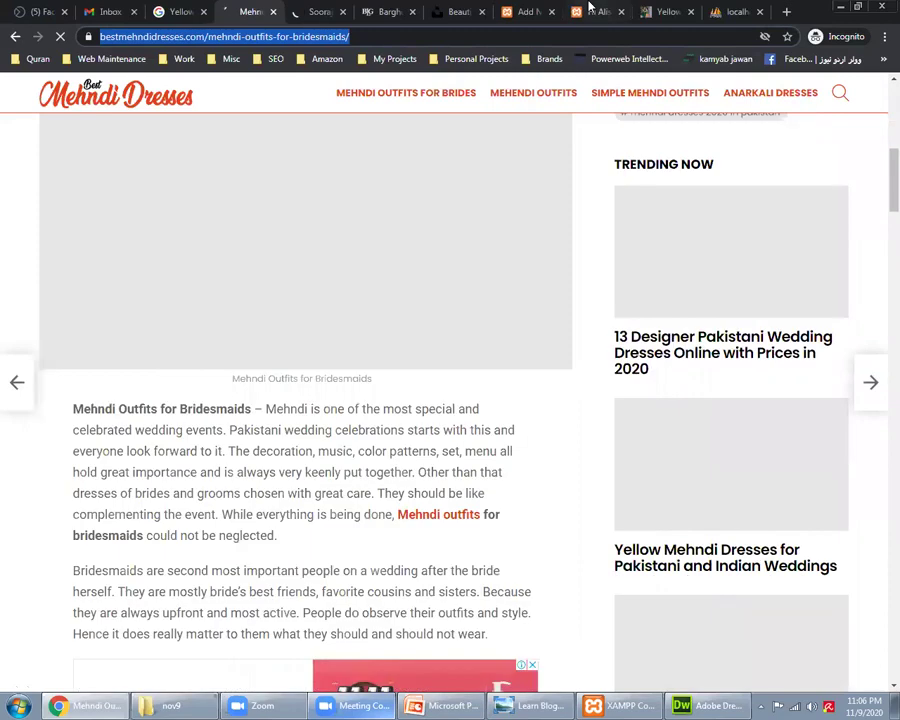
key(ctrl+Tab)
key(ctrl+Tab)
key(ctrl+Tab)
key(ctrl+Tab)
key(ctrl+Tab)
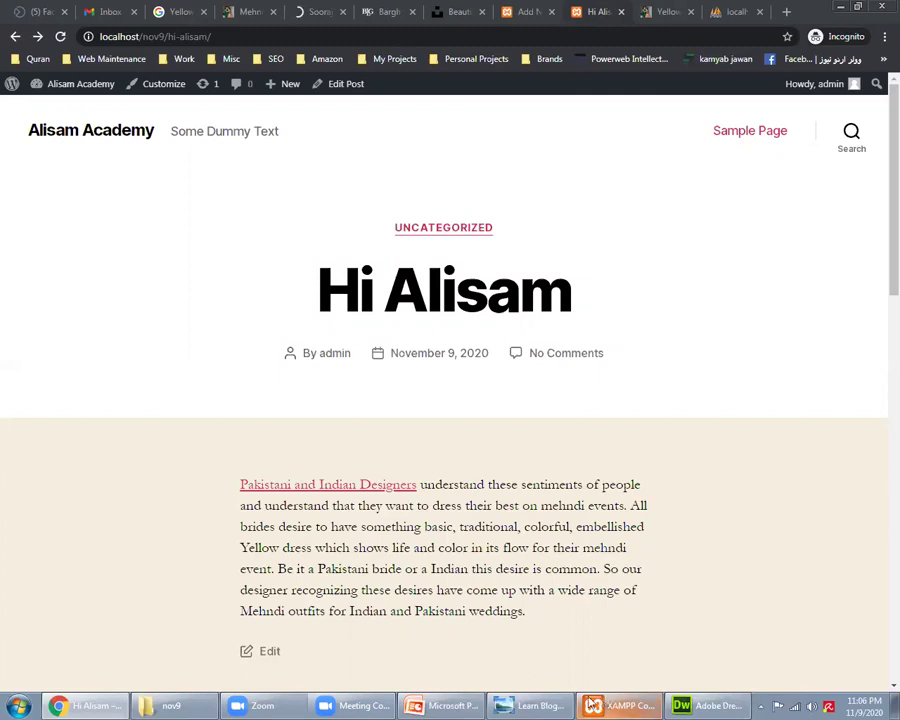
Step: Glance at the lecture slides, return to the post editor, then bring the Wordpress for Beginners deck forward
click(436, 704)
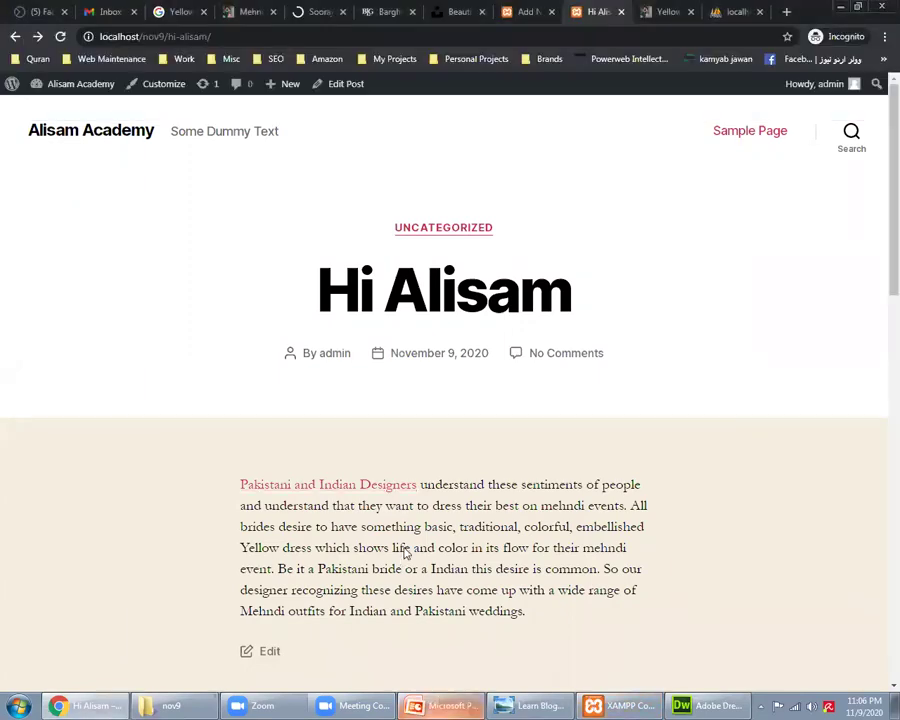
scroll(406, 553, down, 2)
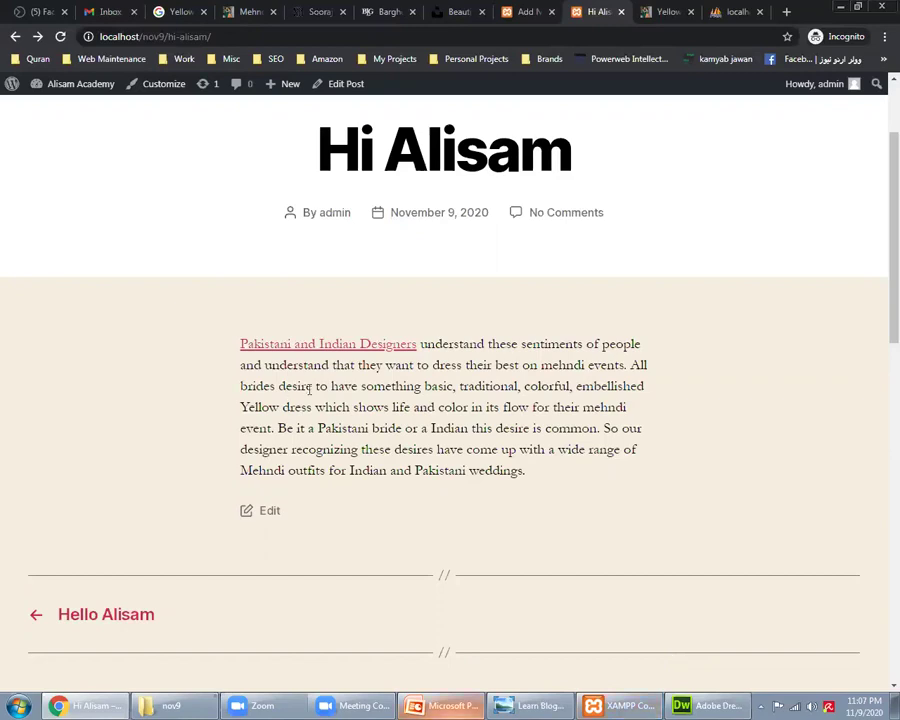
click(527, 11)
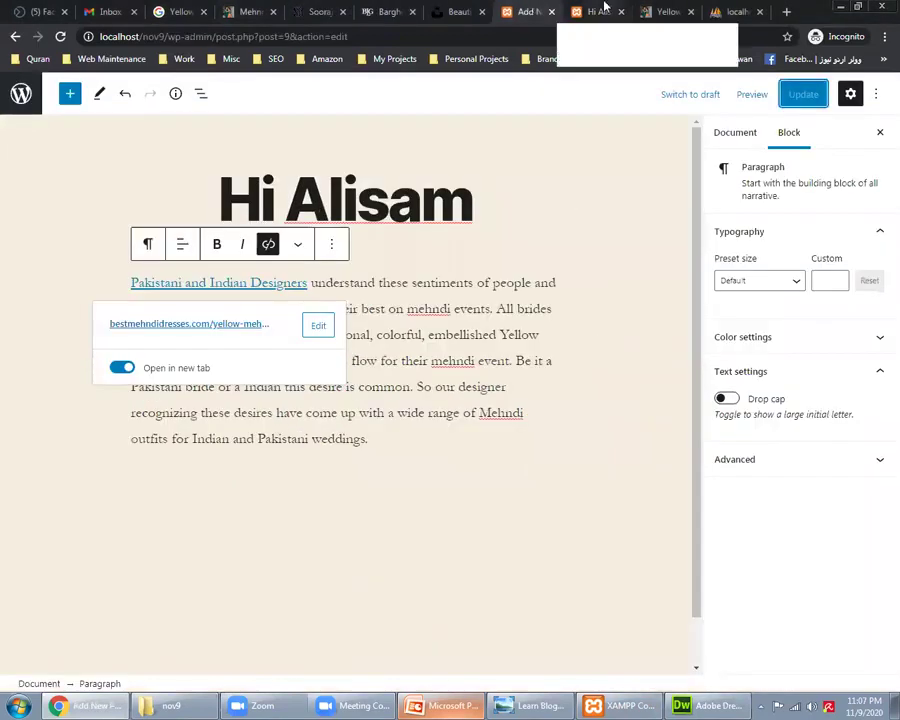
click(543, 703)
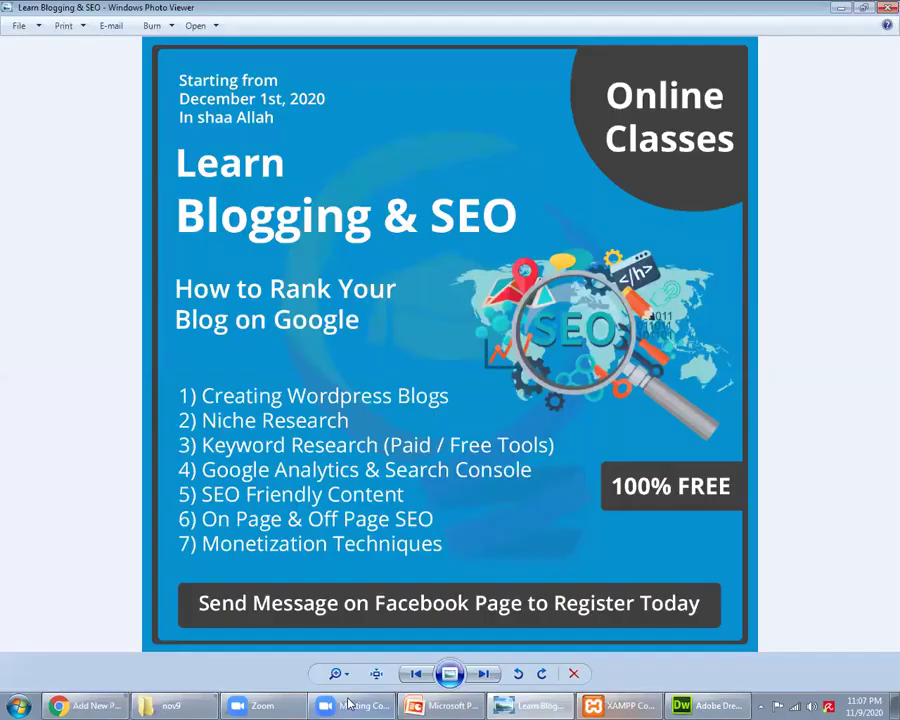
key(alt+Tab)
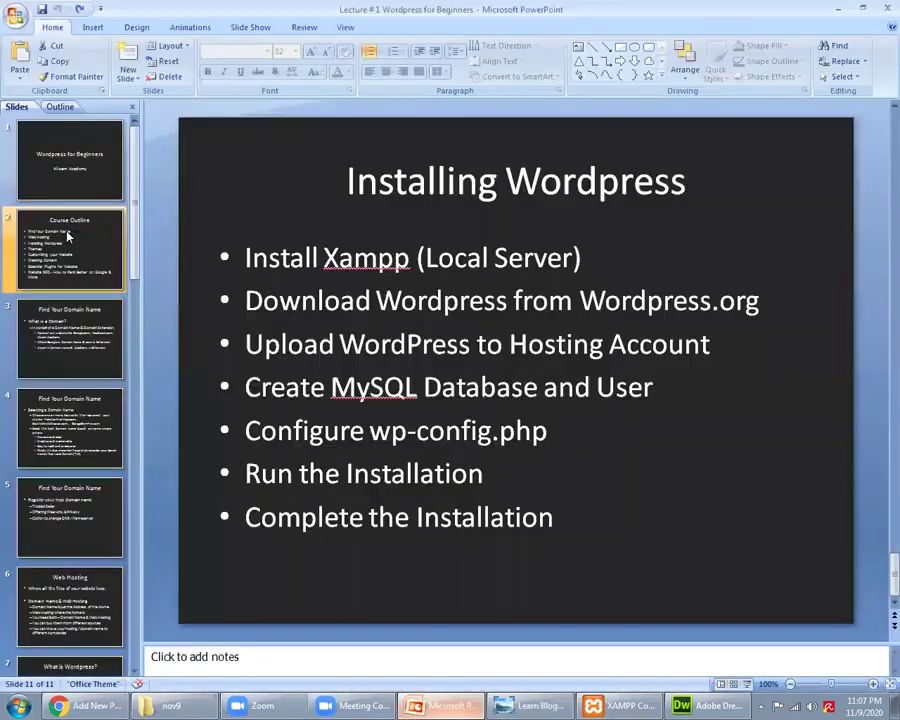
Step: Show the Course Outline slide, select the word 'Themes', then switch back to the browser's post editor
click(69, 250)
click(262, 367)
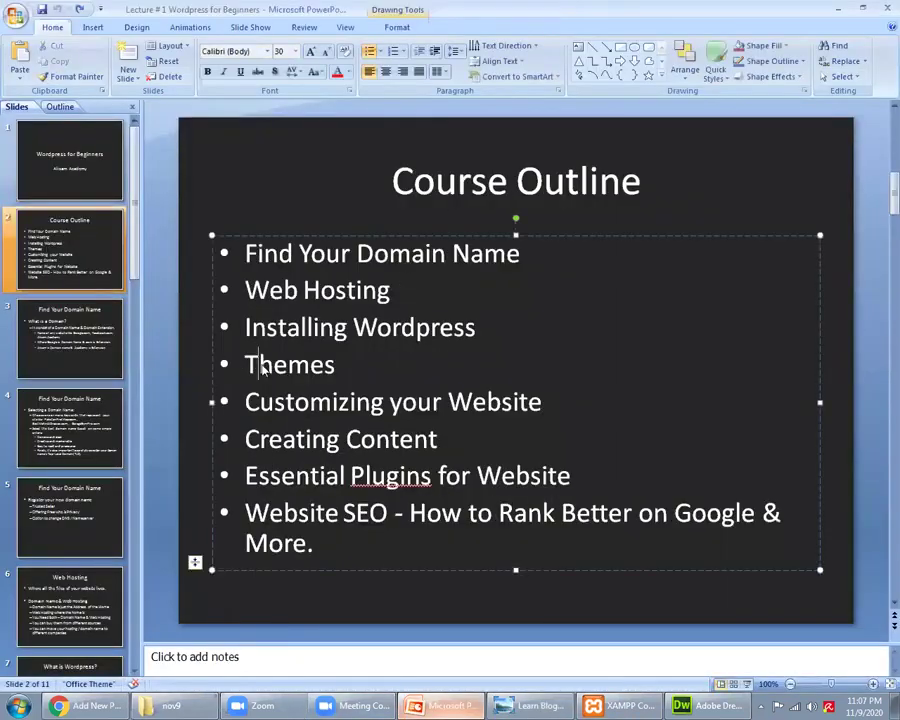
double_click(264, 367)
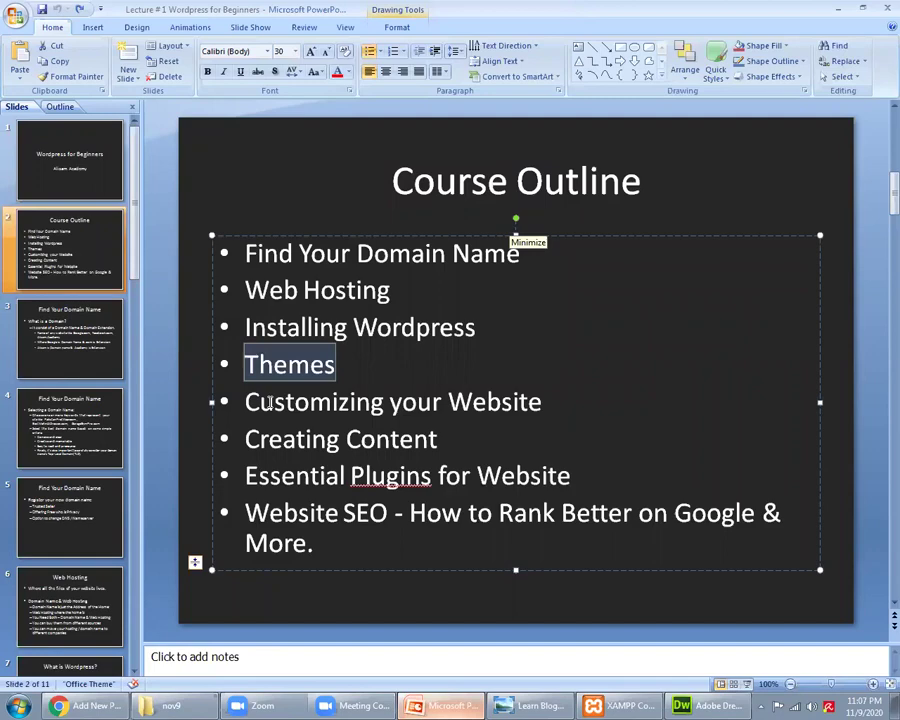
key(alt+Tab)
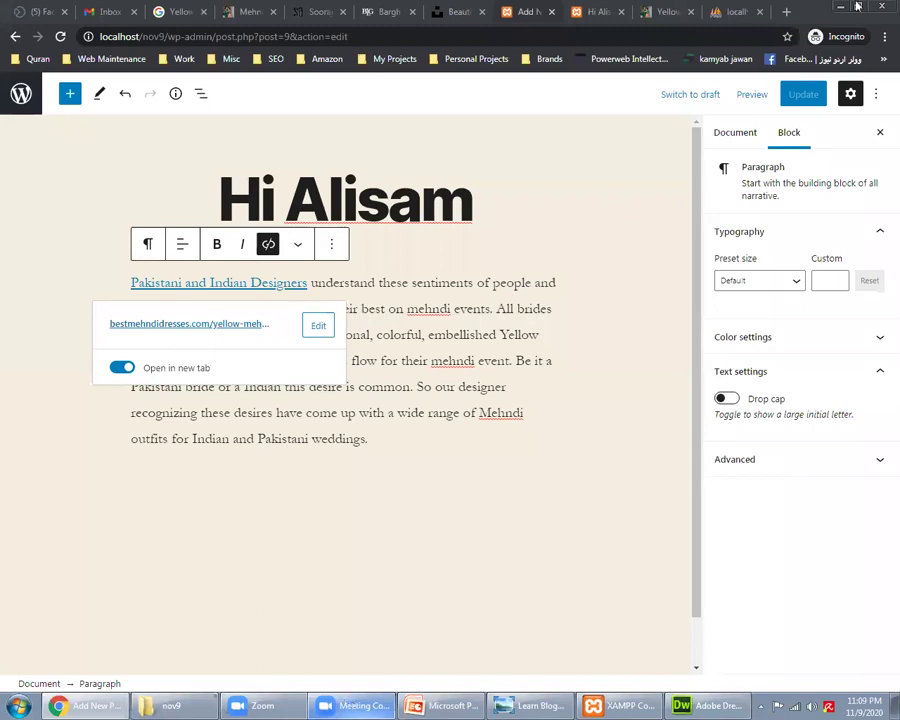
Step: Open a new tab and select the Yellow Mehndi Dresses article's web address
click(787, 12)
click(613, 12)
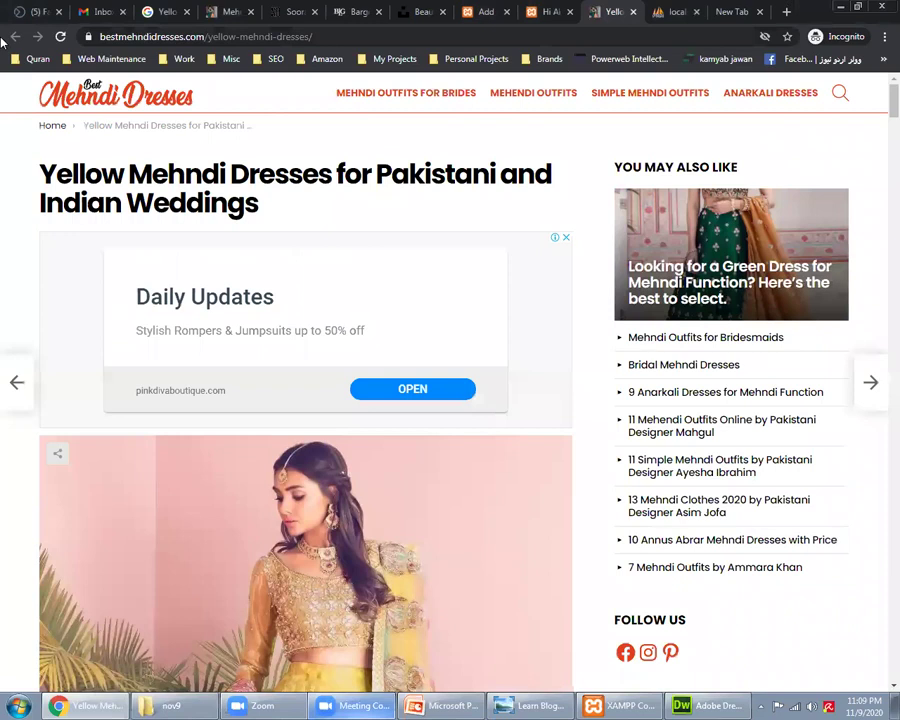
click(612, 36)
key(ctrl+Tab)
key(ctrl+Tab)
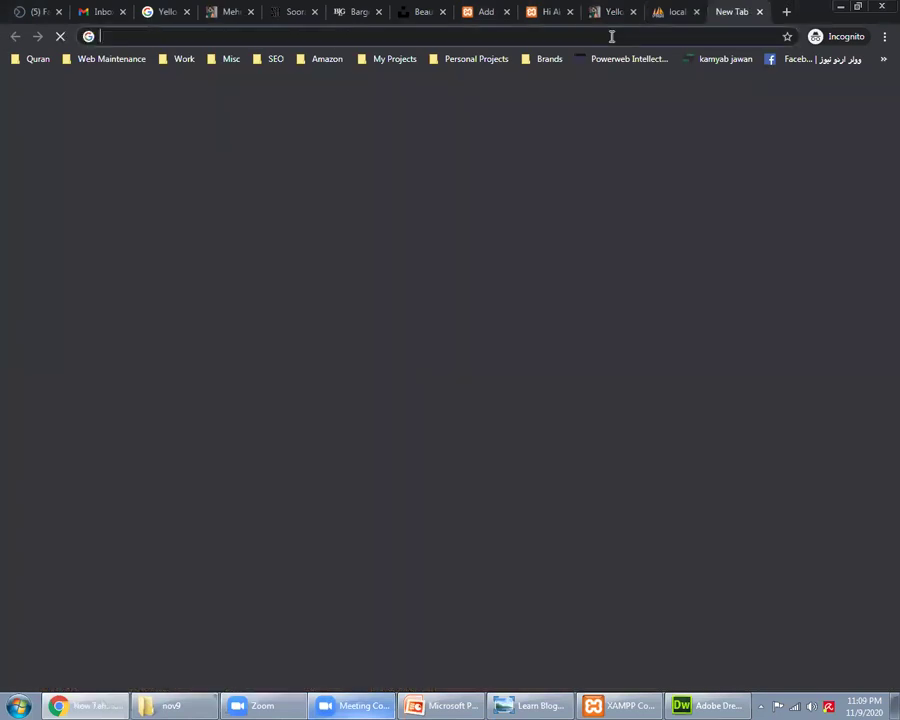
Step: Load dnschecker.org beside the bridesmaids tab and select the bestmehndidresses.com domain in its address
text(IP a)
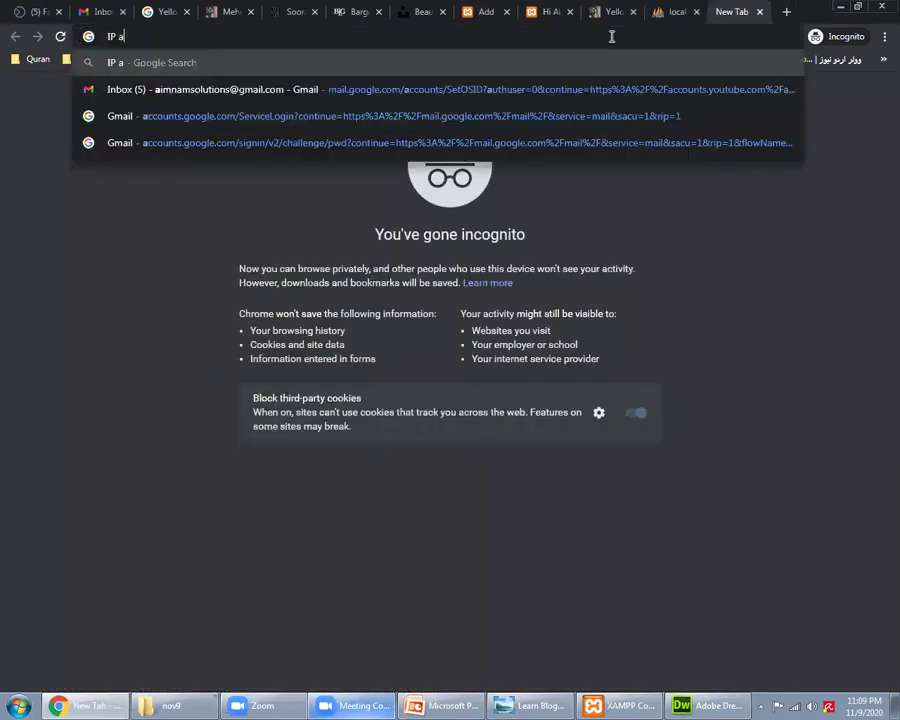
key(Escape)
text(dnschecker)
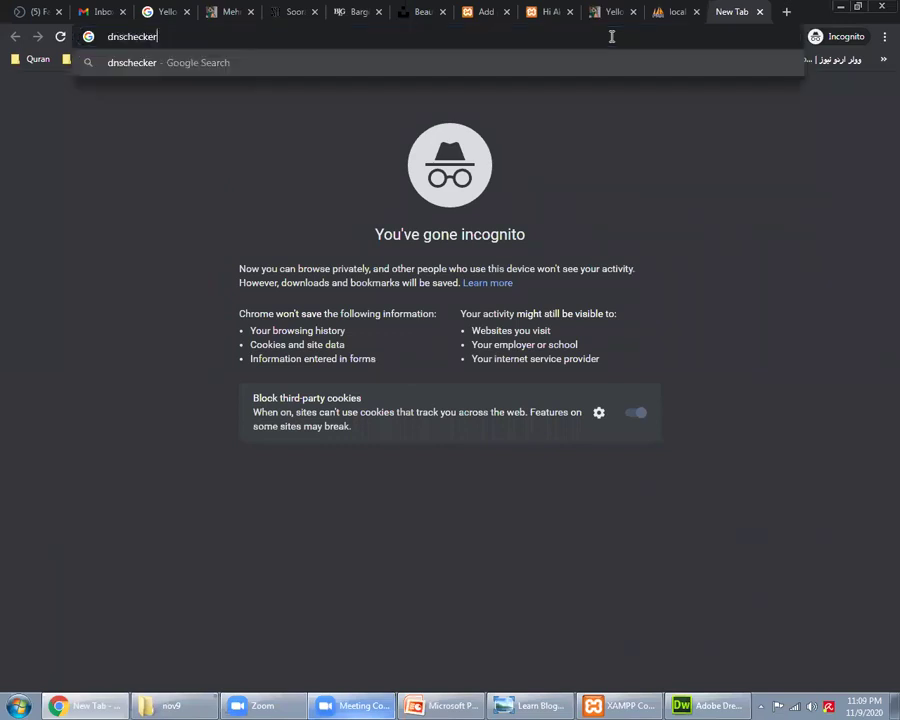
text(.org)
key(Return)
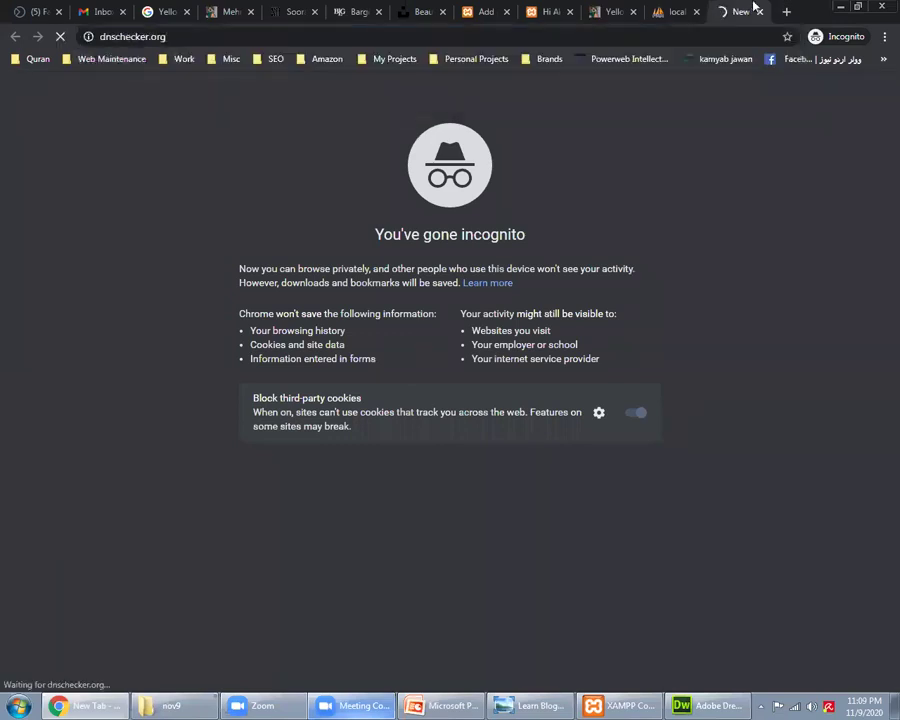
drag(755, 8, 298, 11)
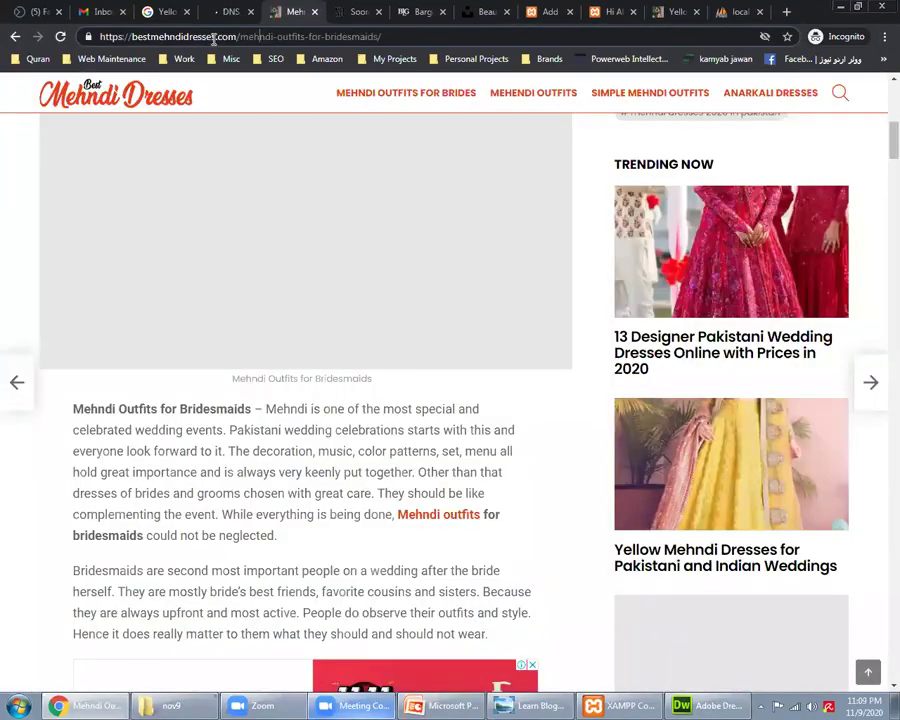
drag(100, 36, 230, 16)
key(ctrl+c)
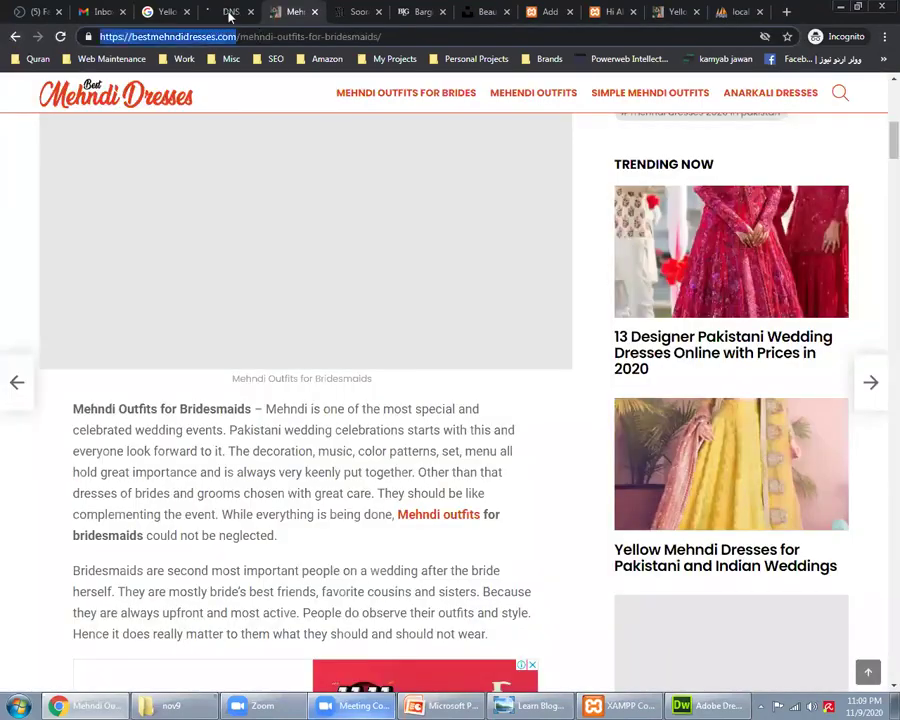
click(230, 14)
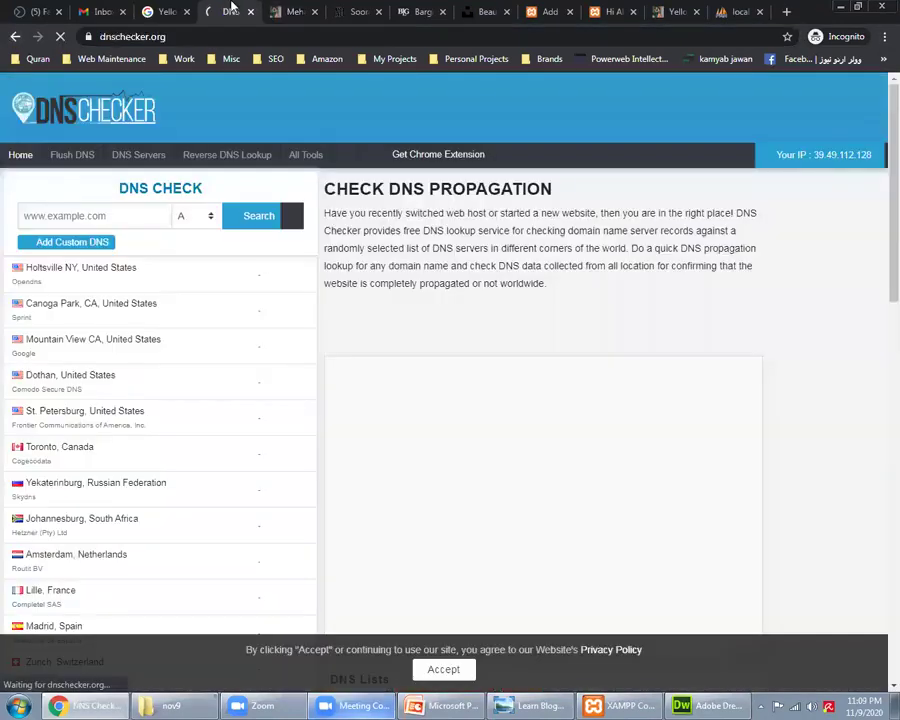
click(94, 215)
key(ctrl+v)
click(245, 218)
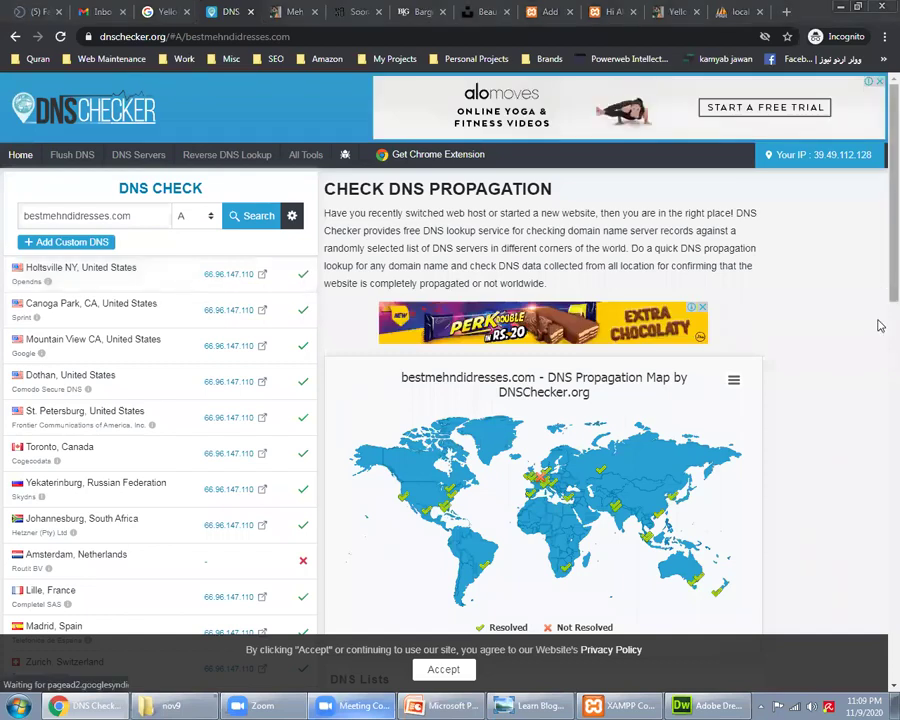
scroll(880, 325, down, 2)
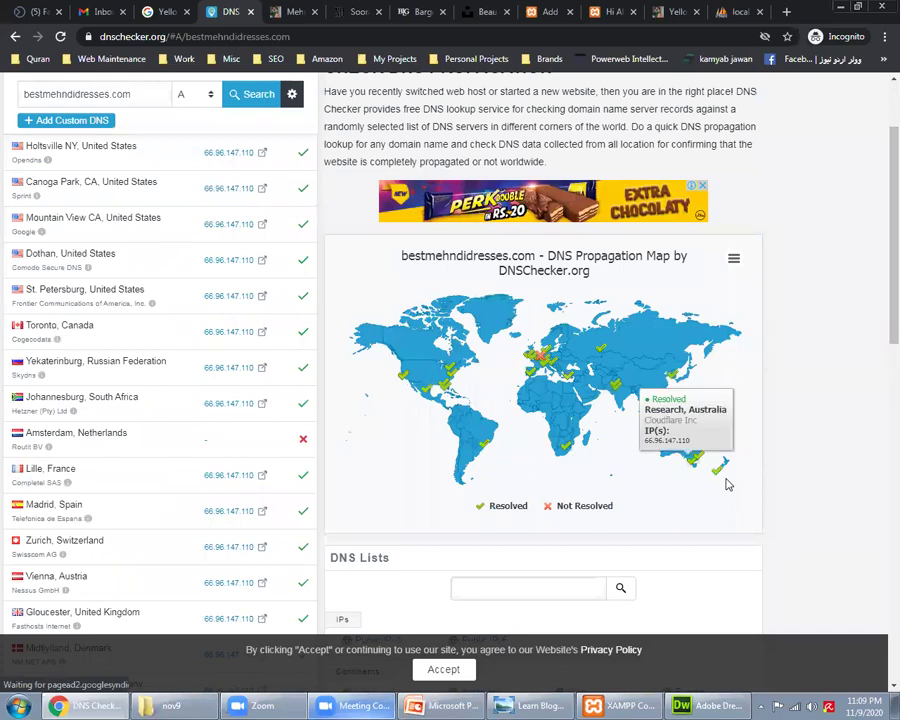
mouse_move(615, 400)
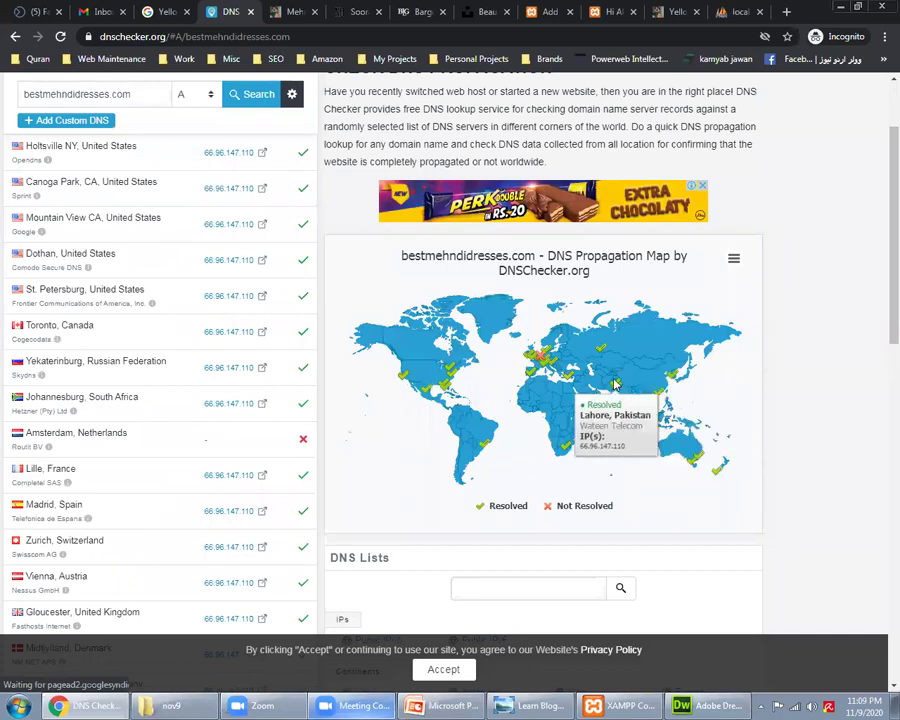
mouse_move(556, 445)
mouse_move(490, 445)
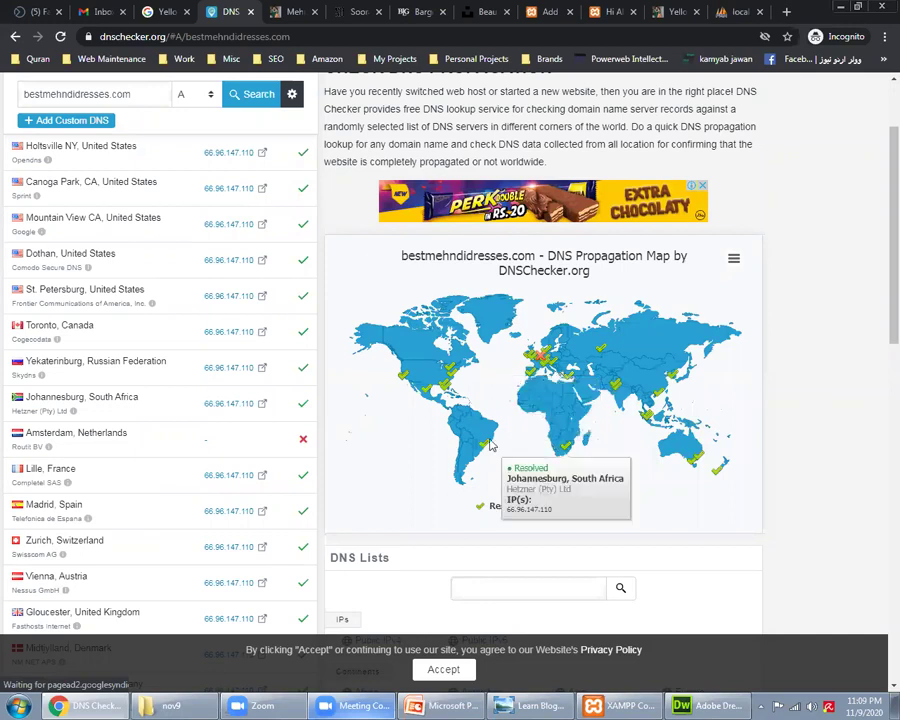
mouse_move(474, 364)
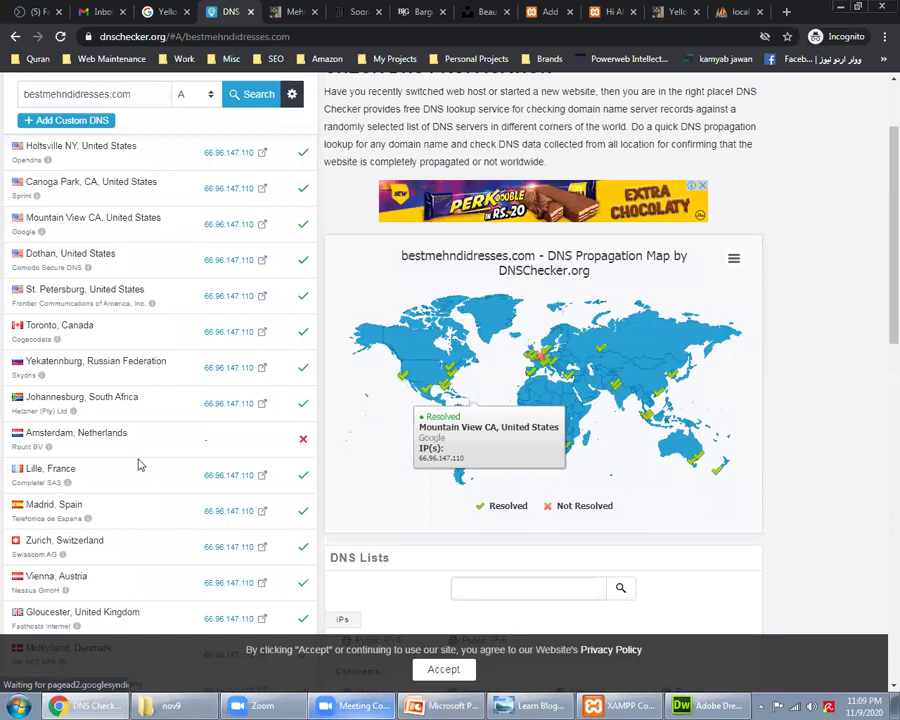
scroll(80, 444, down, 1)
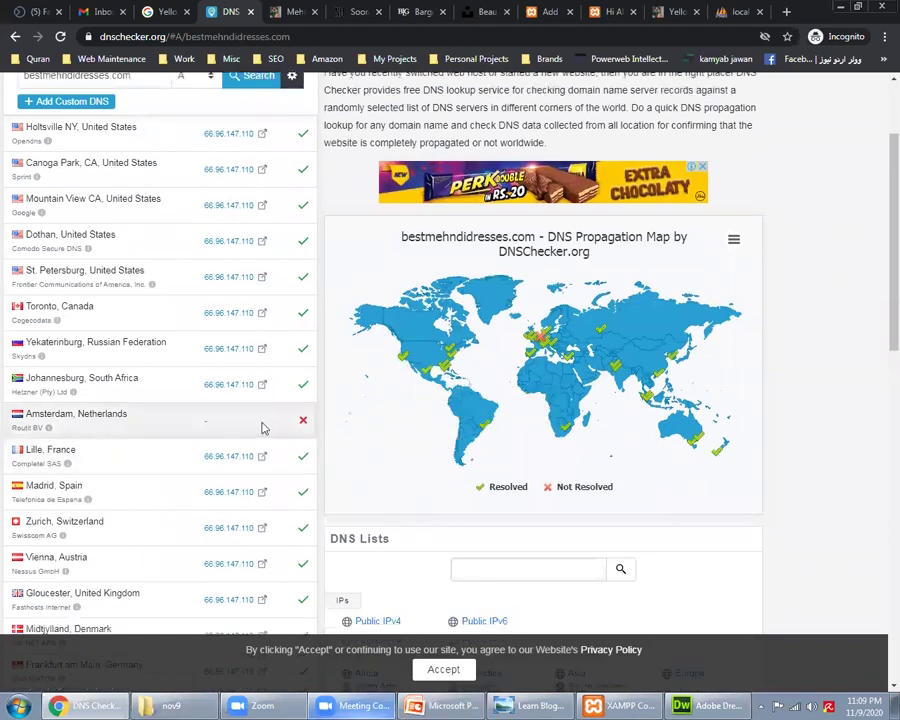
scroll(262, 426, down, 3)
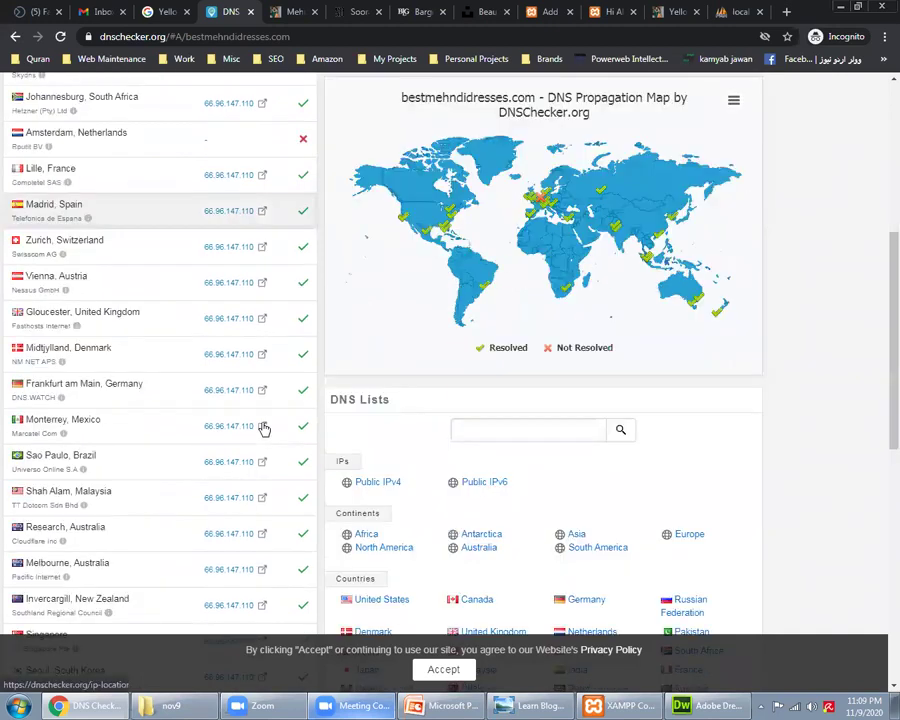
scroll(274, 498, down, 3)
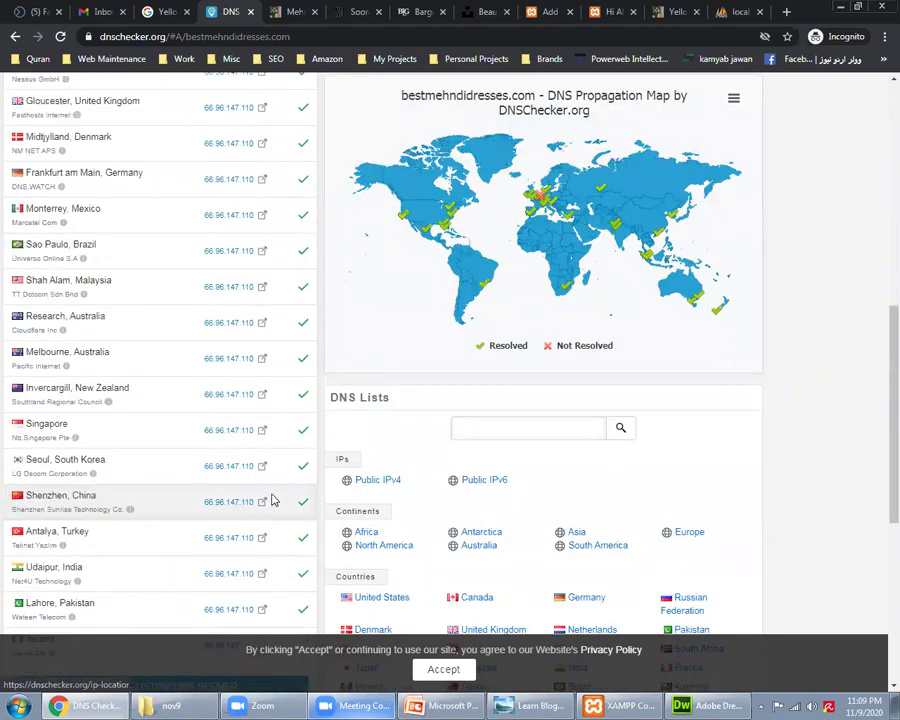
scroll(272, 498, down, 2)
scroll(274, 488, up, 3)
scroll(262, 316, up, 3)
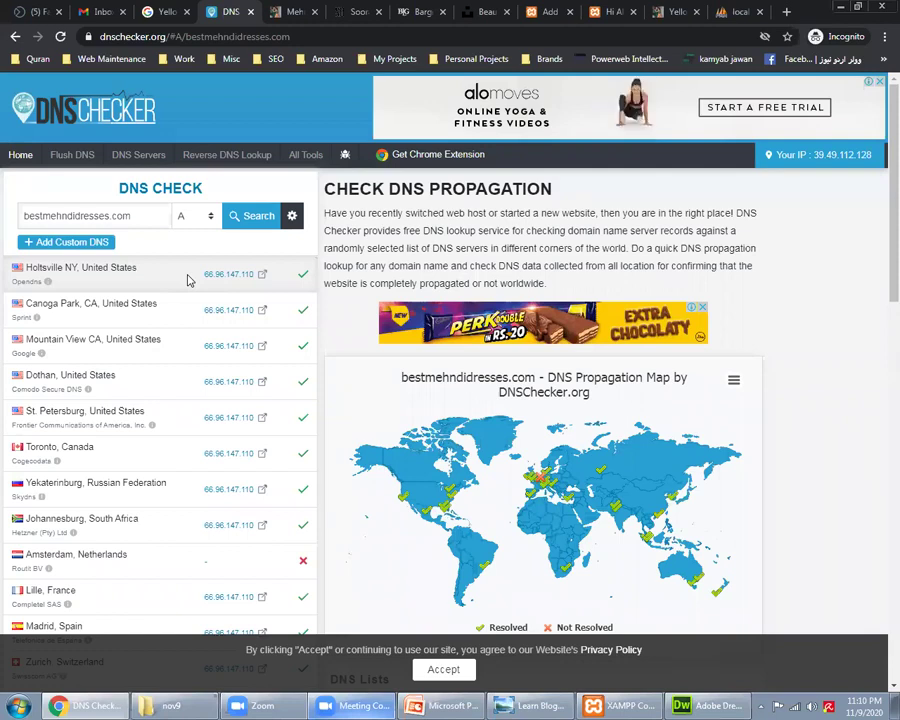
drag(245, 273, 252, 285)
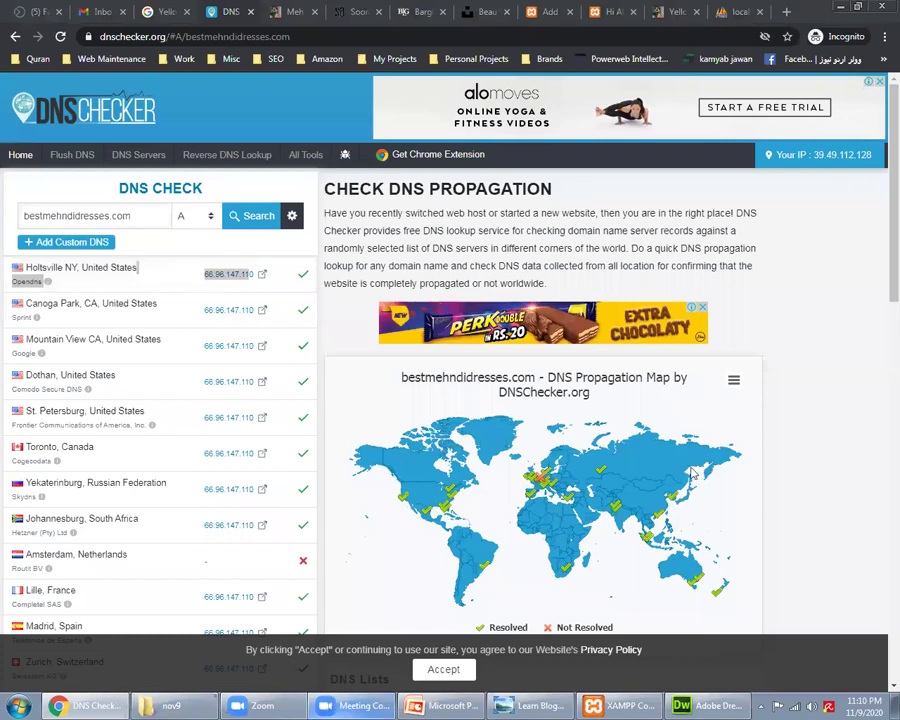
mouse_move(692, 474)
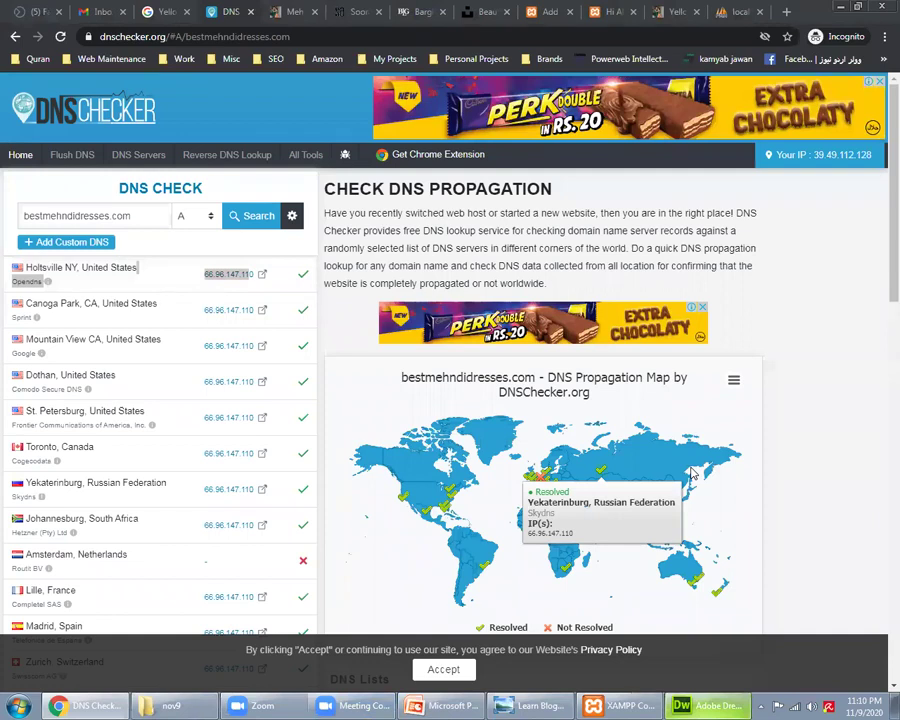
Step: Search Google for 'share asale' in a fresh tab
click(784, 10)
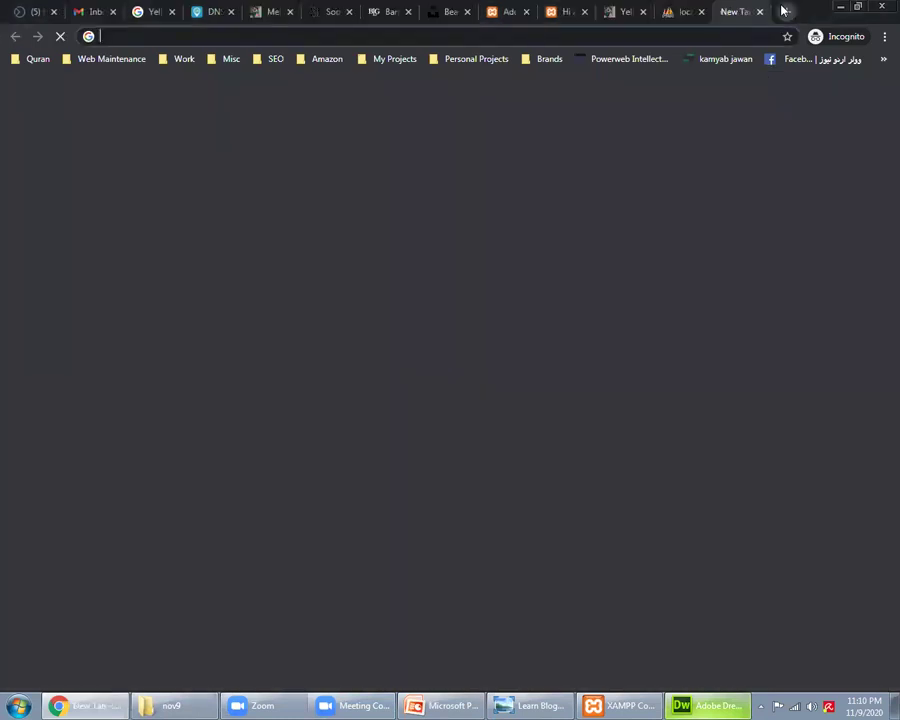
text(sharea s)
key(BackSpace)
key(BackSpace)
key(BackSpace)
text(asal)
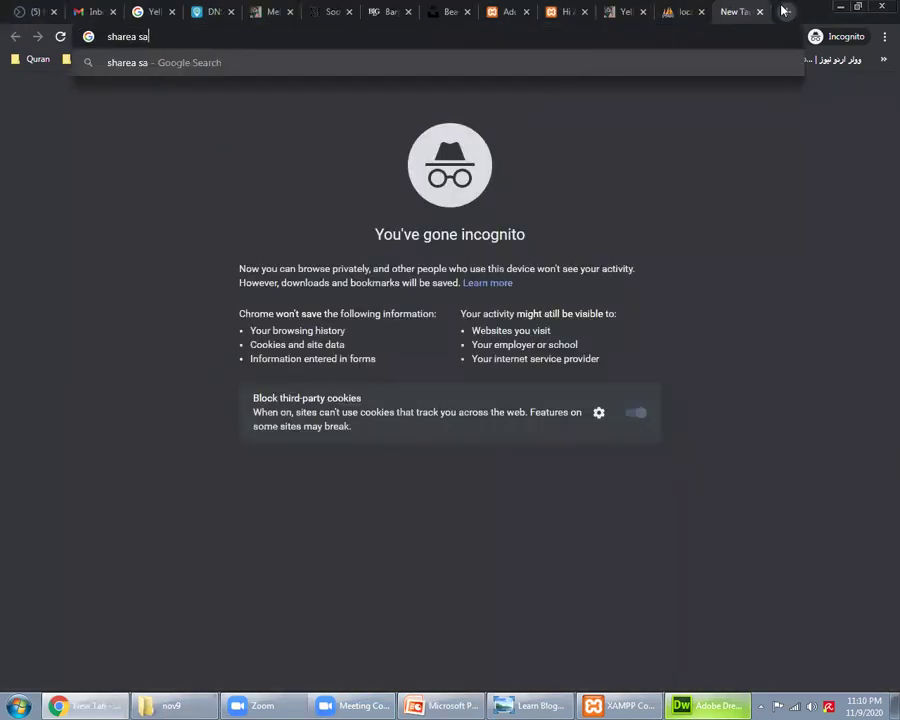
text(e)
key(Return)
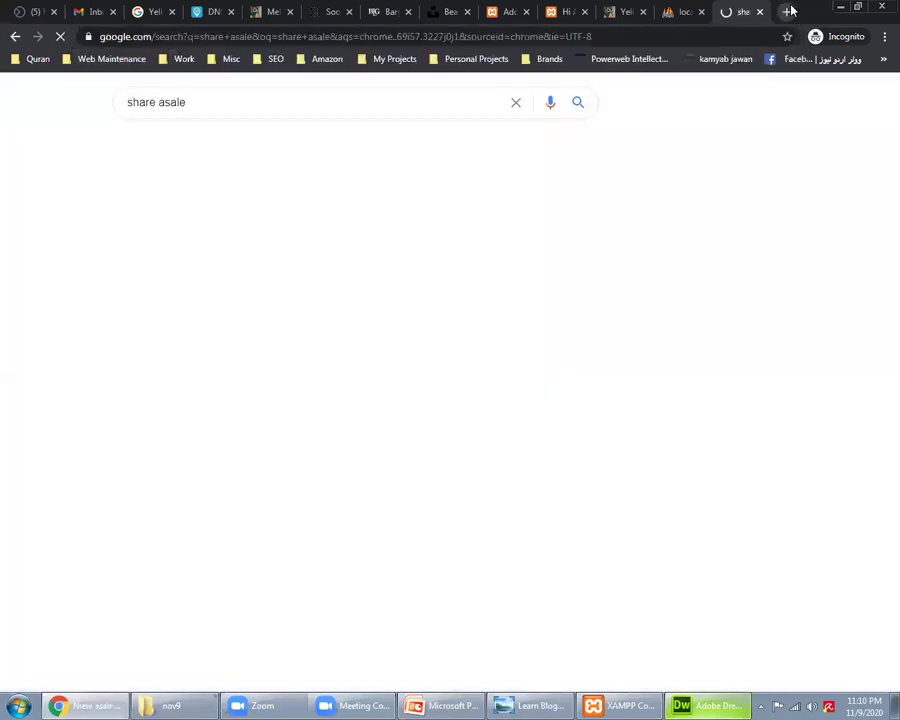
Step: Search Google for 'amazon affiliate' and place the Amazon and ShareASale tabs side by side
click(305, 36)
text(ama)
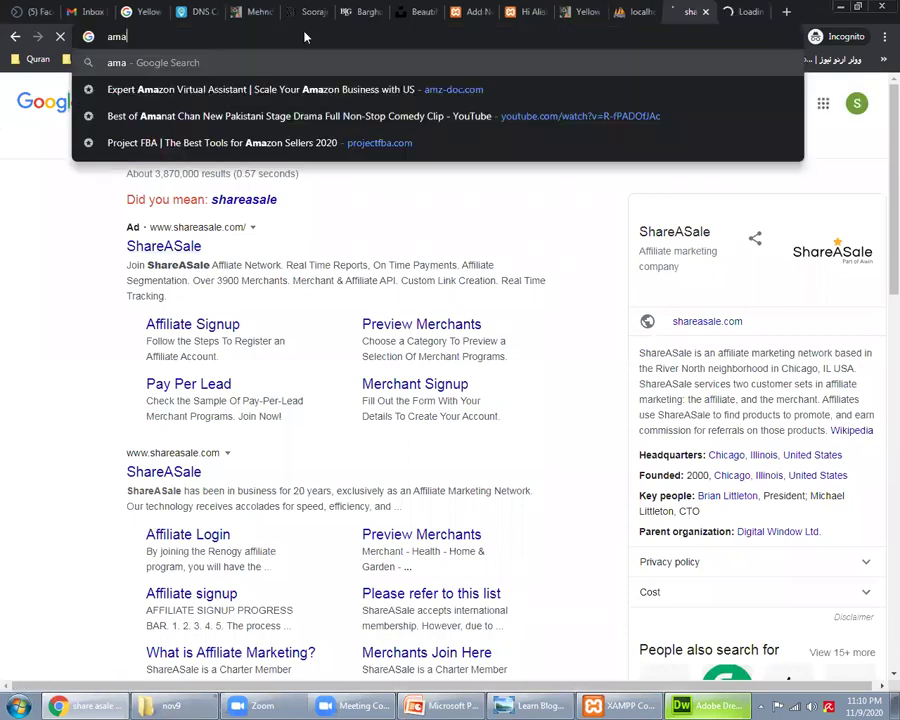
text(zon affiliate)
key(Return)
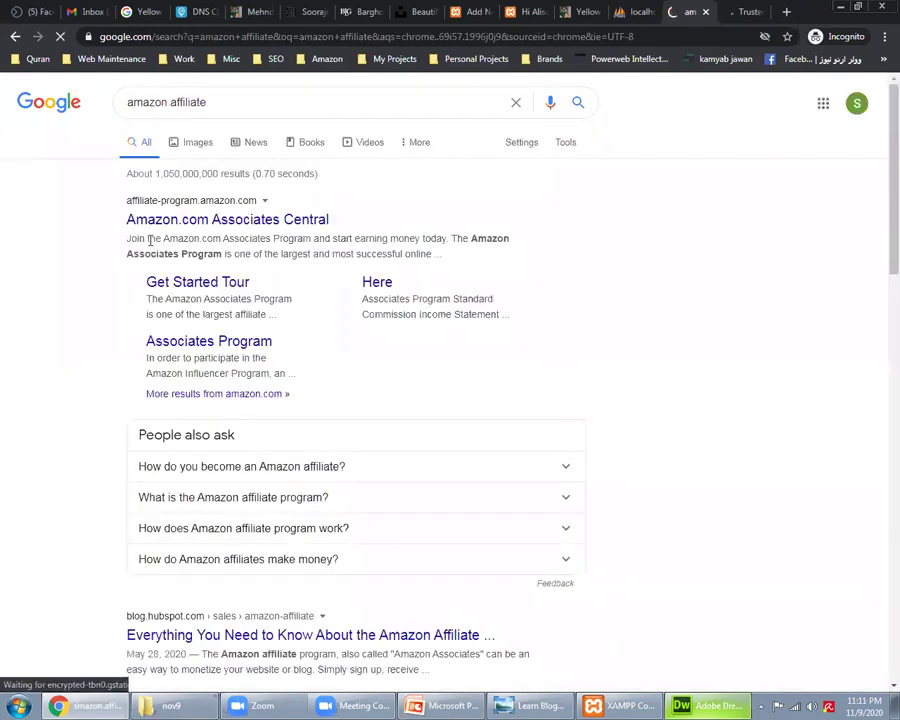
drag(198, 8, 190, 8)
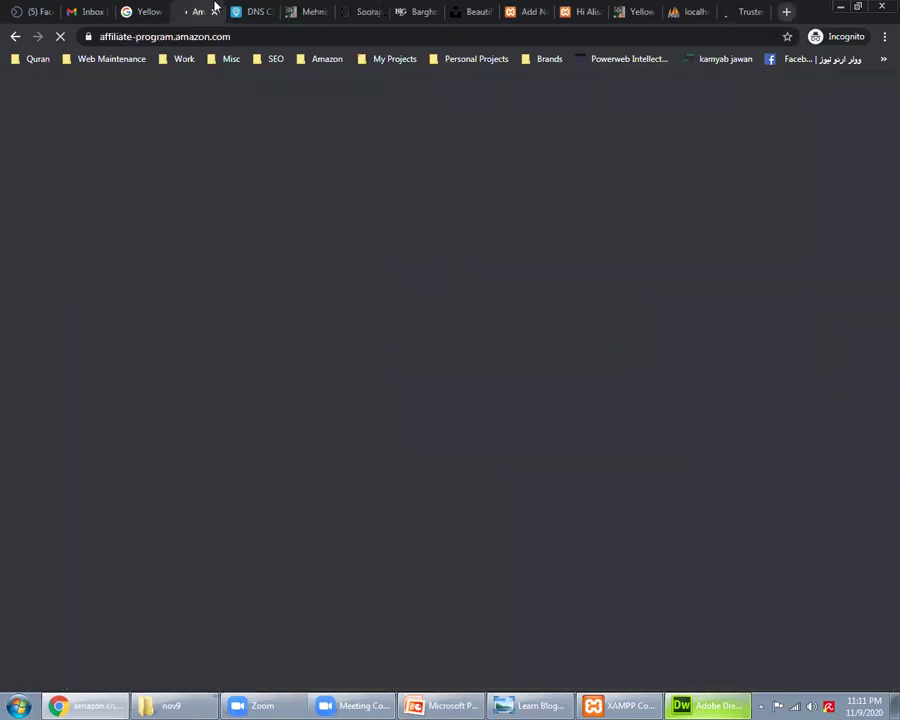
drag(750, 11, 215, 6)
click(215, 6)
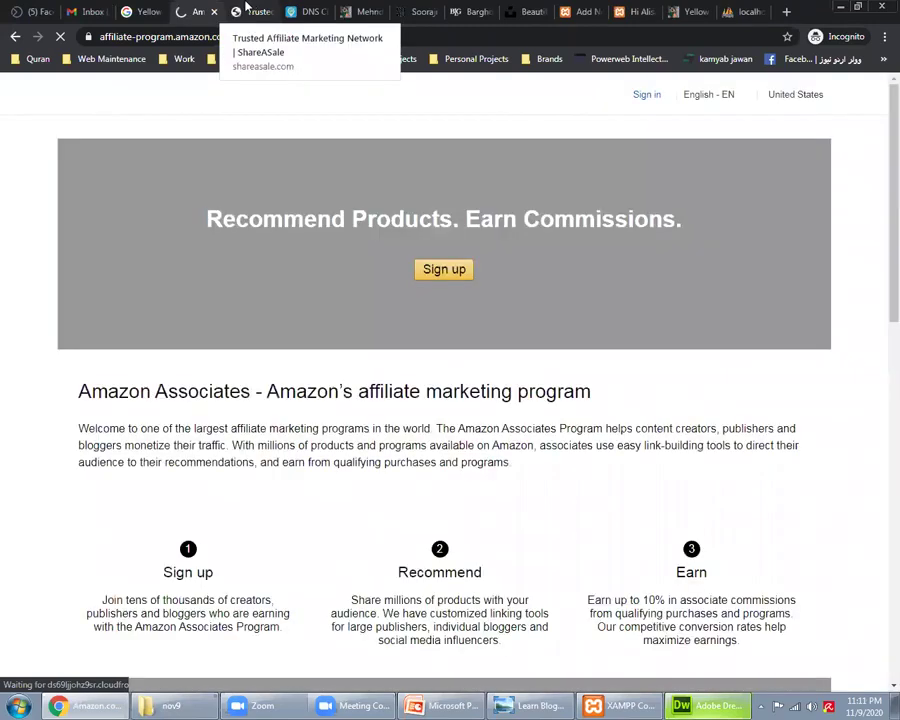
Step: Show the Amazon Associates page and scroll through its Sign up, Recommend and Earn overview
click(249, 9)
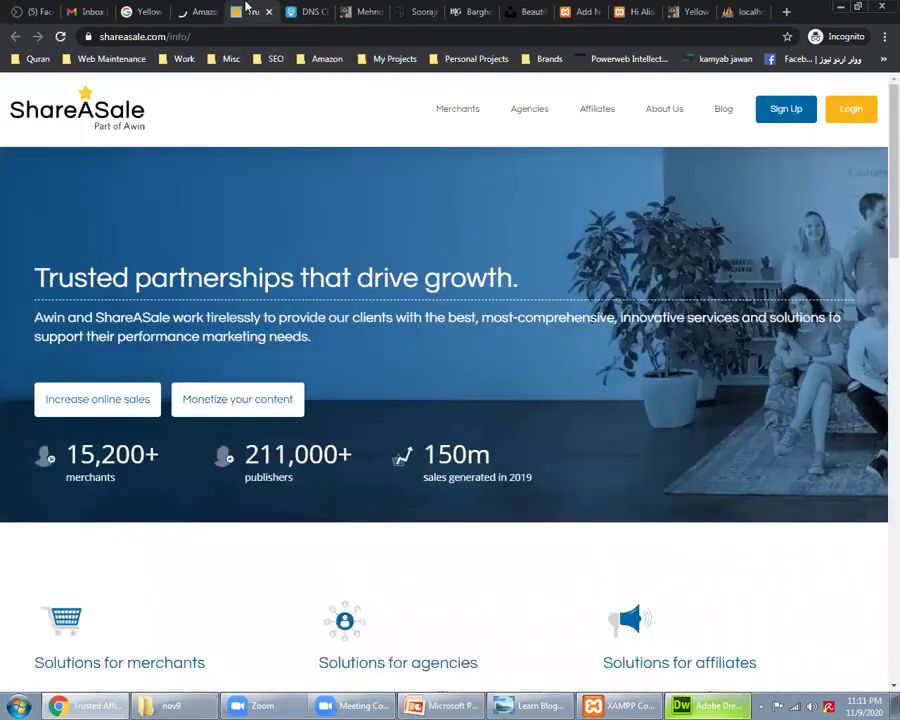
key(ctrl+shift+Tab)
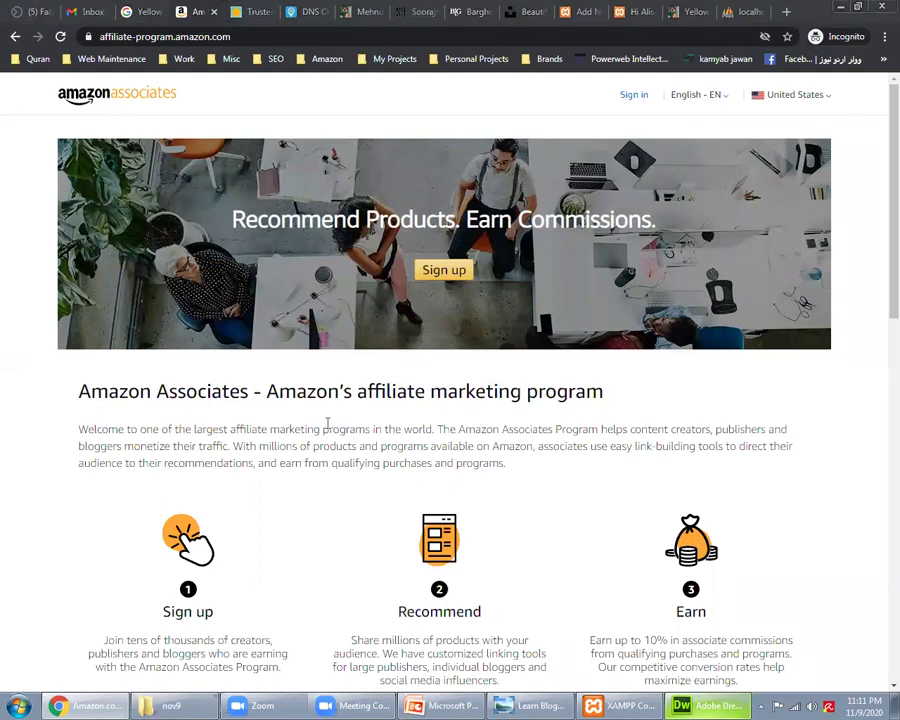
scroll(321, 465, down, 2)
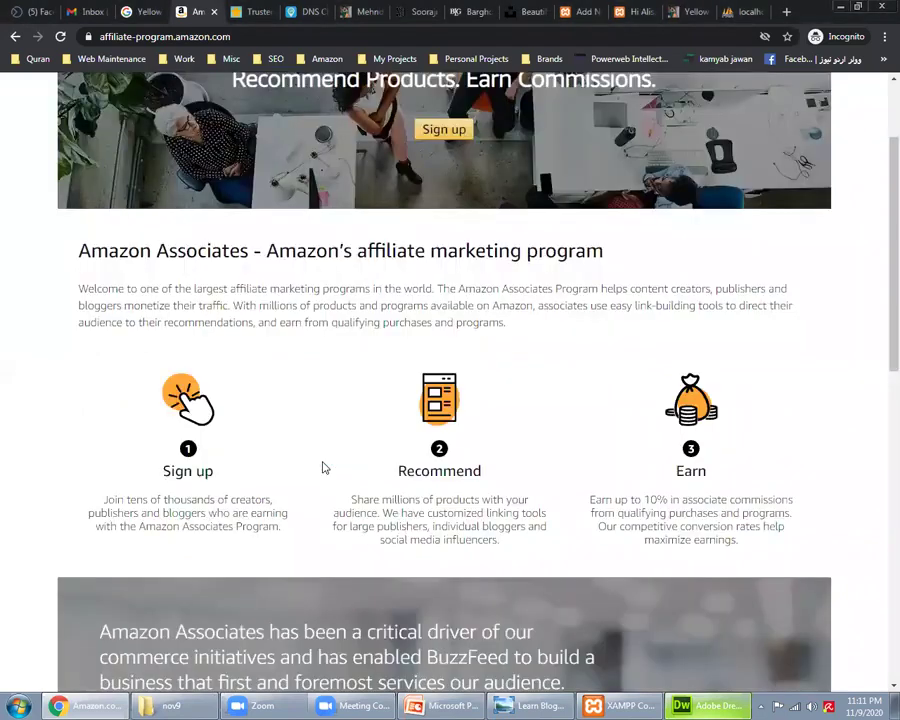
scroll(331, 537, up, 2)
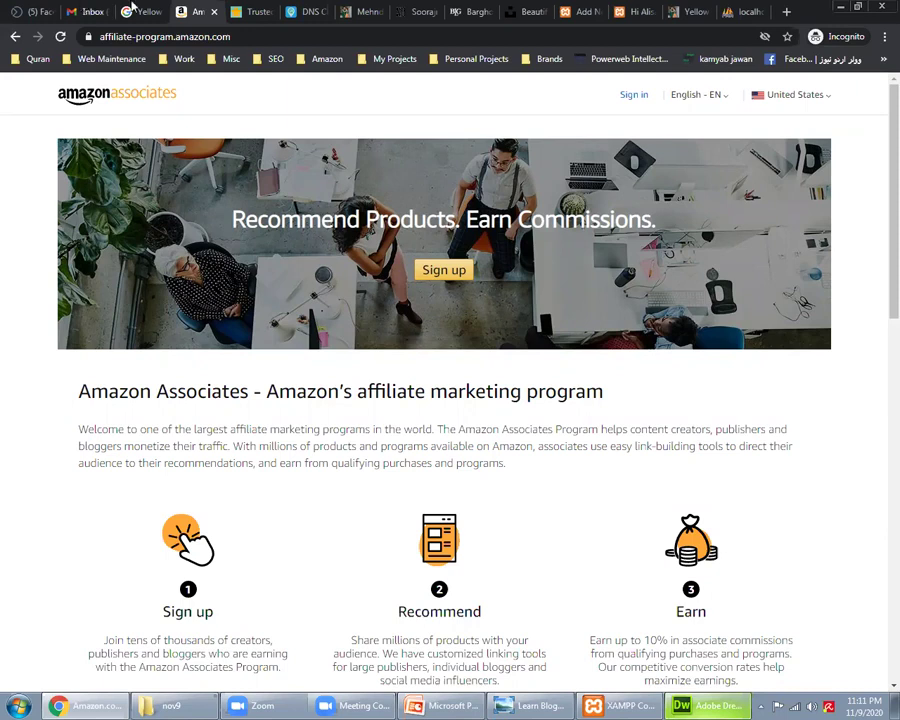
Step: Open the Best Power Racks review from the My Projects bookmarks folder
click(138, 11)
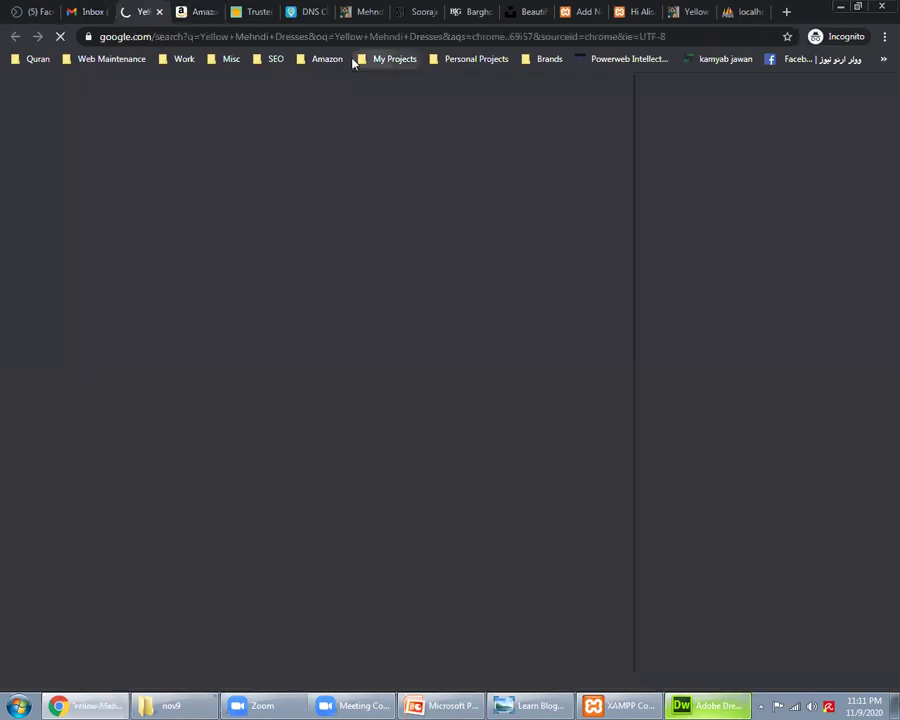
click(395, 59)
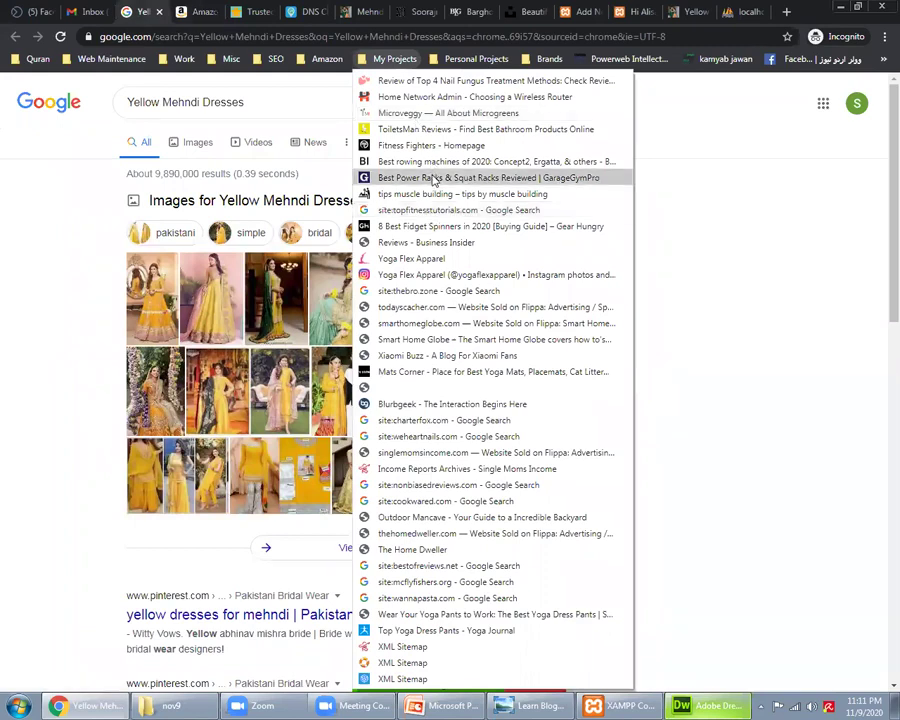
click(433, 178)
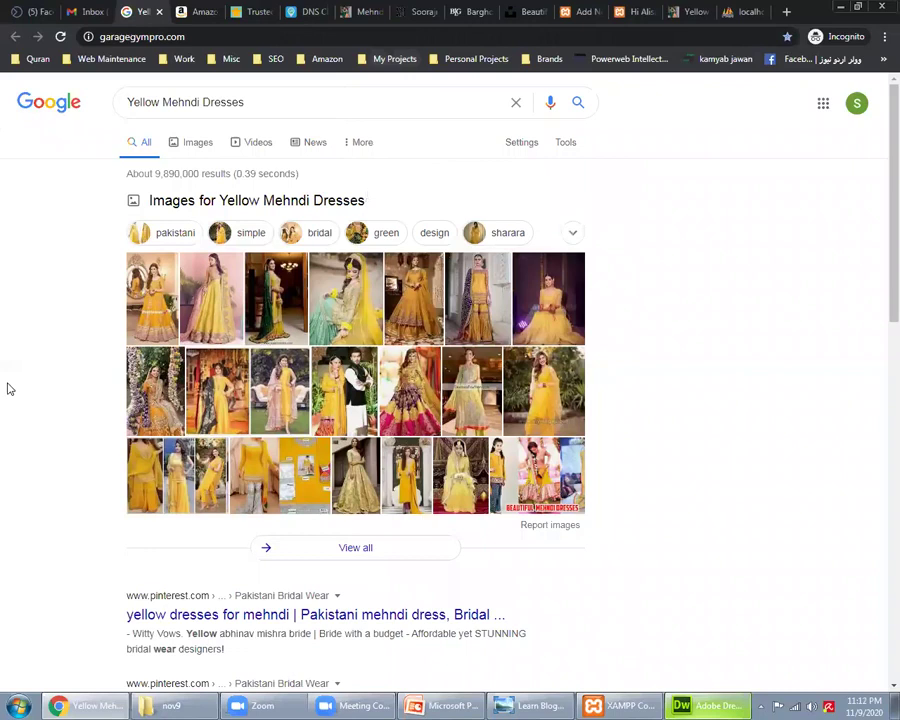
click(200, 11)
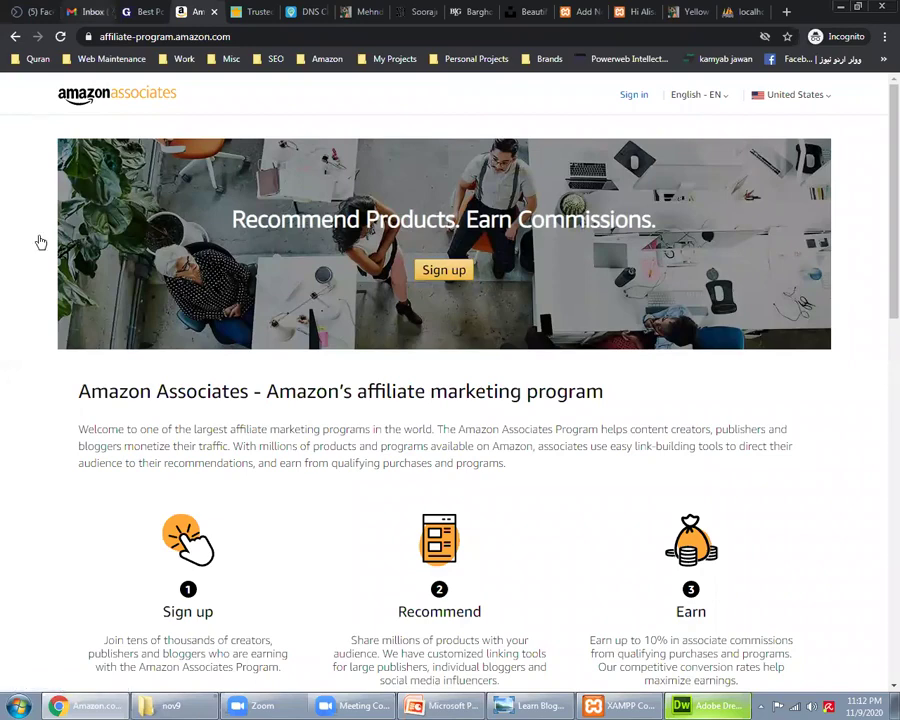
Step: Show the GarageGymPro power racks review and scroll down to its first reviewed racks
key(ctrl+shift+Tab)
scroll(3, 463, down, 1)
scroll(3, 463, up, 1)
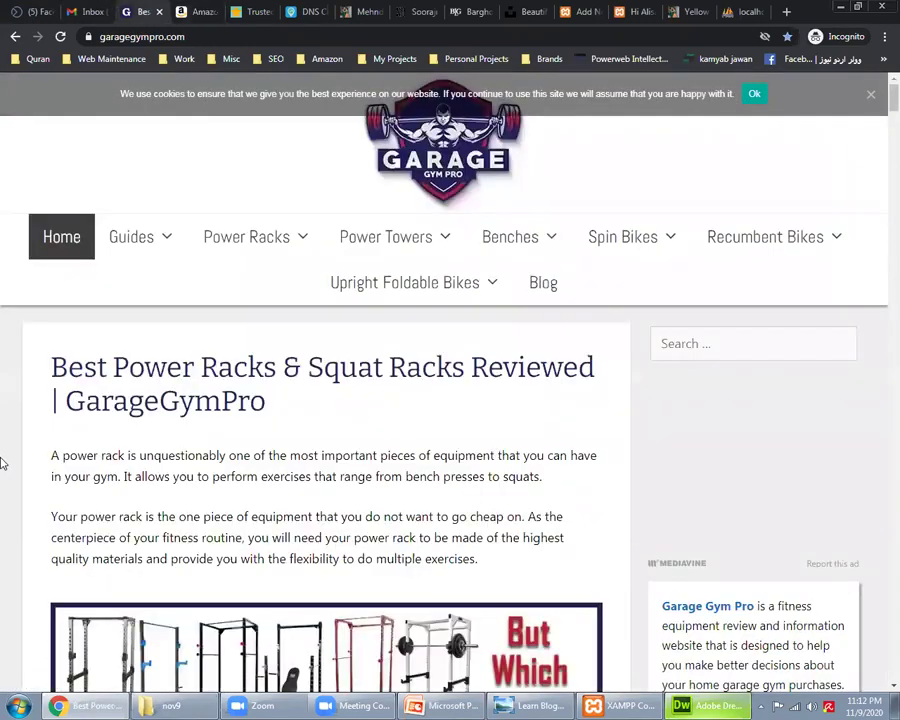
scroll(3, 463, down, 10)
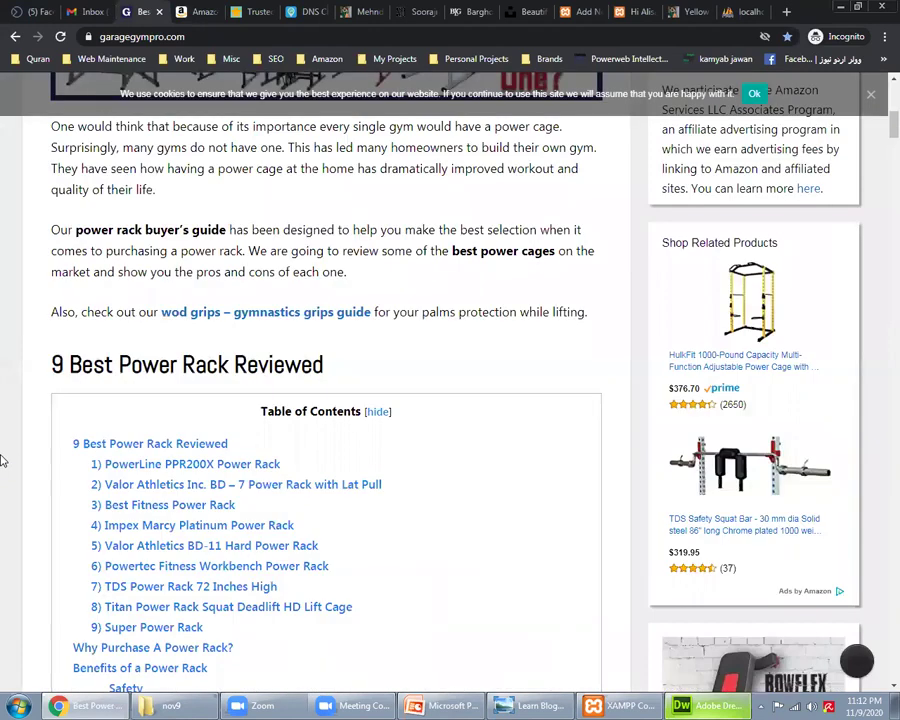
scroll(3, 460, up, 10)
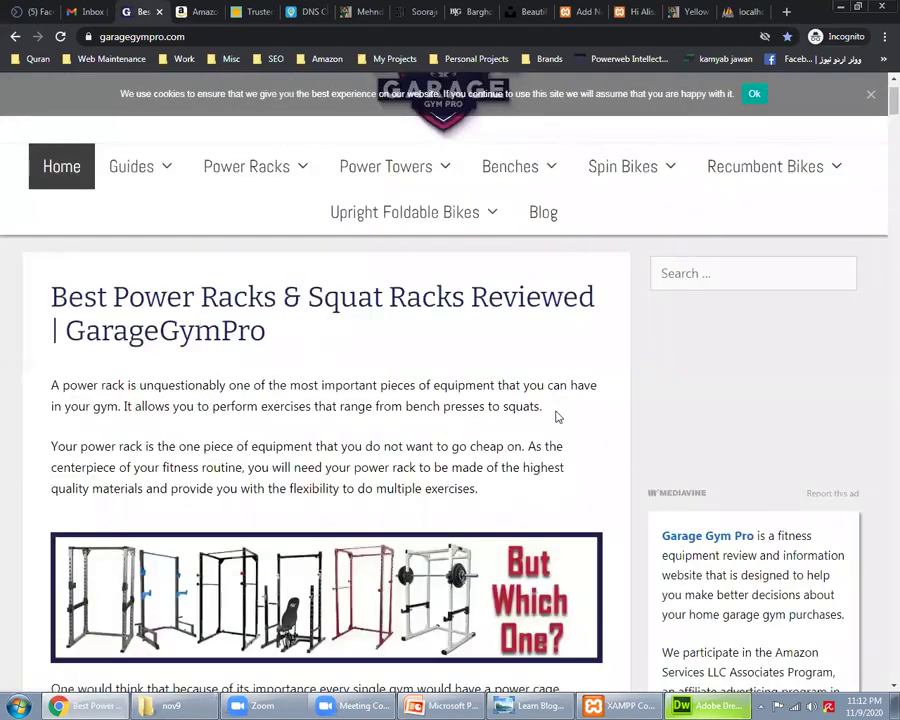
scroll(557, 406, down, 2)
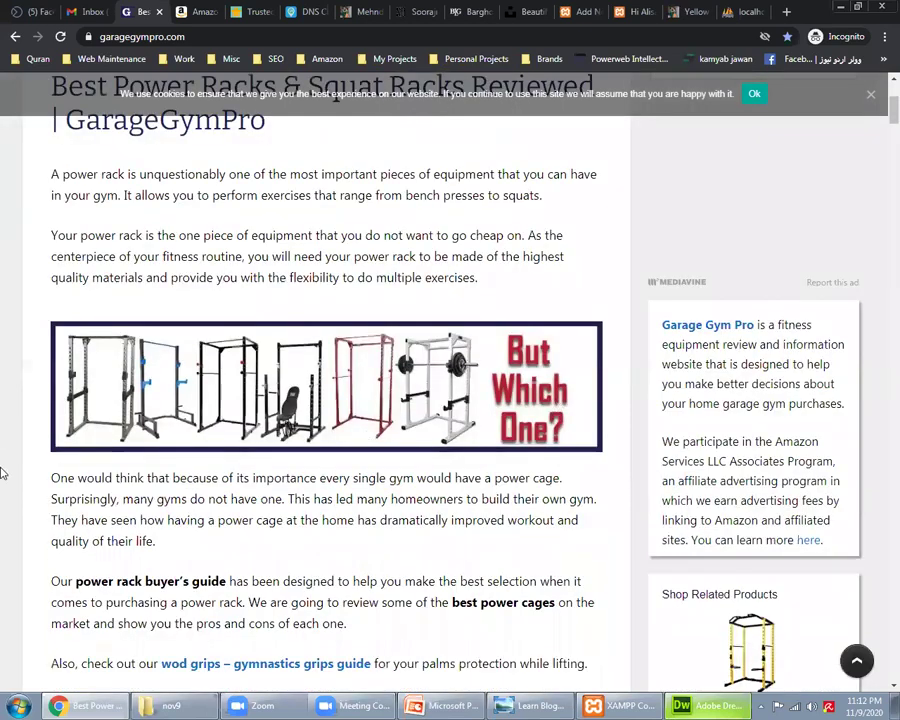
scroll(3, 472, down, 15)
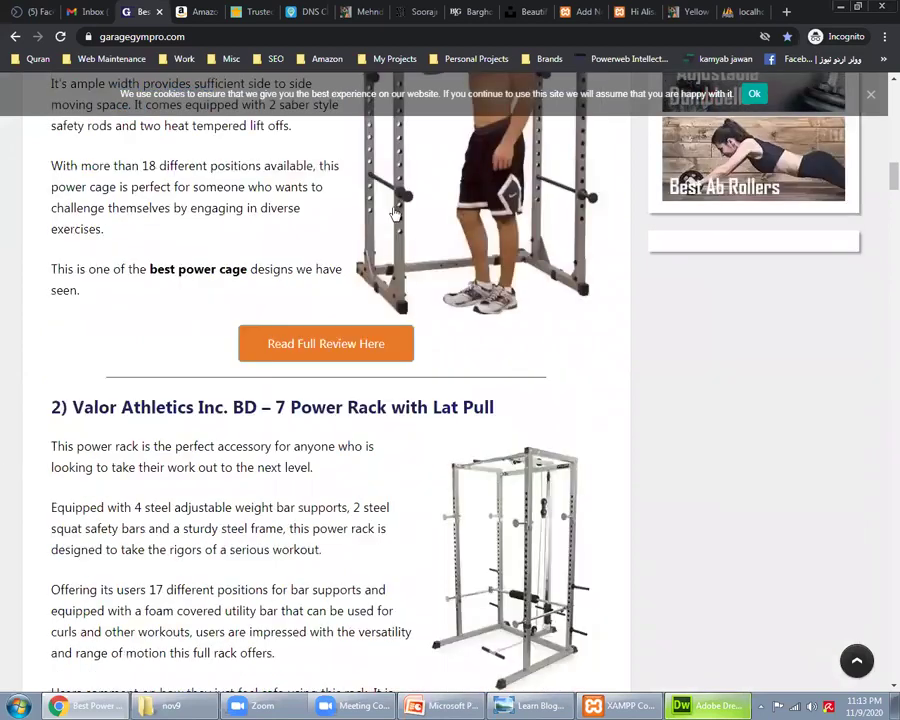
Step: Open the Powerline PPR200X's Amazon product page, highlight its ?tag=ggpnew-20 affiliate tag, and return to the review
scroll(374, 210, down, 2)
click(353, 206)
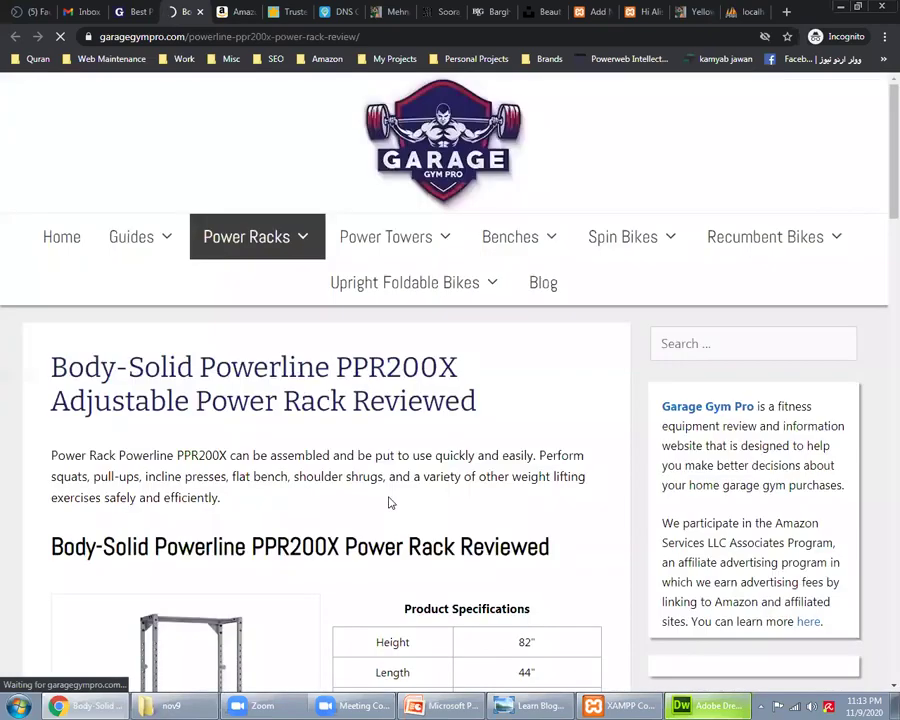
scroll(356, 472, down, 5)
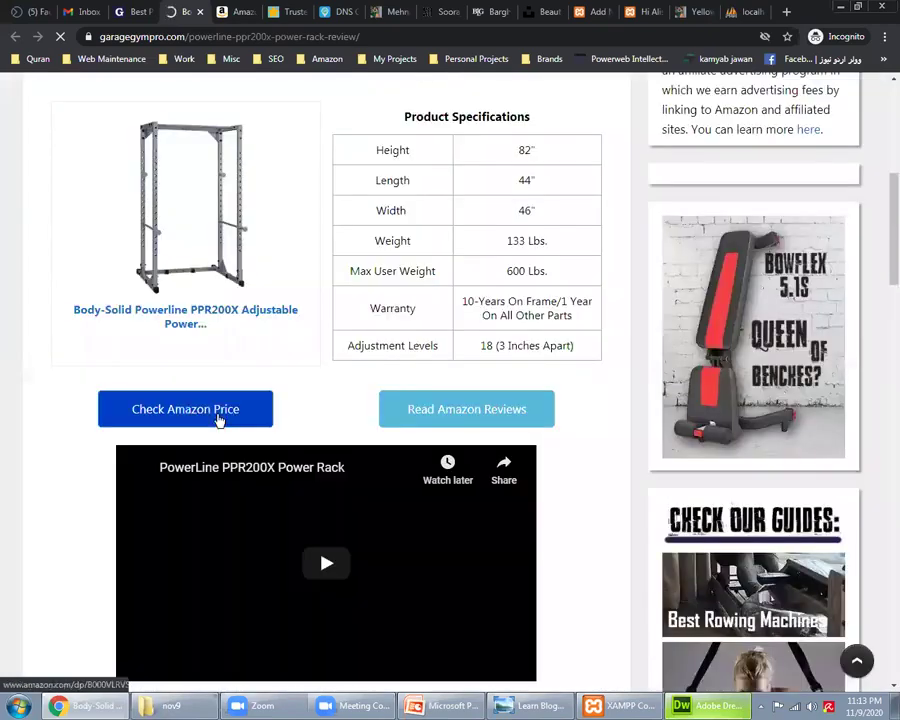
click(218, 418)
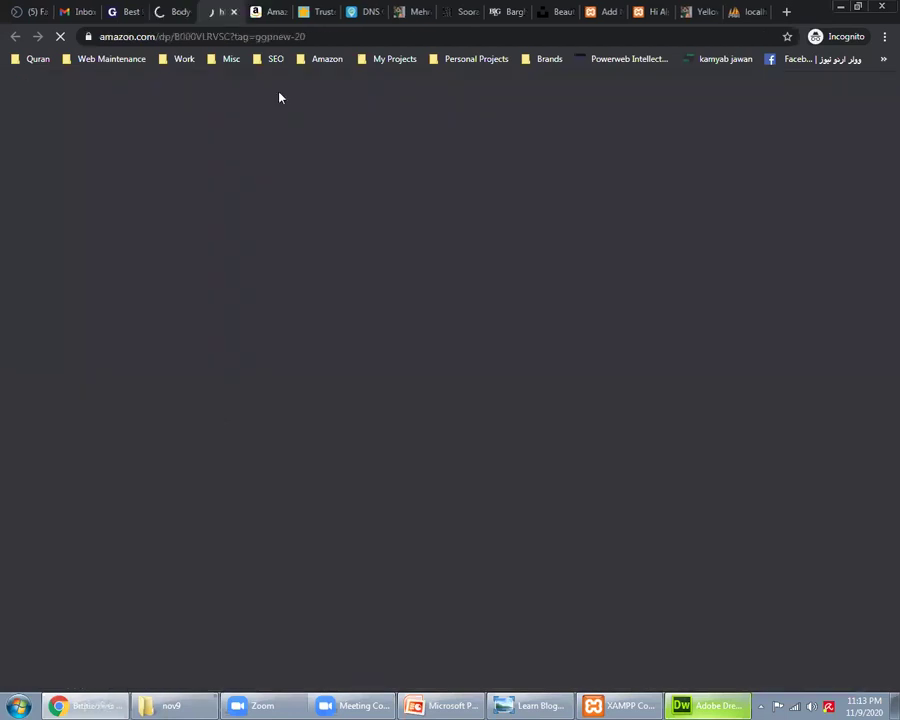
drag(232, 37, 317, 112)
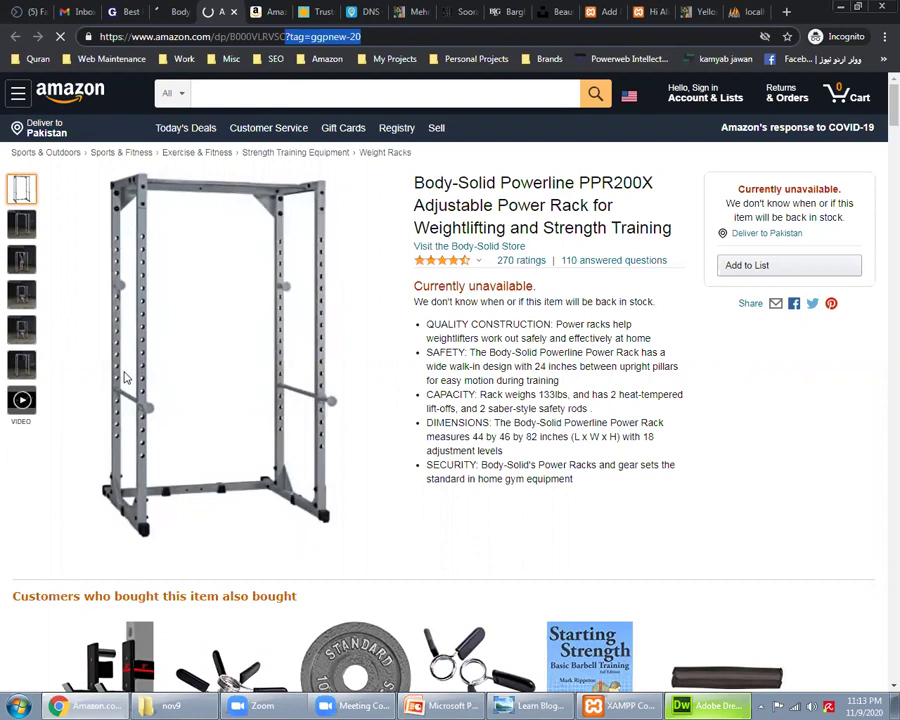
click(248, 140)
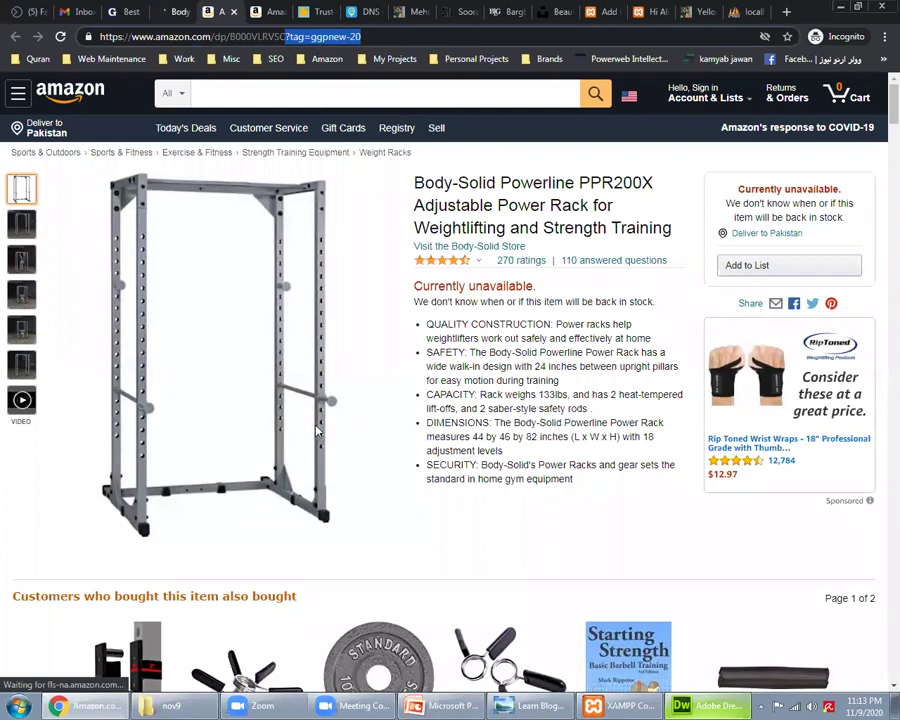
key(ctrl+shift+Tab)
key(ctrl+shift+Tab)
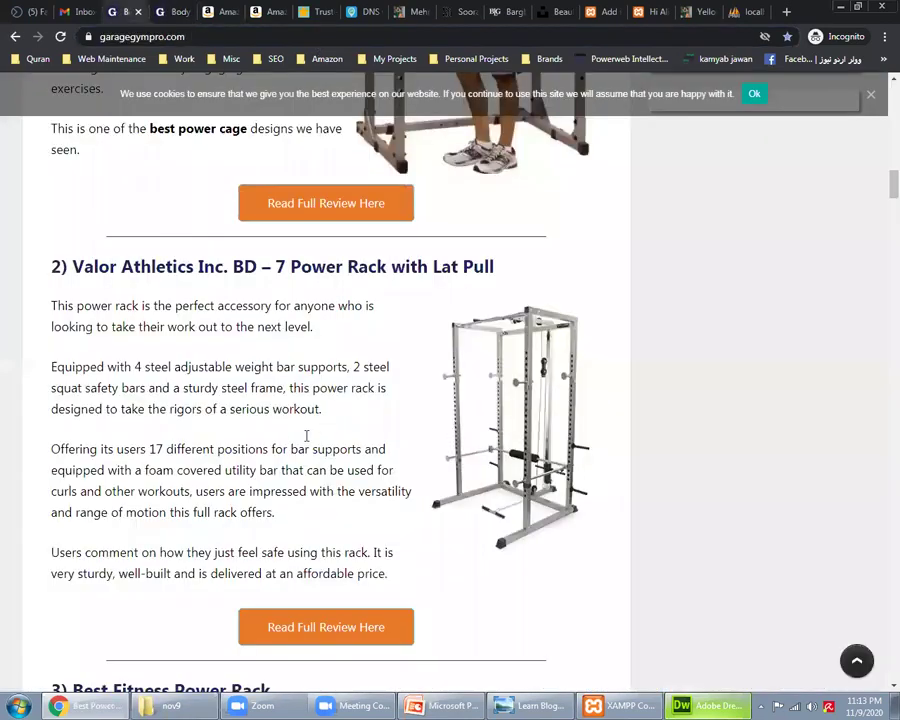
scroll(306, 436, up, 3)
scroll(306, 427, up, 15)
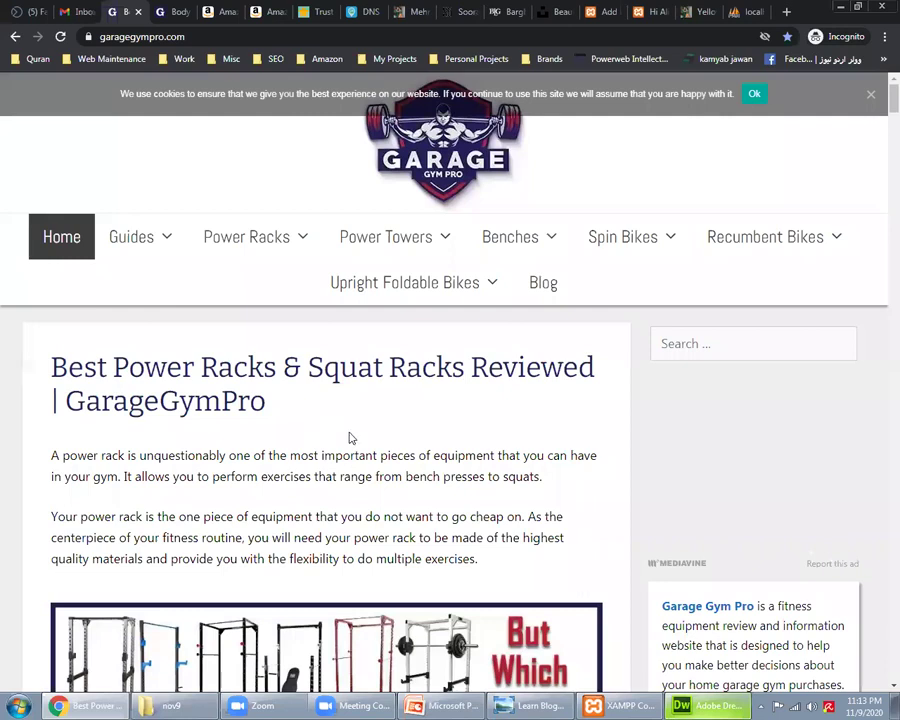
click(173, 8)
click(125, 11)
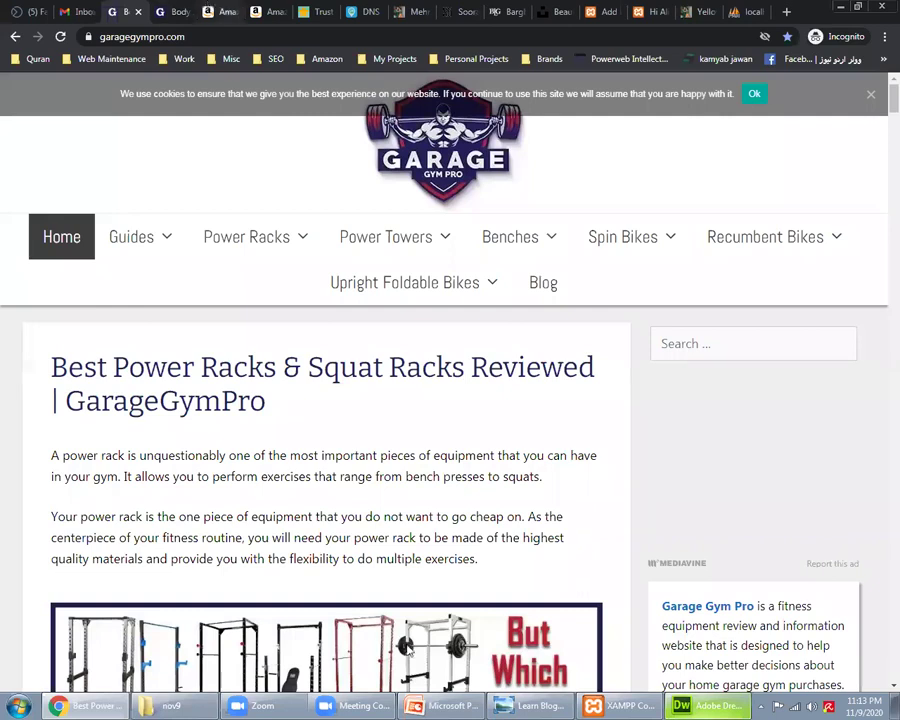
mouse_move(381, 705)
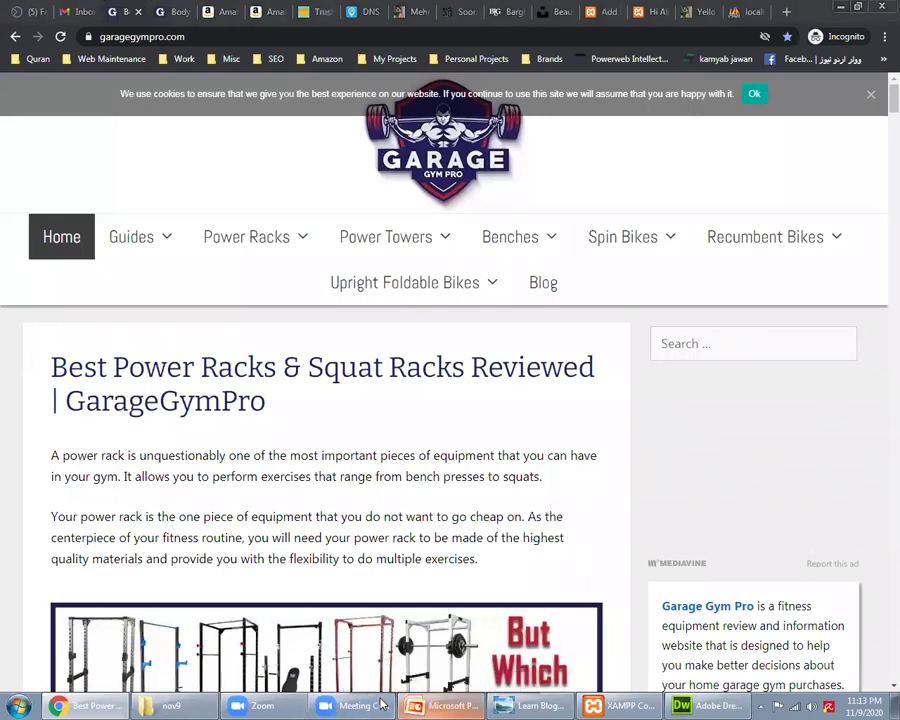
Step: Search Google for 'daraz affiliate program' in a new tab
click(787, 12)
text(d)
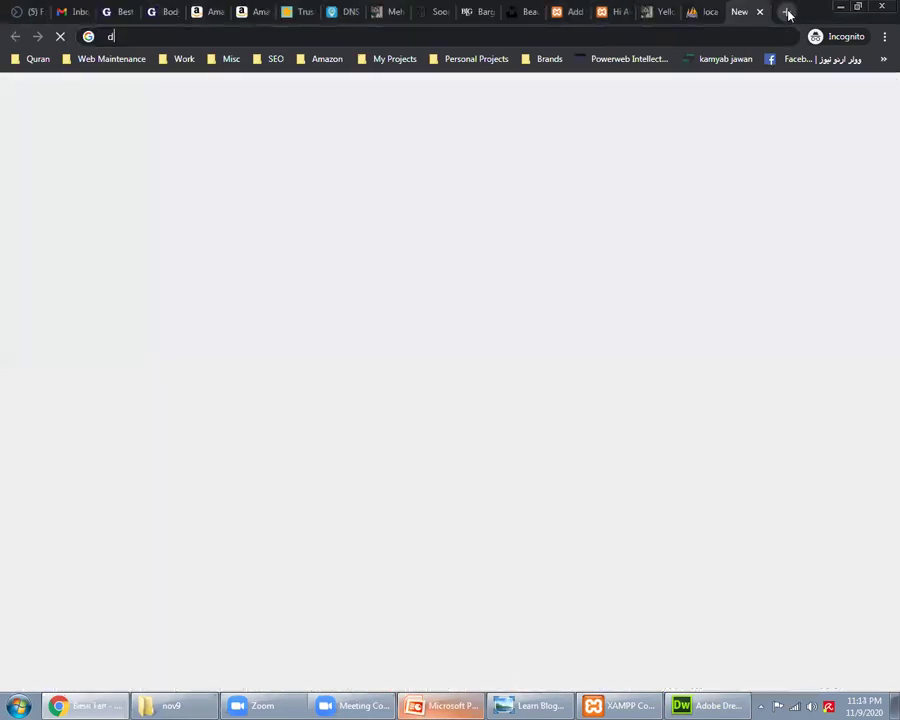
text(araz affiliate)
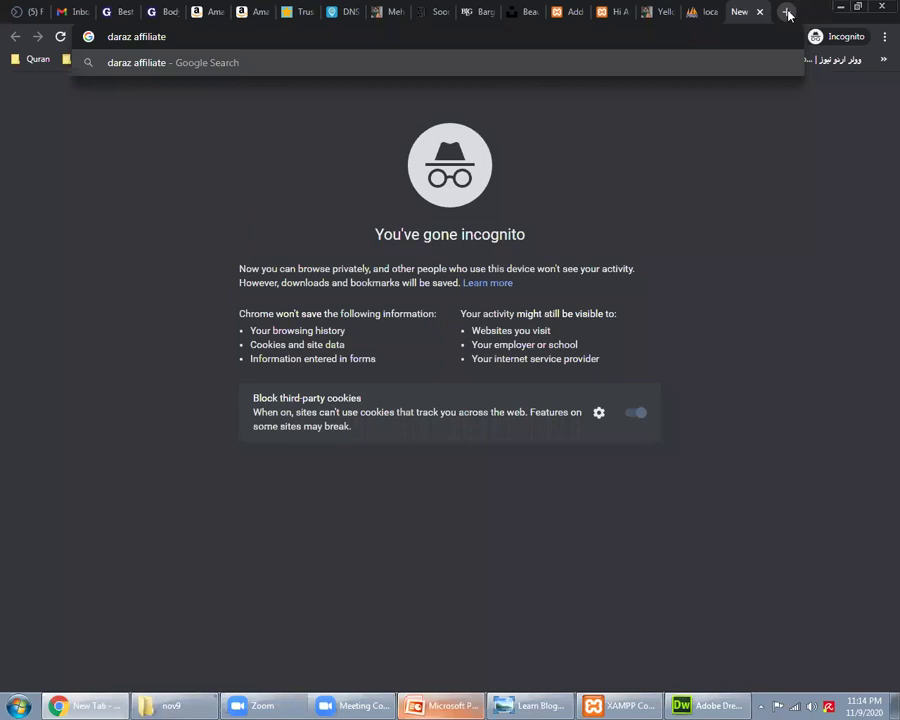
text( program)
key(Return)
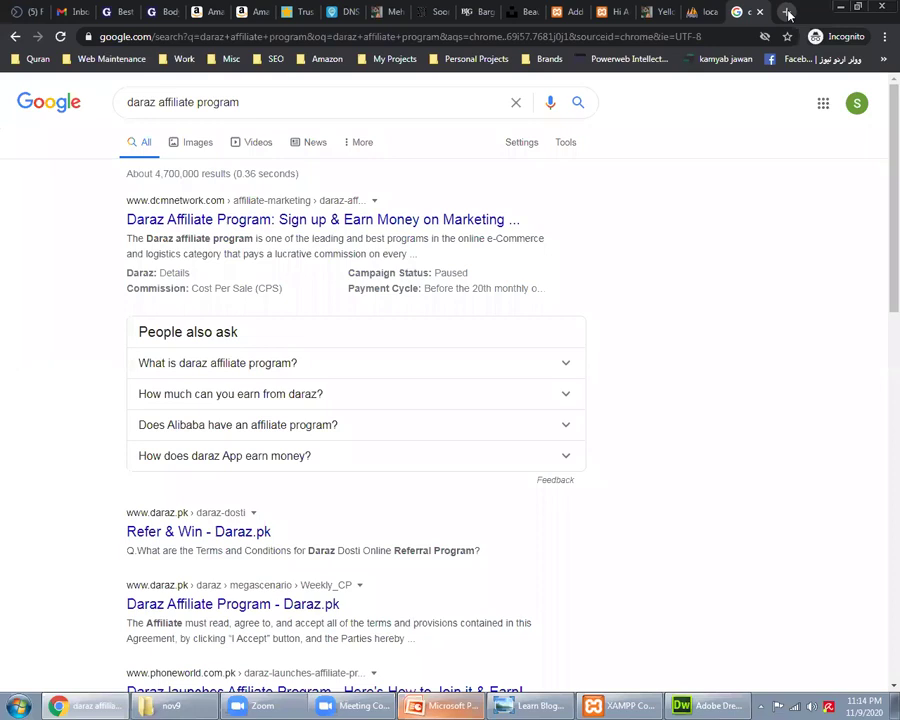
click(390, 11)
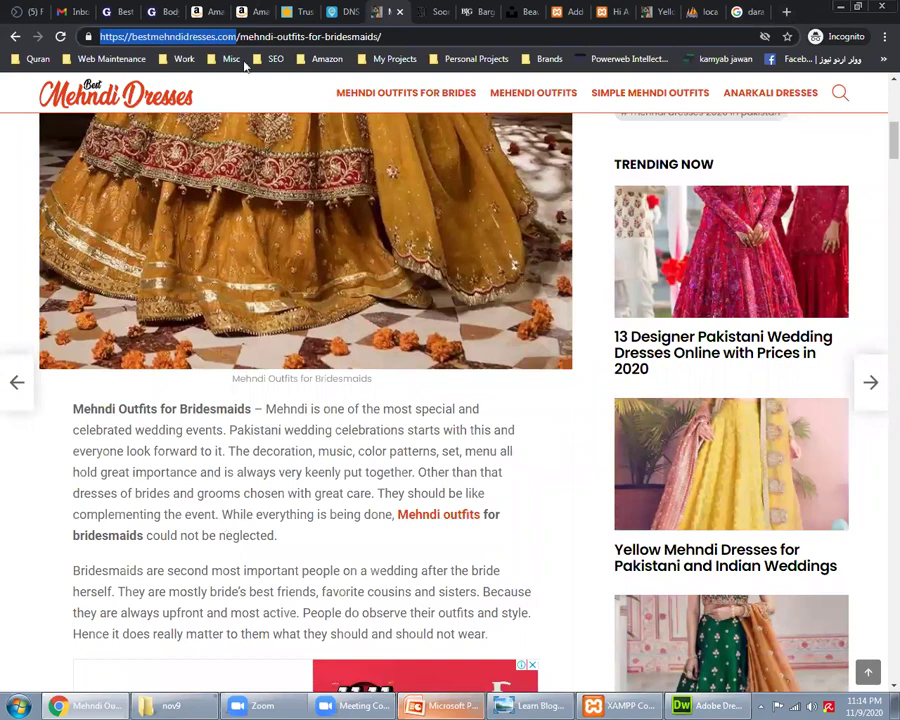
drag(237, 36, 420, 36)
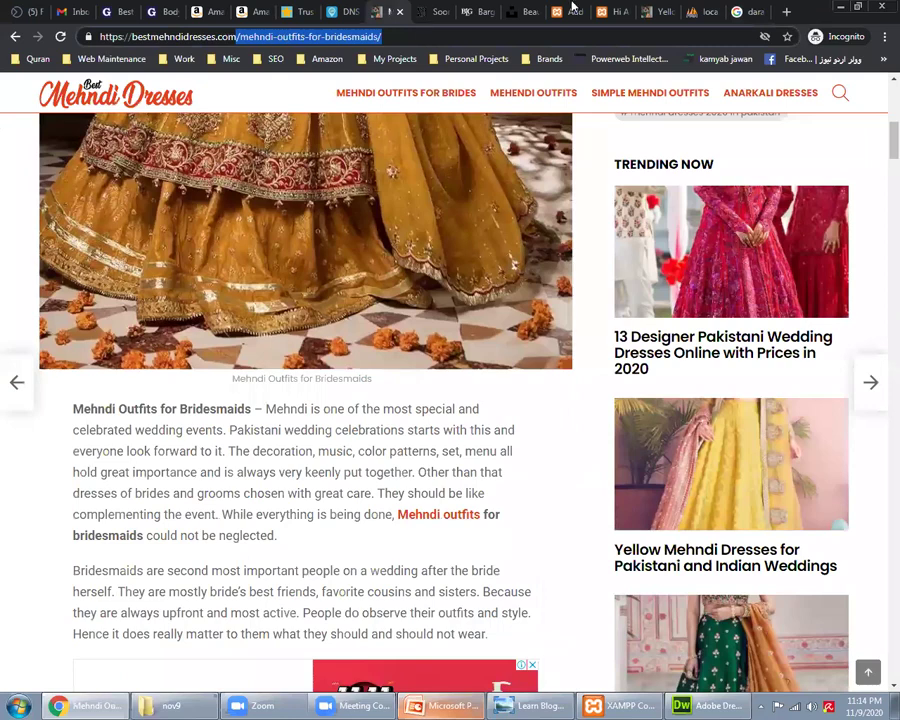
click(742, 9)
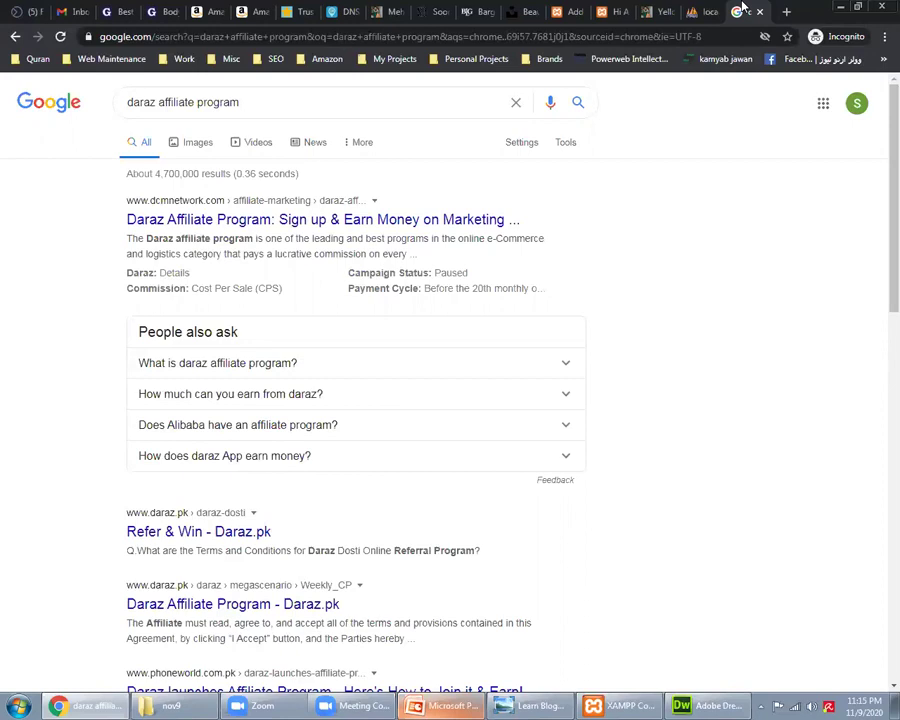
Step: Scroll through the ShareASale Trusted partnerships homepage, then show the Learn Blogging & SEO flyer
click(567, 37)
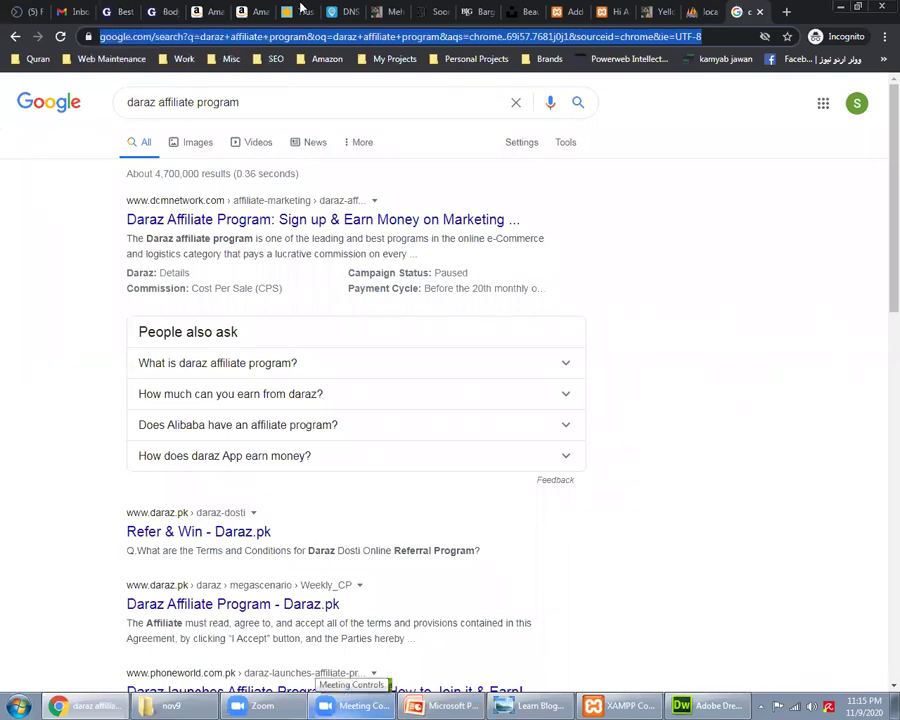
key(ctrl+7)
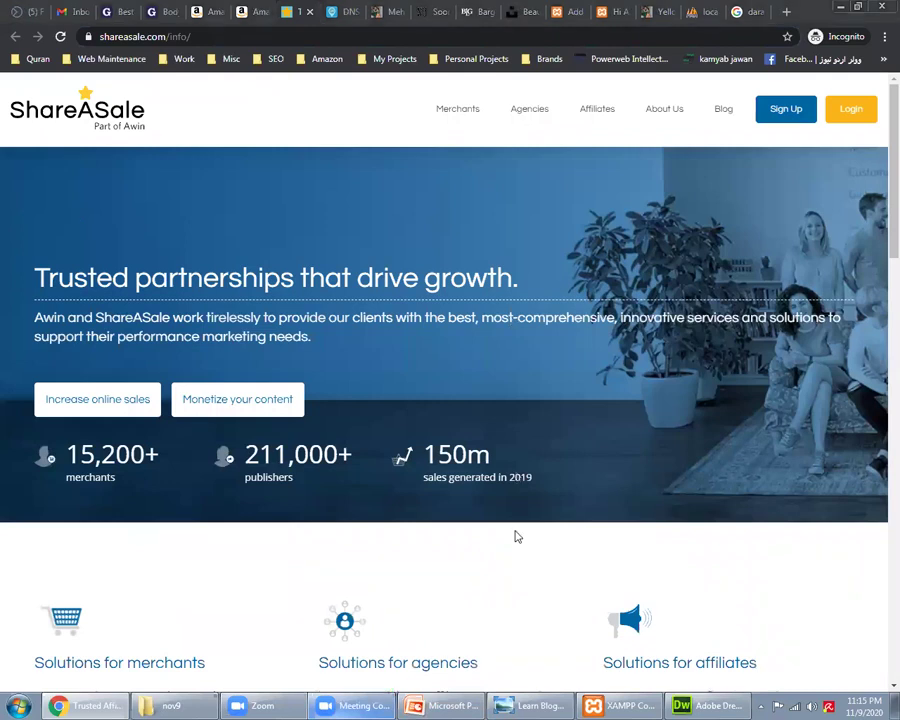
scroll(524, 527, down, 3)
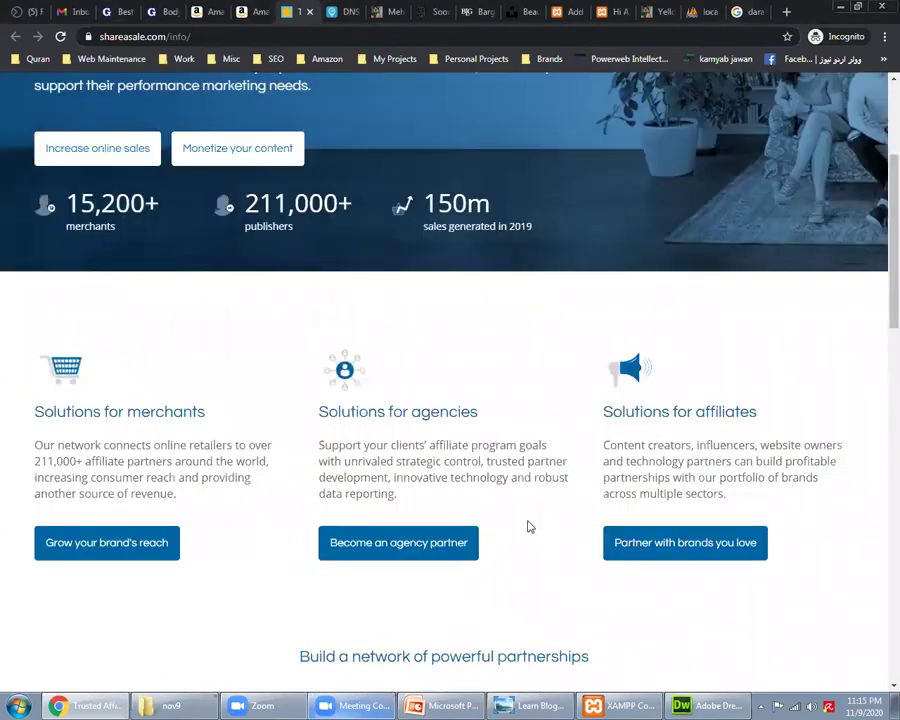
scroll(528, 527, down, 5)
scroll(532, 527, down, 3)
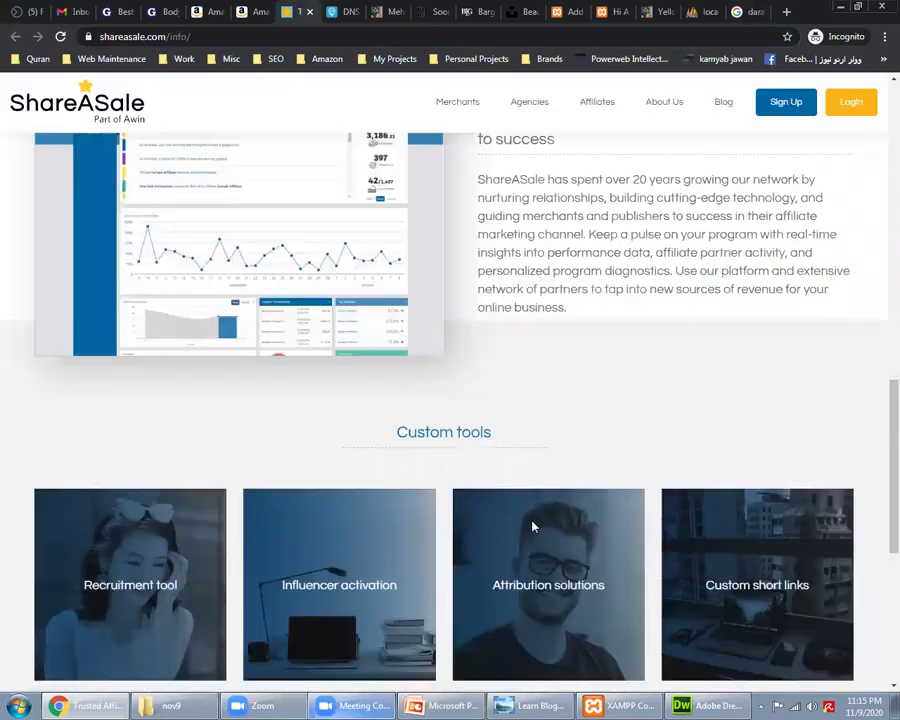
scroll(532, 527, down, 4)
scroll(533, 527, up, 4)
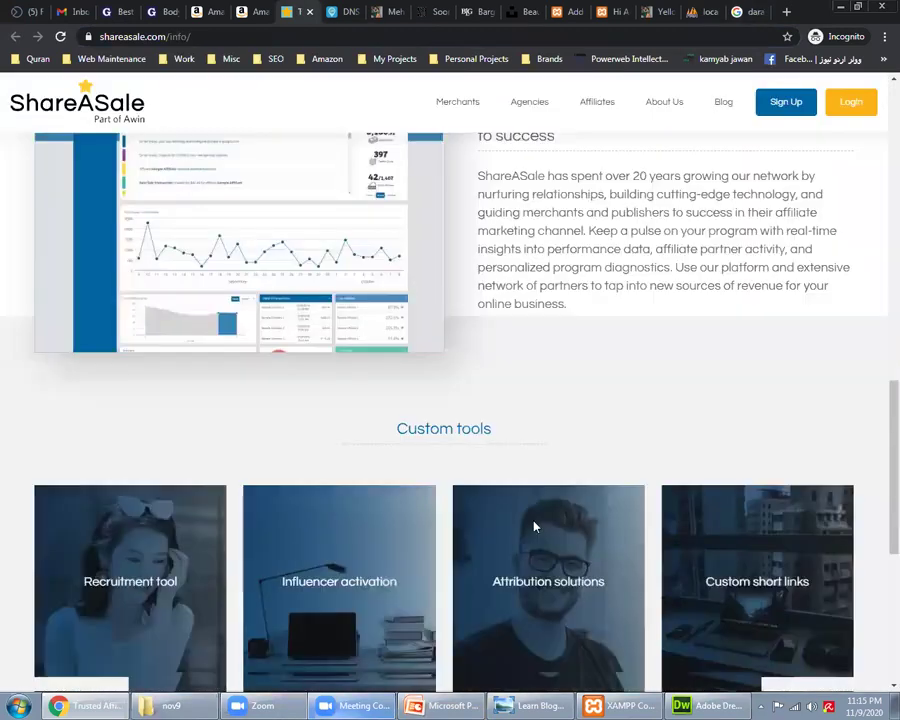
scroll(557, 495, up, 8)
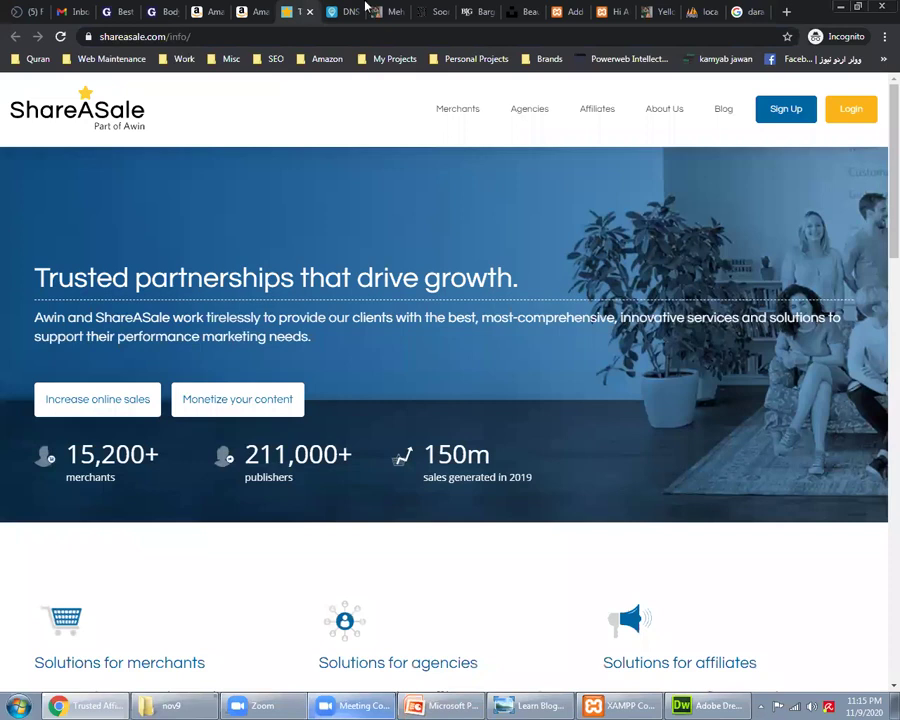
click(347, 43)
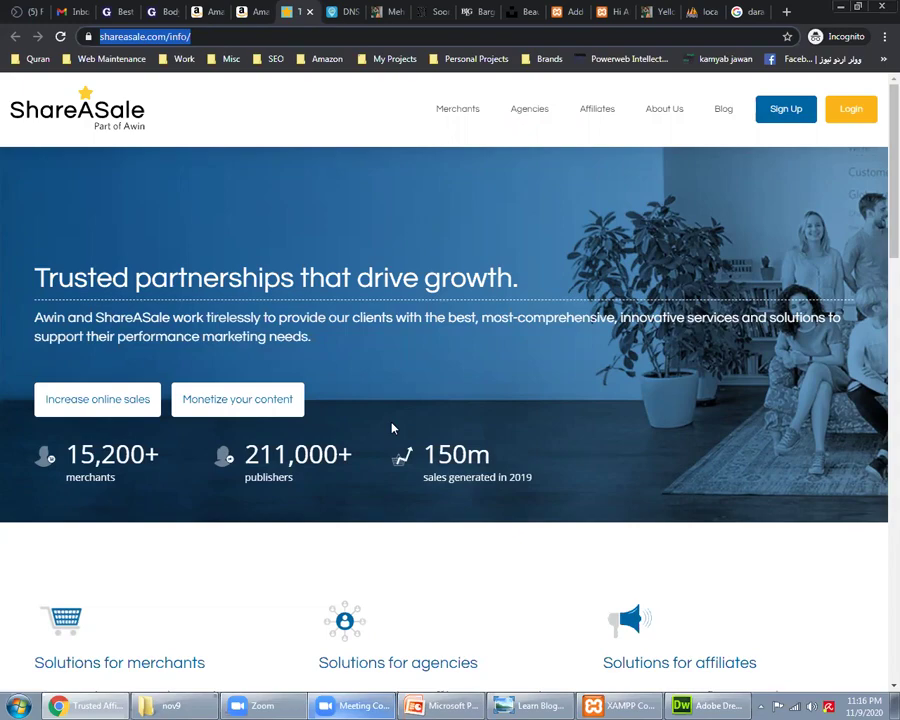
key(alt+Tab)
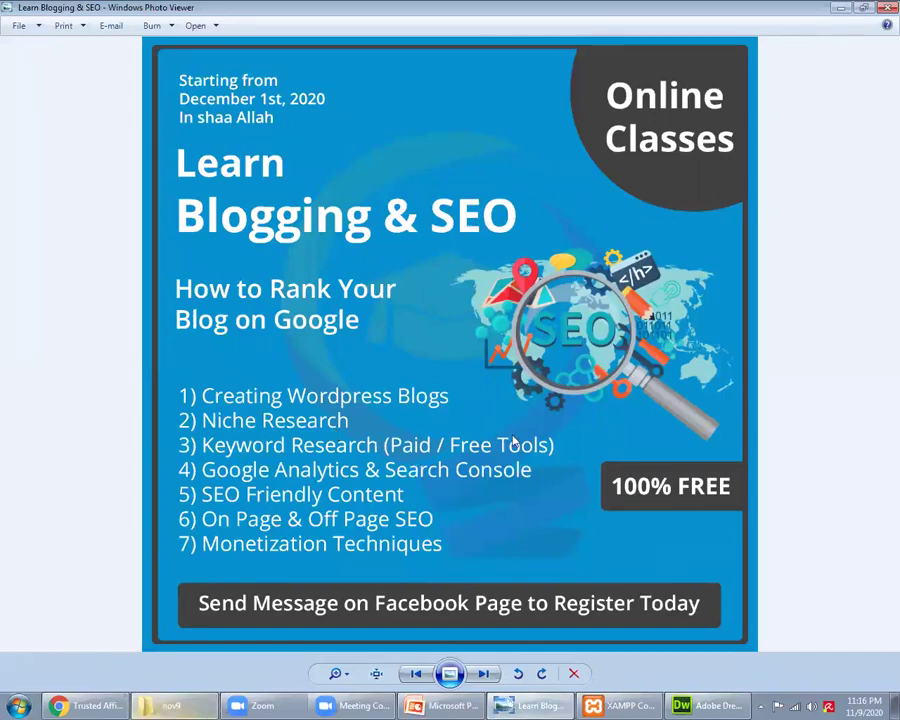
Step: Back in Chrome, check the Facebook Business Suite inbox, then show the Amazon Associates homepage
key(alt+Tab)
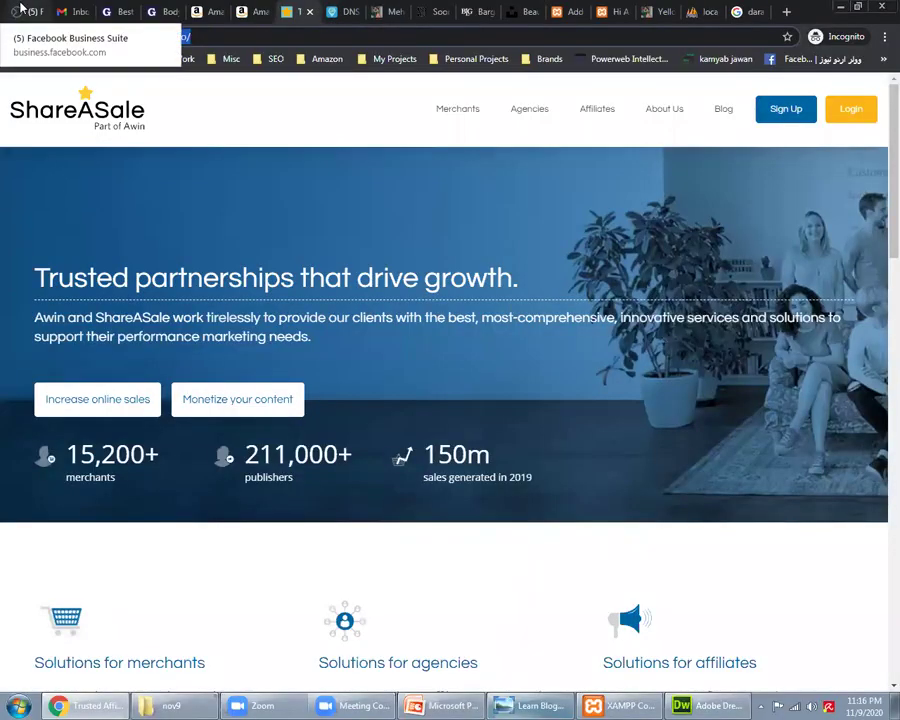
click(20, 9)
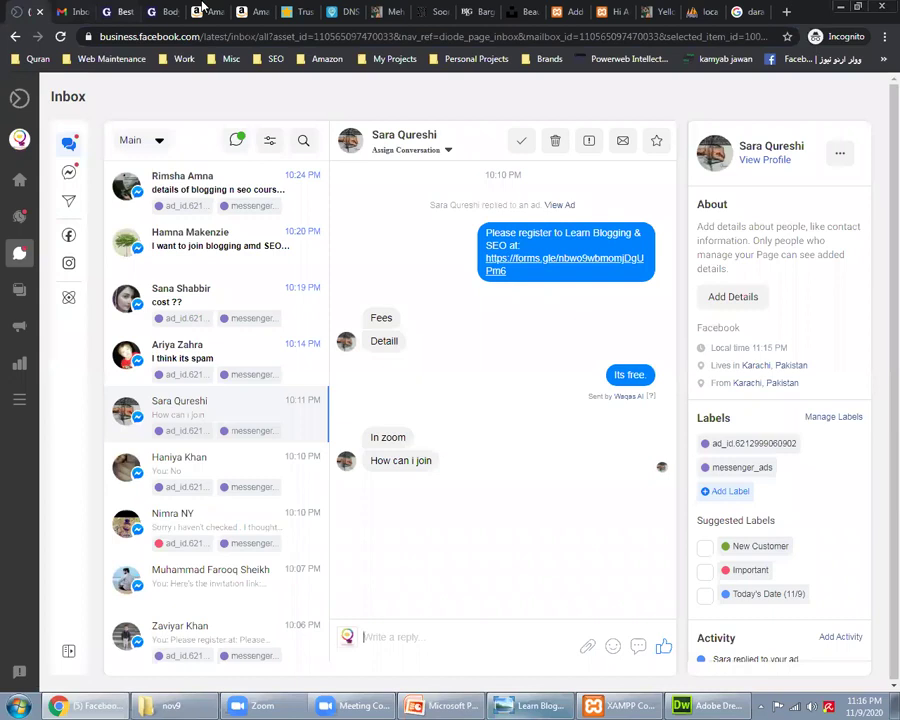
click(270, 9)
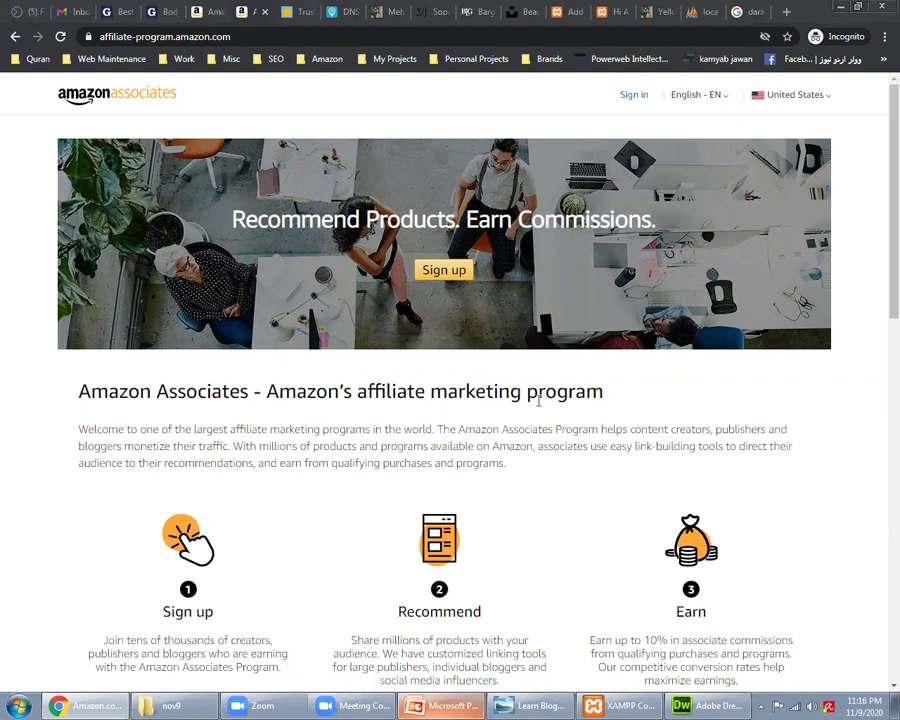
scroll(538, 403, down, 2)
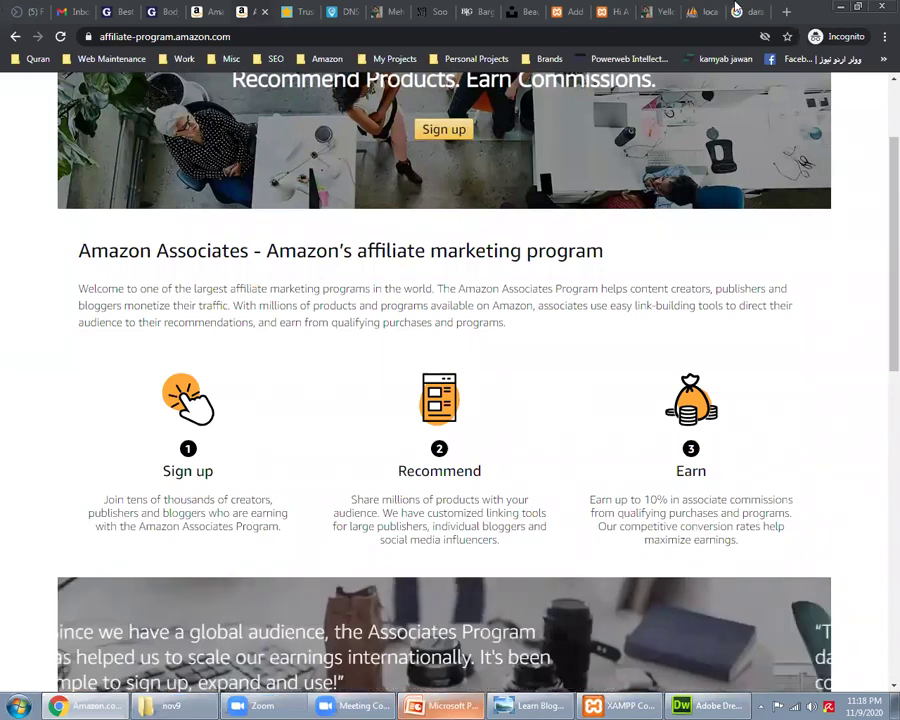
Step: Move the Google tab beside the DNS tab and search for 'mehndi dresses'
drag(737, 9, 367, 8)
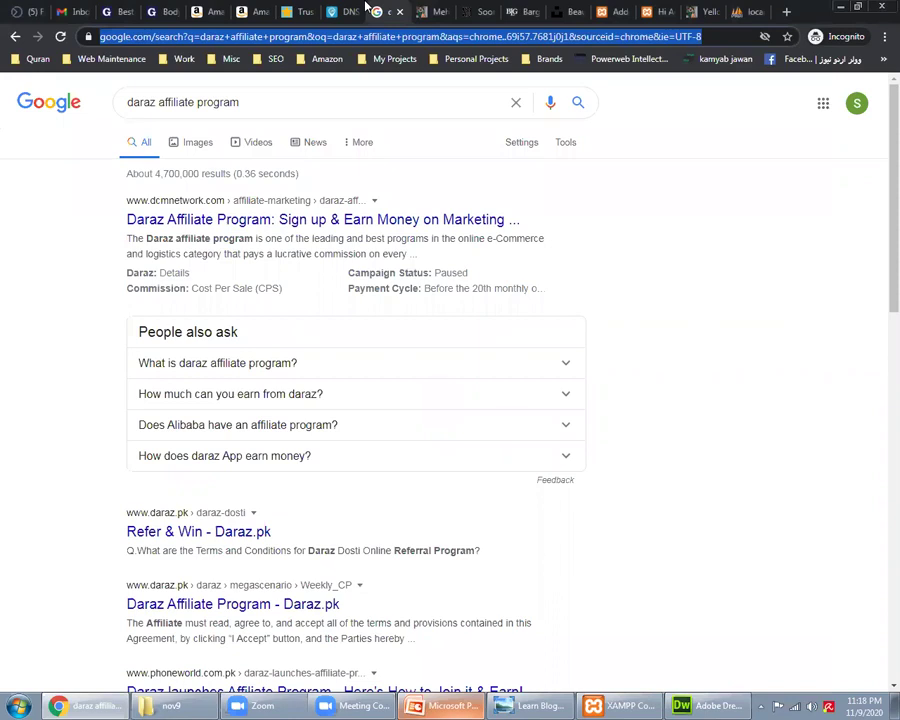
text(mehndi dress)
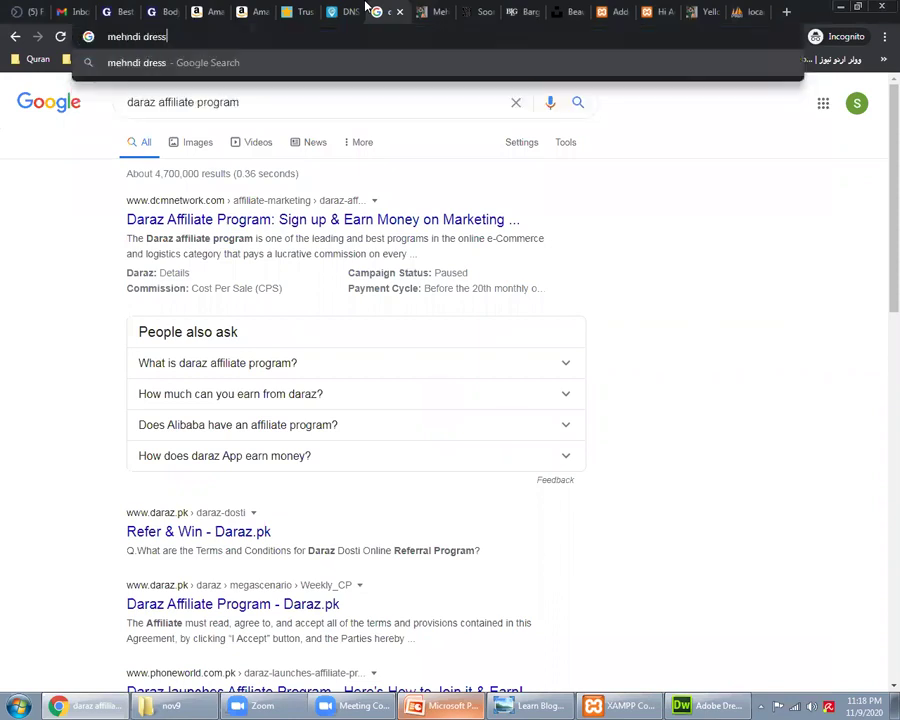
text(es)
key(Return)
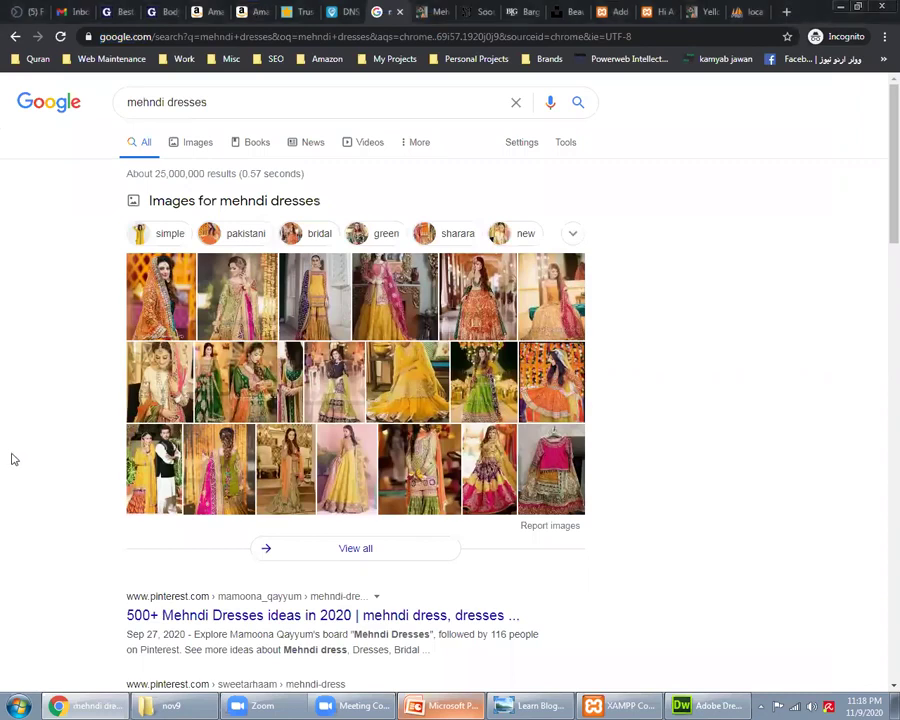
Step: Scroll the mehndi dresses results, then return to the DNS Checker page
scroll(14, 459, down, 5)
scroll(14, 459, down, 6)
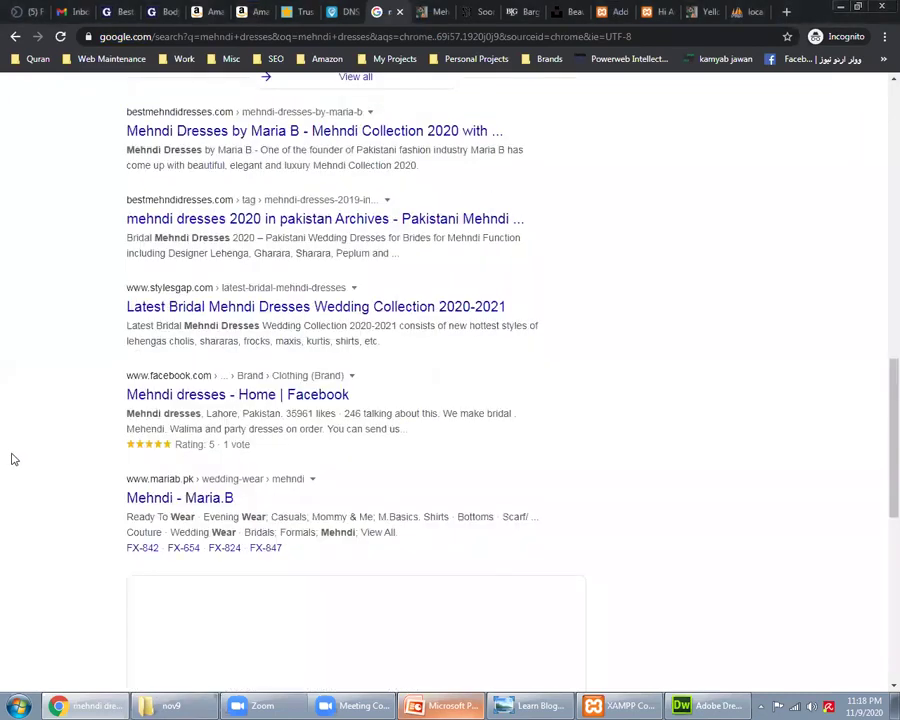
scroll(14, 459, up, 1)
scroll(14, 461, down, 1)
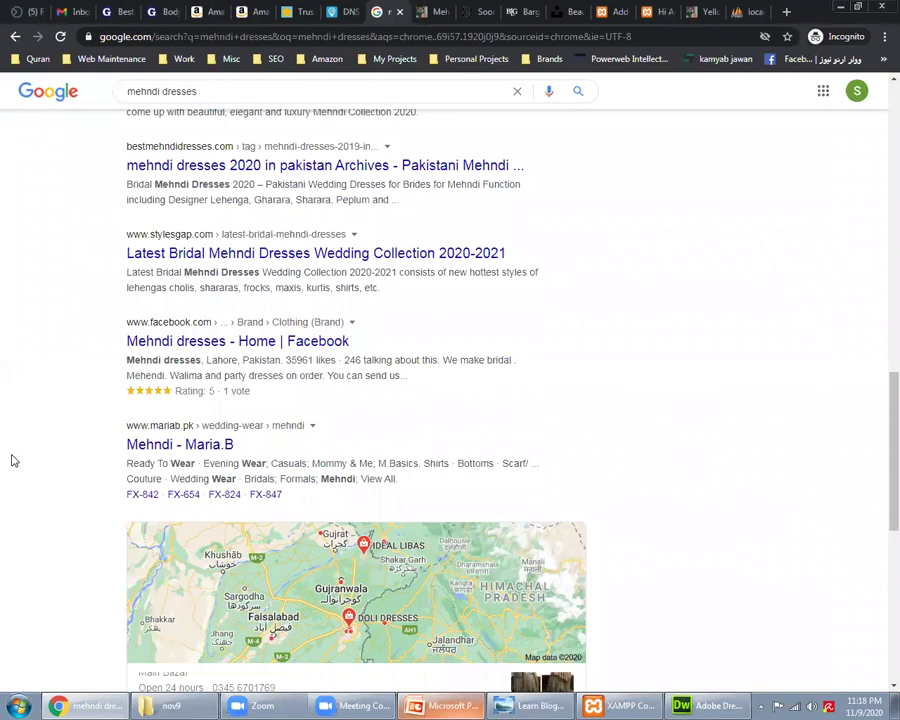
scroll(14, 460, down, 5)
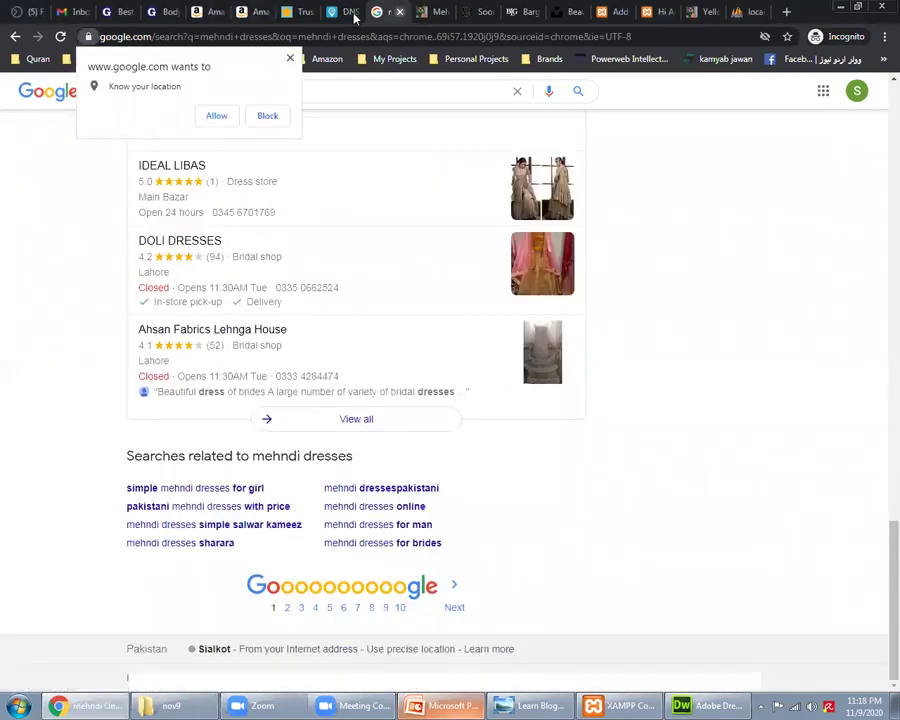
click(354, 15)
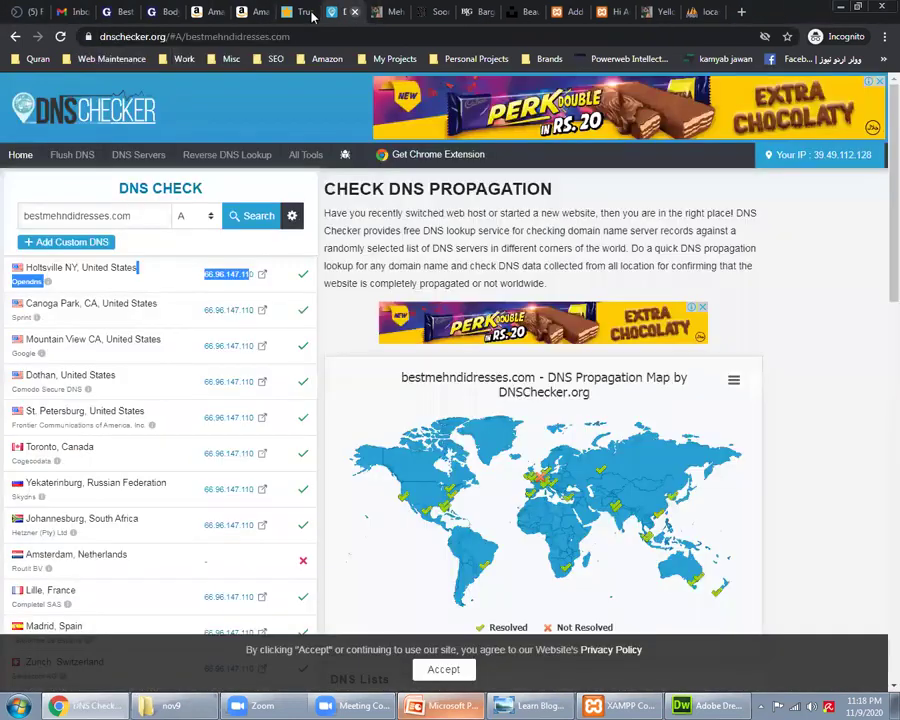
Step: Look through the bridesmaids article, Body-Solid power rack page and mehndi article tabs
click(258, 13)
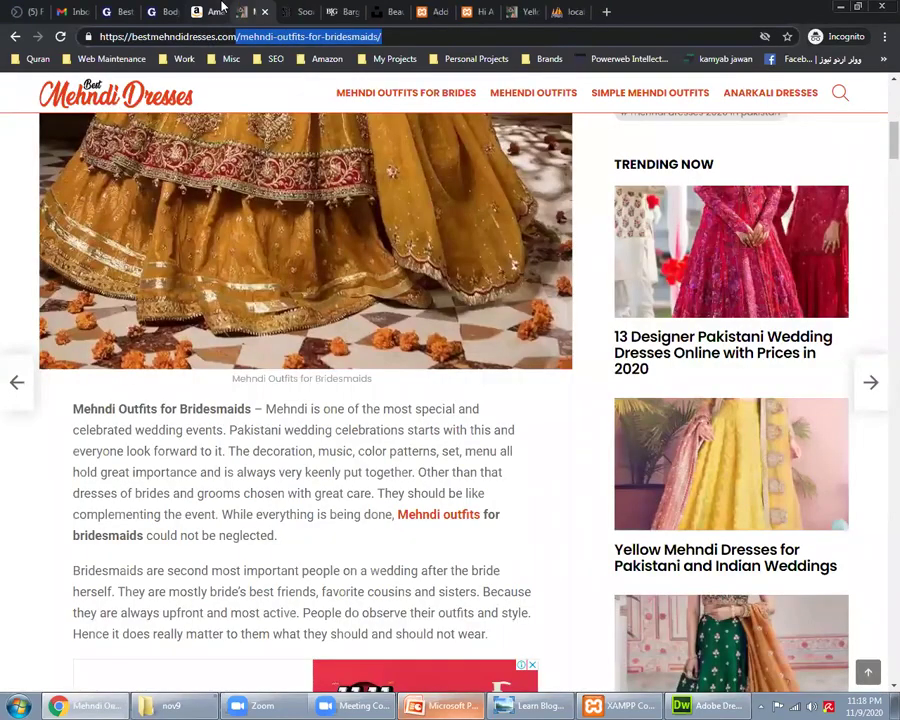
click(222, 10)
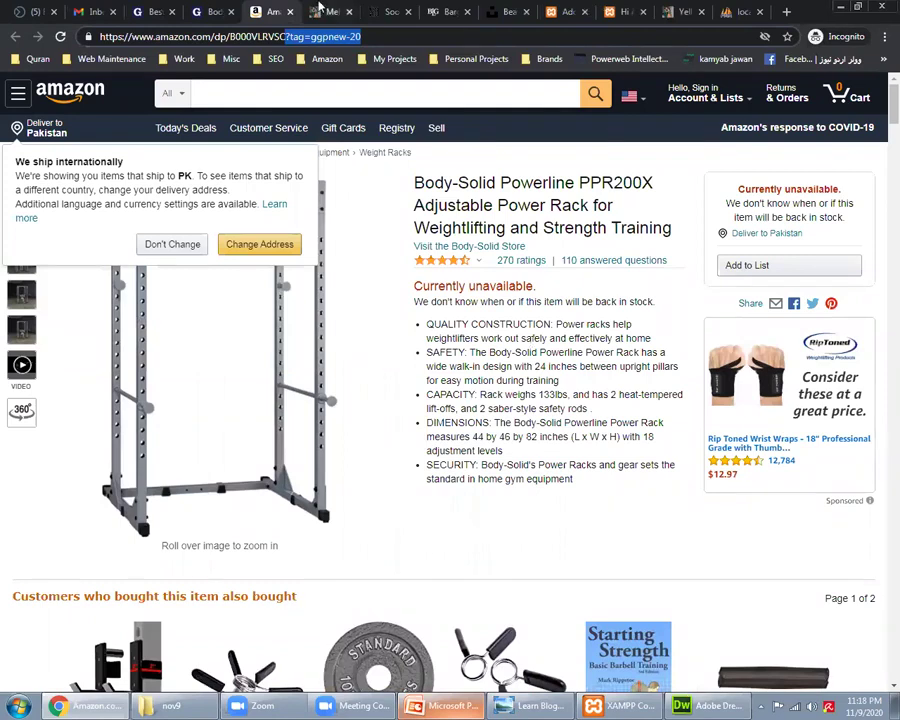
key(ctrl+Tab)
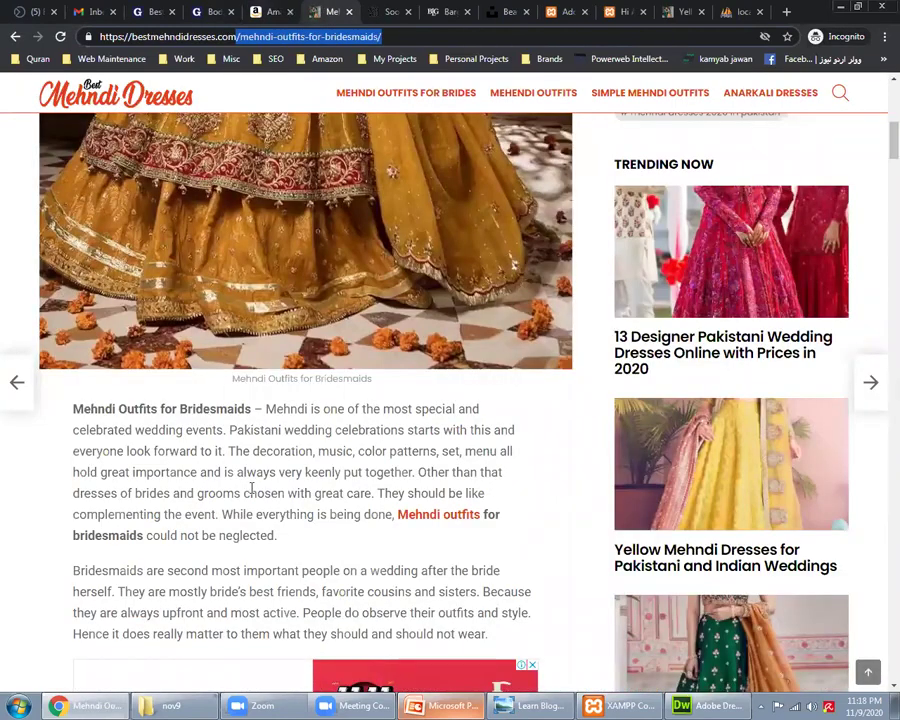
scroll(251, 487, up, 5)
scroll(458, 428, down, 5)
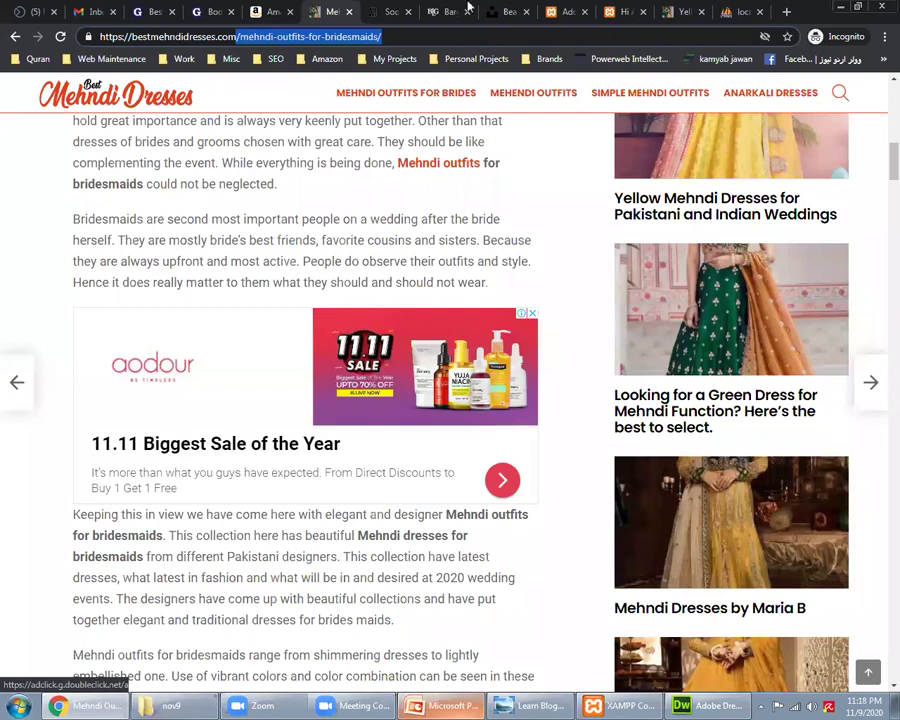
Step: Go to GarageGymPro's power rack reviews and open the Body-Solid Powerline PPR200X review
click(468, 8)
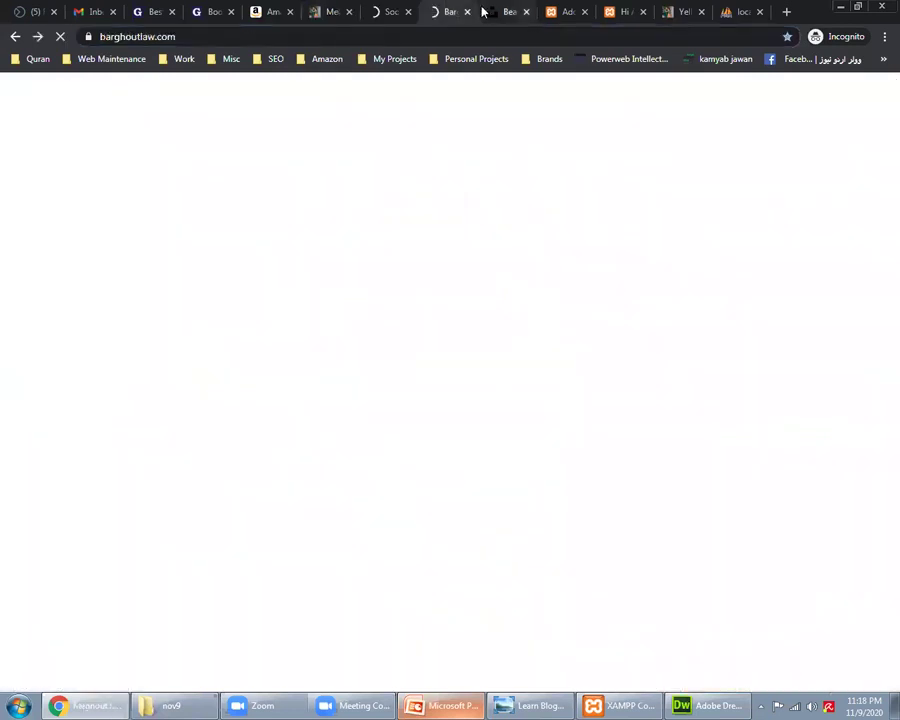
click(137, 8)
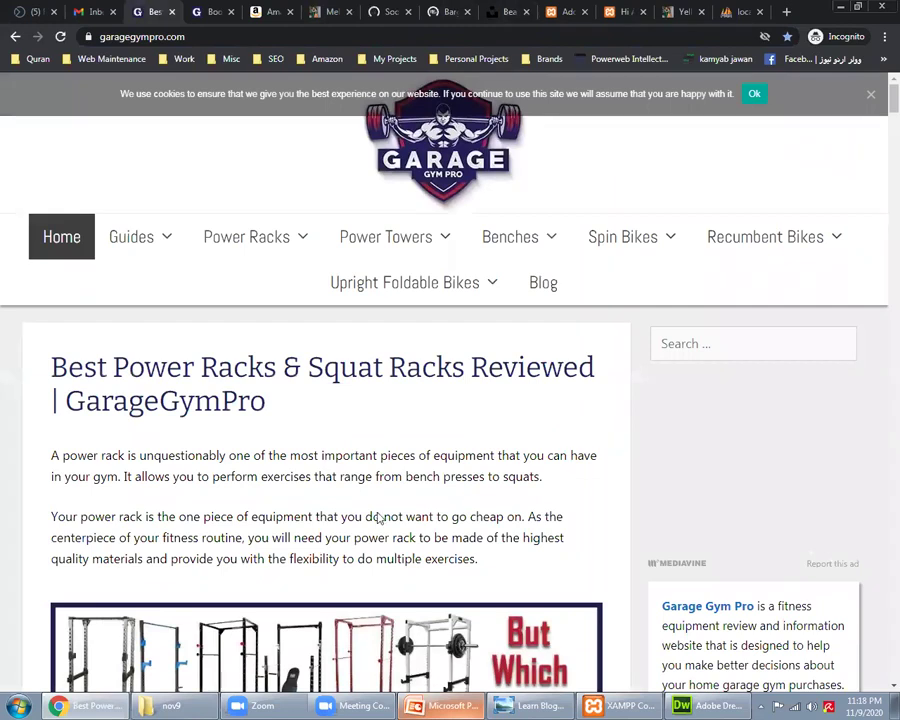
scroll(378, 517, down, 10)
click(331, 480)
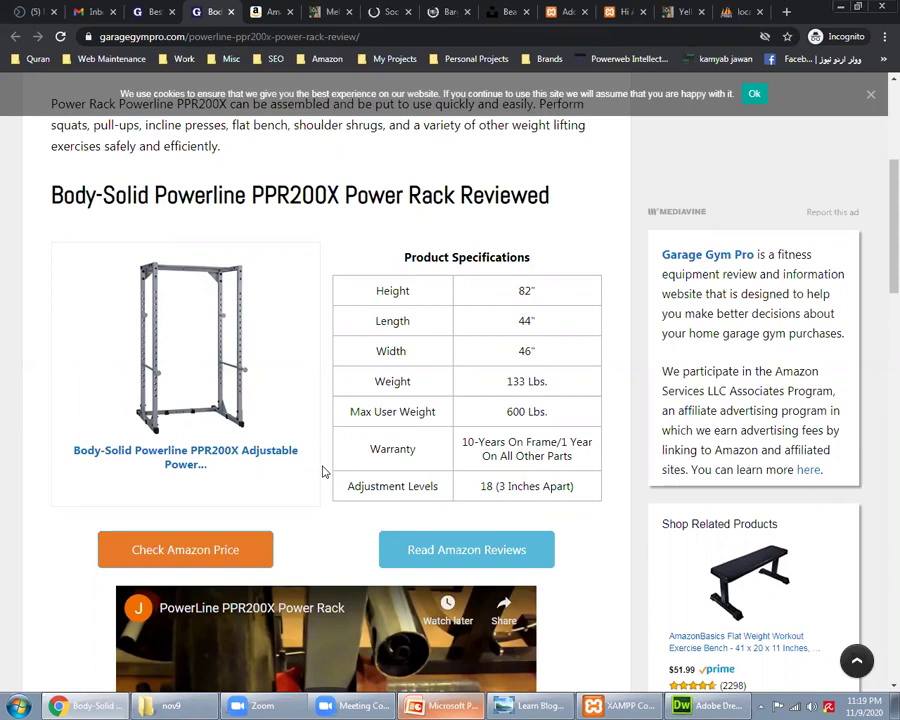
Step: Load flippa.com in a new tab
click(784, 11)
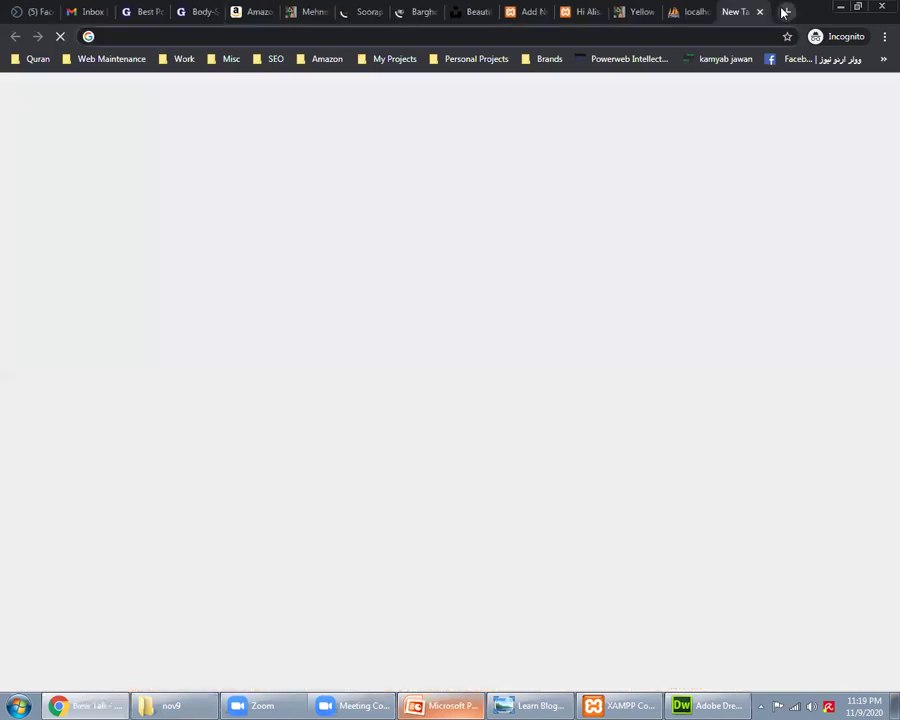
text(flippa.co)
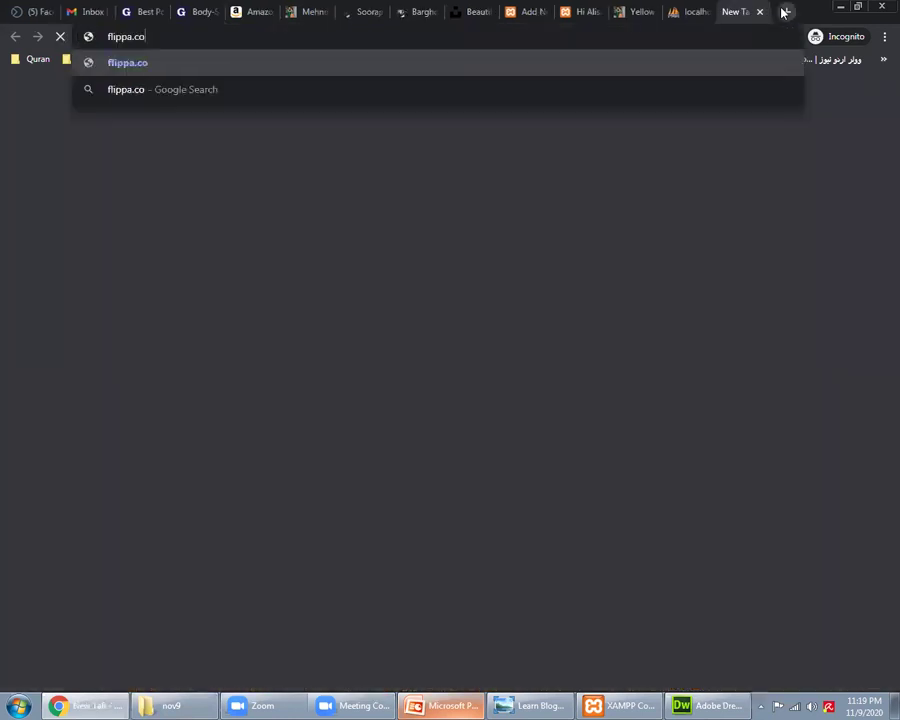
text(m)
key(Return)
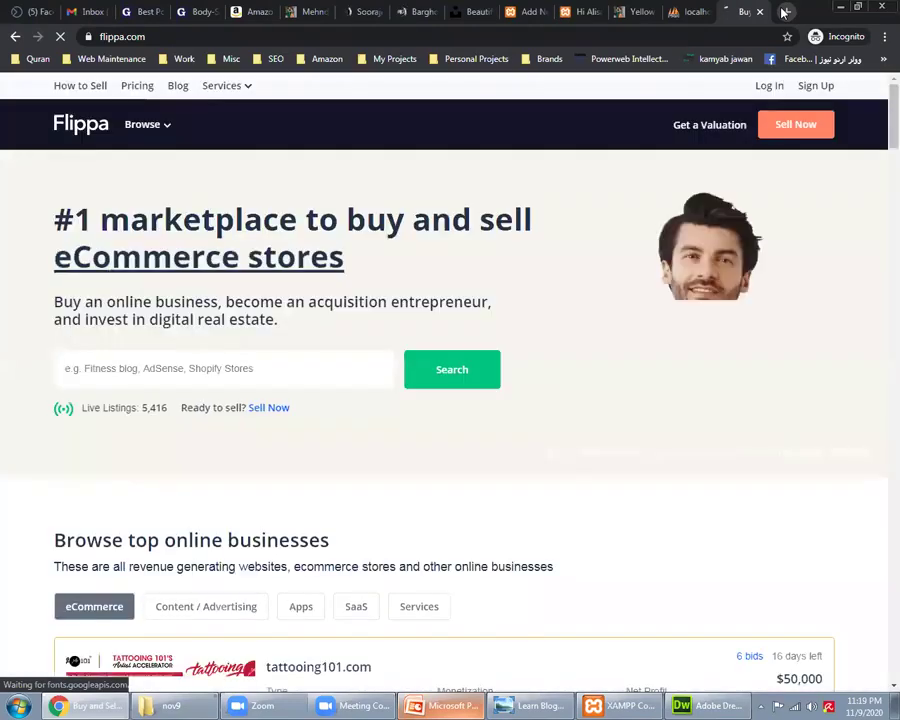
Step: Browse Flippa's business types and show the full listing of all websites for sale
click(155, 127)
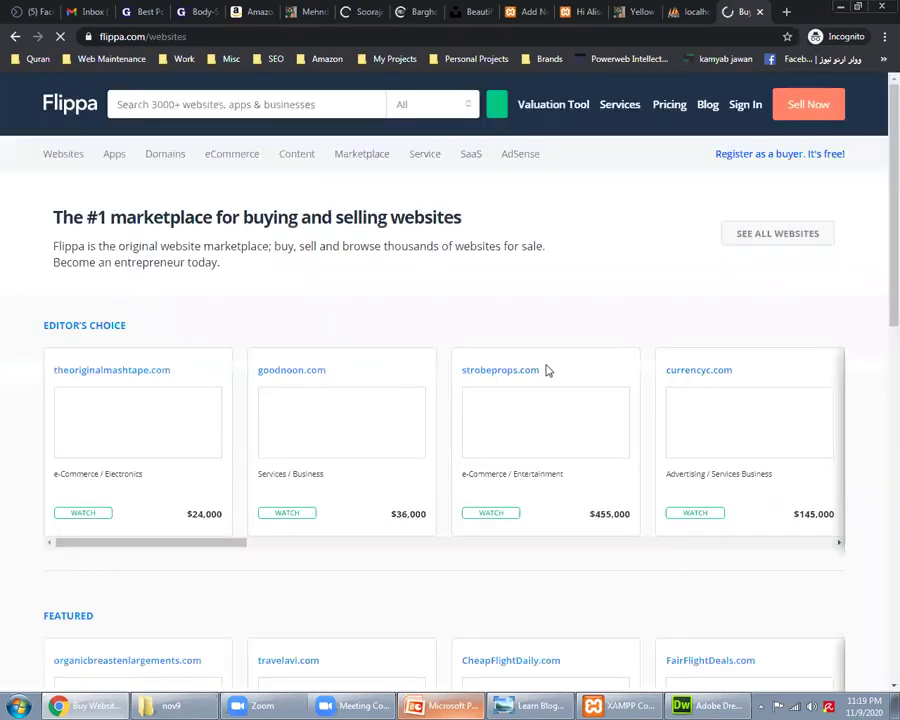
scroll(2, 476, down, 3)
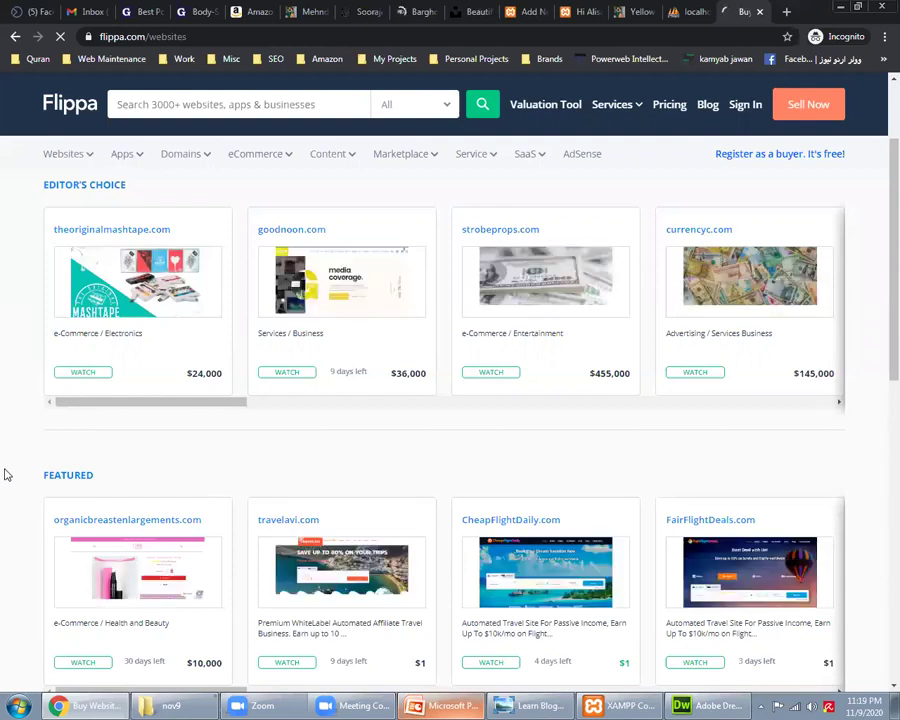
scroll(4, 473, down, 5)
scroll(128, 188, up, 5)
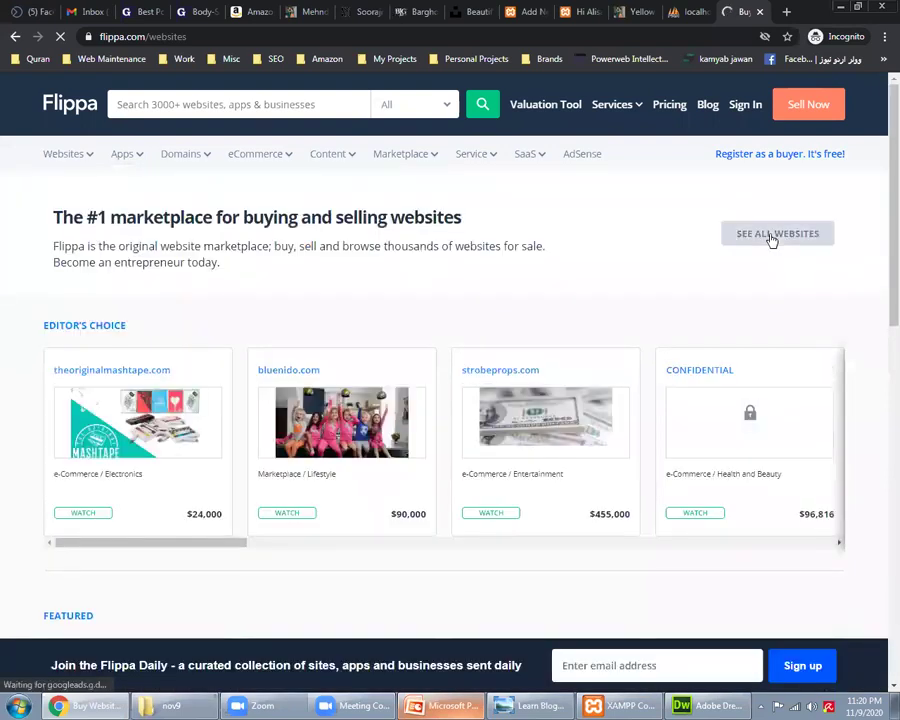
click(772, 236)
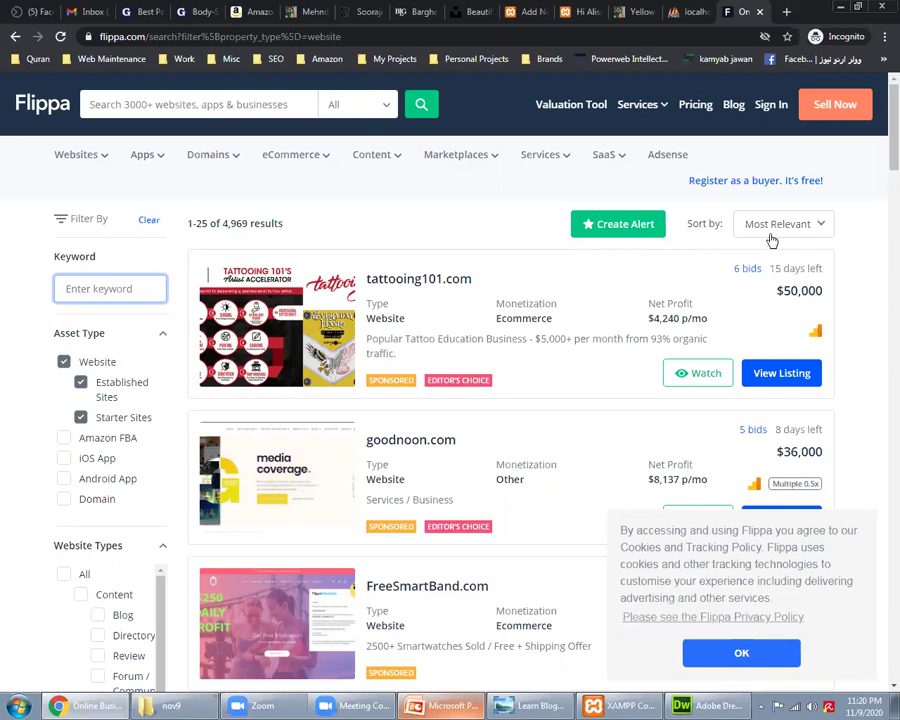
Step: Scroll the Flippa website listings and tick the Review website type filter
scroll(879, 356, down, 4)
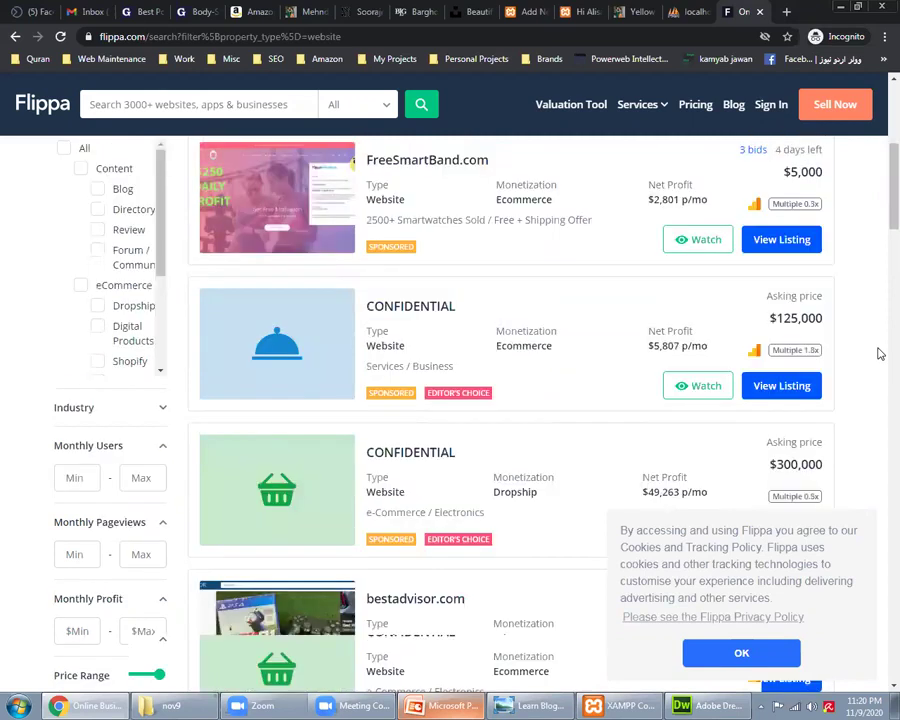
scroll(879, 353, down, 5)
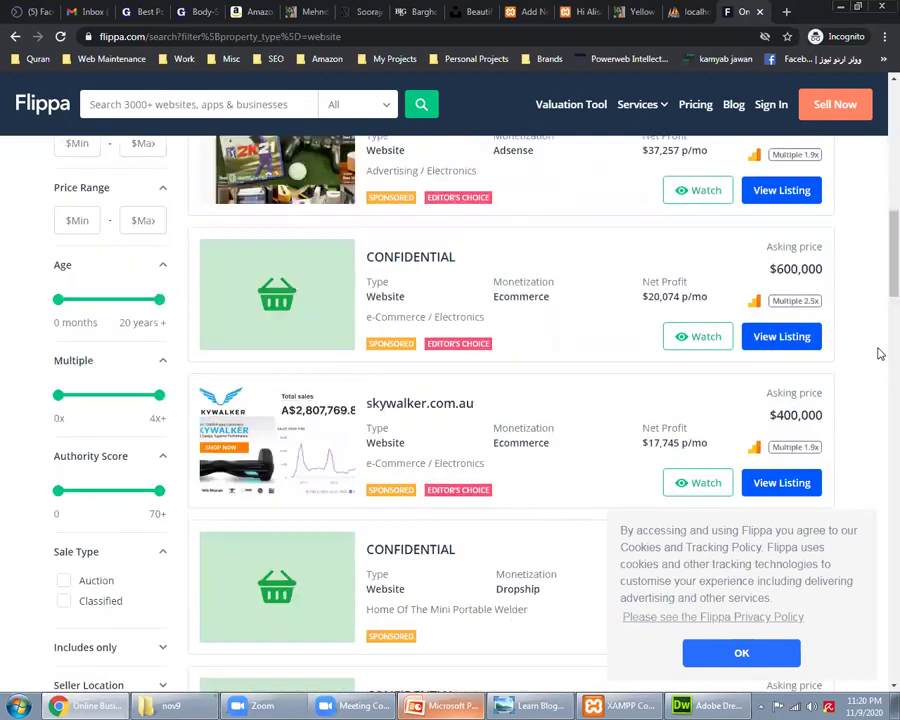
scroll(878, 352, up, 5)
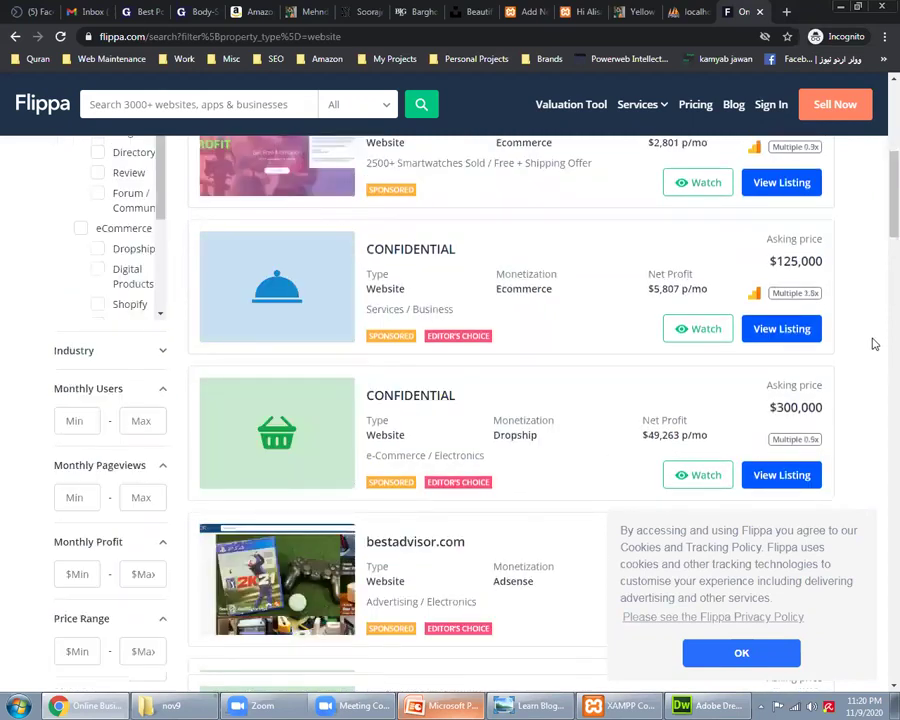
scroll(551, 418, up, 3)
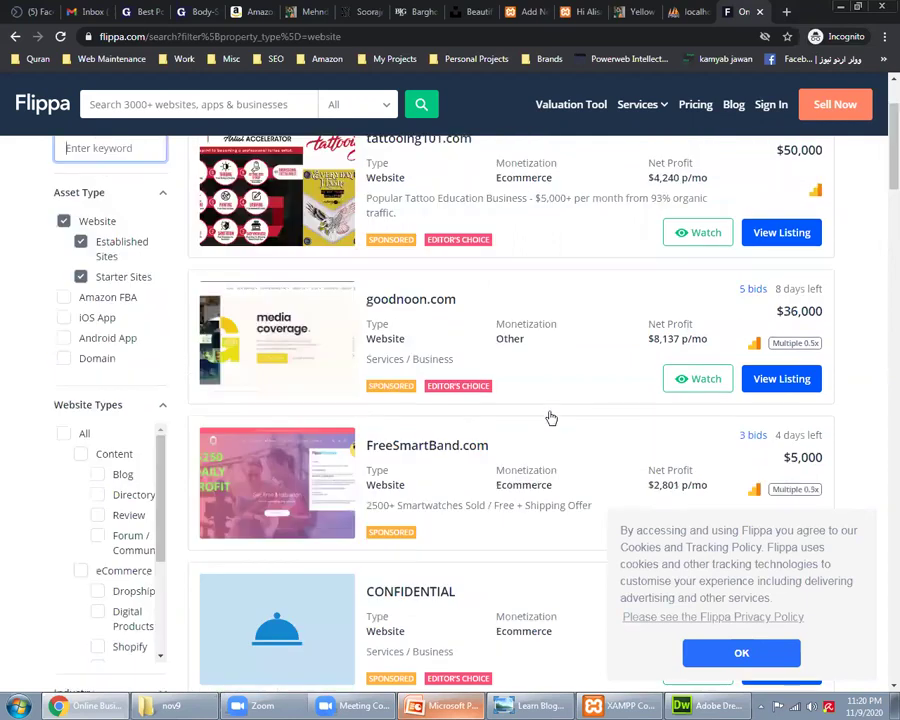
click(97, 515)
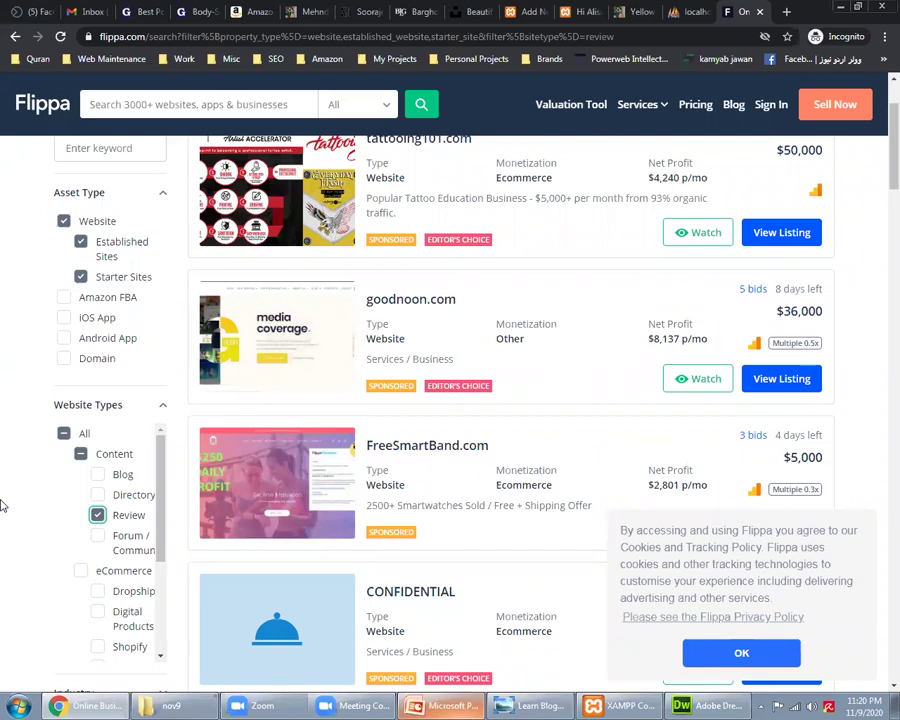
Step: Search 'amazon rates affiliate' and open the Amazon Associates commission schedule result
click(255, 12)
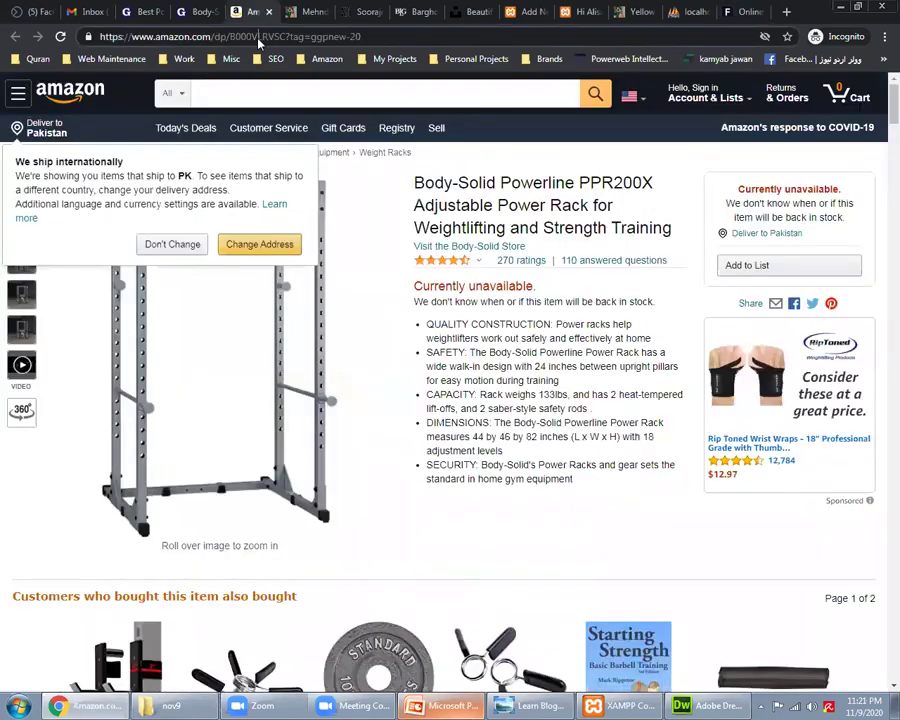
click(258, 38)
text(amazon rates)
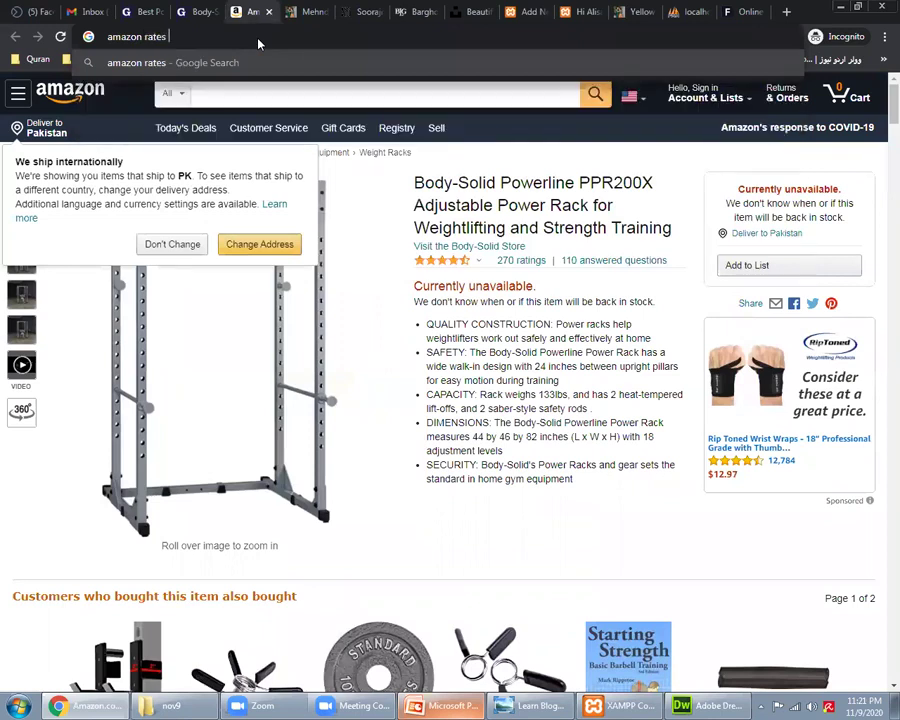
key(BackSpace)
key(BackSpace)
key(BackSpace)
key(BackSpace)
key(BackSpace)
key(BackSpace)
text(rates)
text(affili)
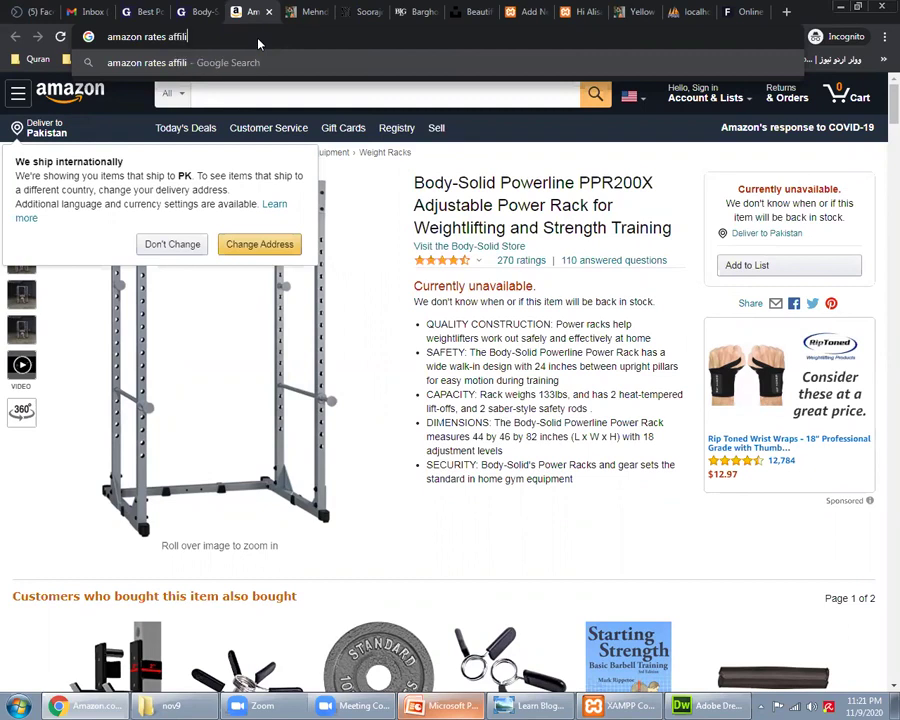
text(ate)
key(Return)
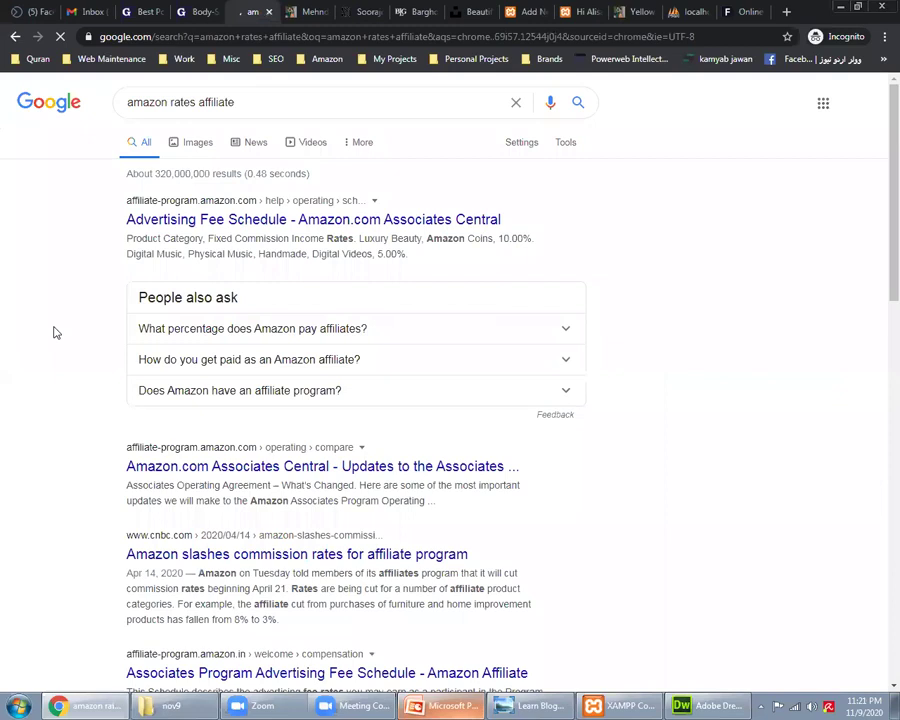
middle_click(362, 222)
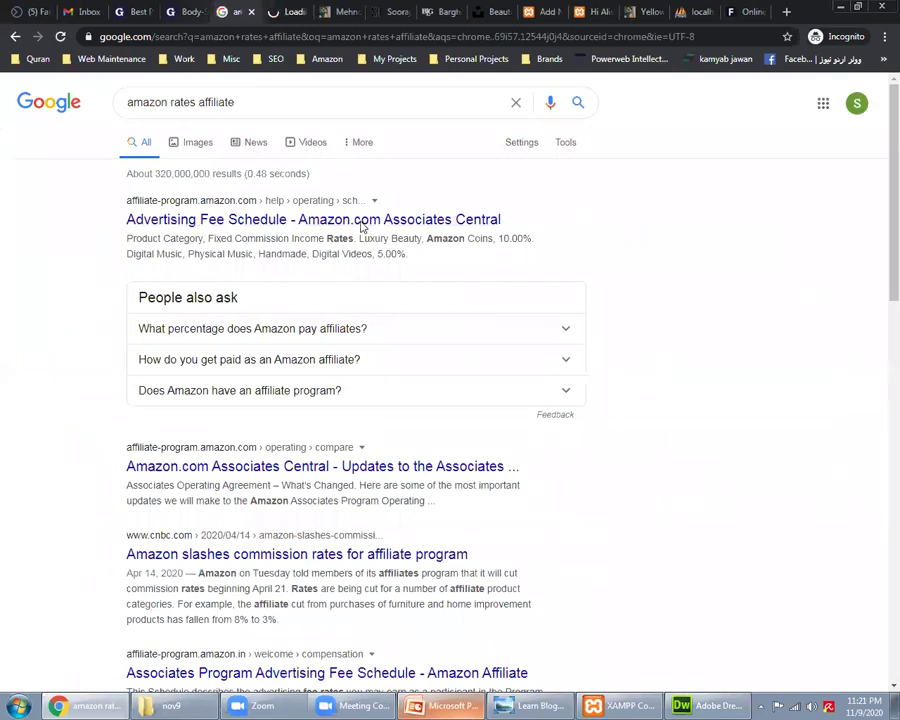
key(ctrl+Tab)
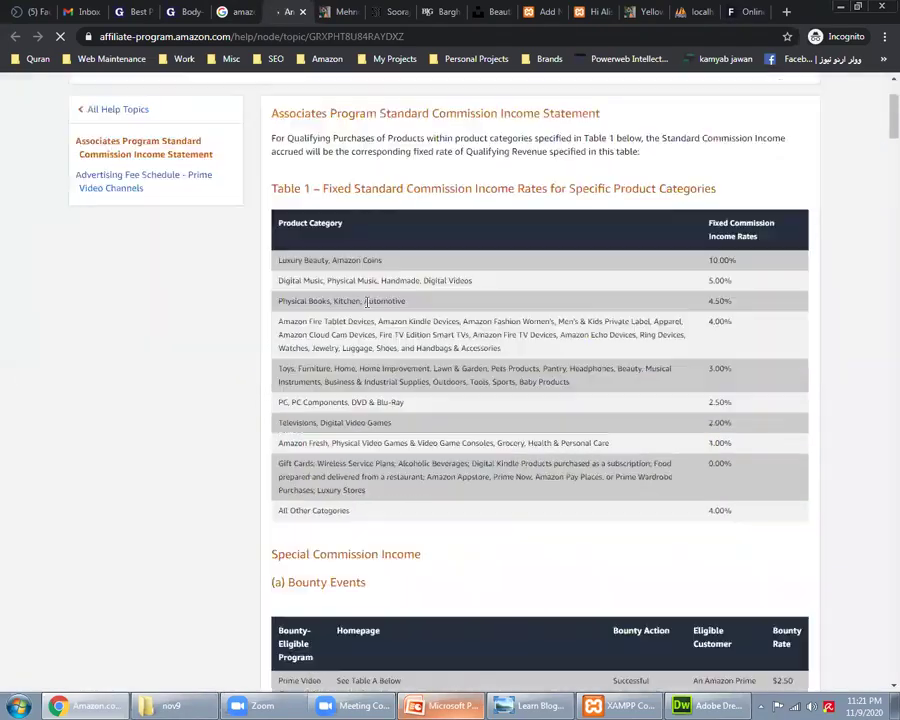
Step: Highlight the Luxury Beauty, Amazon Coins category and its 10.00% commission rate
scroll(408, 389, down, 2)
triple_click(348, 259)
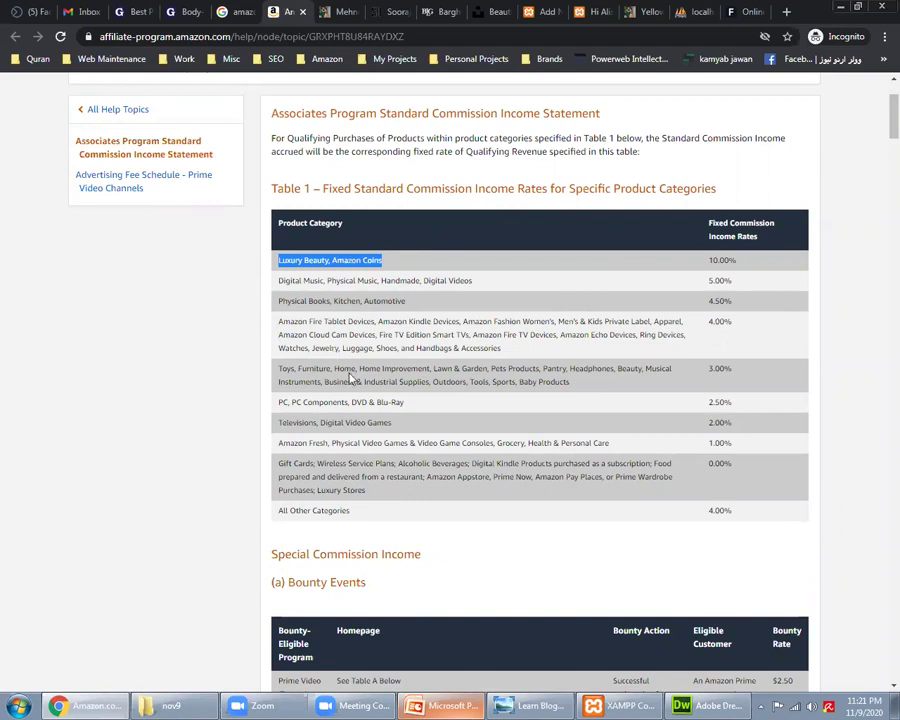
click(325, 256)
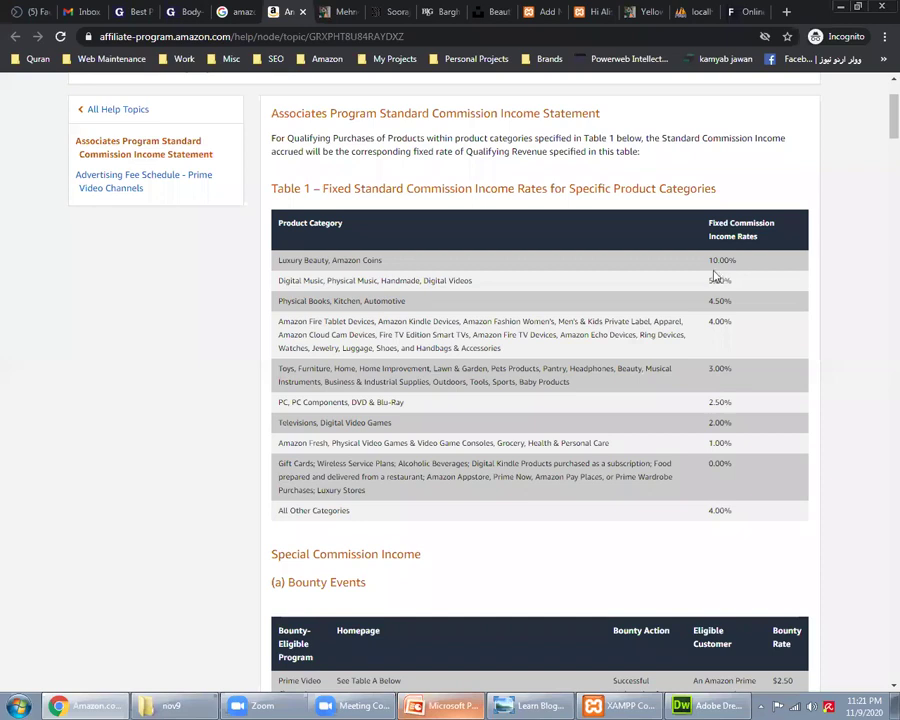
triple_click(314, 260)
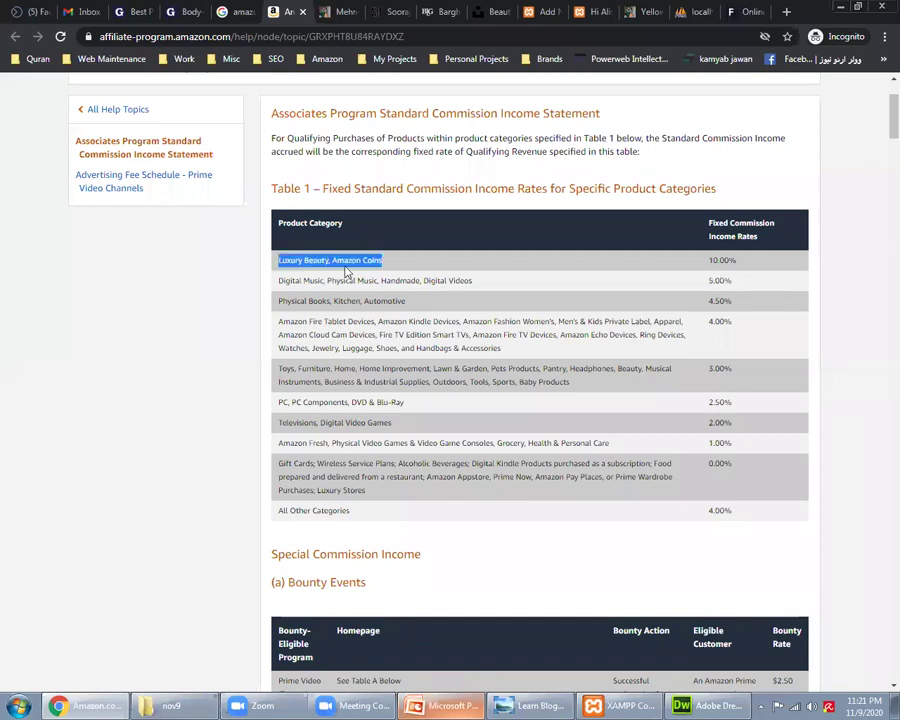
click(345, 270)
triple_click(345, 270)
triple_click(717, 266)
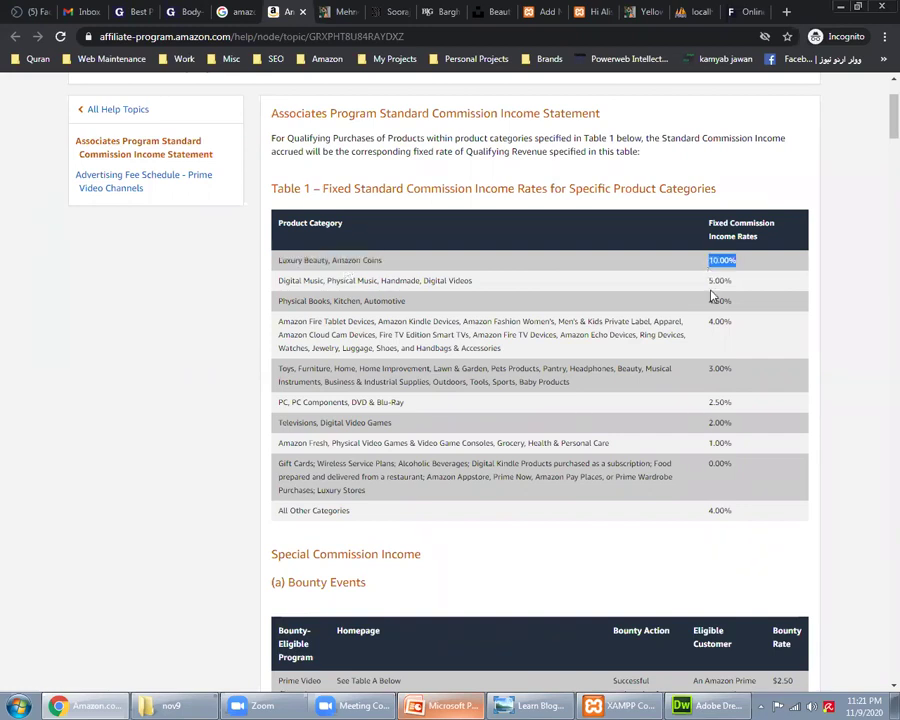
Step: Highlight the Digital Music row's 5.00% rate and the word Kitchen below it
scroll(713, 296, down, 1)
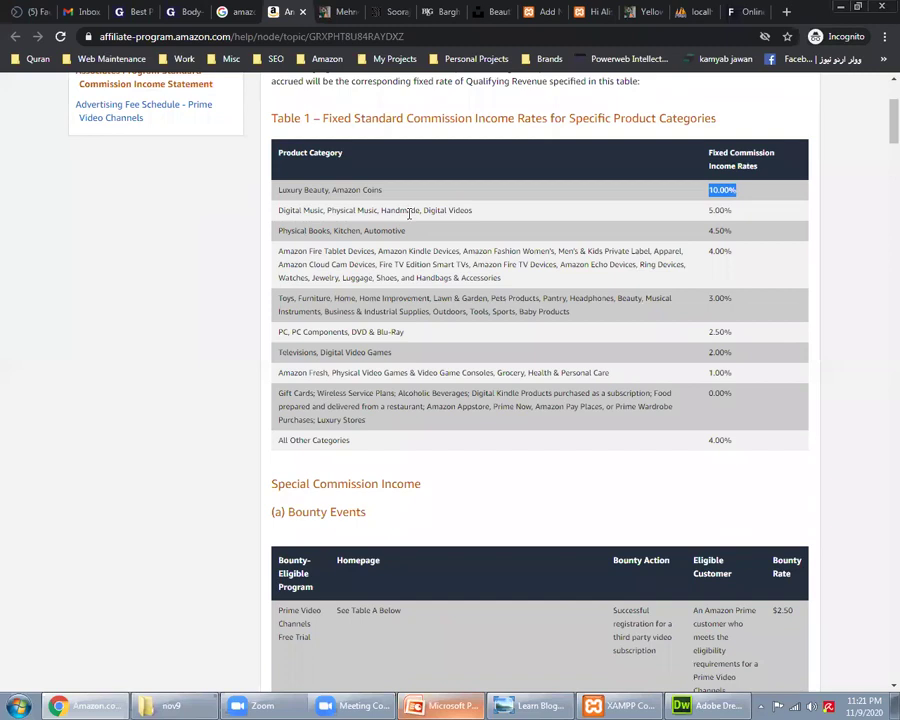
triple_click(361, 219)
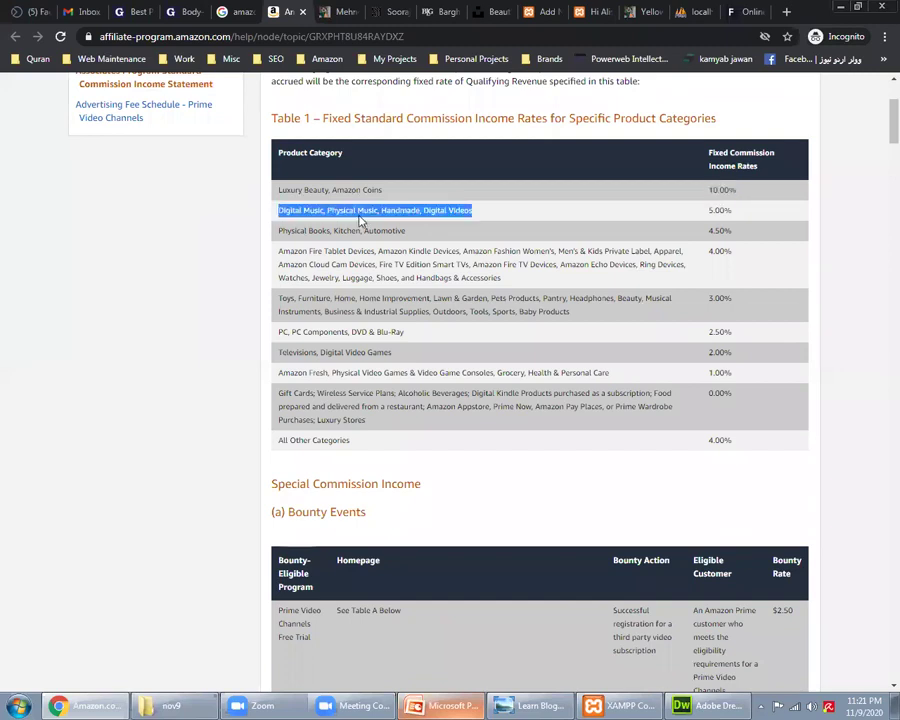
double_click(718, 209)
double_click(350, 231)
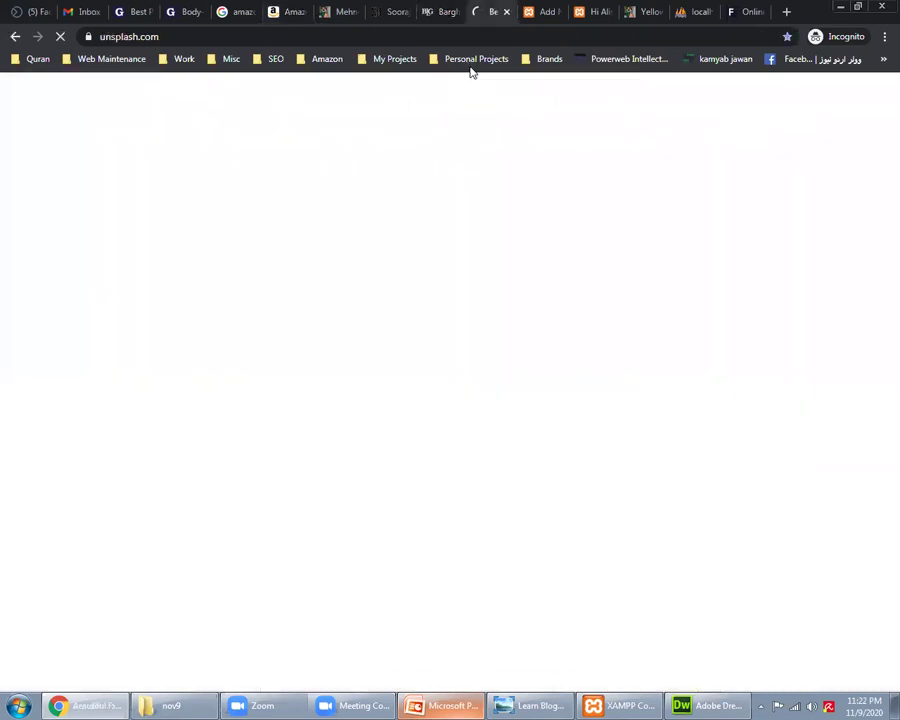
Step: Run the saved site:wannapasta.com bookmark from My Projects and open the wannapasta.com site
click(472, 62)
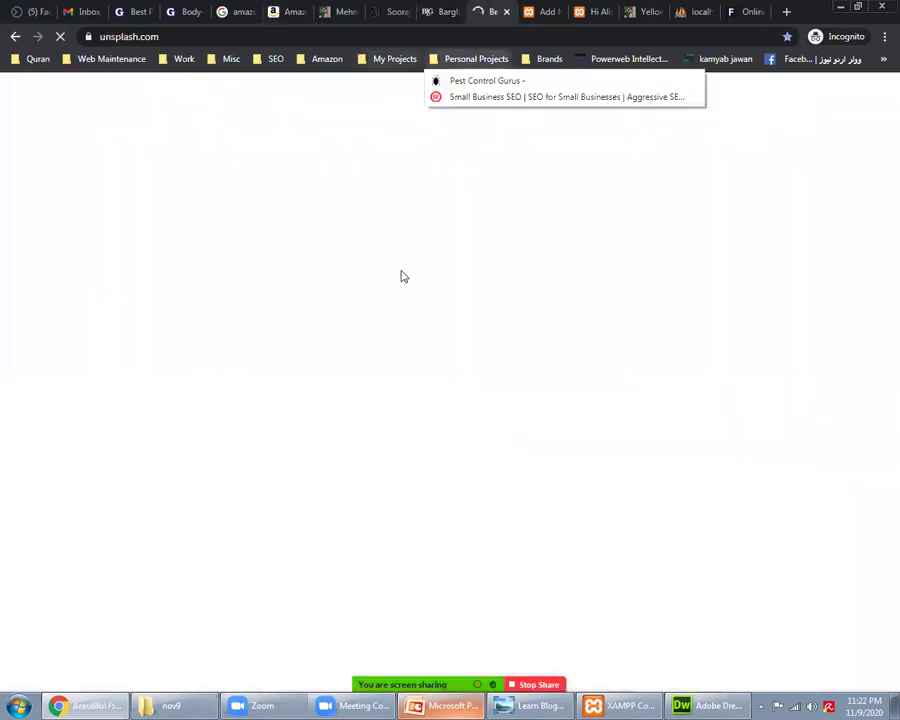
click(395, 58)
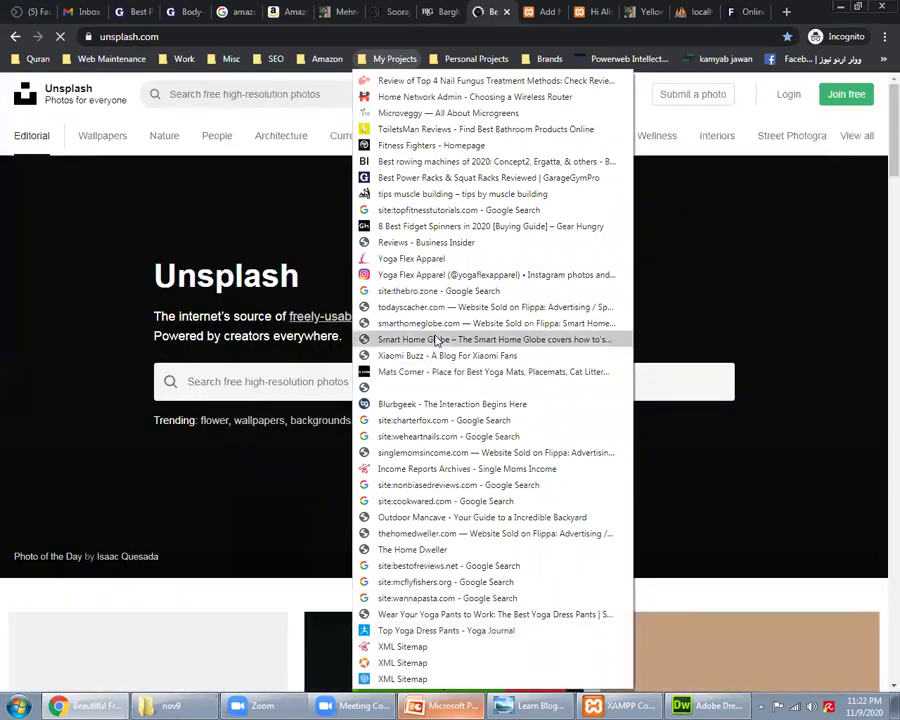
click(430, 598)
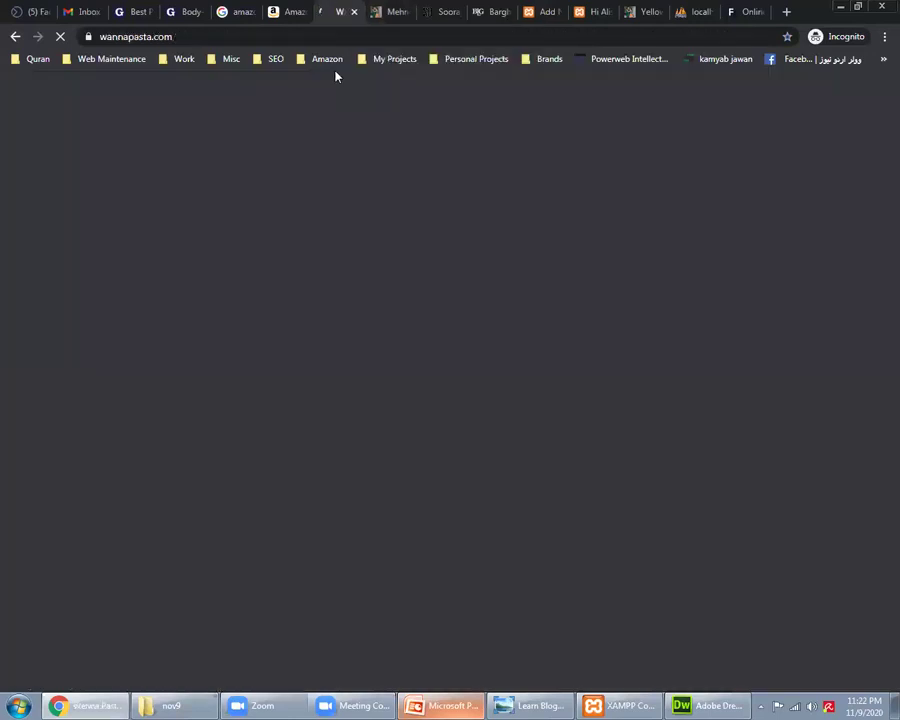
click(290, 8)
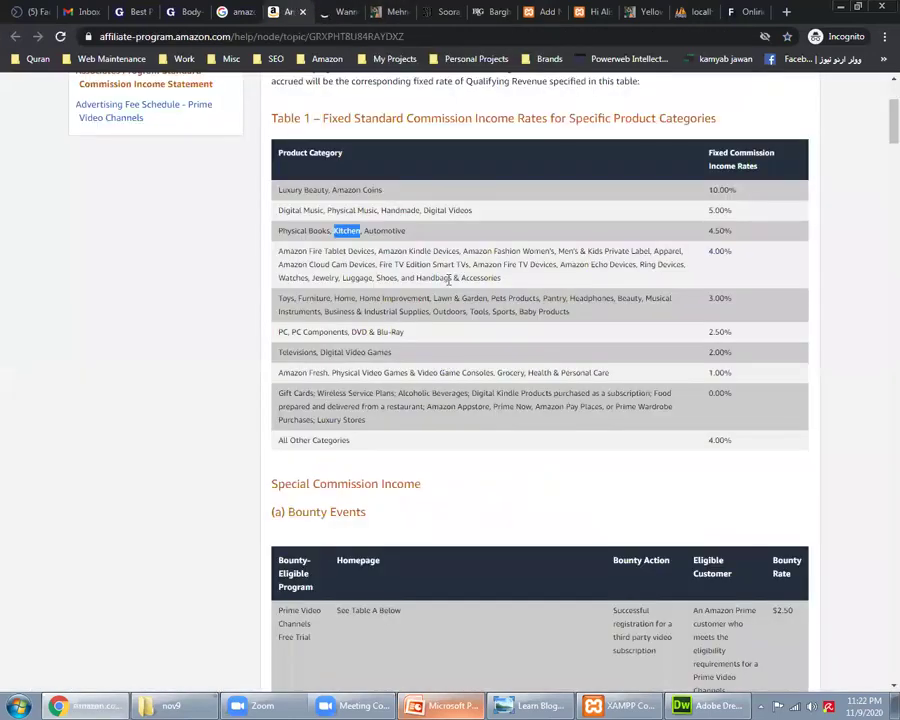
Step: Highlight the Amazon Fire Tablet devices and apparel category list and its 4.00% rate
drag(282, 251, 530, 255)
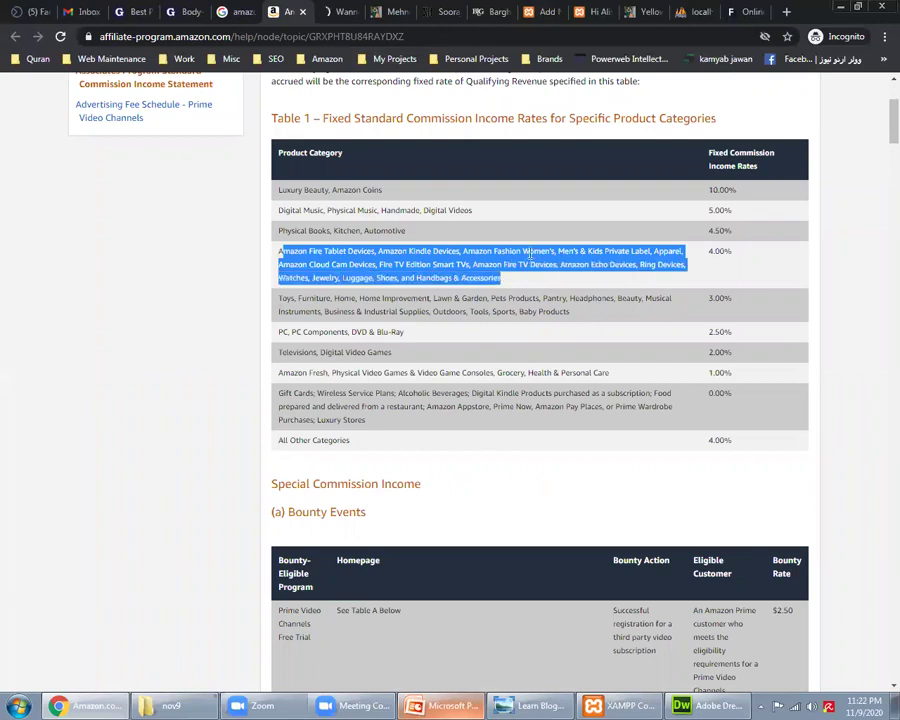
click(585, 251)
double_click(620, 251)
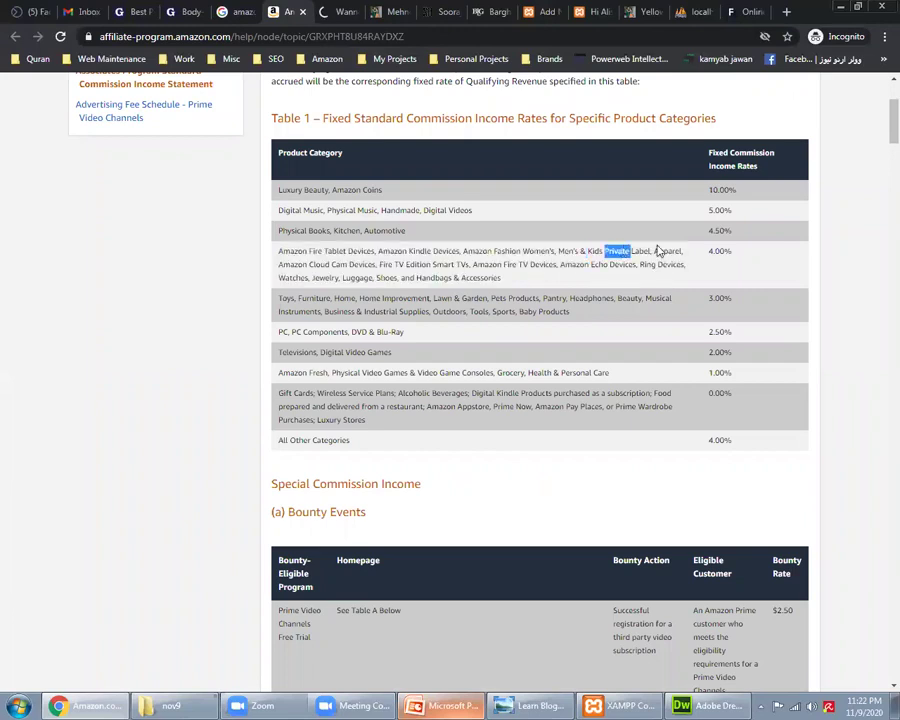
double_click(667, 251)
double_click(294, 265)
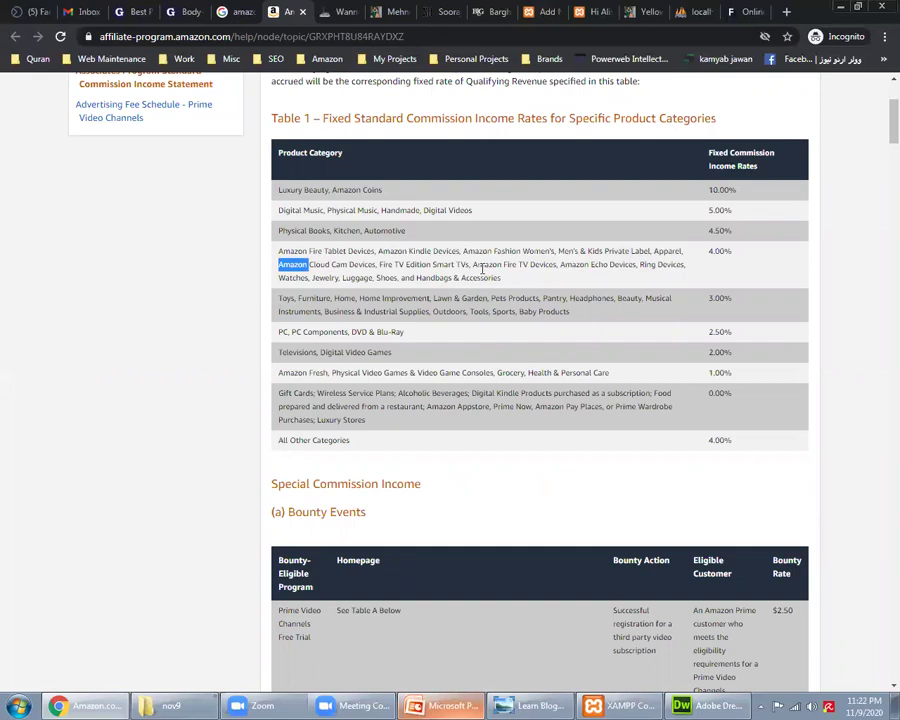
double_click(542, 264)
triple_click(557, 270)
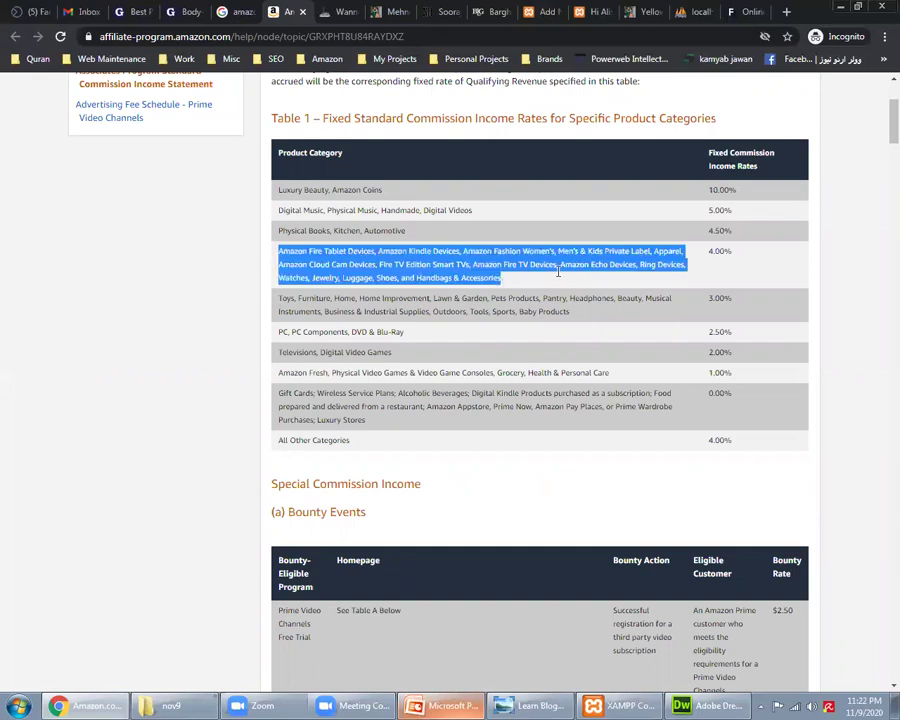
double_click(716, 255)
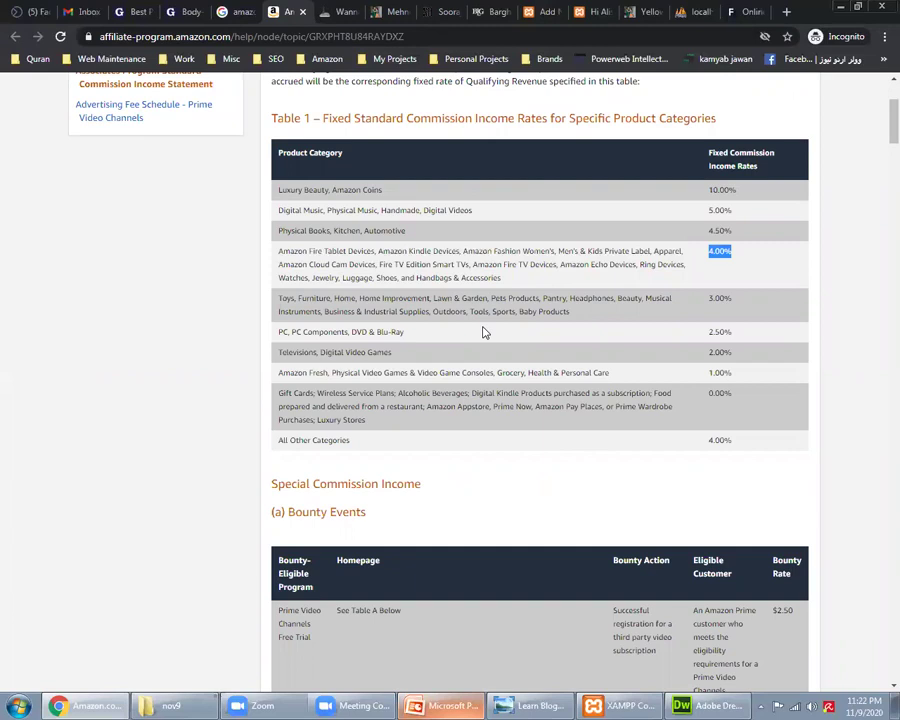
Step: Highlight Furniture and the 3.00% Toys rate, then show the WannaPasta page
double_click(314, 299)
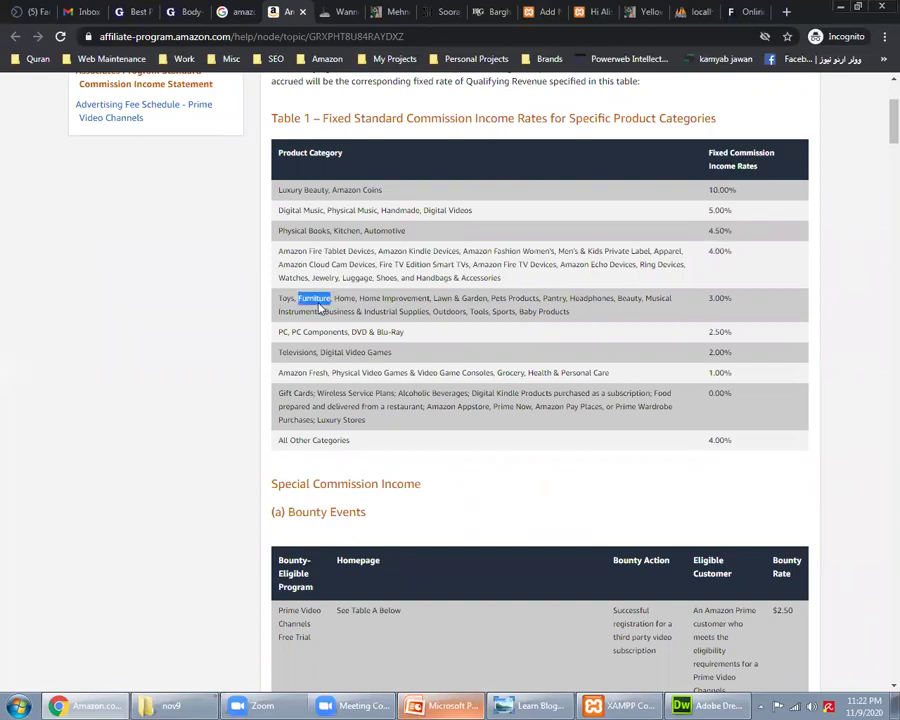
double_click(720, 298)
click(342, 9)
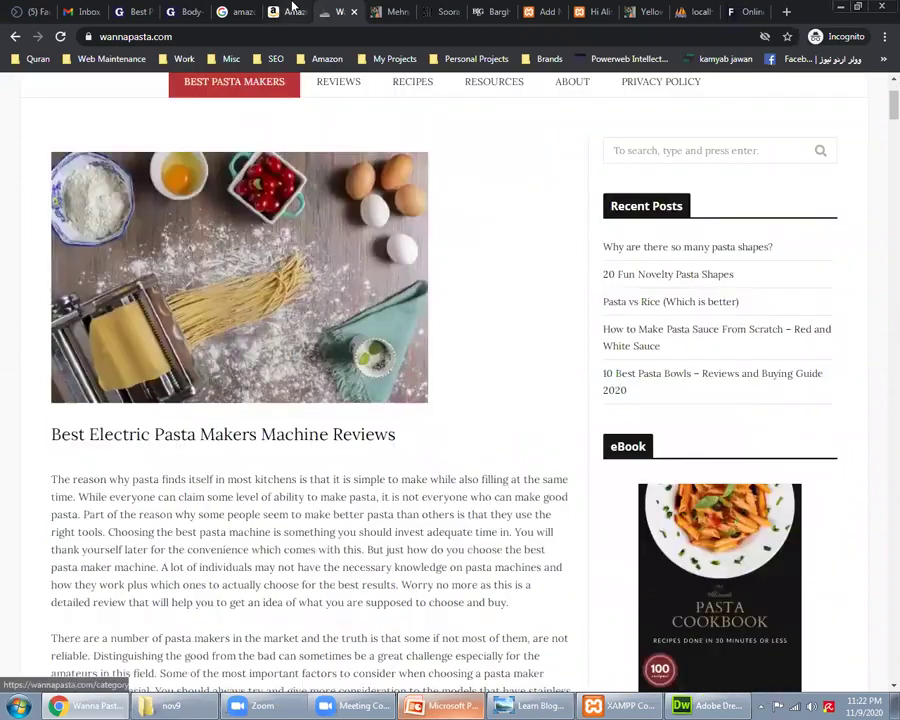
Step: Highlight the 4.00 Fire Tablet and 4.50 Physical Books rates in Amazon's commission table
click(290, 12)
double_click(716, 251)
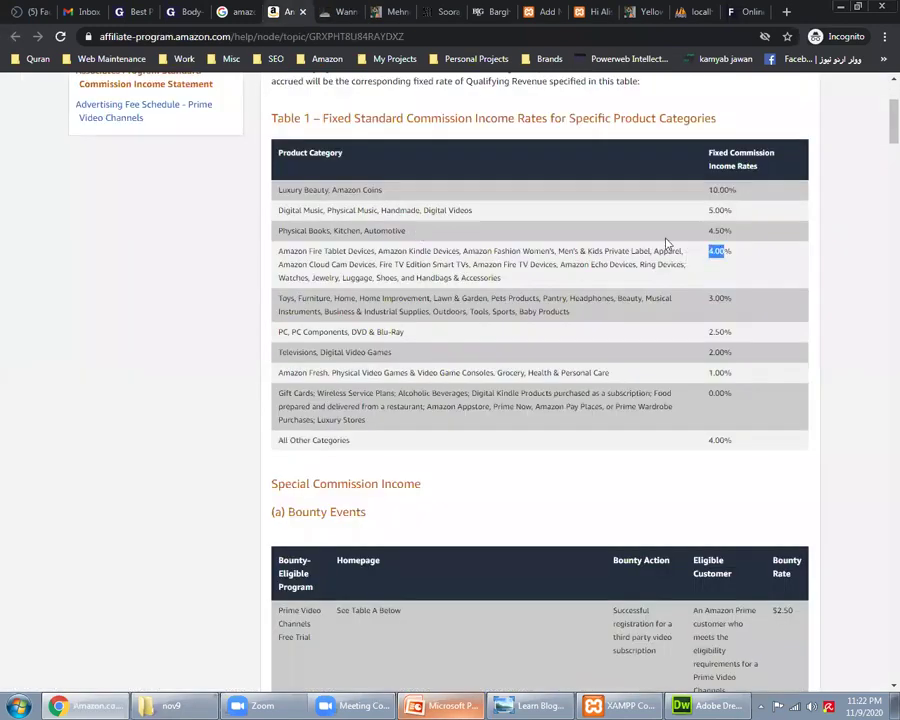
double_click(716, 231)
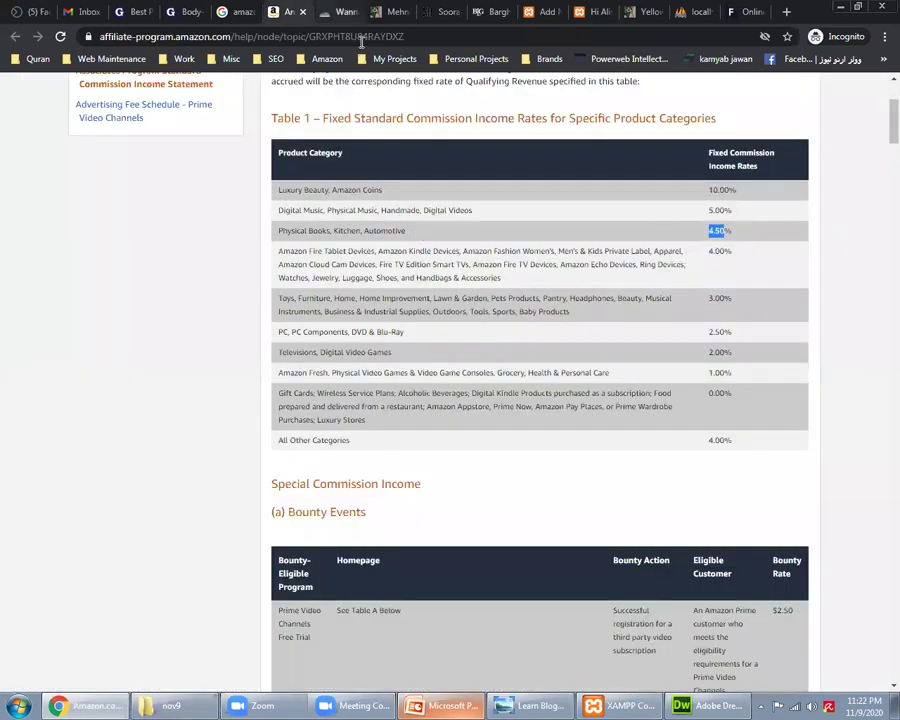
Step: Scroll through the WannaPasta pasta-maker article
click(345, 12)
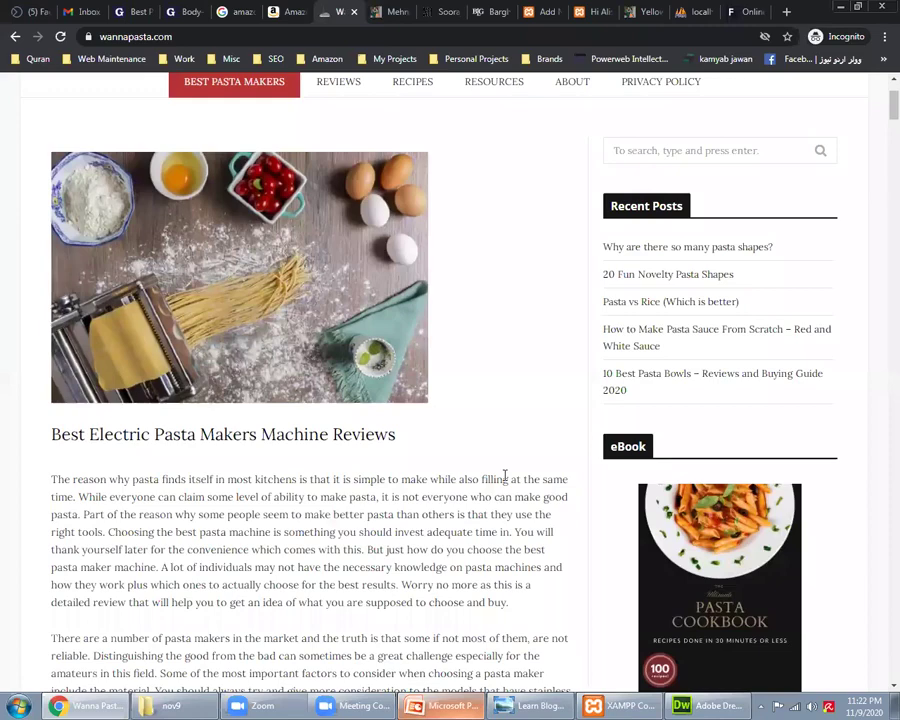
scroll(505, 480, up, 1)
scroll(505, 482, down, 5)
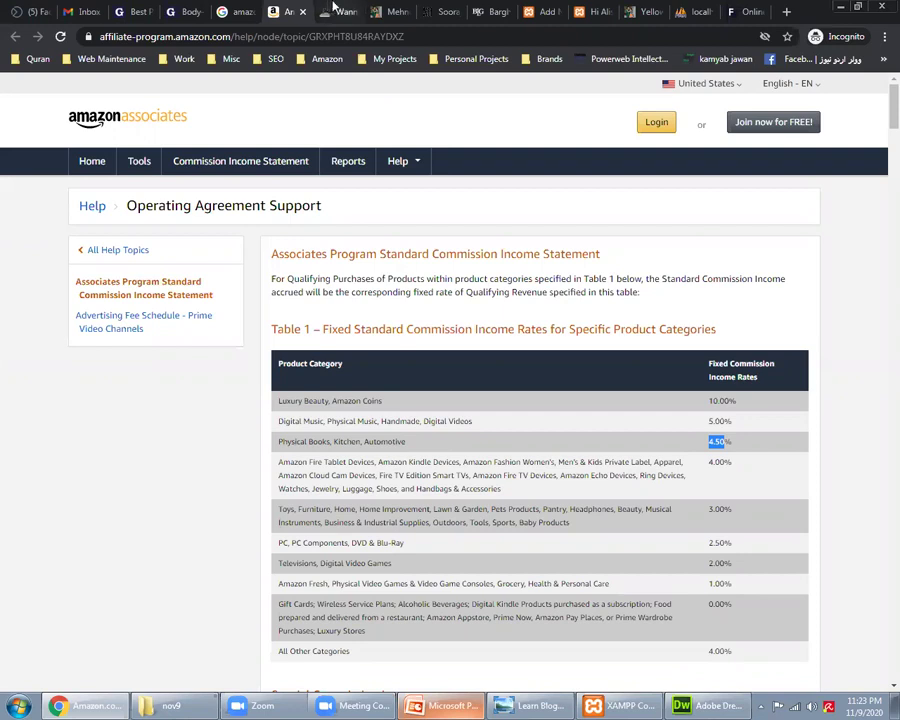
click(335, 8)
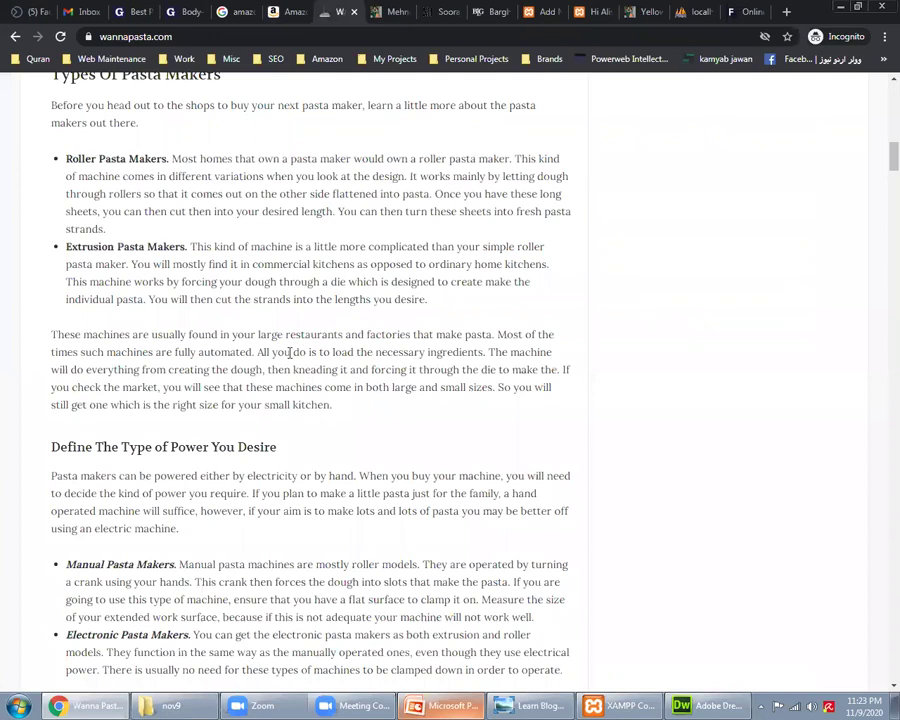
scroll(293, 357, up, 3)
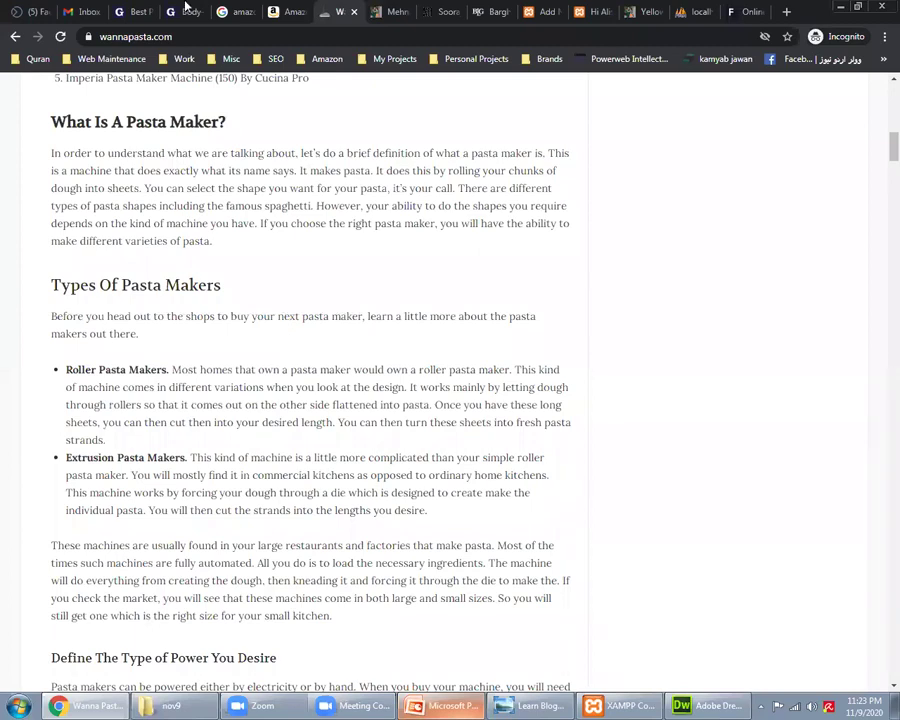
Step: Return to the Amazon commission rates page and clear the 4.50% selection
click(186, 11)
click(238, 11)
click(287, 11)
click(250, 319)
scroll(250, 319, down, 1)
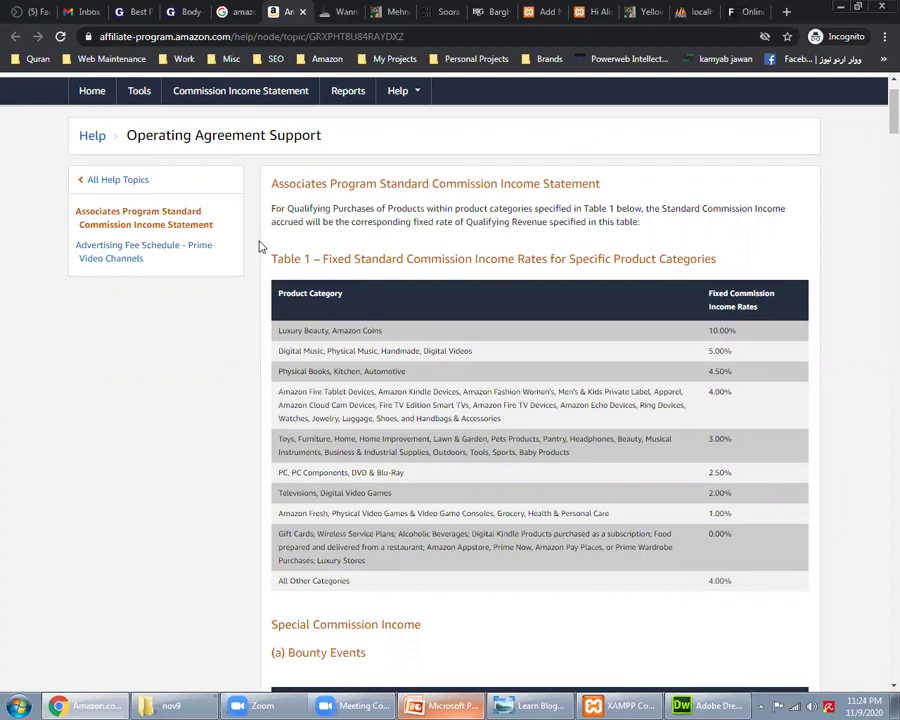
click(521, 703)
click(247, 412)
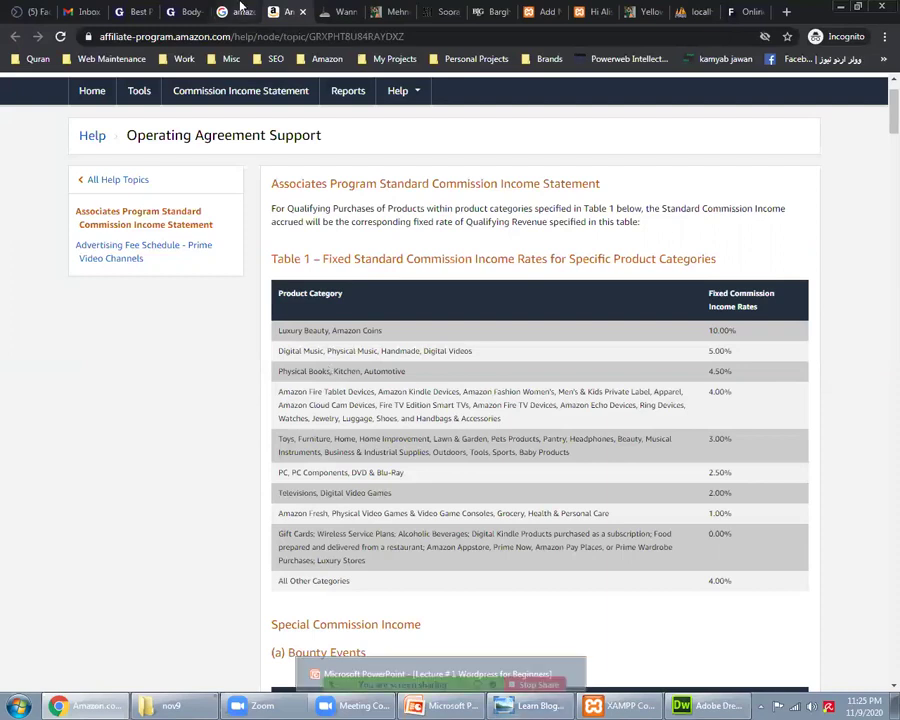
Step: Replace the old query with a Google search for 'best rowing machine 2020'
click(240, 10)
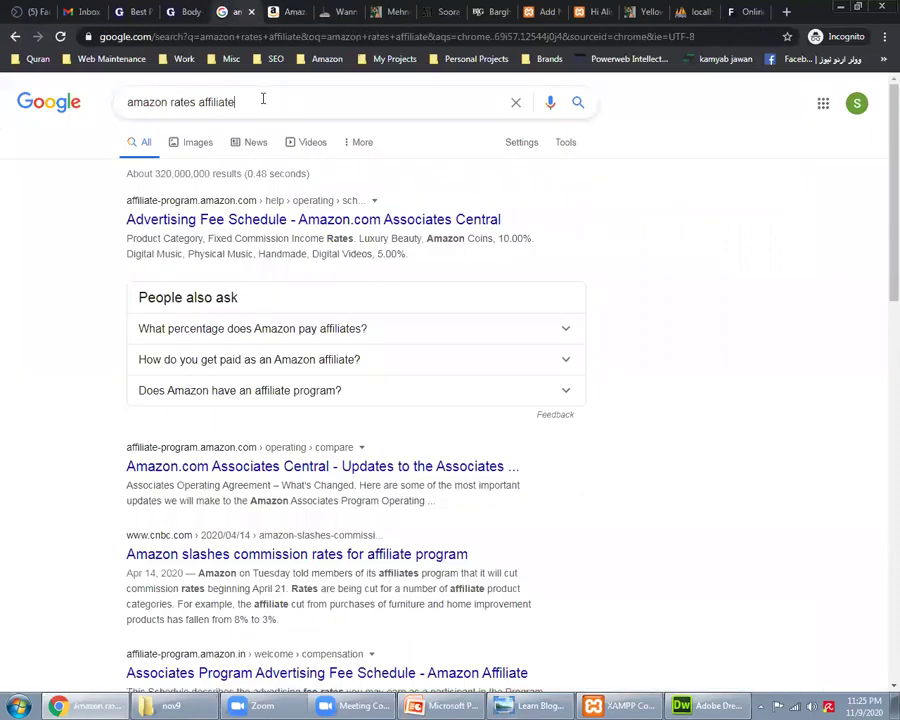
key(ctrl+a)
key(BackSpace)
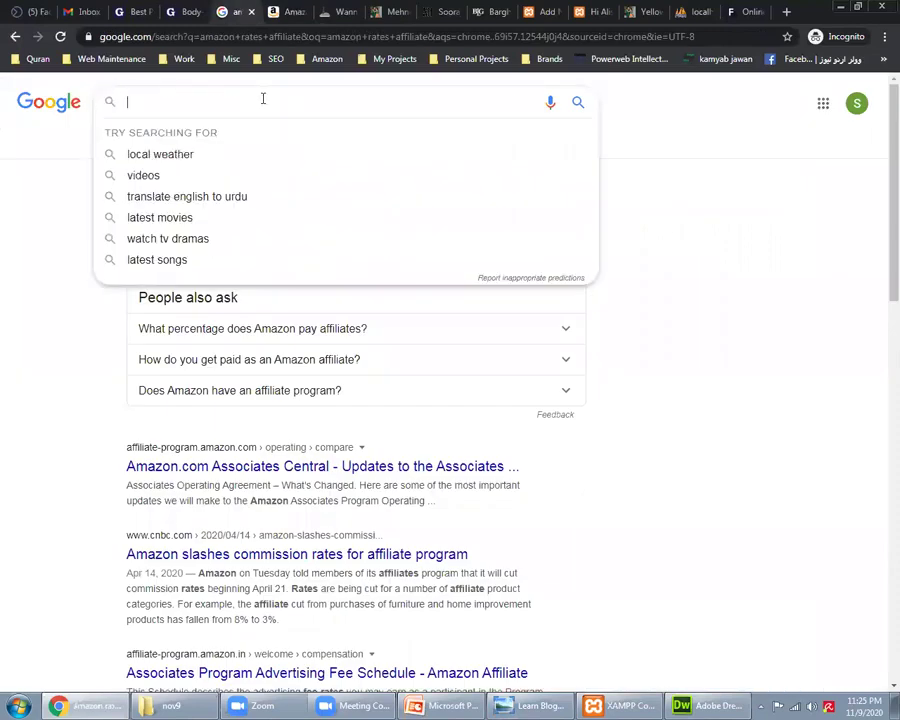
text(hopme g)
key(BackSpace)
key(BackSpace)
key(BackSpace)
key(BackSpace)
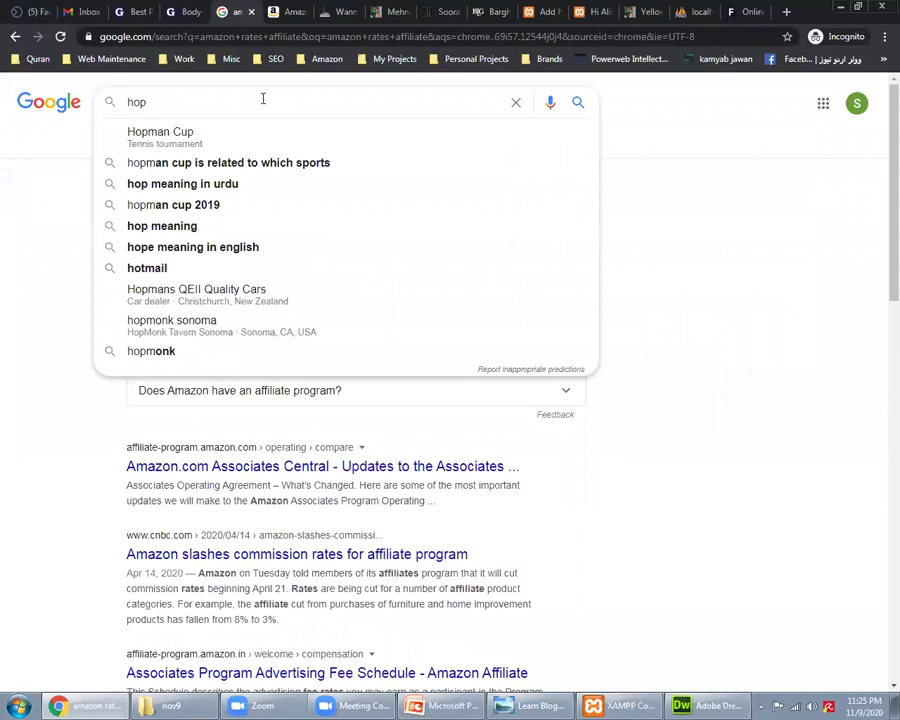
key(BackSpace)
key(BackSpace)
key(BackSpace)
text(best rowing)
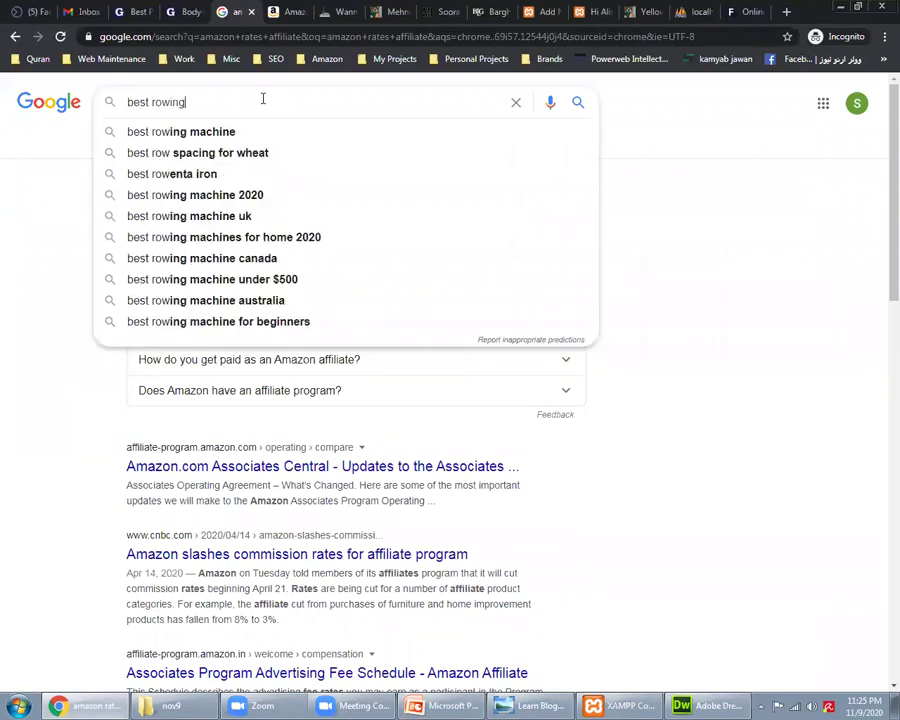
text( machine 202)
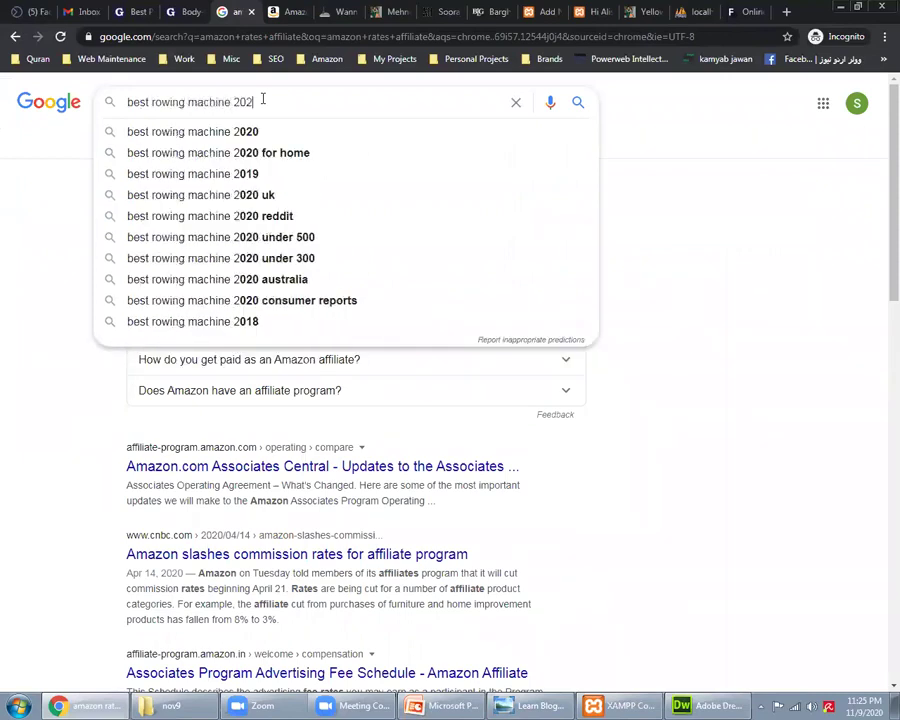
text(0)
key(Return)
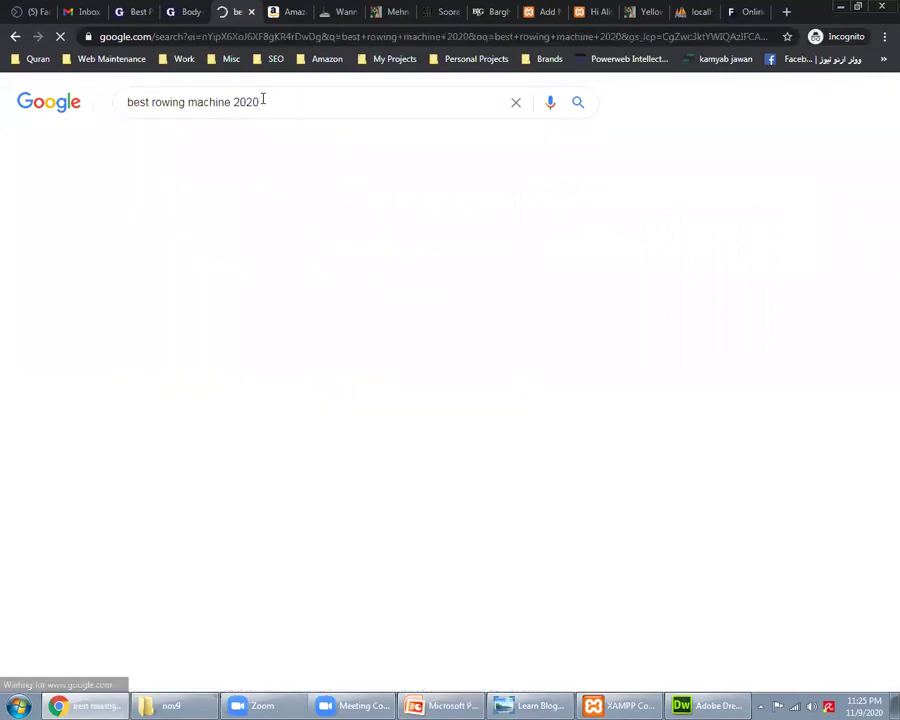
Step: Open the CNET rowing-machine result in a new tab
scroll(177, 423, down, 1)
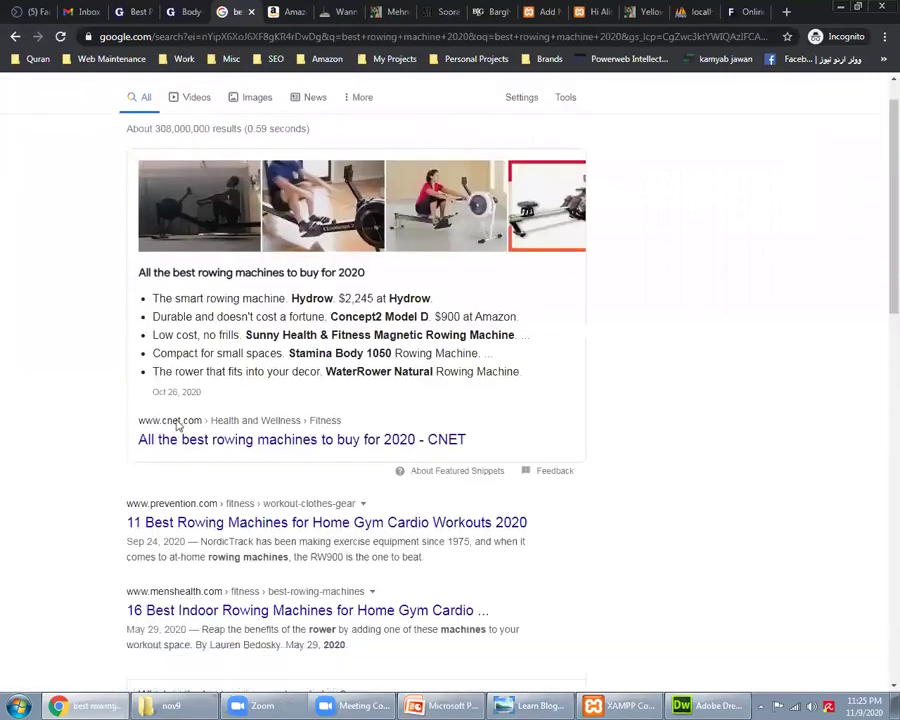
right_click(193, 425)
key(Return)
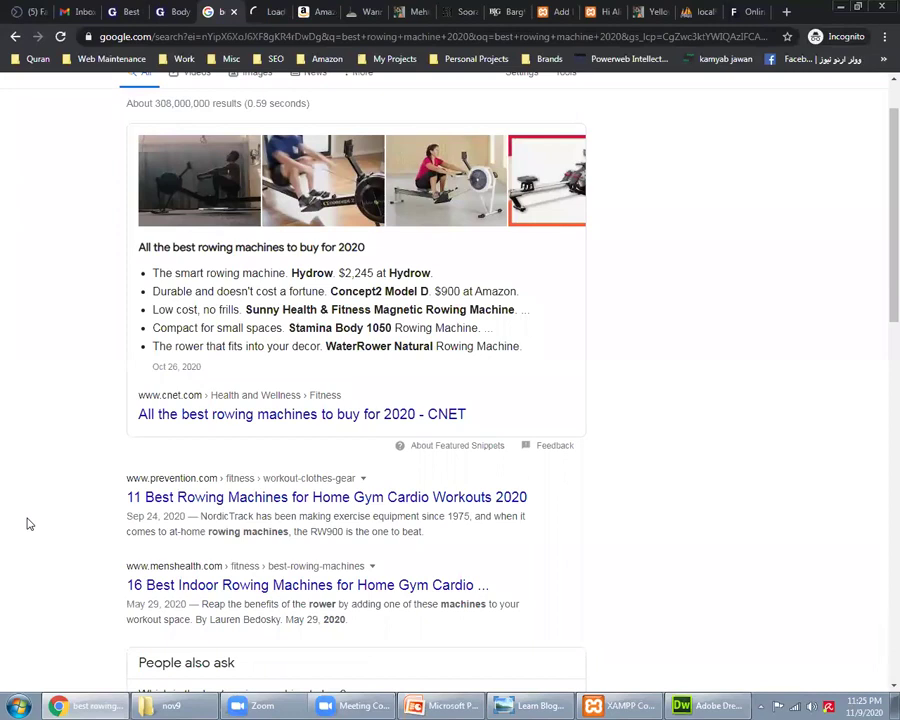
scroll(84, 142, down, 4)
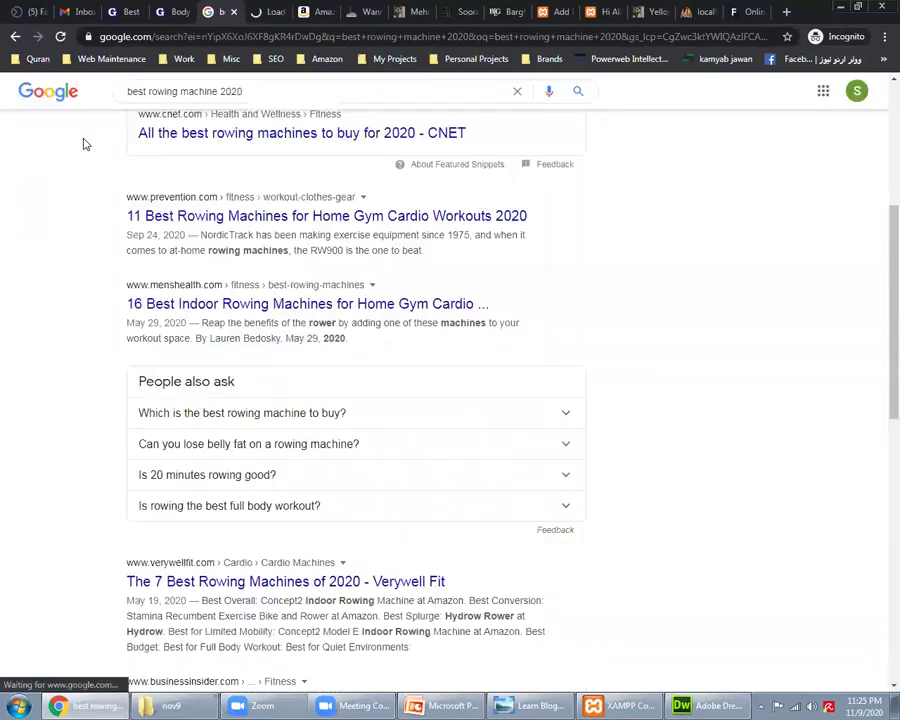
scroll(213, 112, up, 3)
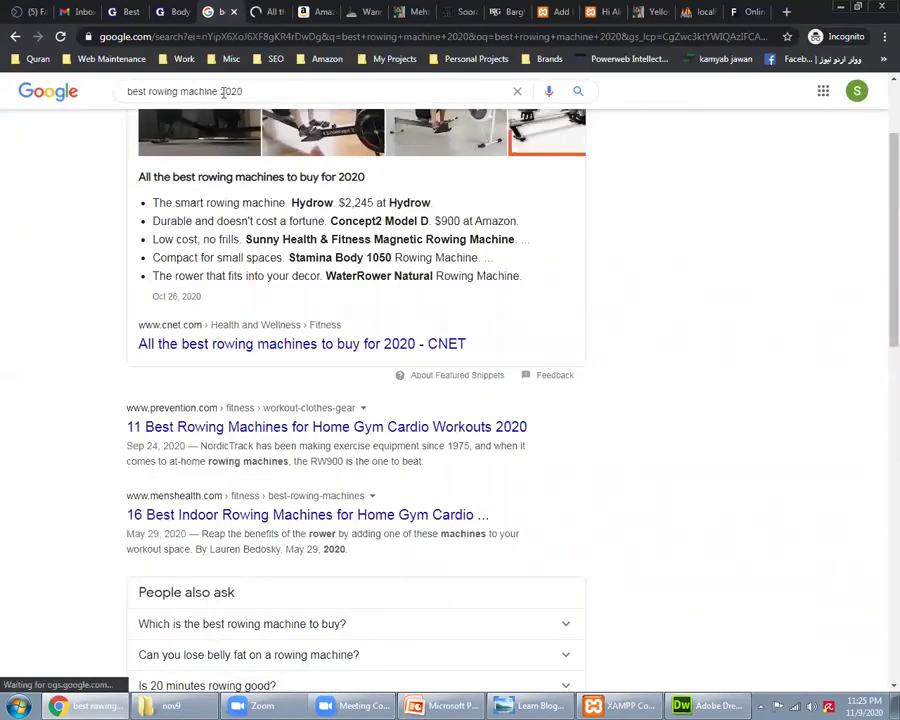
Step: Switch to the Flippa listings and enter 'neil patel' as a new search
triple_click(222, 91)
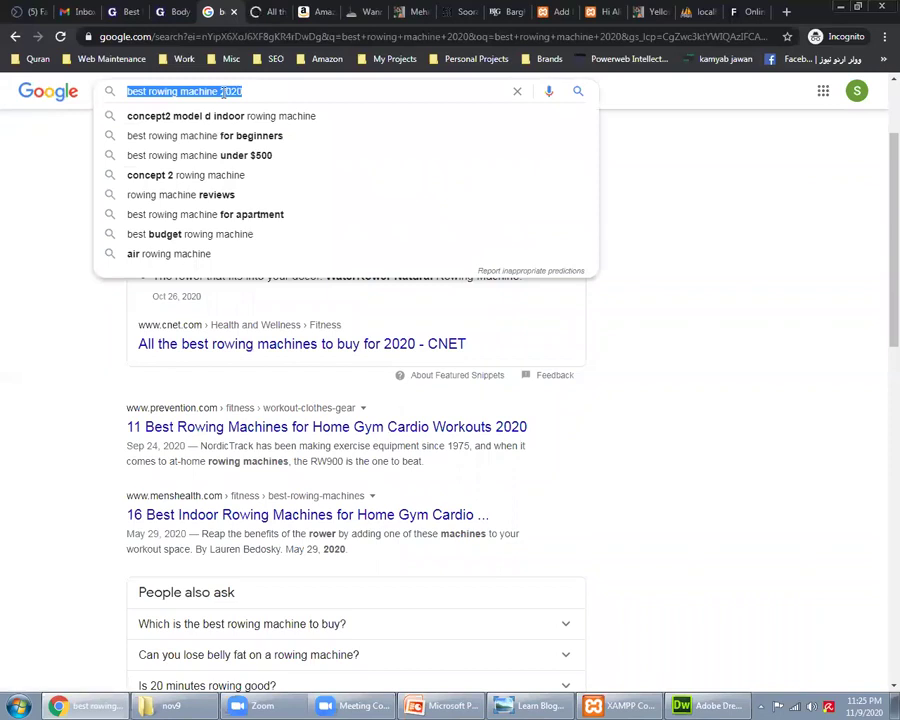
key(ctrl+9)
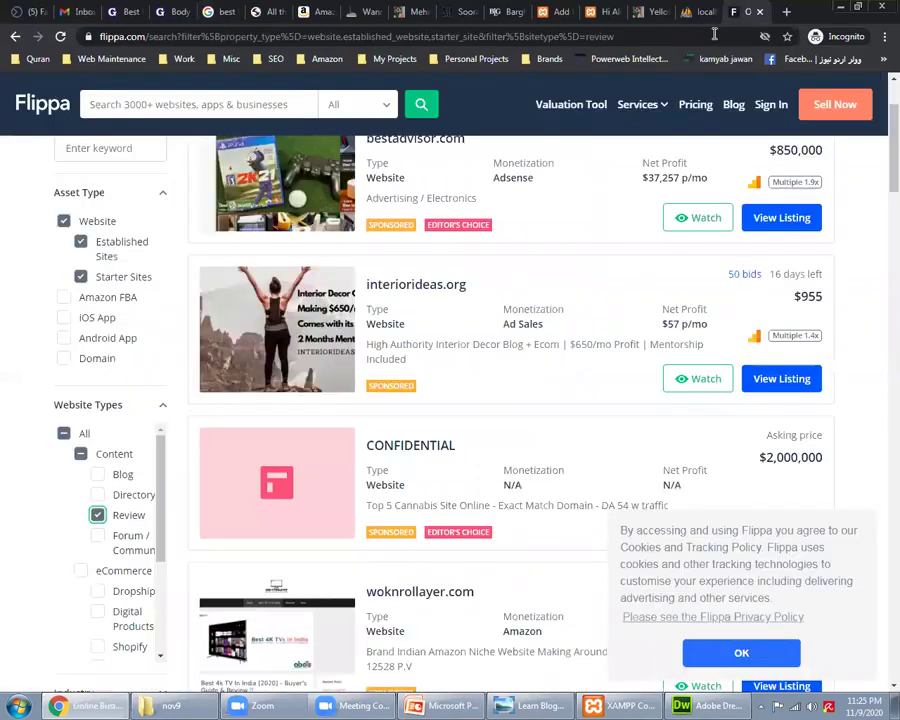
click(714, 34)
text(neil pa)
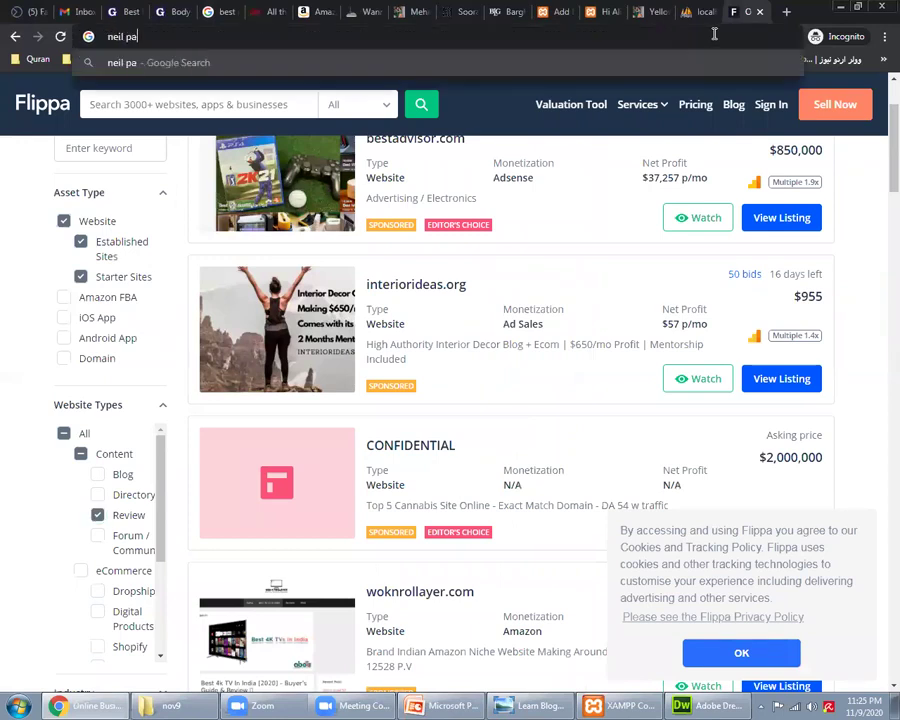
text(tel)
Step: Run the Neil Patel search and place its tab beside the CNET article
key(Return)
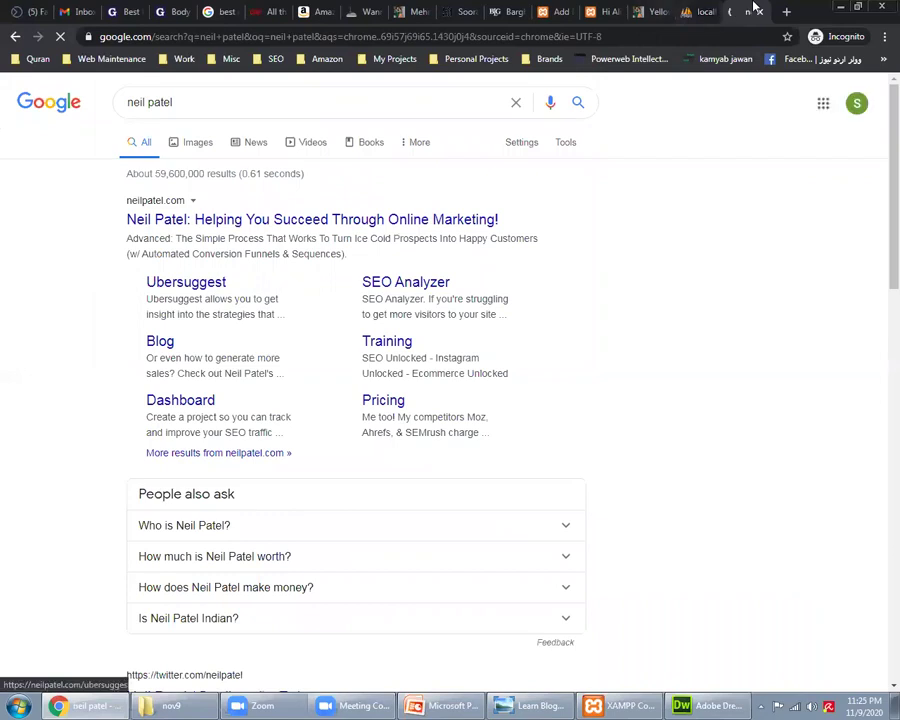
drag(747, 11, 288, 14)
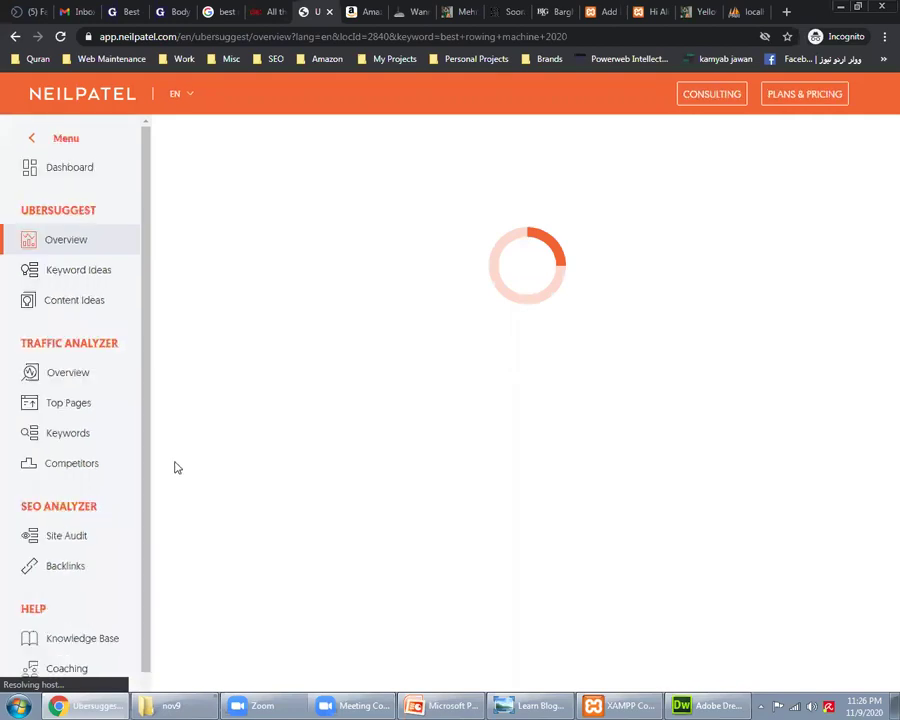
Step: Copy the CNET rowing-machines article's web address from the address bar
click(259, 10)
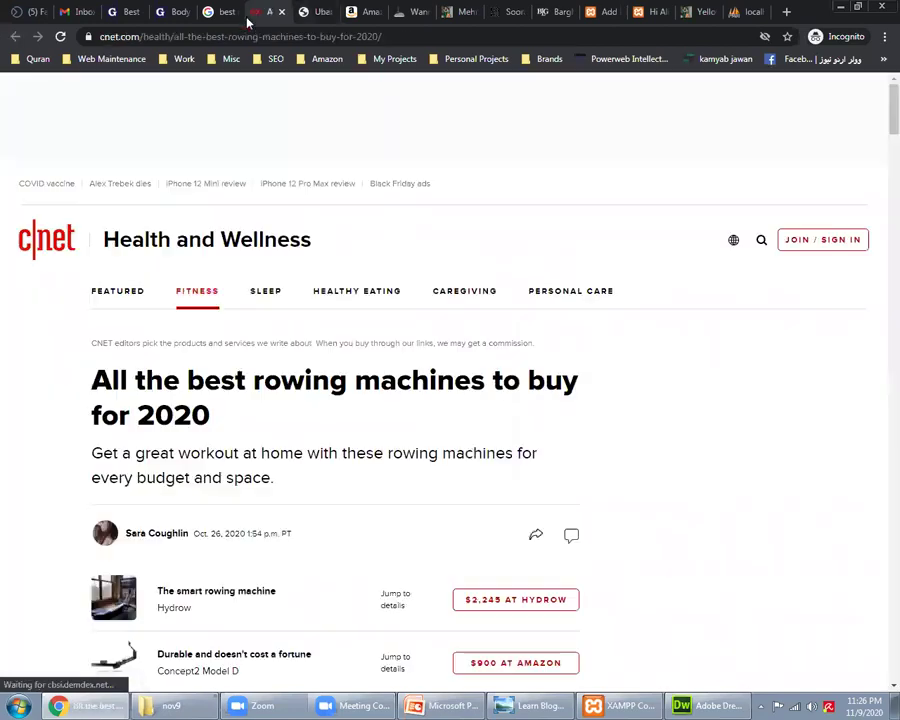
scroll(355, 359, down, 2)
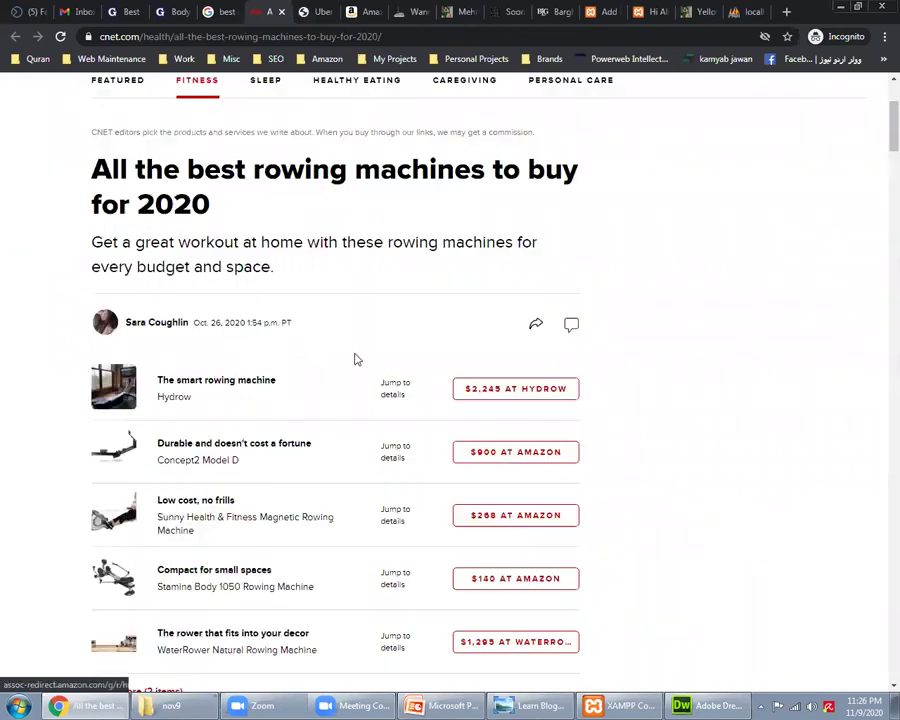
scroll(366, 335, down, 1)
scroll(472, 178, down, 1)
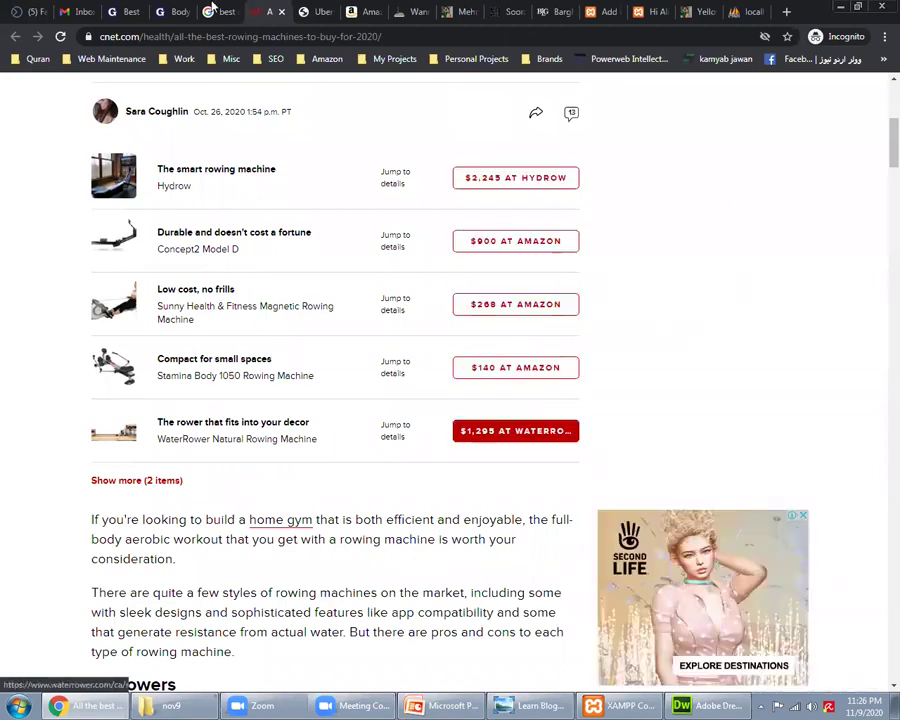
click(177, 37)
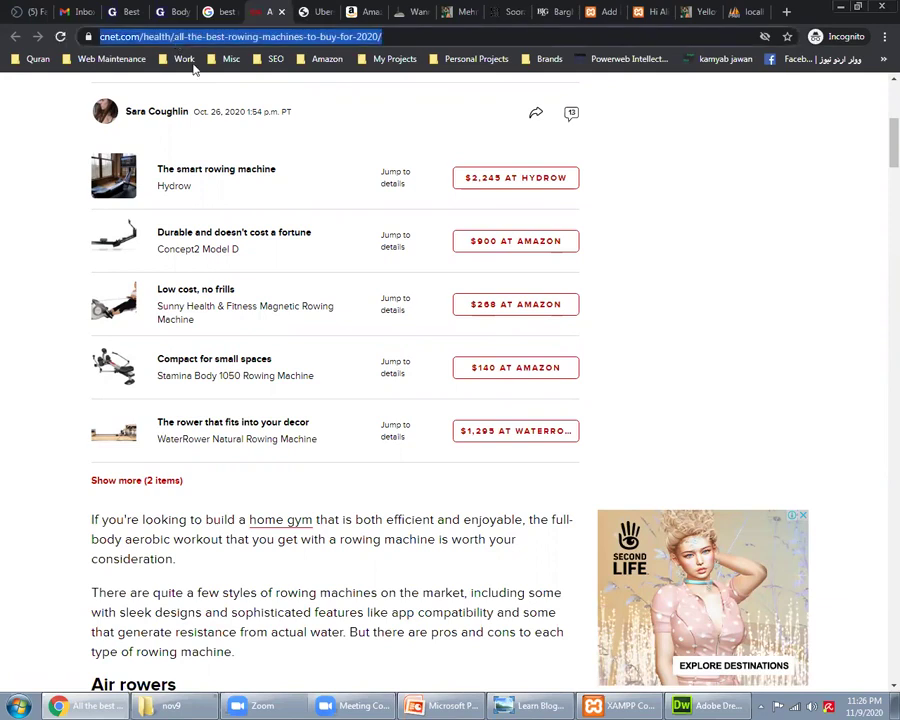
right_click(176, 38)
click(211, 89)
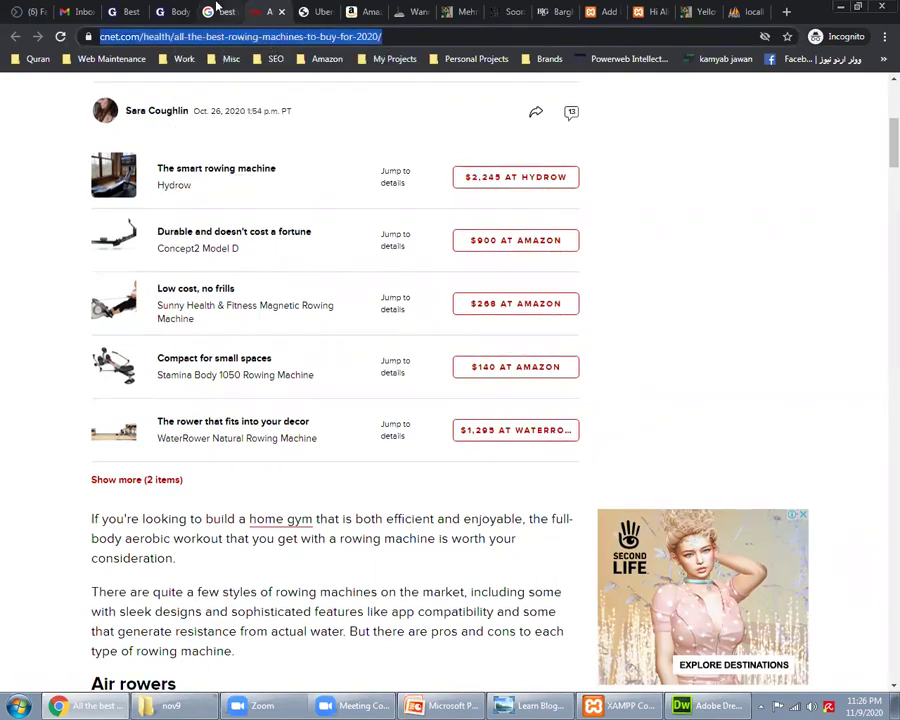
Step: Go back through the rowing-machine results to the Ubersuggest keyword overview
key(ctrl+shift+Tab)
click(31, 318)
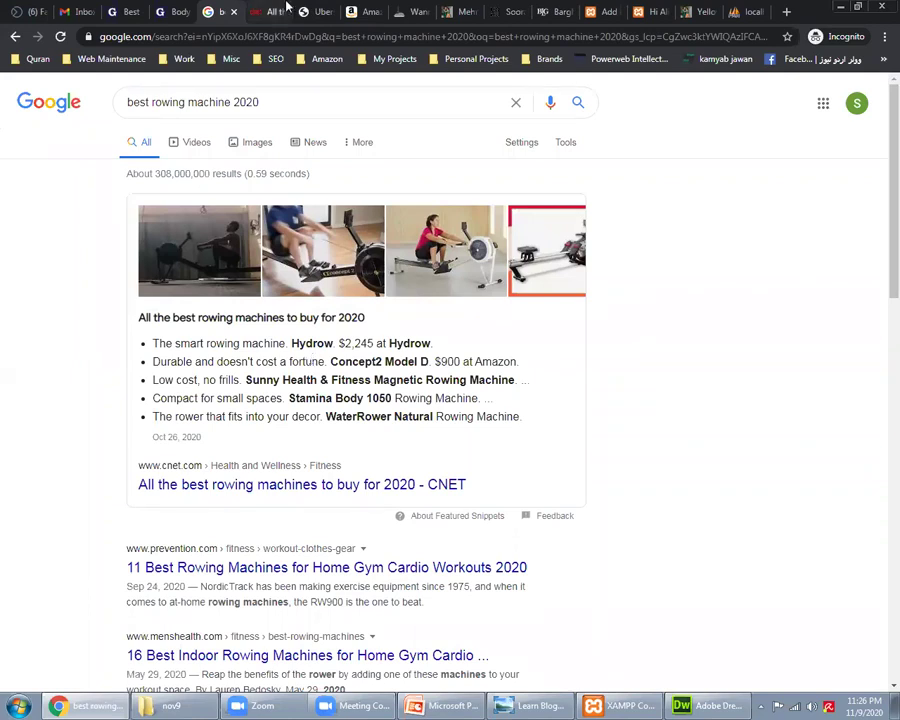
click(315, 11)
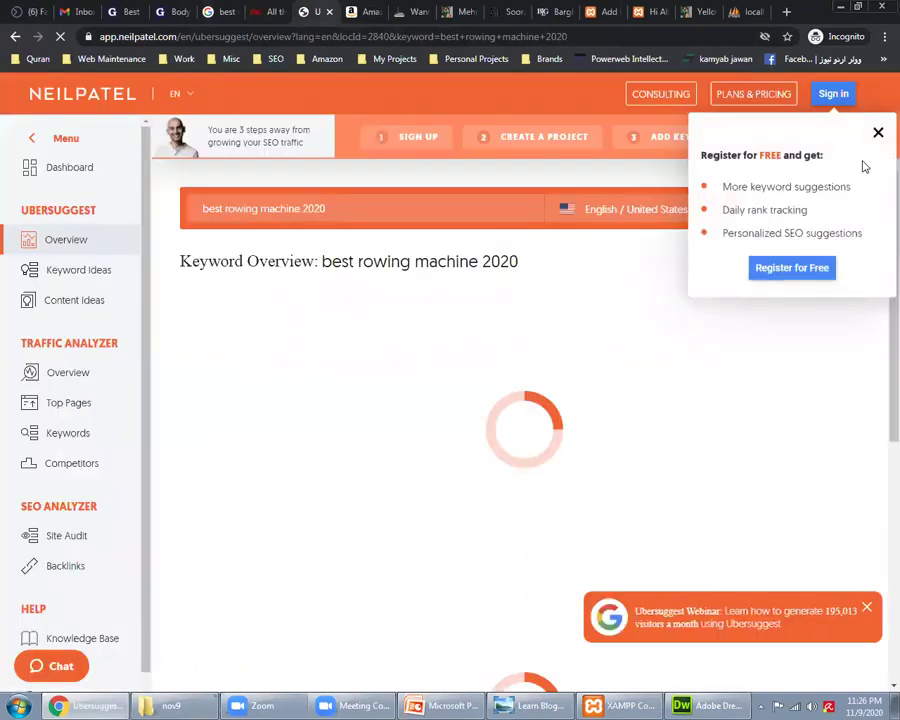
Step: Close the Register for FREE popup and scroll the 2,400-volume, difficulty-36 overview before returning to CNET
click(879, 134)
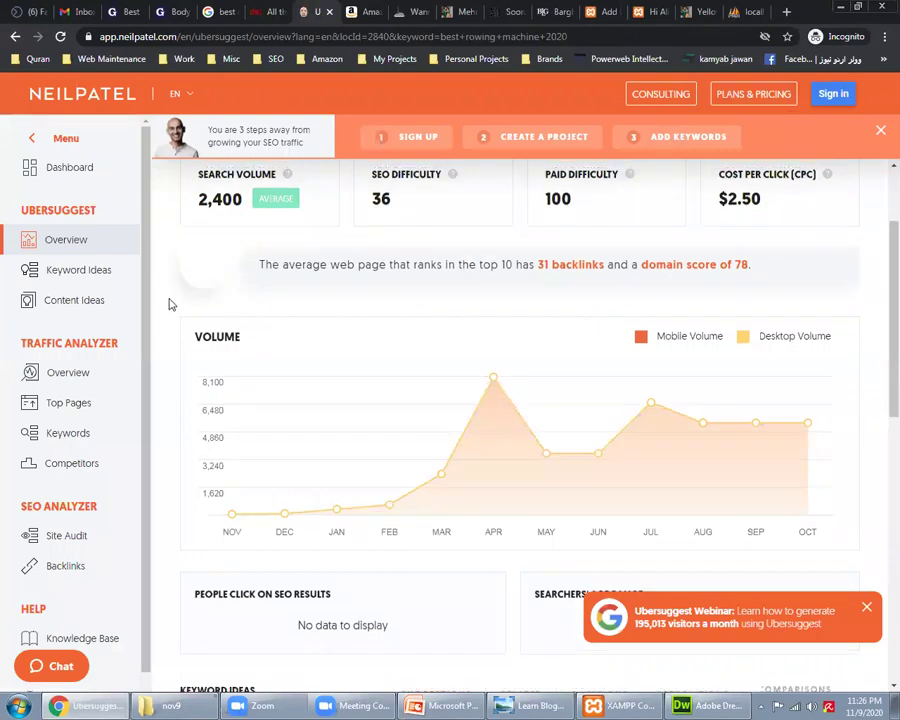
scroll(170, 304, up, 2)
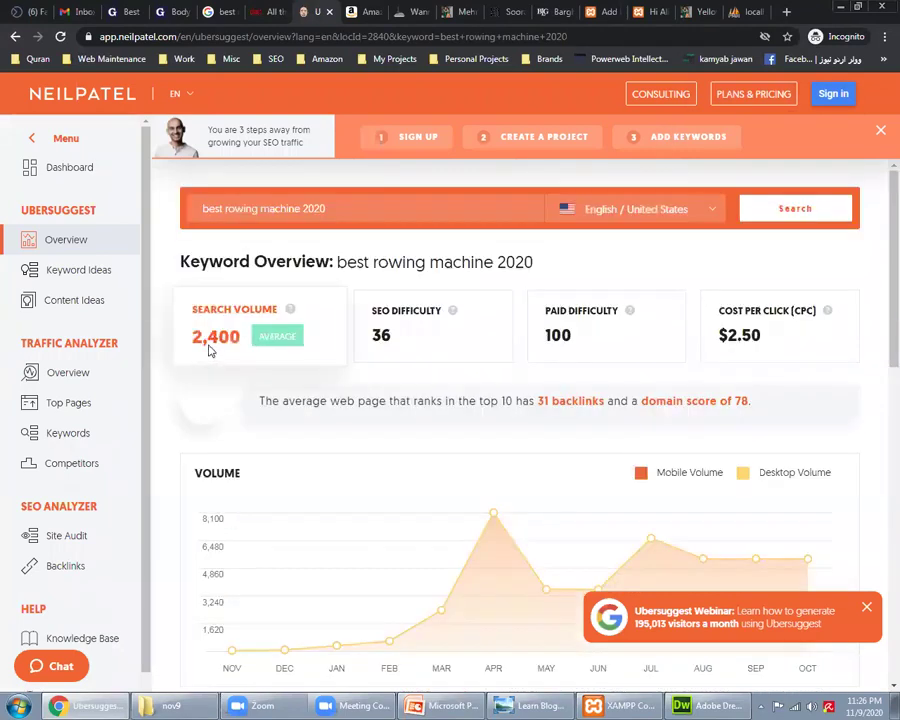
scroll(170, 389, down, 10)
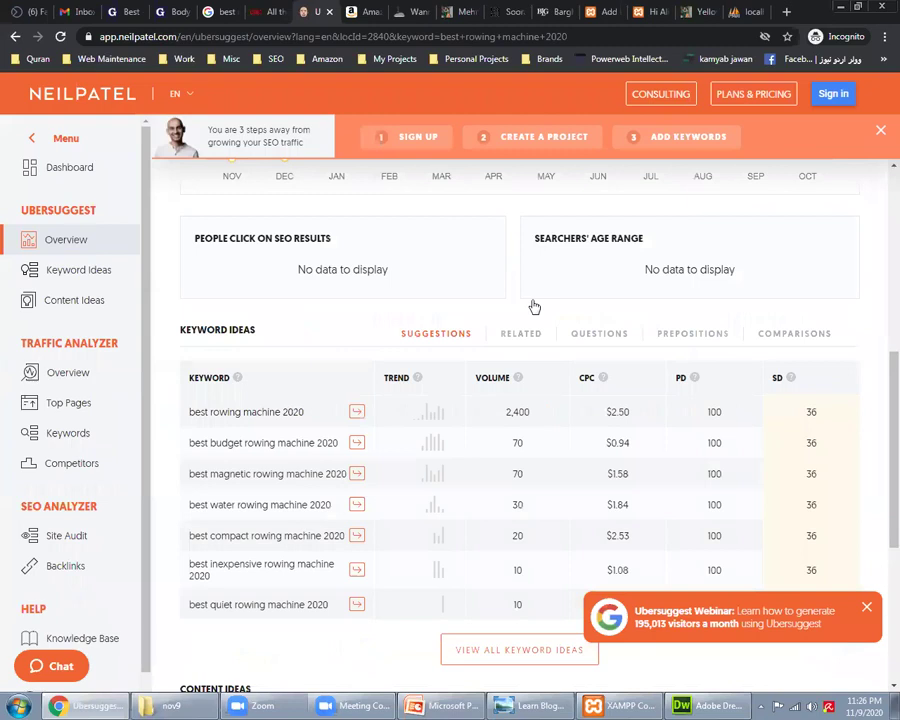
scroll(240, 364, down, 3)
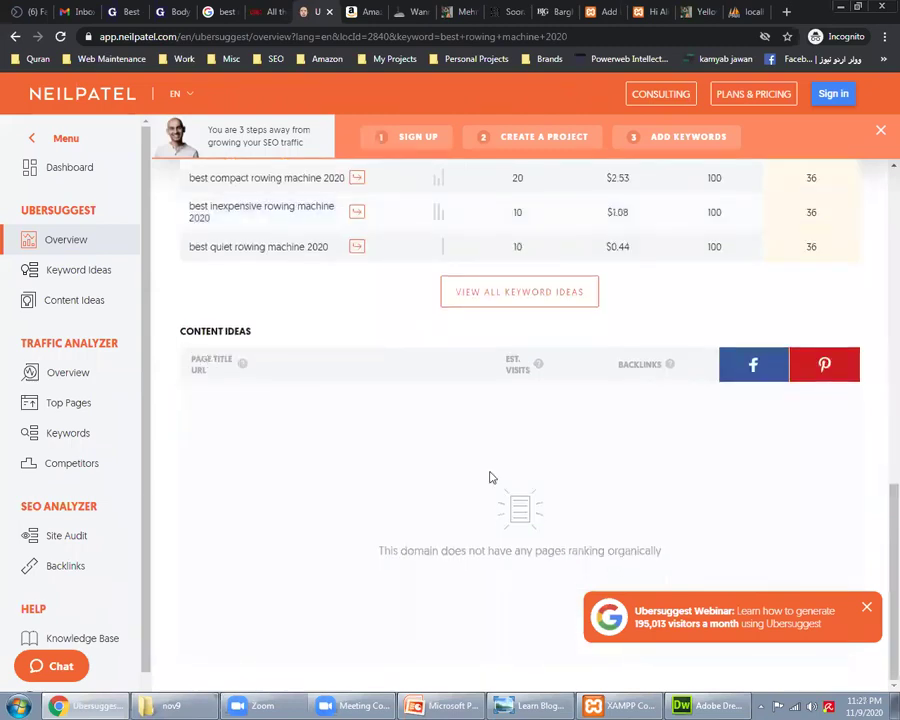
scroll(490, 477, up, 4)
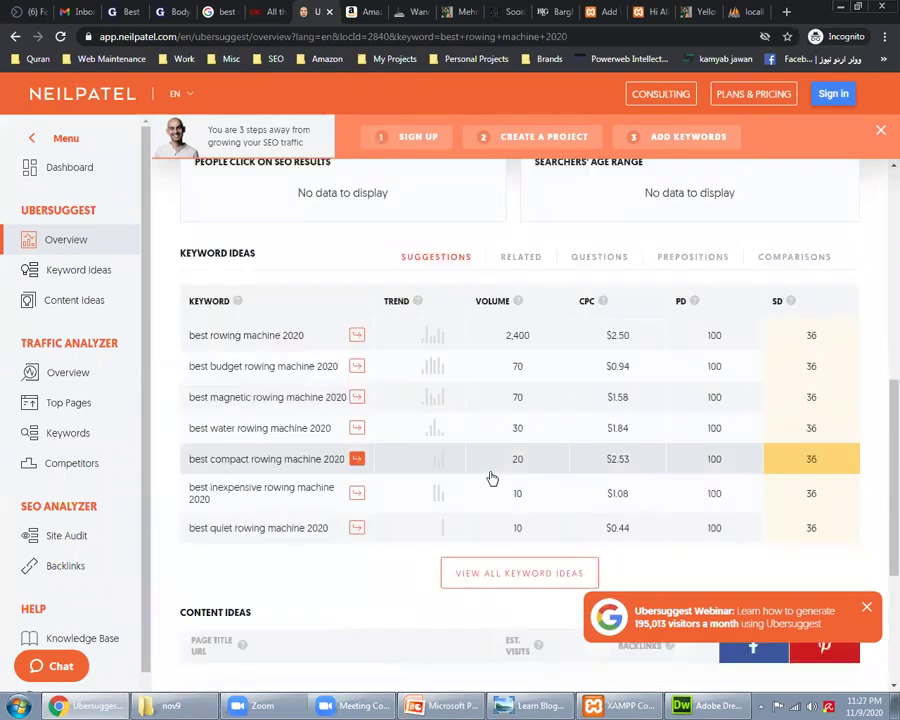
scroll(490, 477, up, 4)
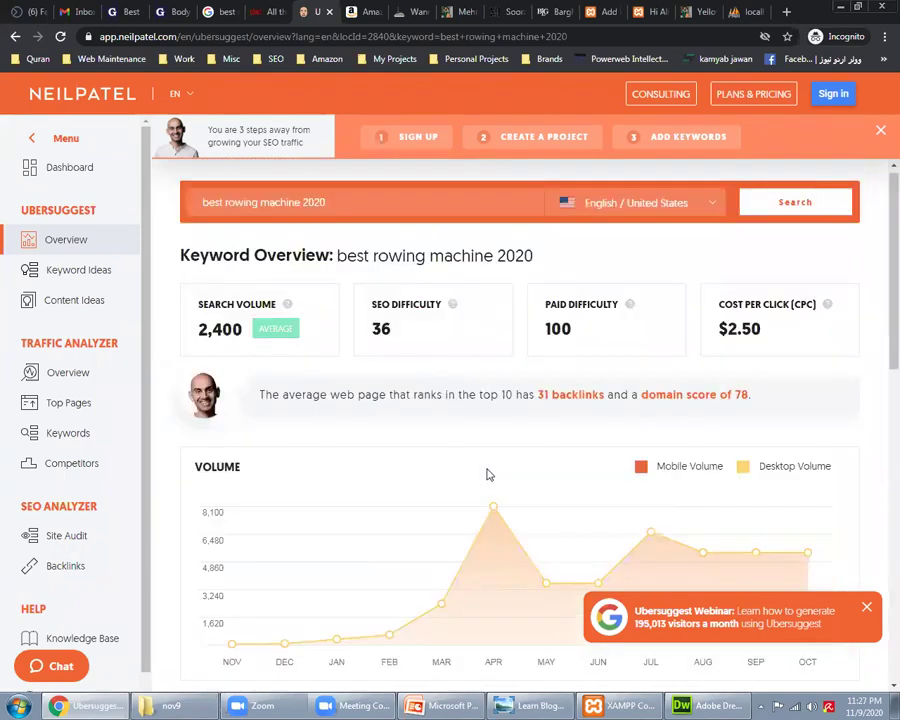
click(275, 8)
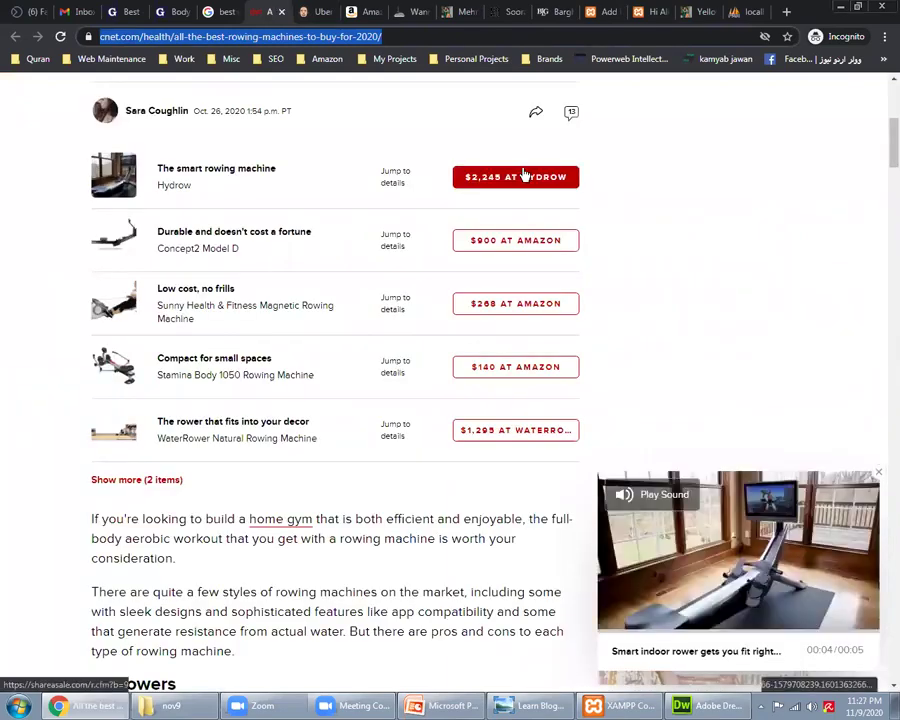
Step: Compare CNET's rowing machine picks against Google's featured snippet listing Hydrow at $2,245
click(222, 11)
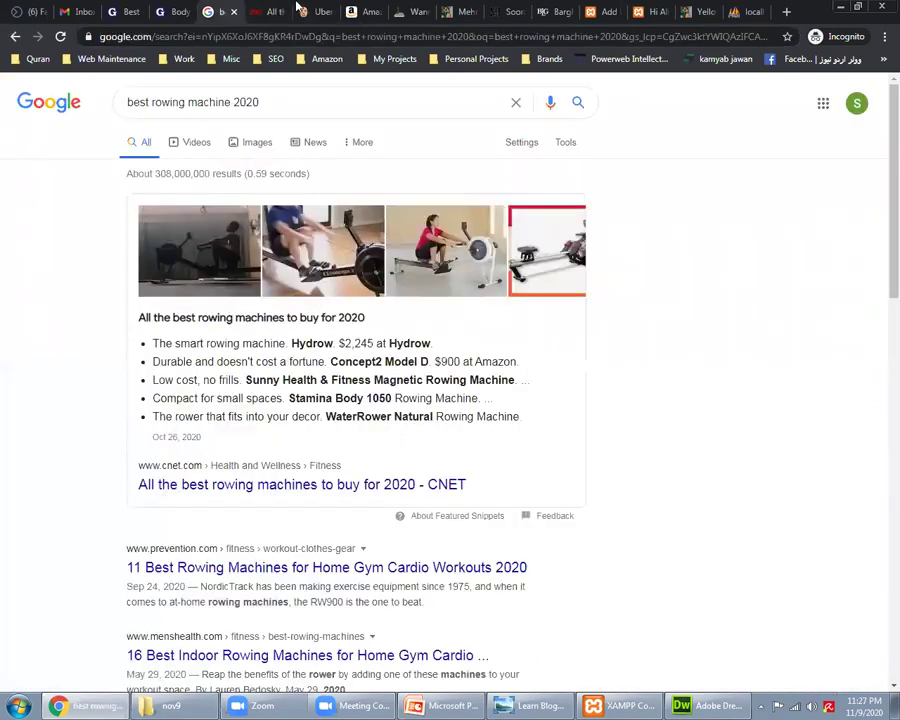
click(280, 9)
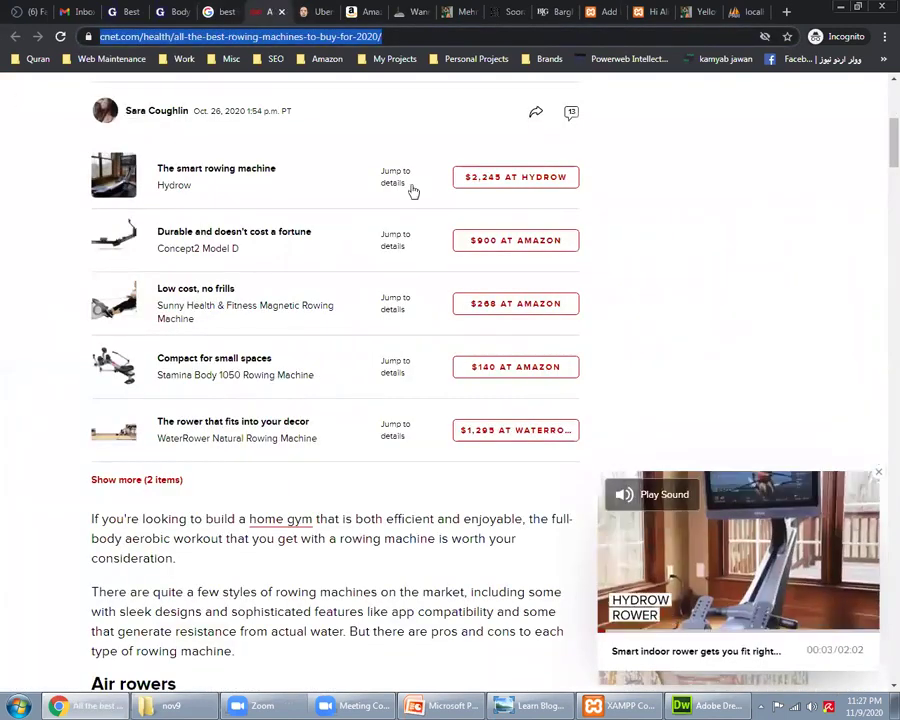
click(220, 9)
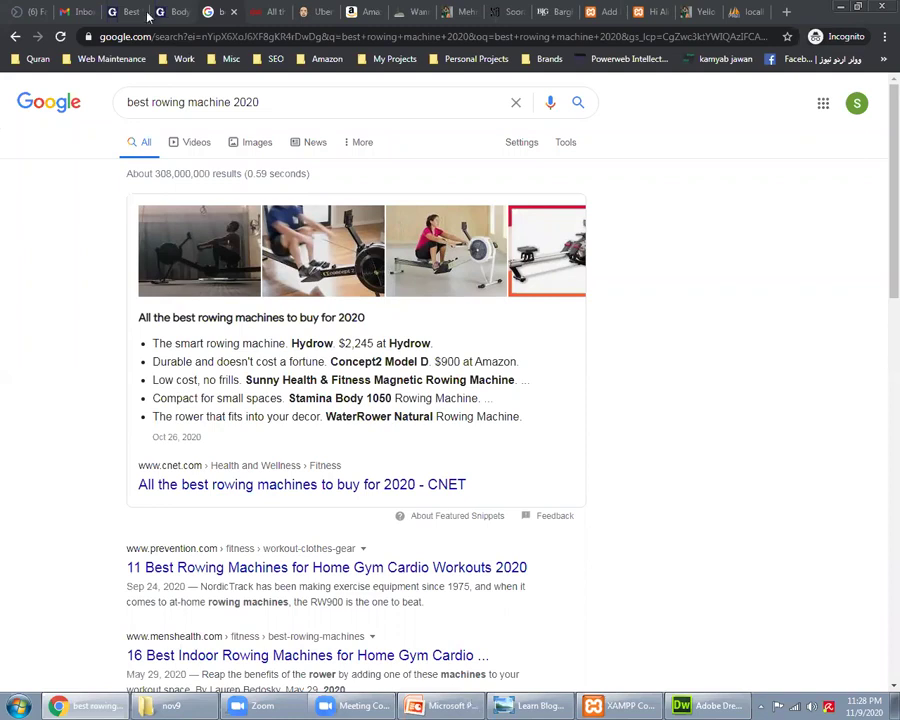
key(ctrl+shift+Tab)
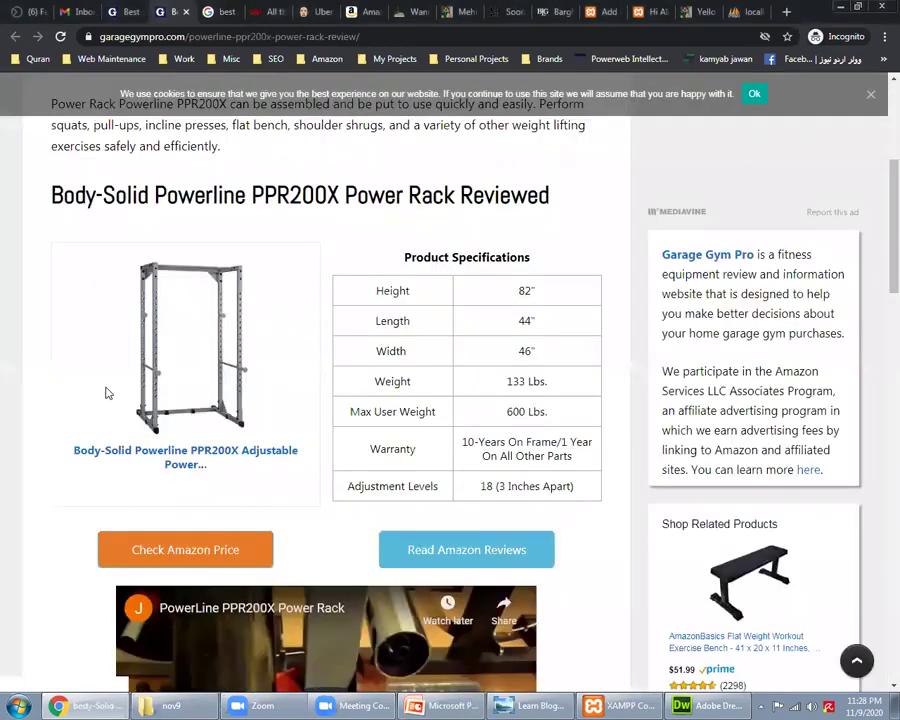
click(108, 393)
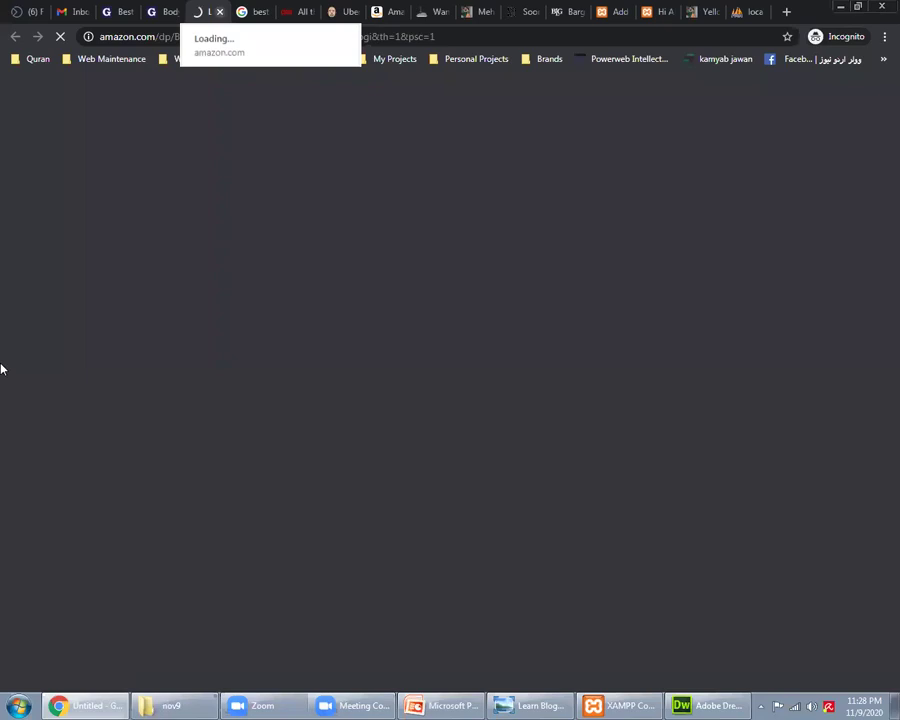
key(ctrl+w)
scroll(44, 394, up, 1)
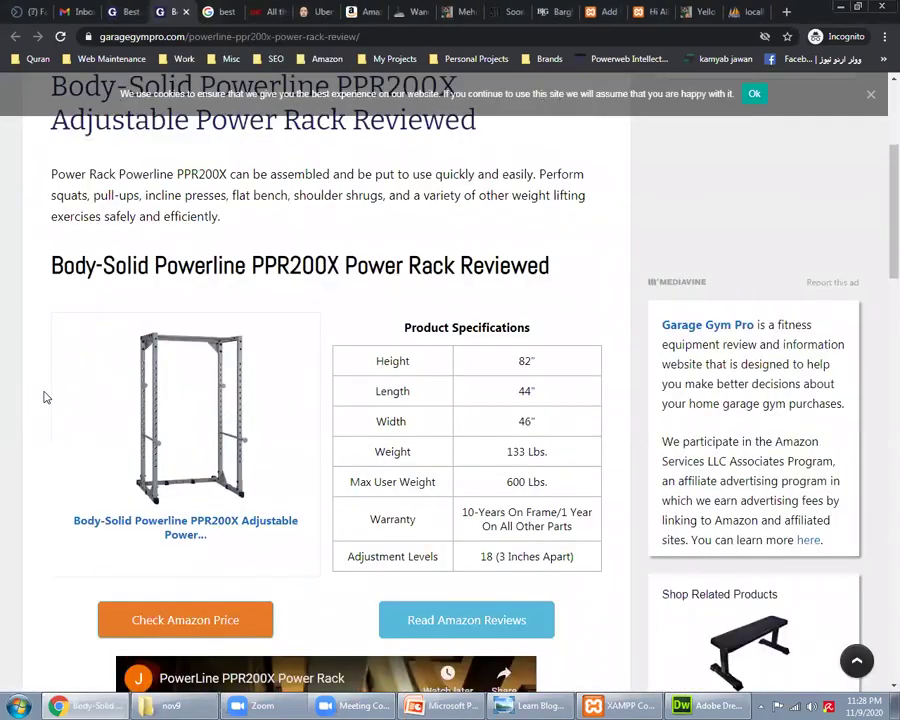
scroll(196, 485, down, 2)
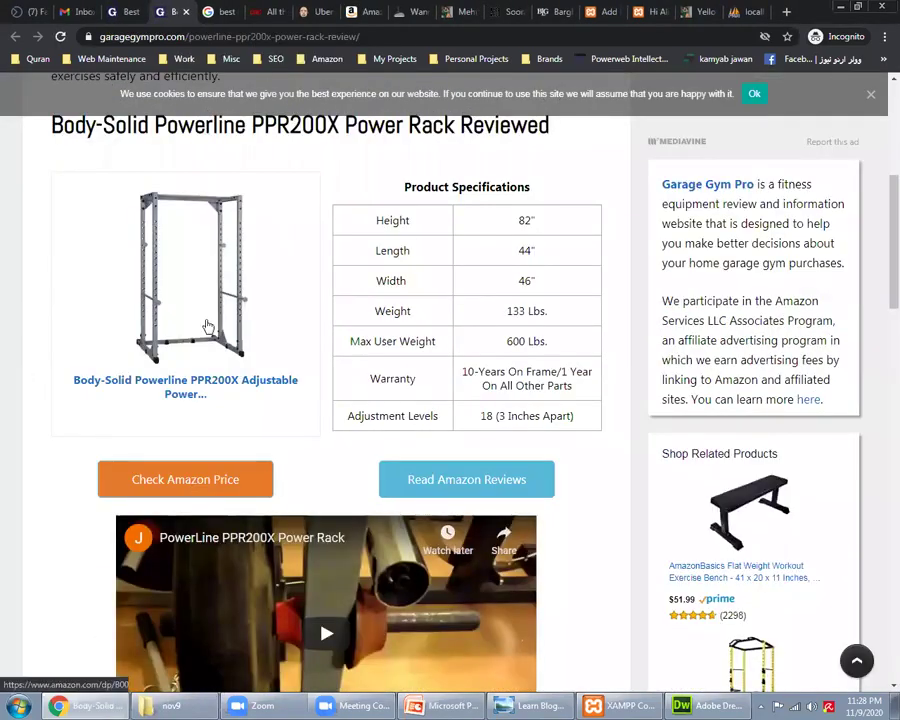
scroll(207, 327, up, 2)
click(213, 11)
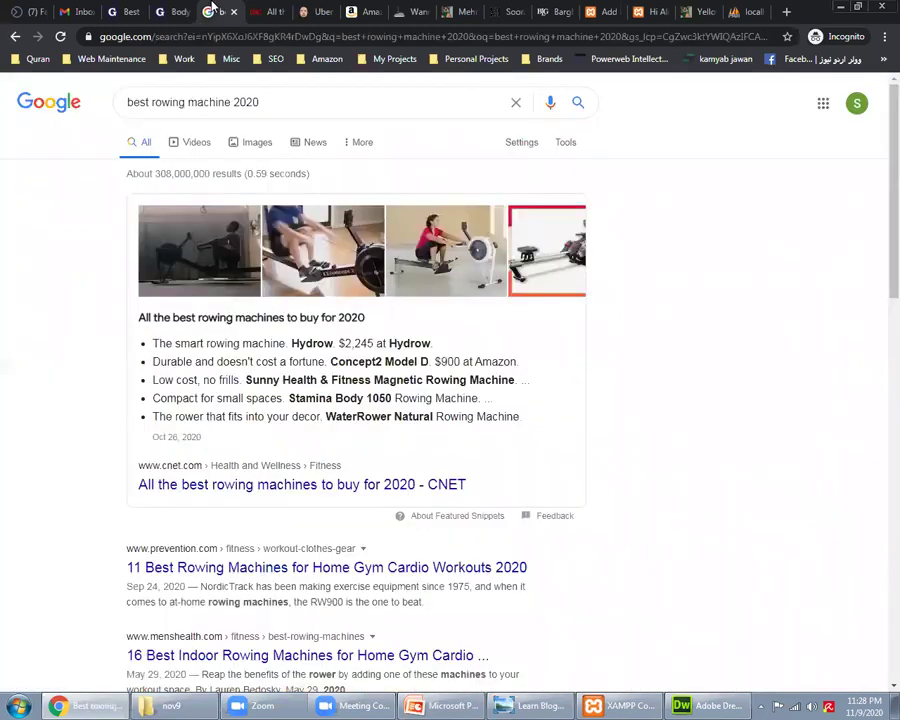